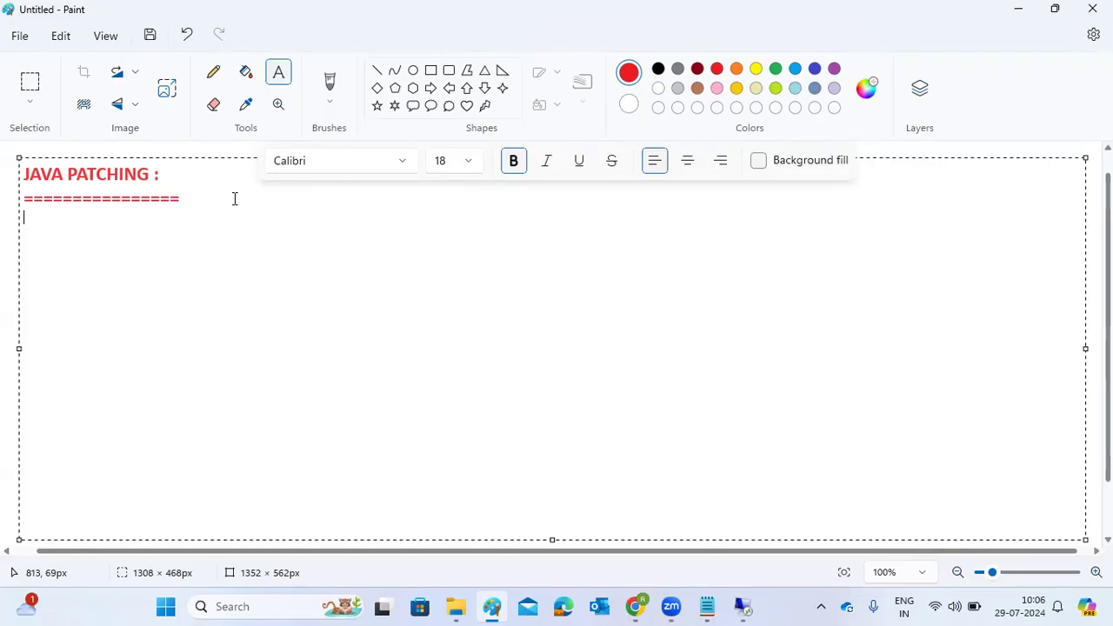
Add the lines "TELNET" and "SUM TOOL" under the JAVA PATCHING heading and highlight both.
text(TELNET)
key(Return)
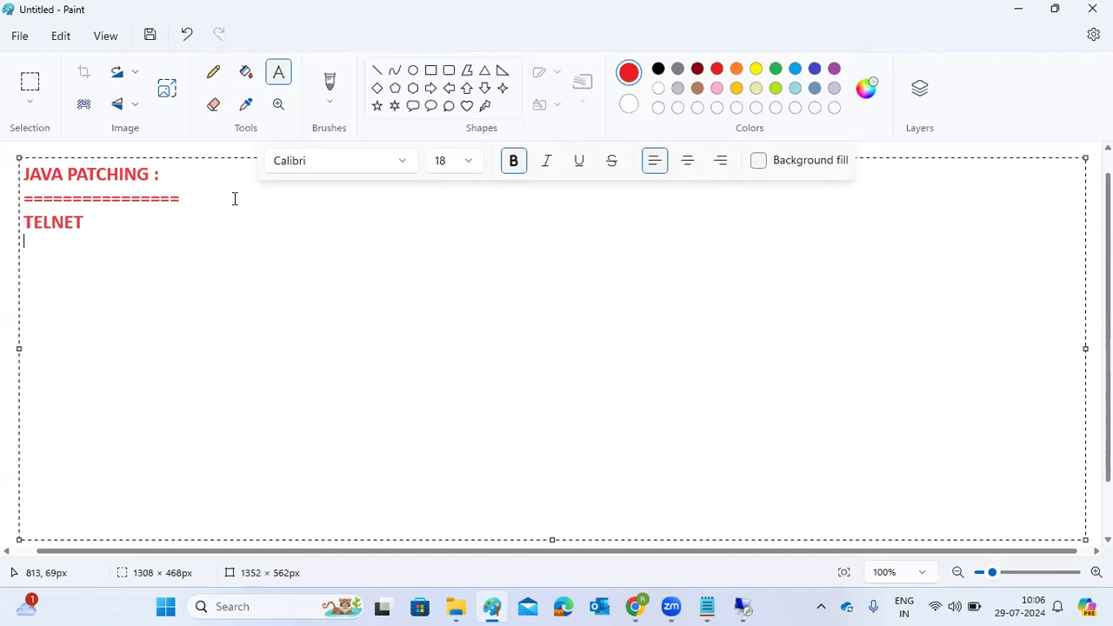
text(SUM TOOL)
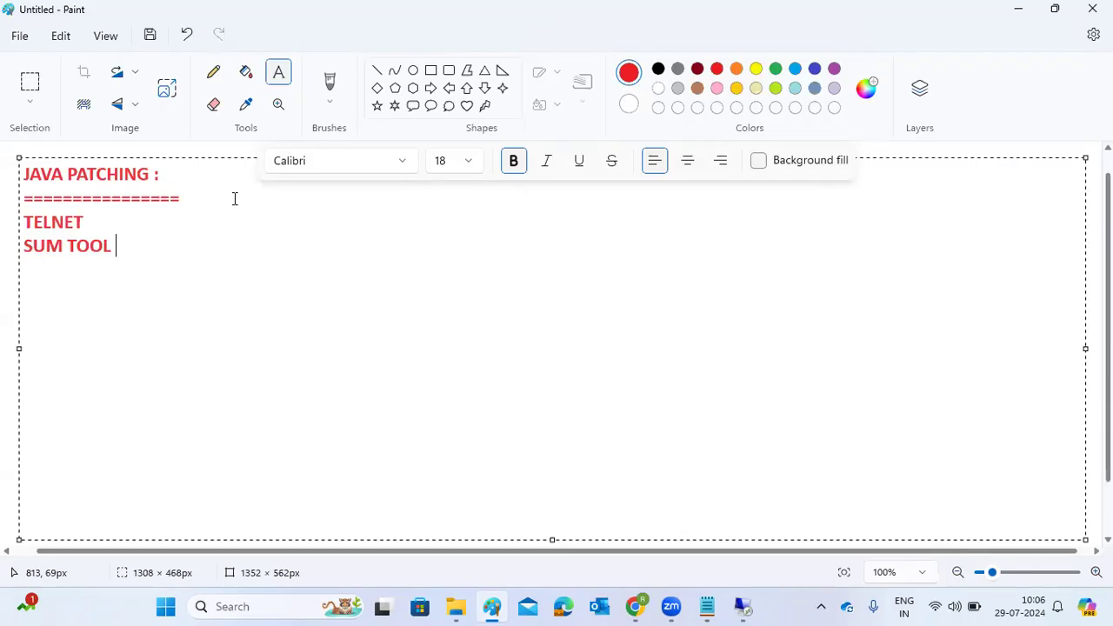
drag(119, 251, 22, 227)
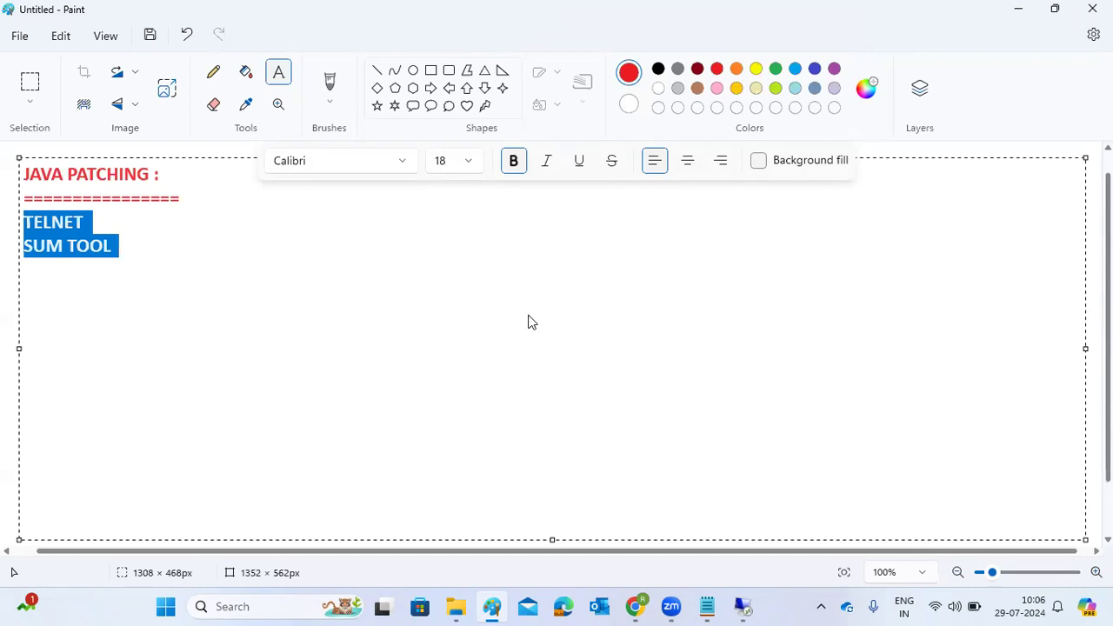
Add the line "USER:ADMIN or j2ee_admin" below SUM TOOL, separated by a blank line.
click(241, 258)
key(Return)
key(Return)
text(USER:)
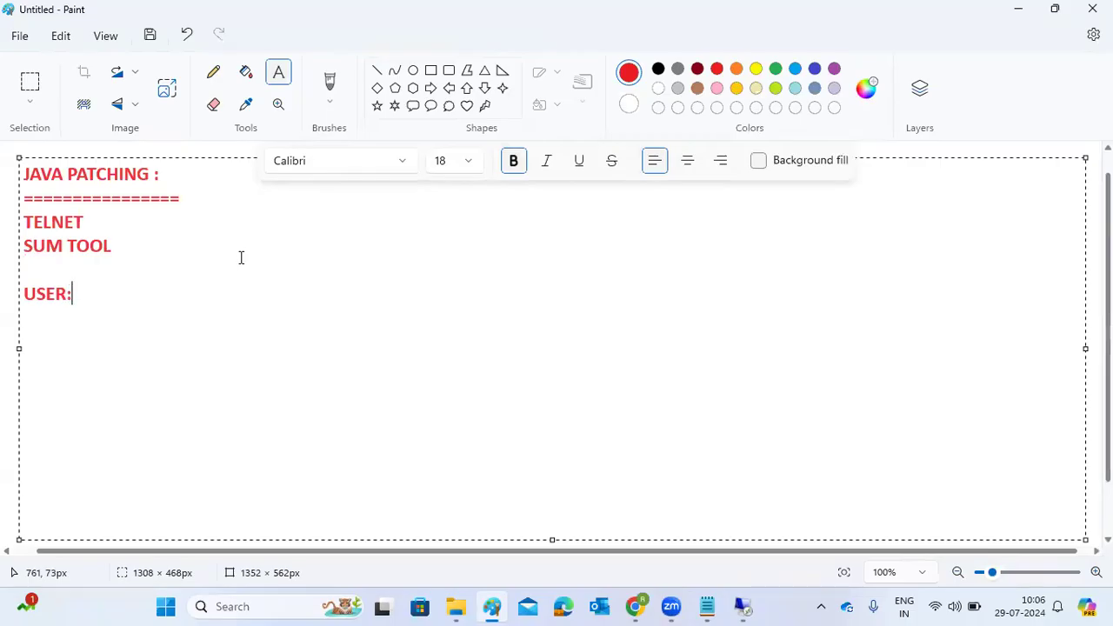
text(ADMIN )
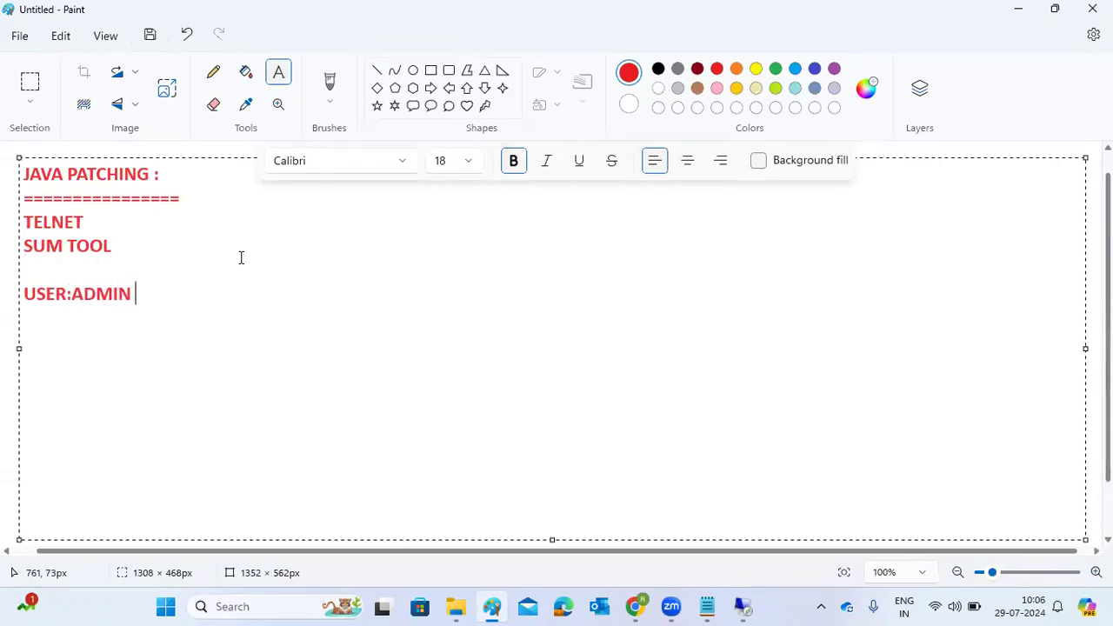
text(or j2ee_admin)
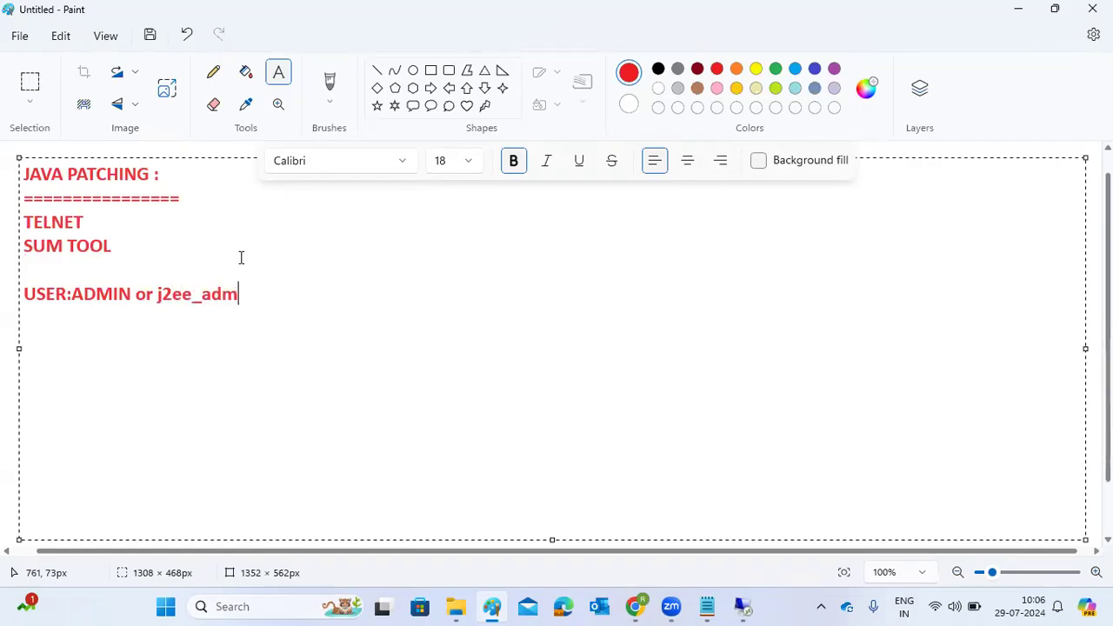
Add the lines "SUMTOOL" and "PATCHES" below the user line, leaving a blank line between them and it.
key(Return)
key(Return)
text(SUMTOOL)
key(Return)
text(PATCHES)
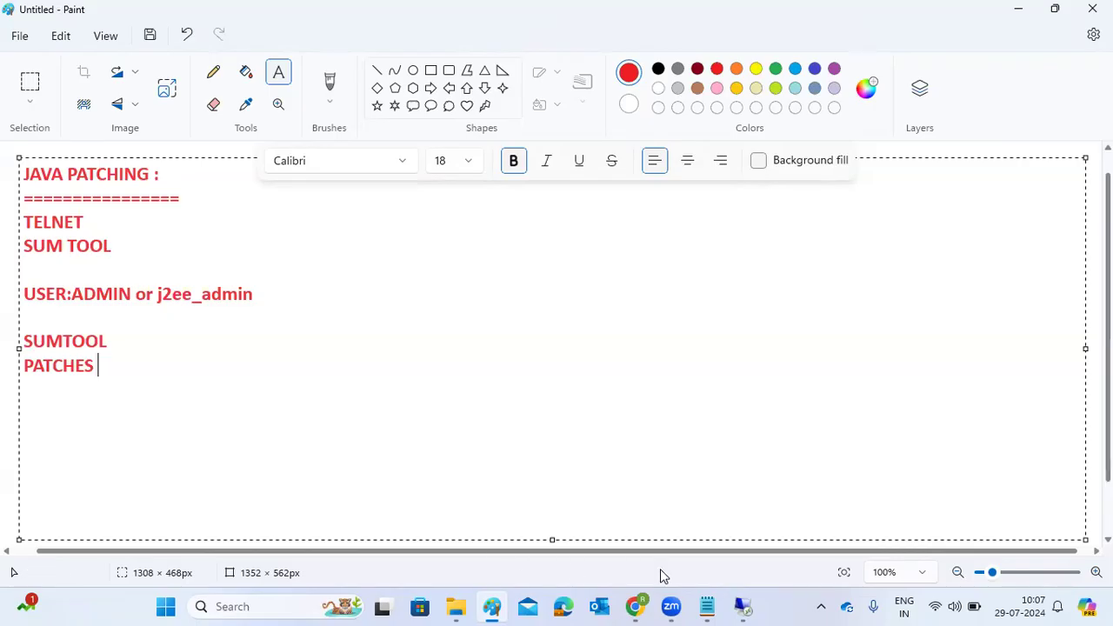
Switch to the remote desktop session and examine the ADSSAP version in the Components Info of System Information.
mouse_move(742, 606)
click(748, 545)
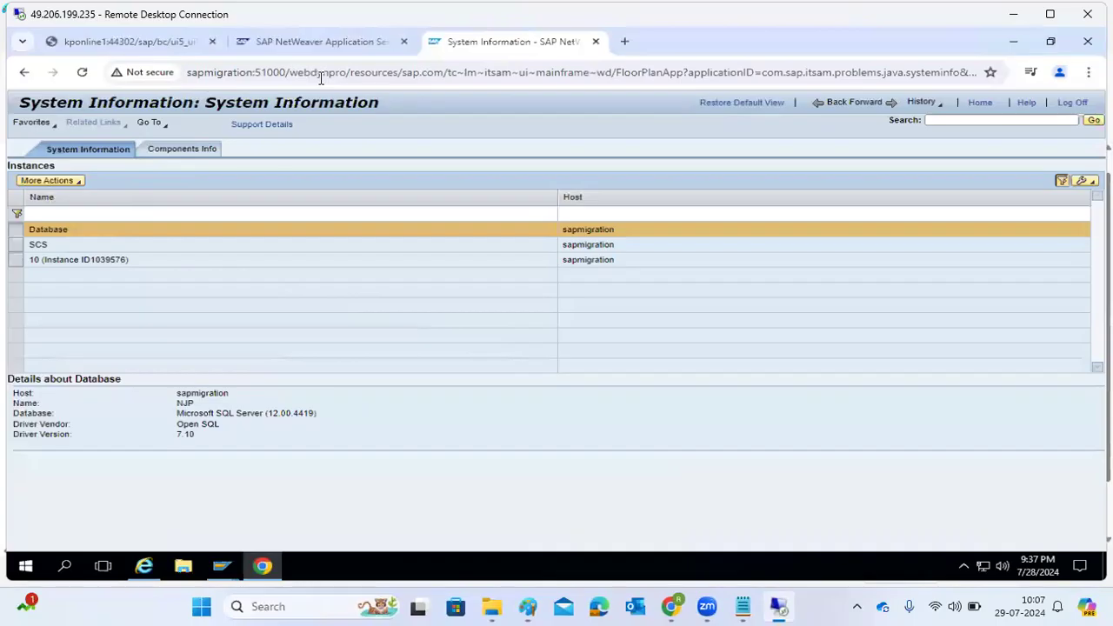
click(188, 154)
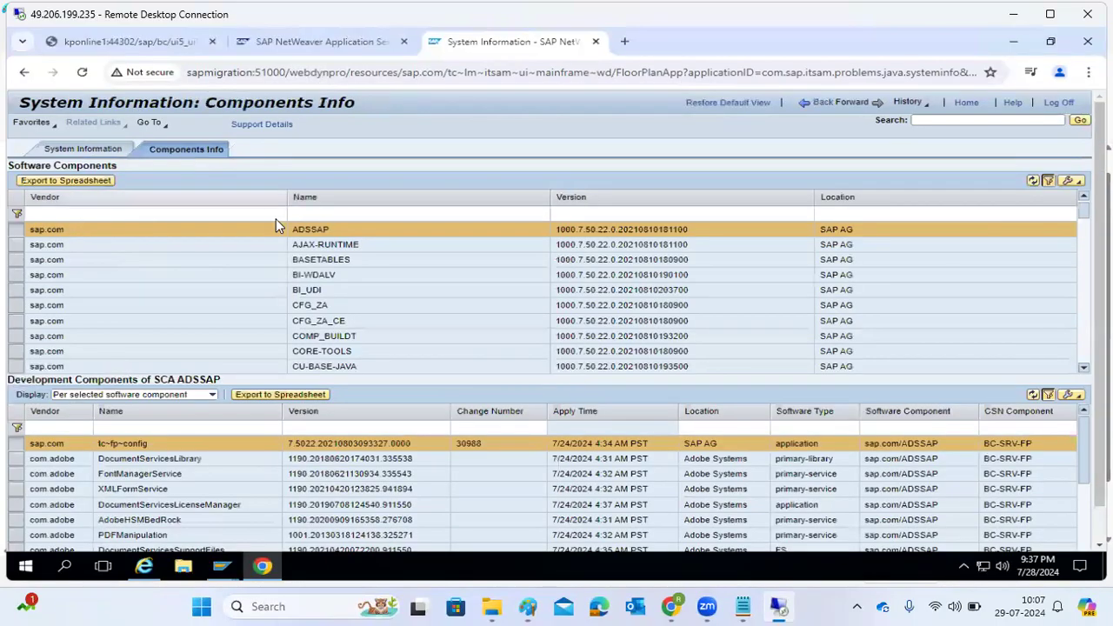
drag(556, 231, 600, 246)
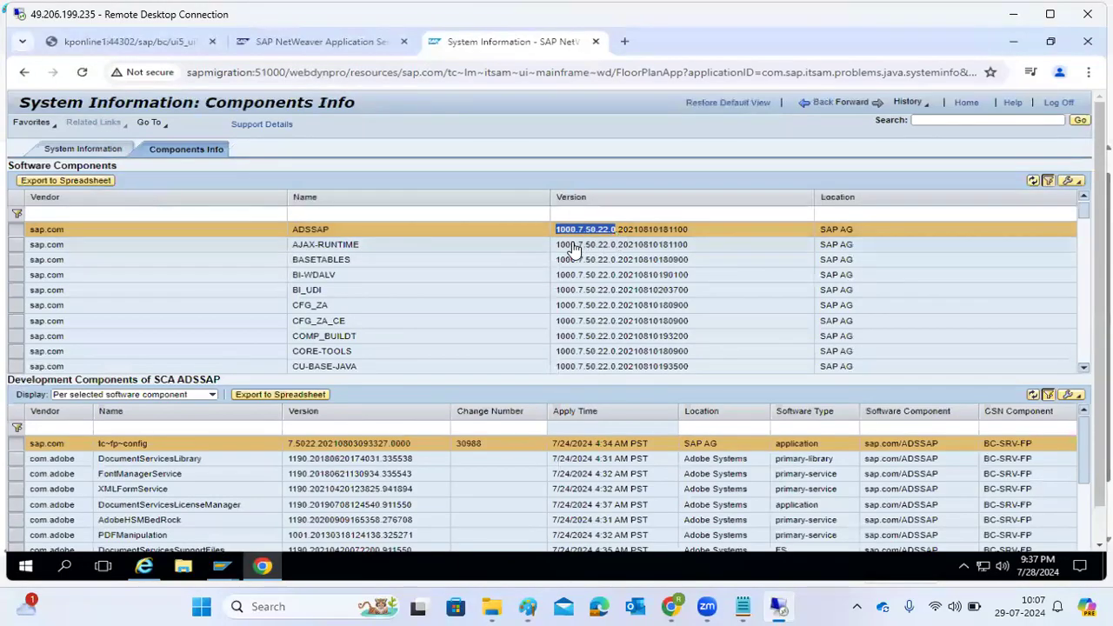
click(588, 253)
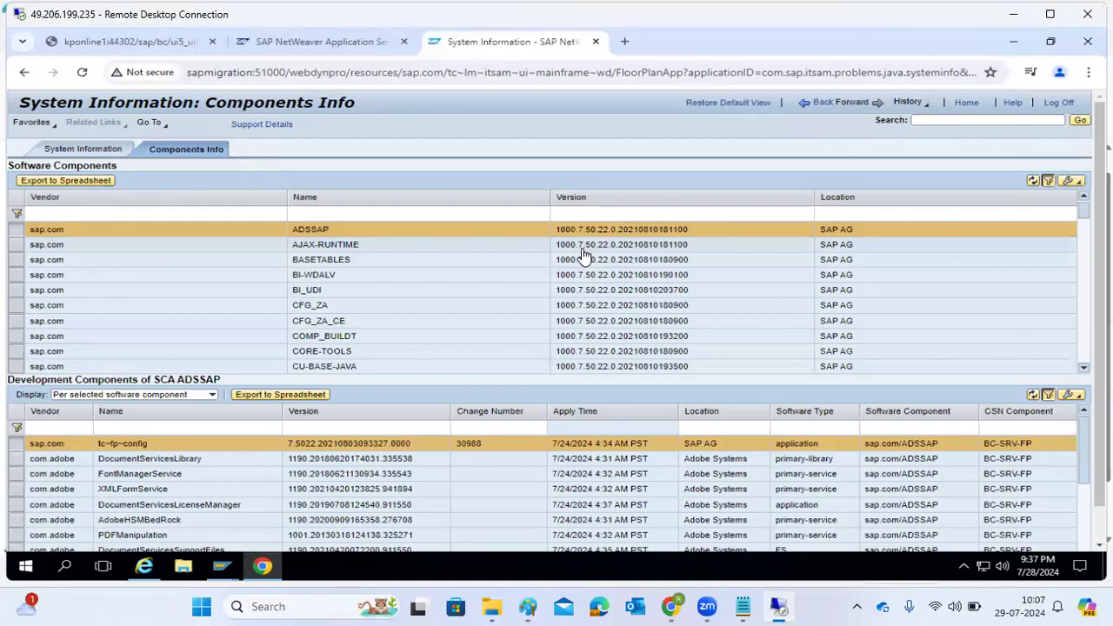
Examine the versions of further software components in the list, including EP-BASIS, EP_BUILDT and FRAMEWORK.
click(594, 358)
scroll(594, 357, down, 5)
click(598, 321)
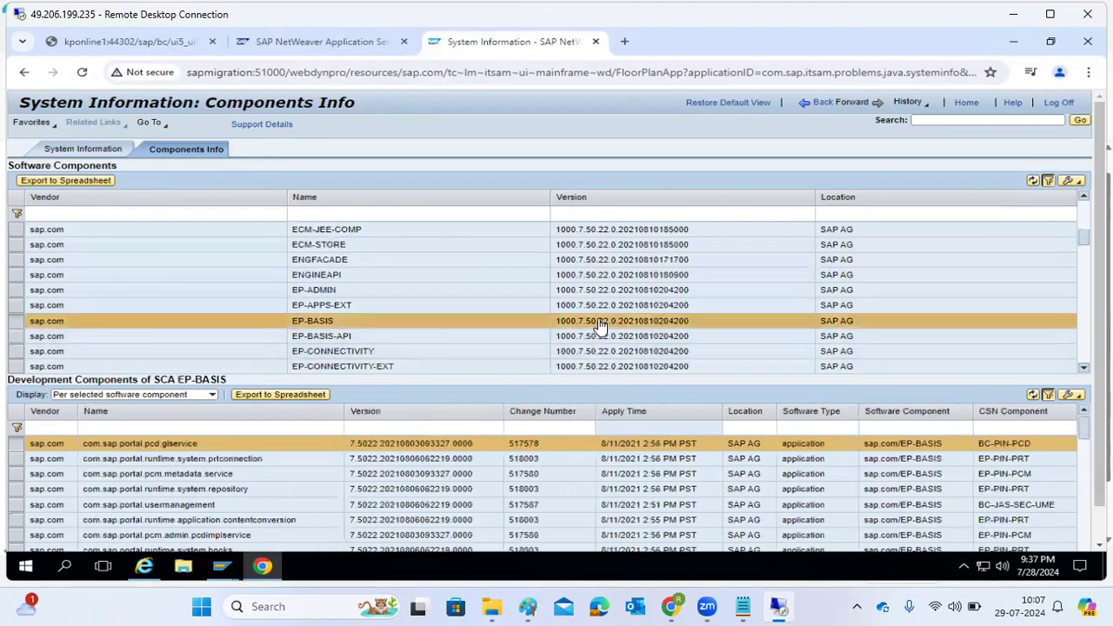
scroll(599, 329, down, 2)
click(601, 336)
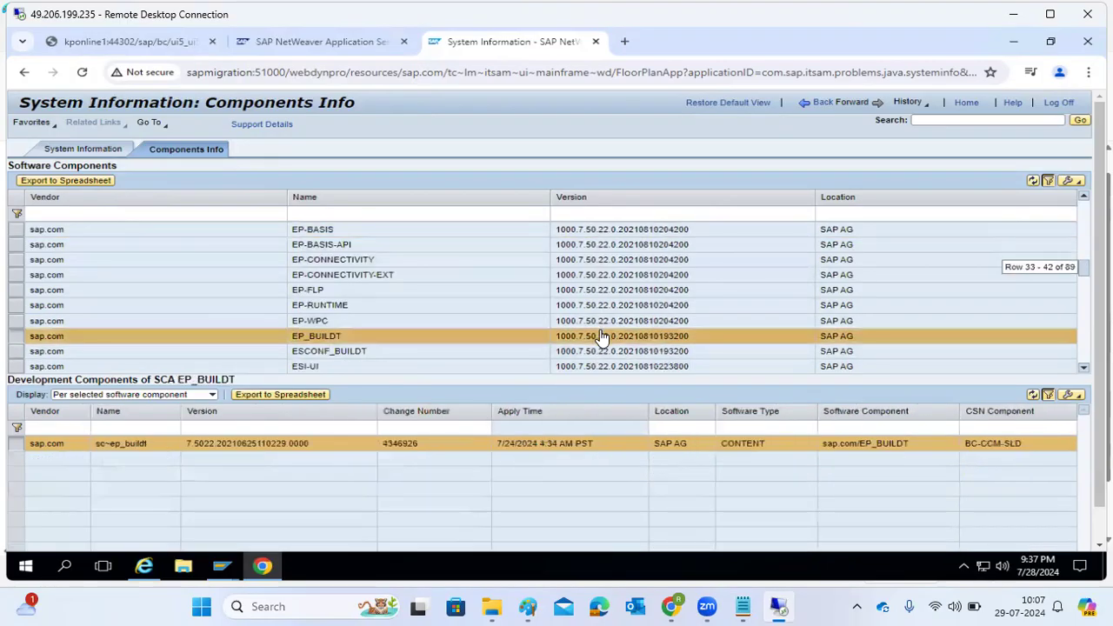
scroll(608, 328, down, 3)
click(610, 295)
scroll(612, 302, up, 8)
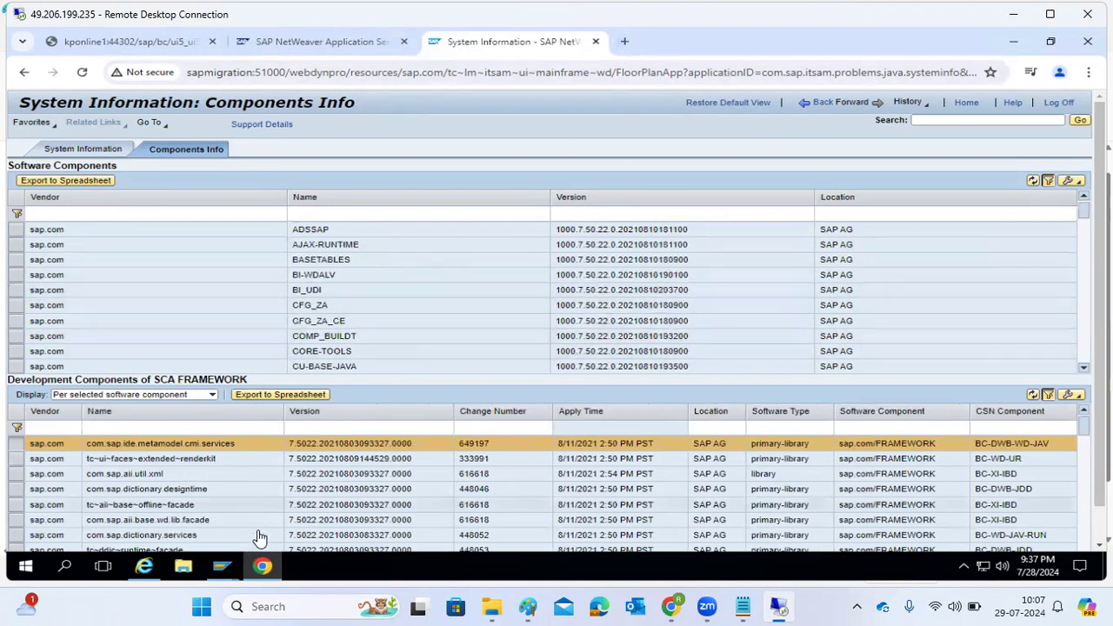
Select the BI-WDALV software component and examine its version number.
click(262, 566)
click(263, 567)
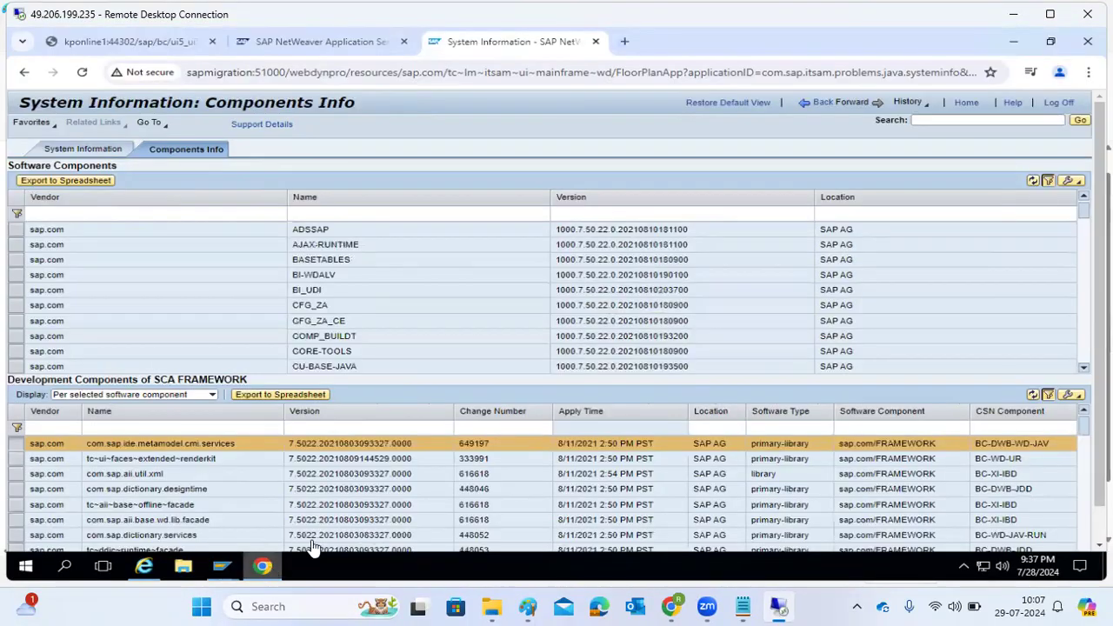
click(621, 280)
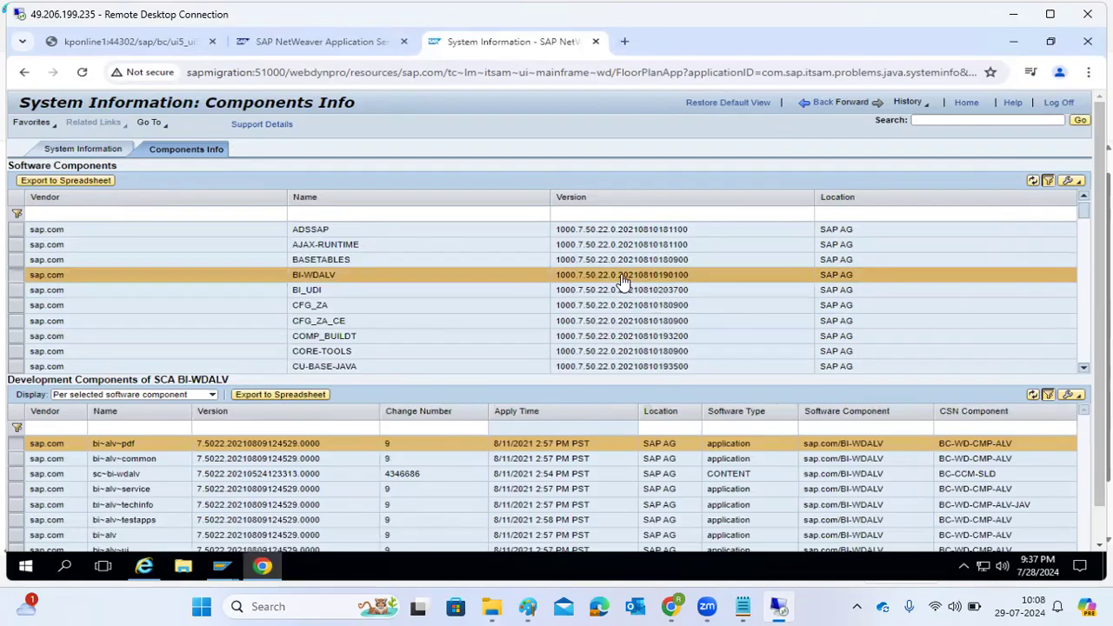
drag(623, 277, 666, 286)
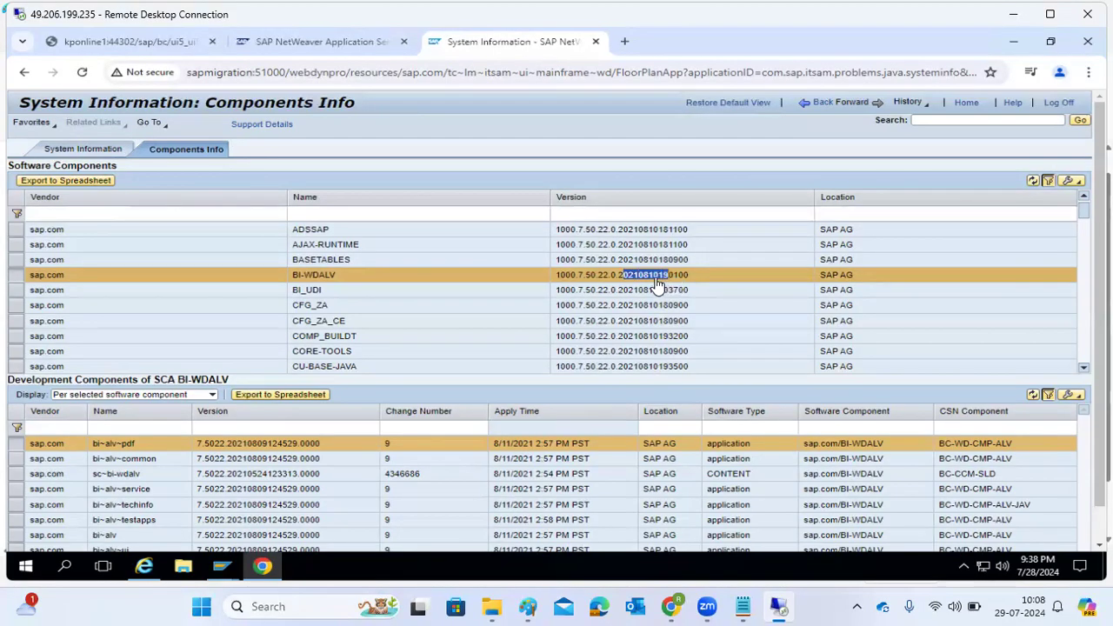
click(333, 281)
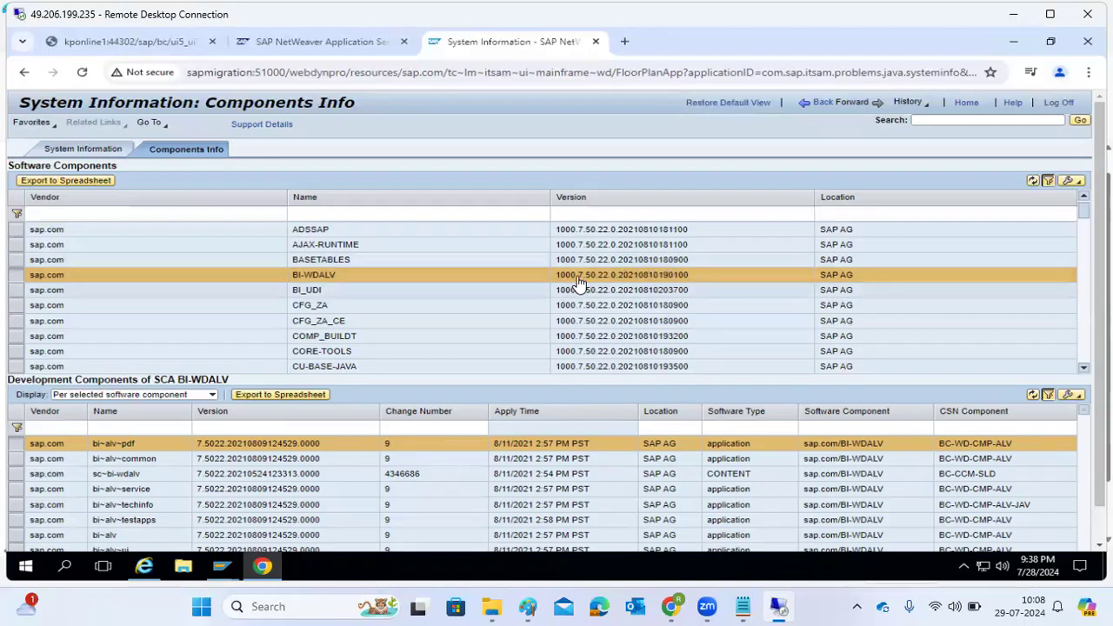
drag(578, 277, 691, 278)
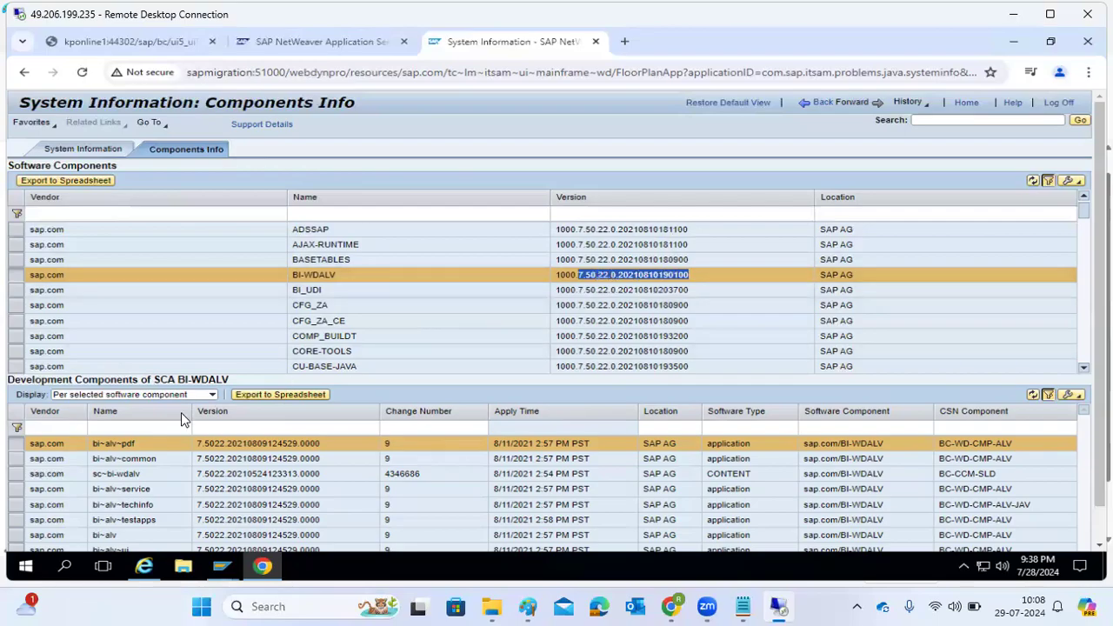
Launch Remote Desktop Connection (mstsc) inside the remote session and choose sapmigration as the computer.
click(222, 567)
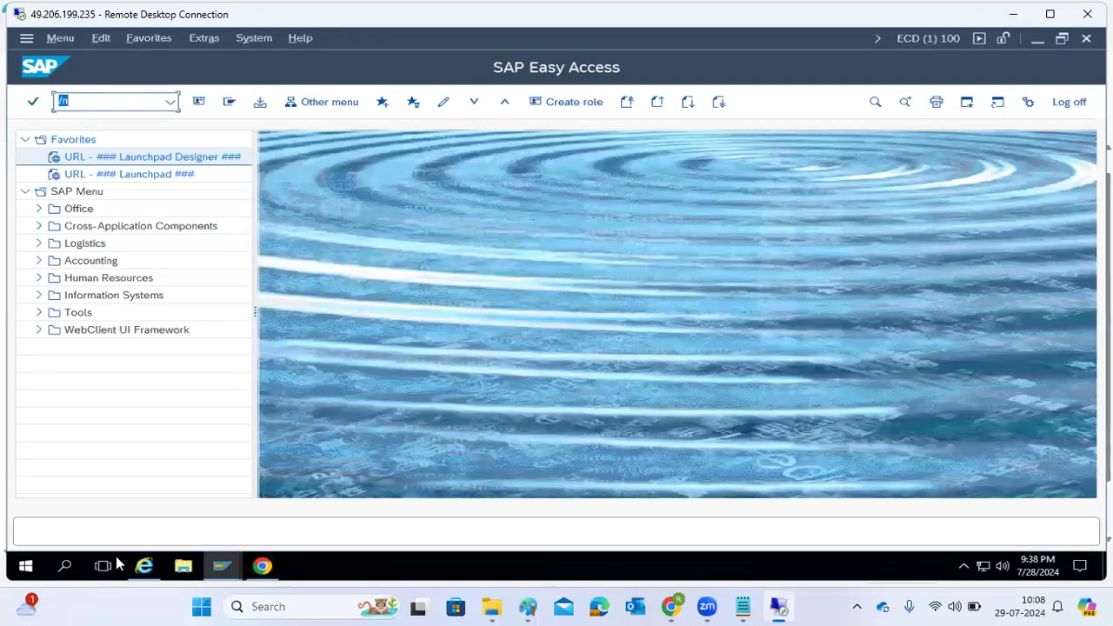
click(64, 566)
text(mstsc)
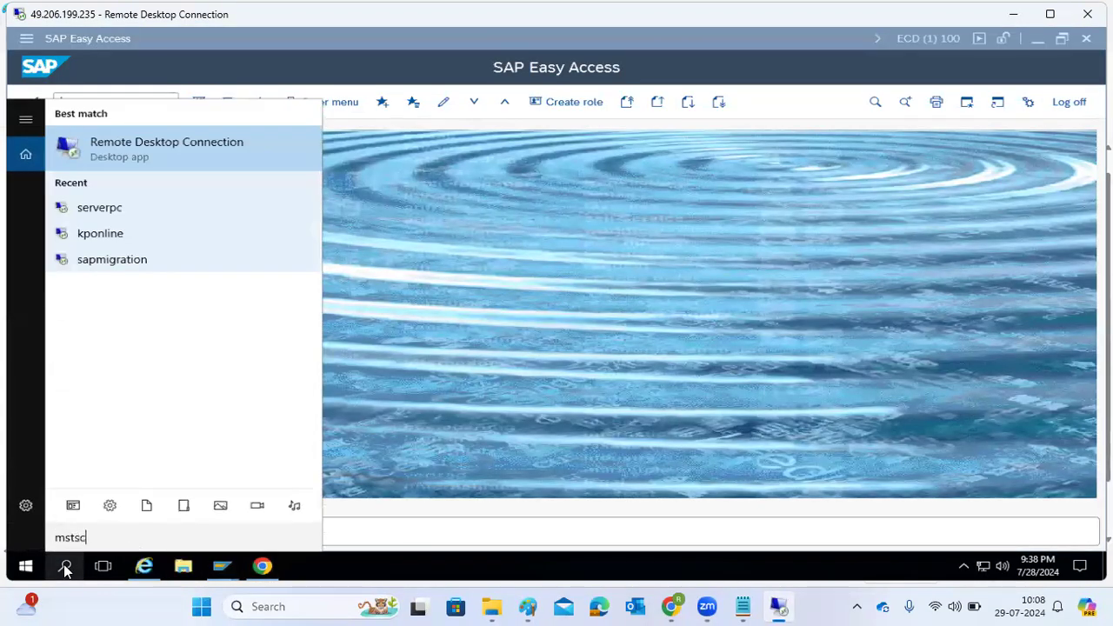
key(Return)
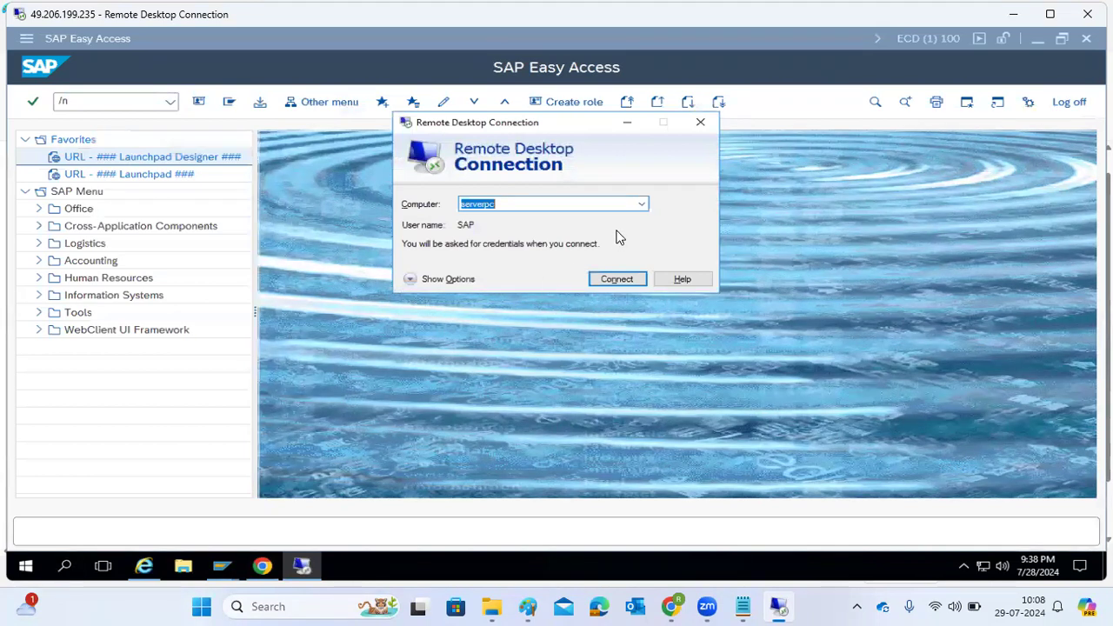
click(644, 202)
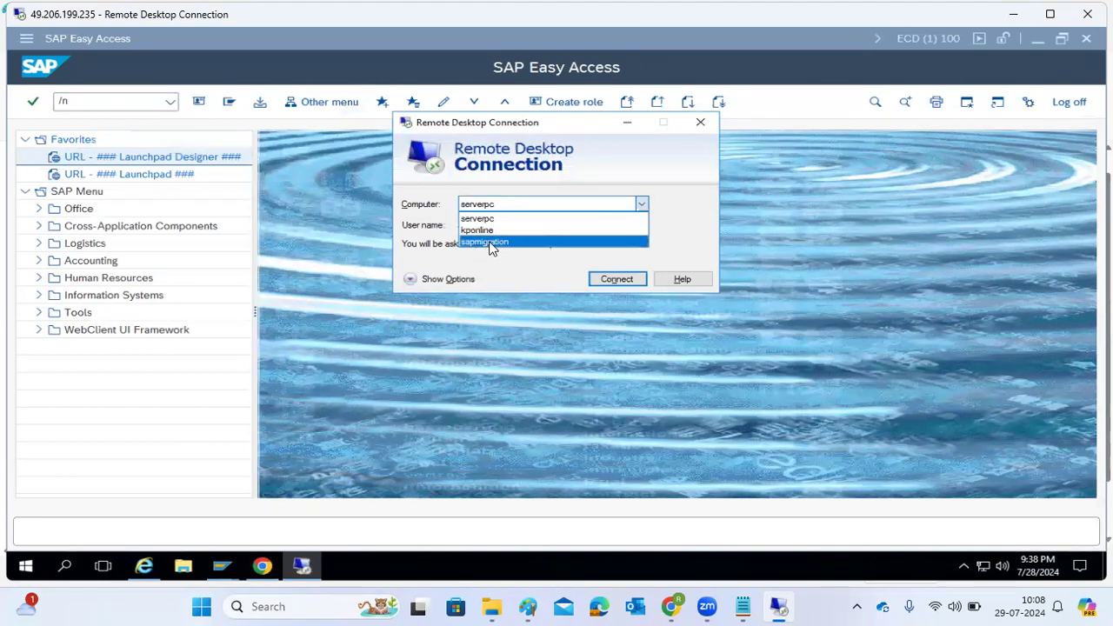
click(487, 242)
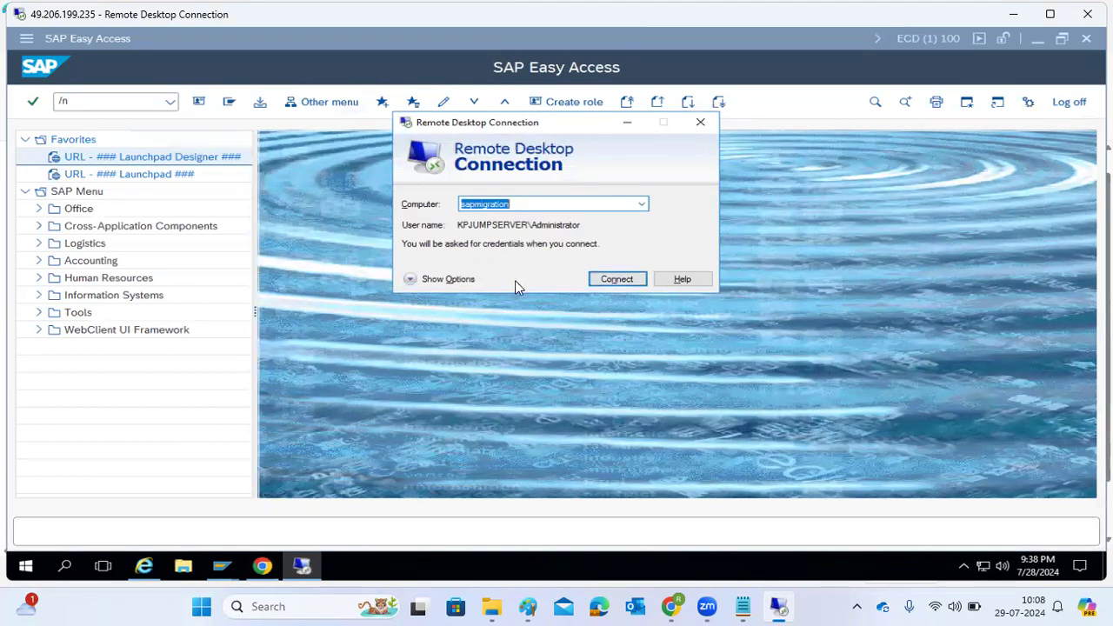
Connect to sapmigration as user njpadm with the account password, accepting the untrusted certificate.
click(460, 281)
double_click(644, 274)
text(rjpadm)
key(Return)
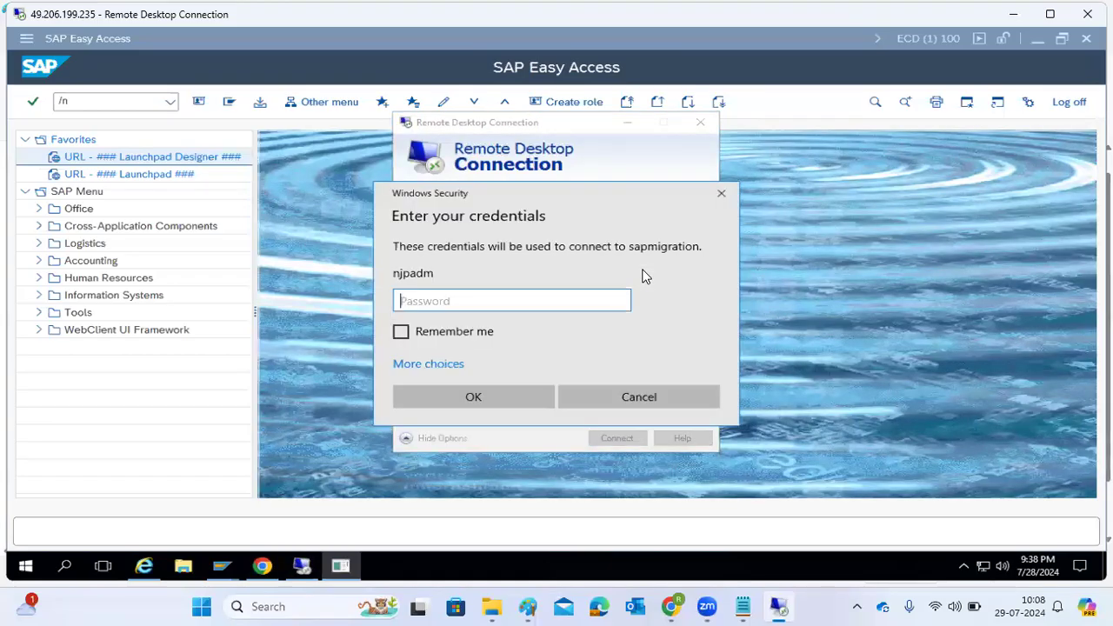
text(•••••••••)
key(Return)
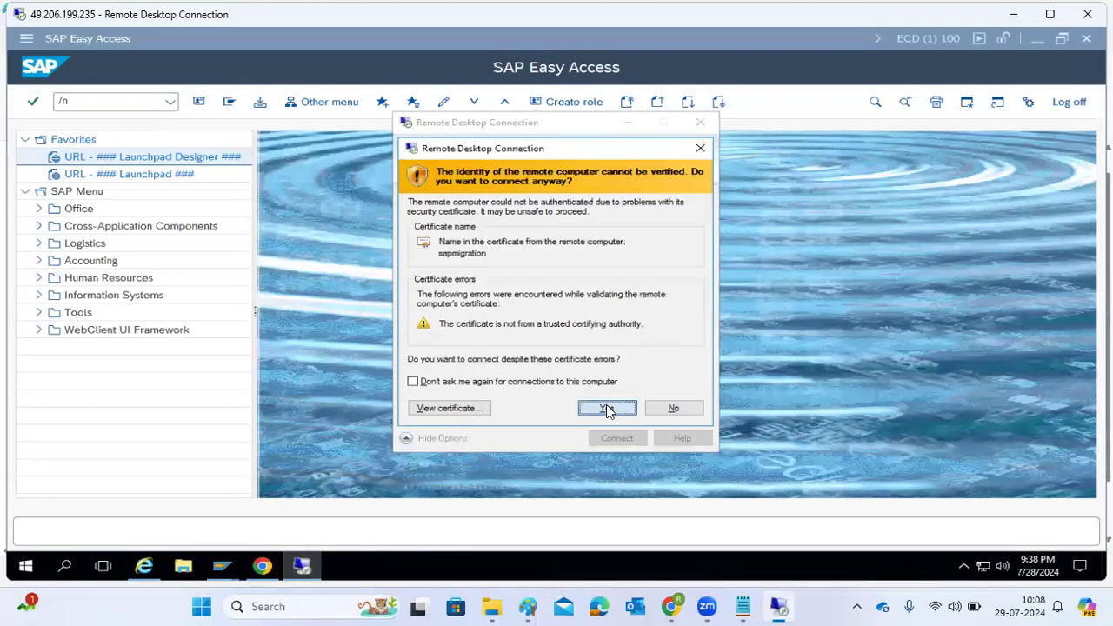
click(609, 405)
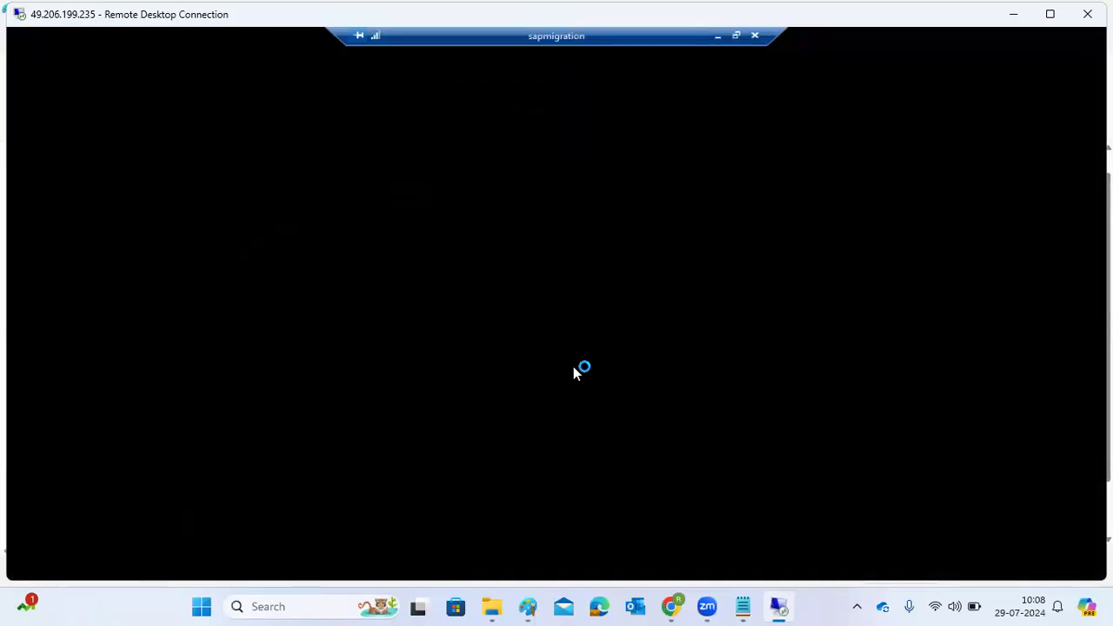
Show the remote session full screen and minimize Server Manager to reach the sapmigration desktop.
click(1050, 13)
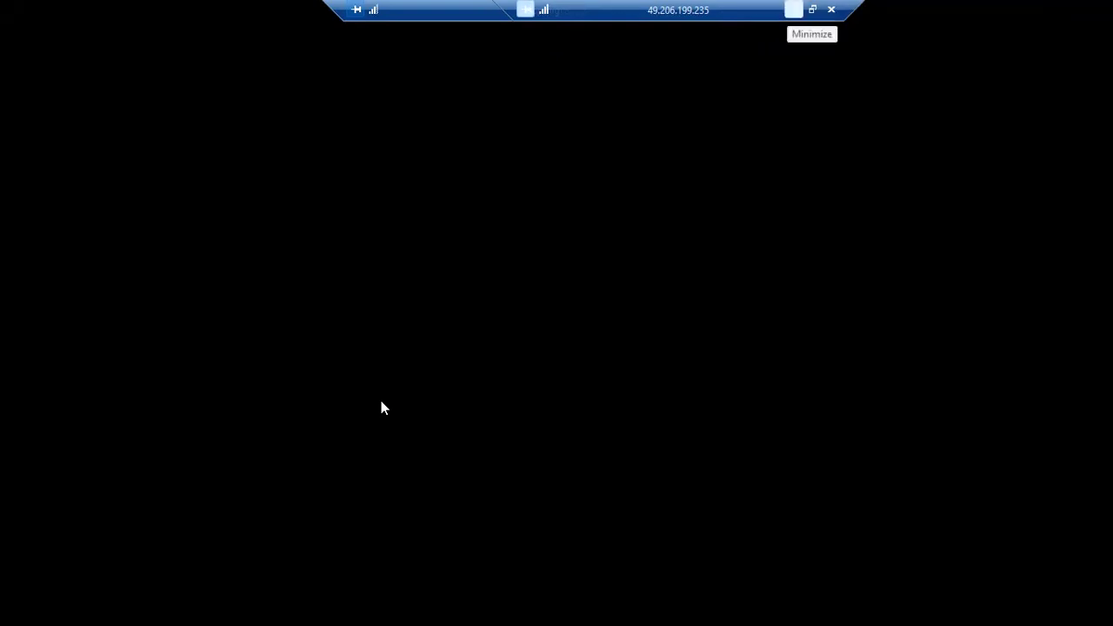
click(793, 9)
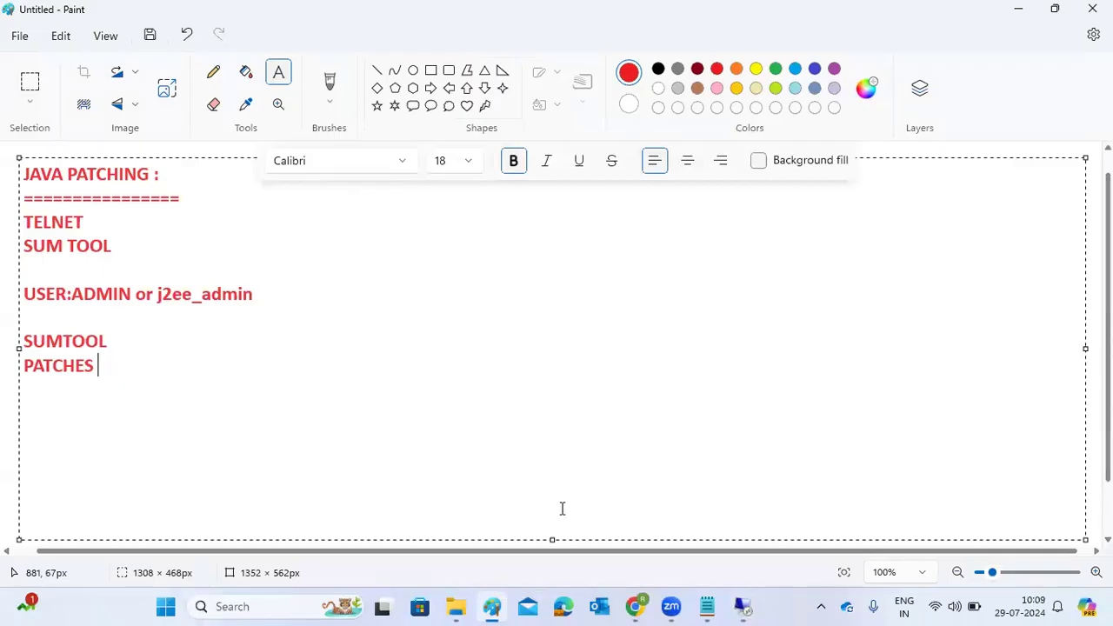
mouse_move(746, 600)
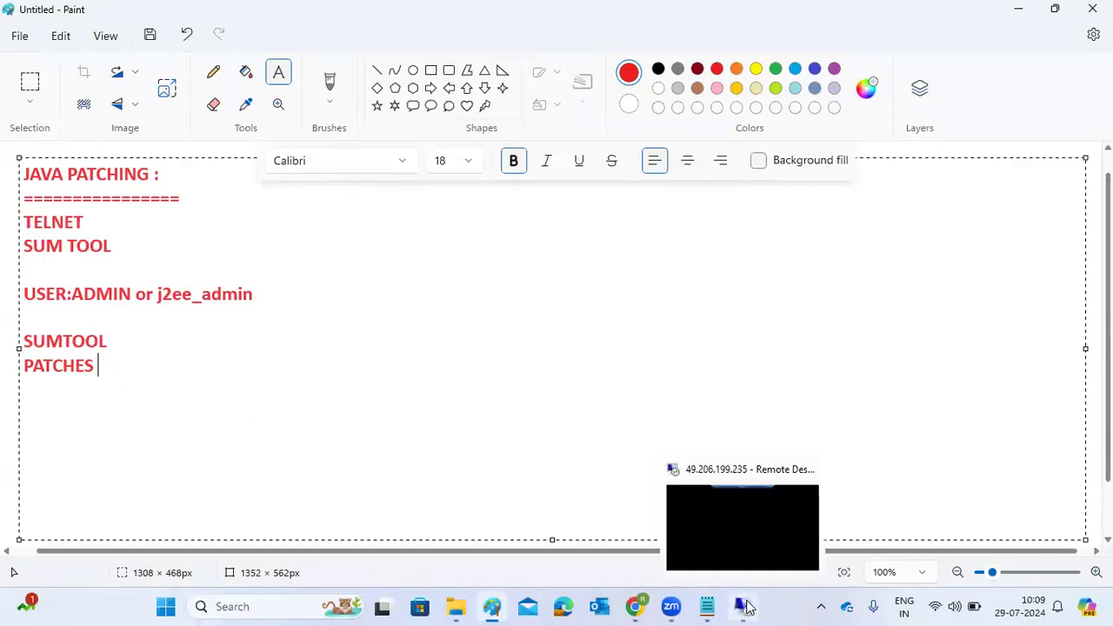
click(752, 548)
drag(758, 24, 444, 25)
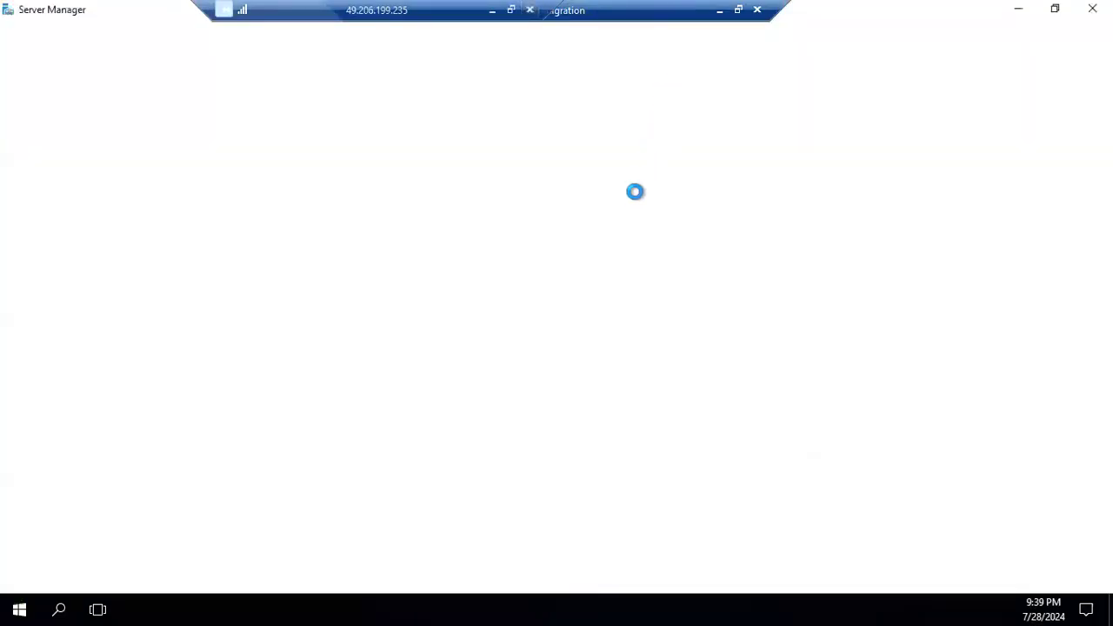
click(1022, 9)
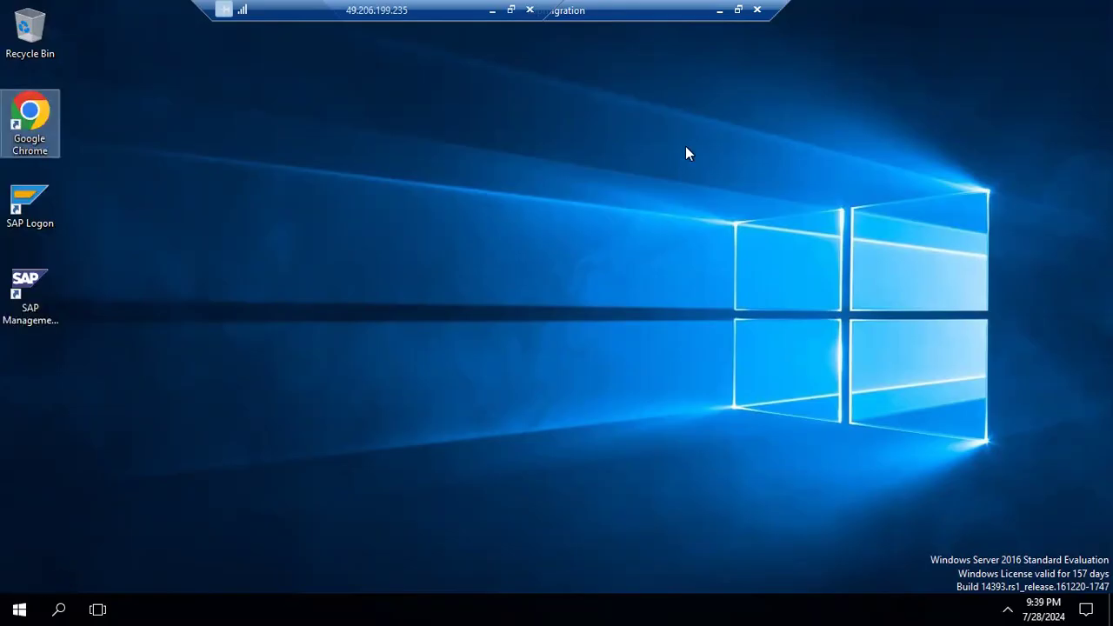
Minimize the sapmigration session and open a new Chrome tab alongside the Components Info page.
click(719, 10)
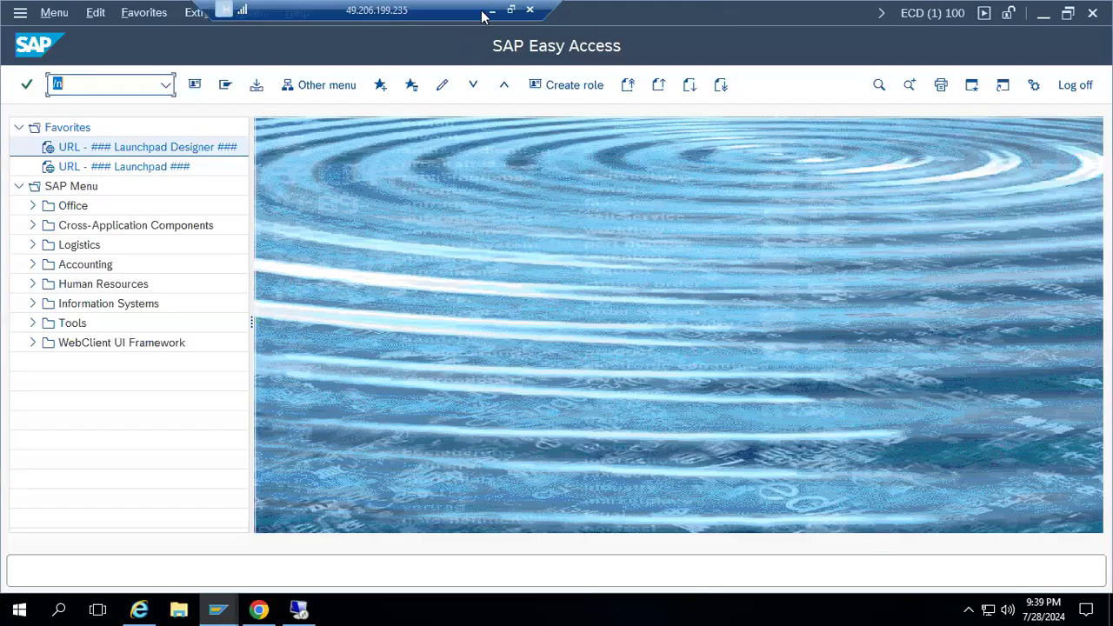
click(277, 606)
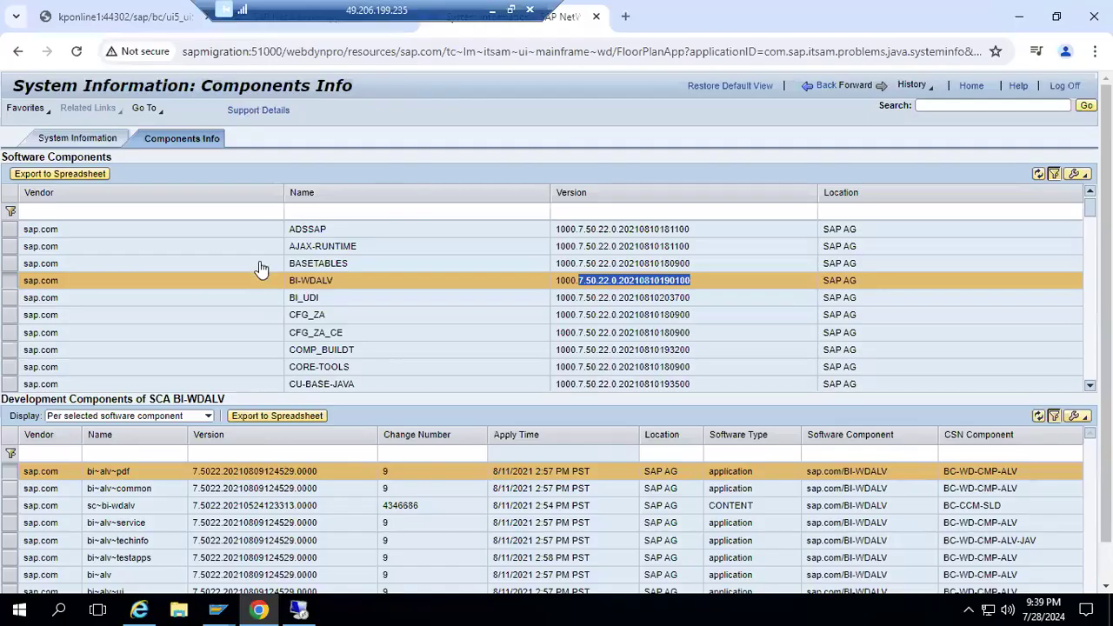
click(625, 16)
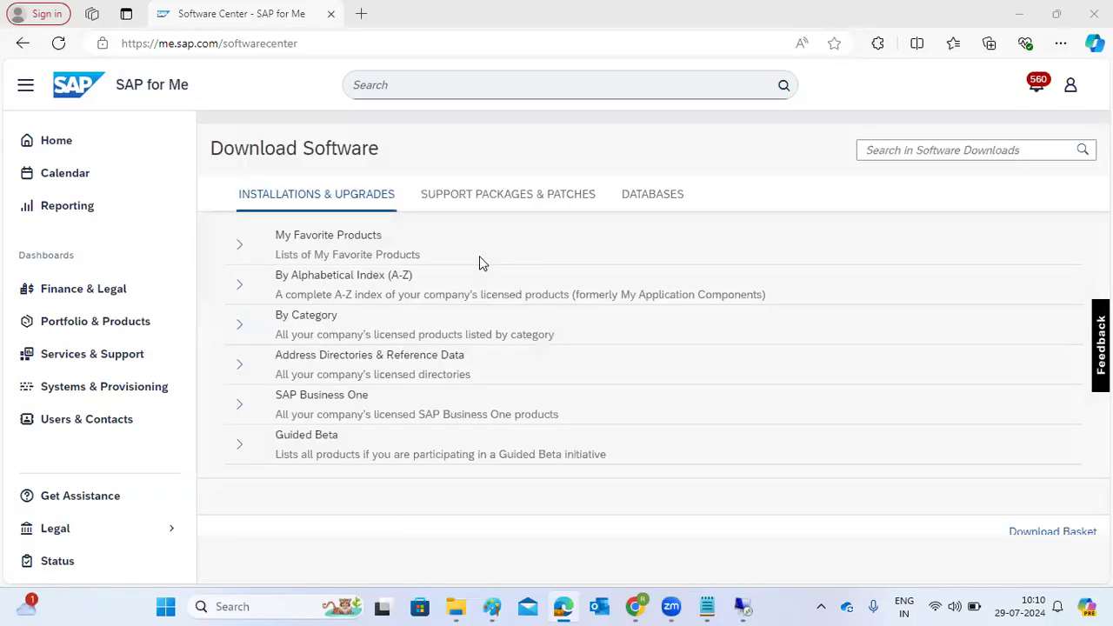
Open the support packages and patches, expand the alphabetical product index, and open the category for letter N.
click(463, 203)
click(249, 292)
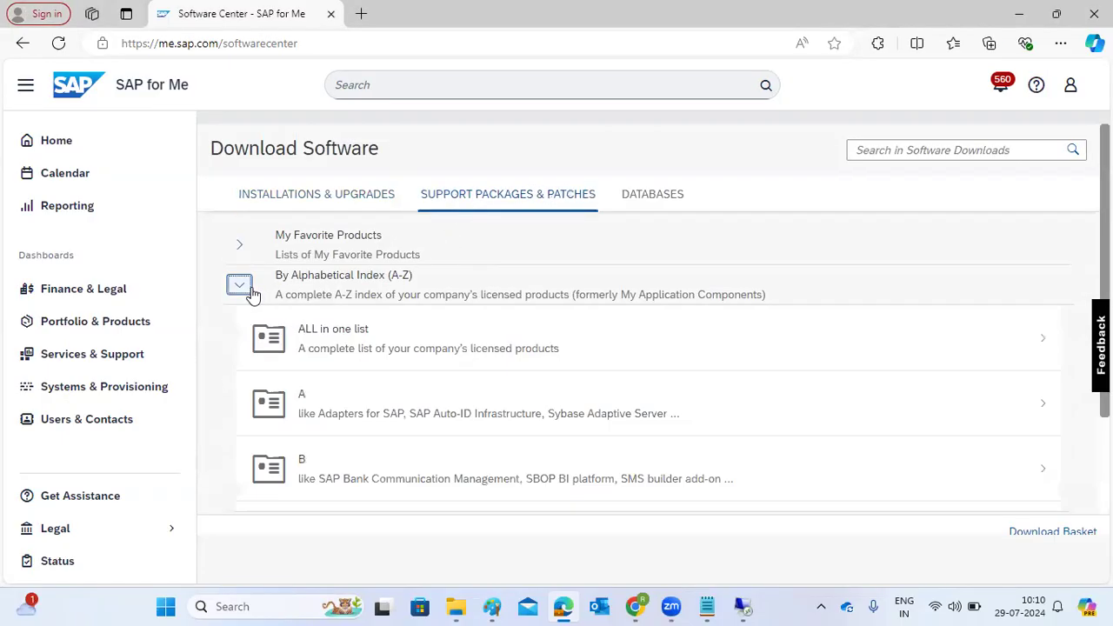
scroll(348, 366, down, 1)
scroll(365, 394, down, 7)
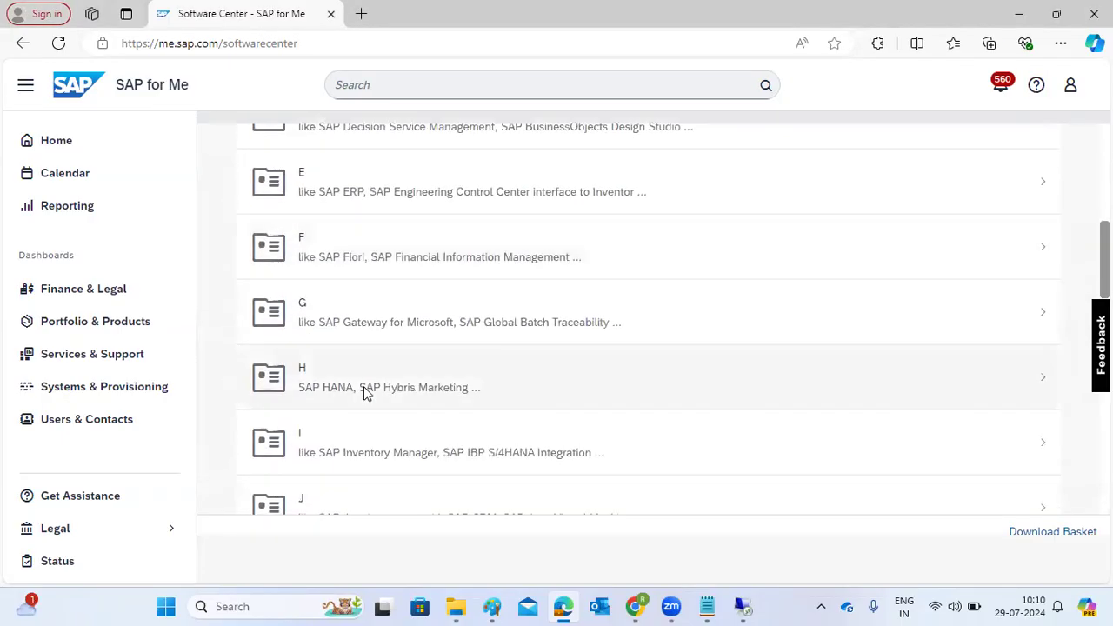
scroll(368, 423, down, 4)
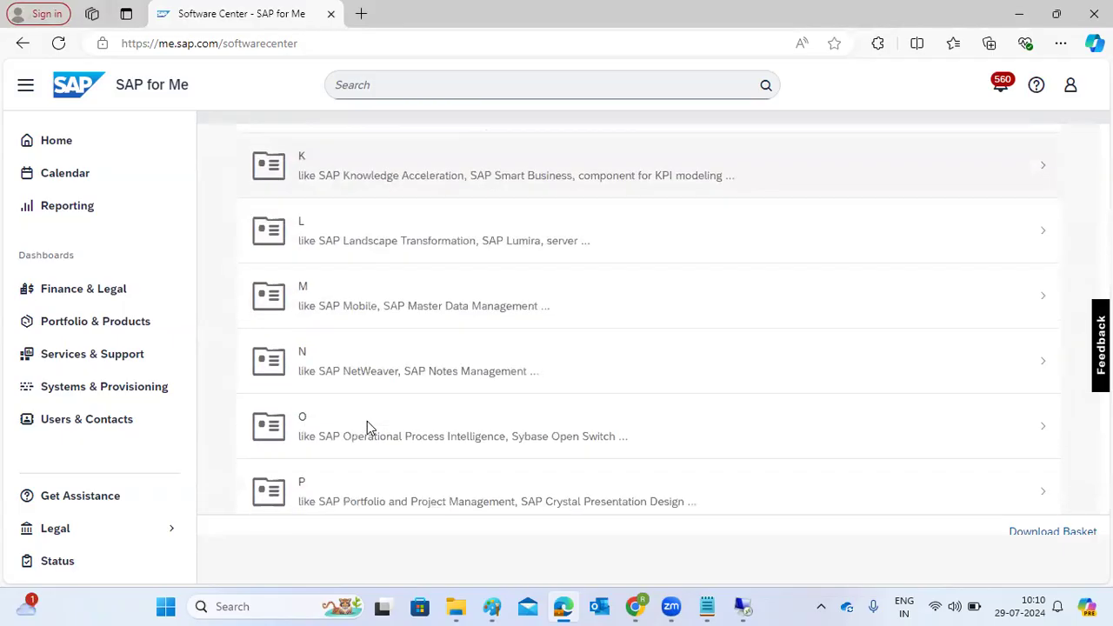
click(354, 378)
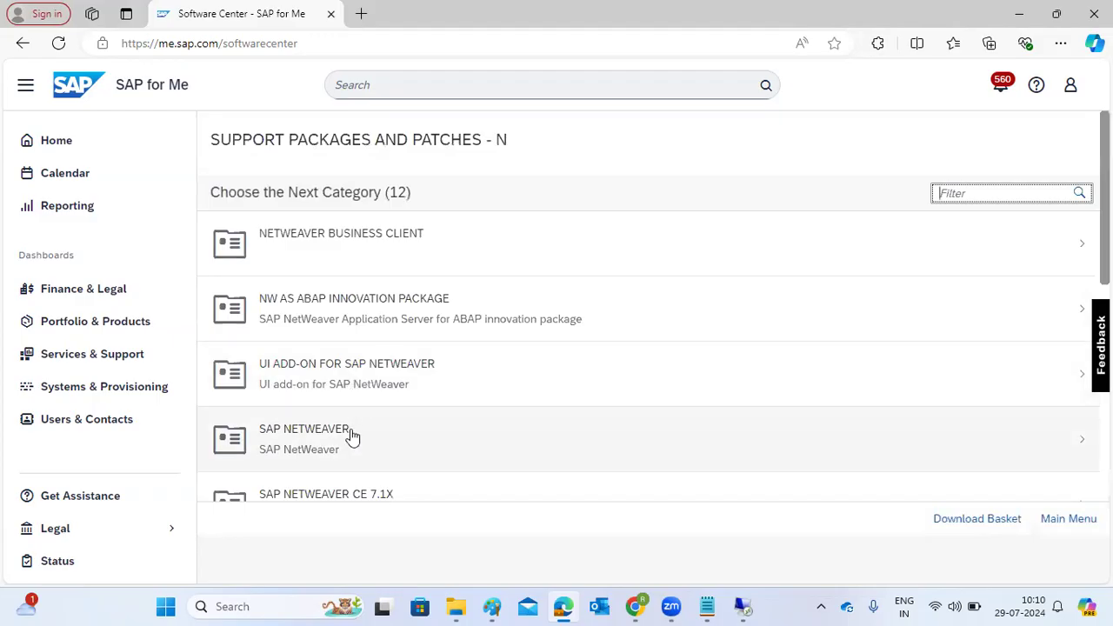
Open SAP NETWEAVER, choose SAP NETWEAVER 7.5, and open its APPLICATION SERVER JAVA component list.
scroll(350, 430, down, 1)
click(322, 367)
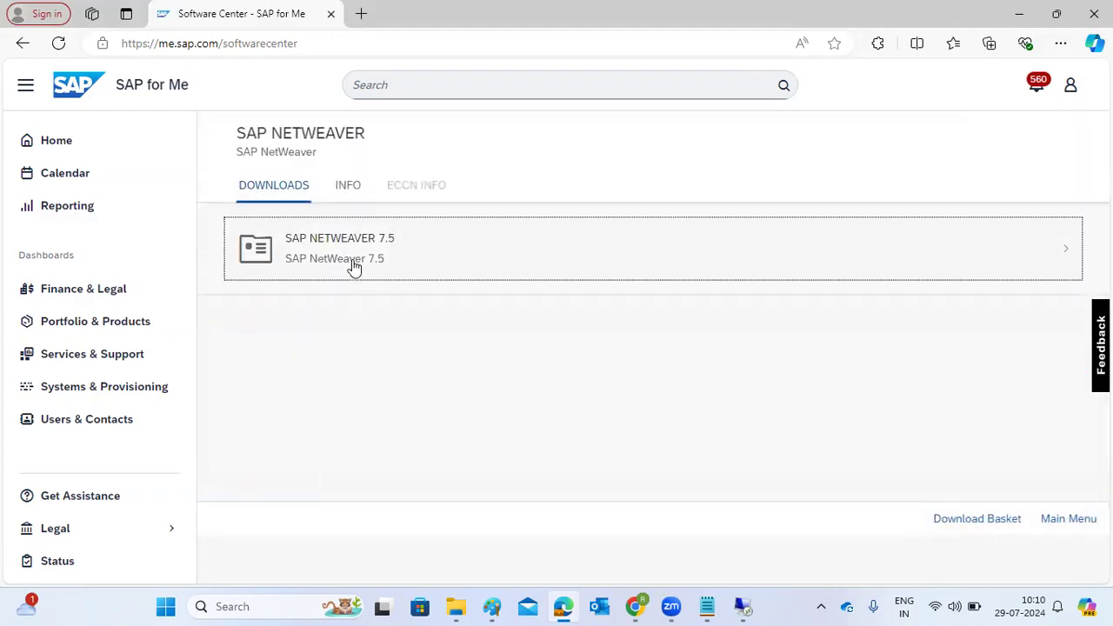
click(354, 267)
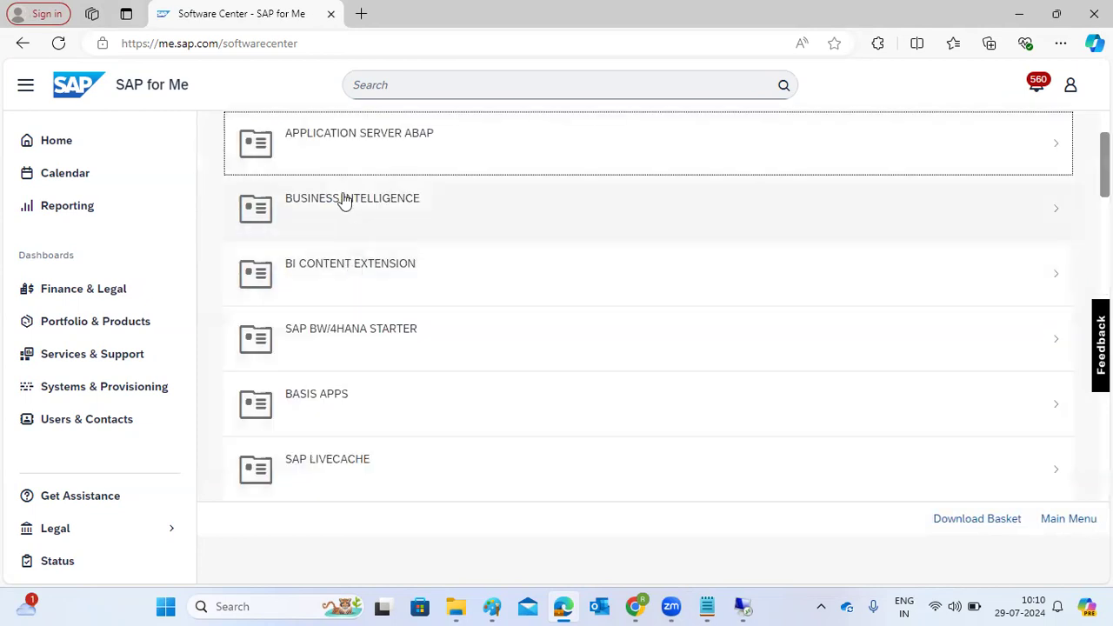
scroll(348, 183, down, 3)
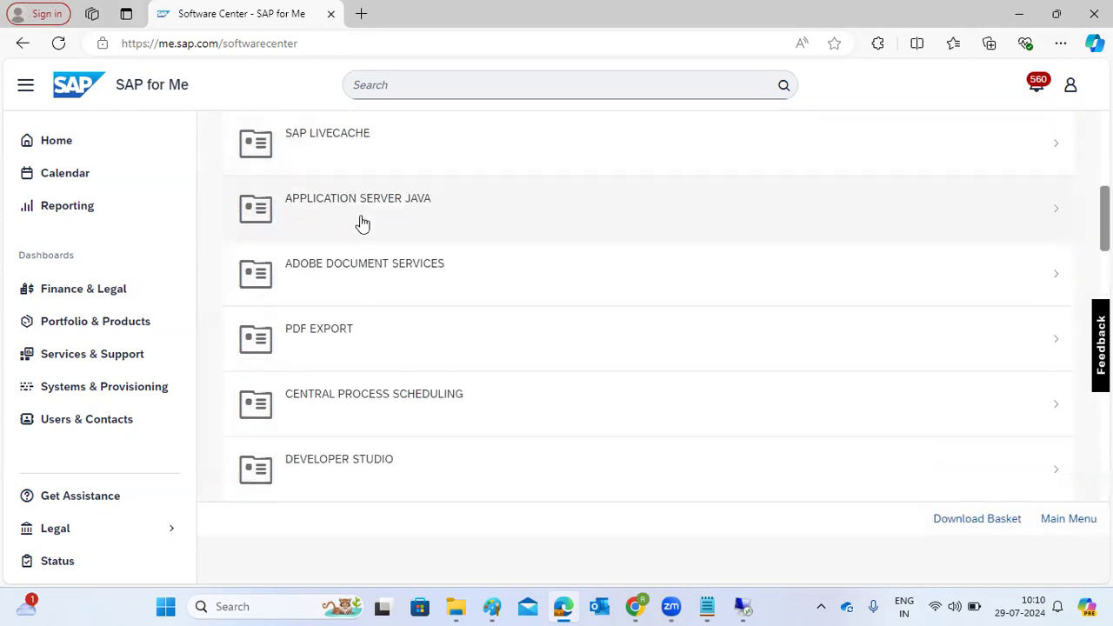
click(355, 226)
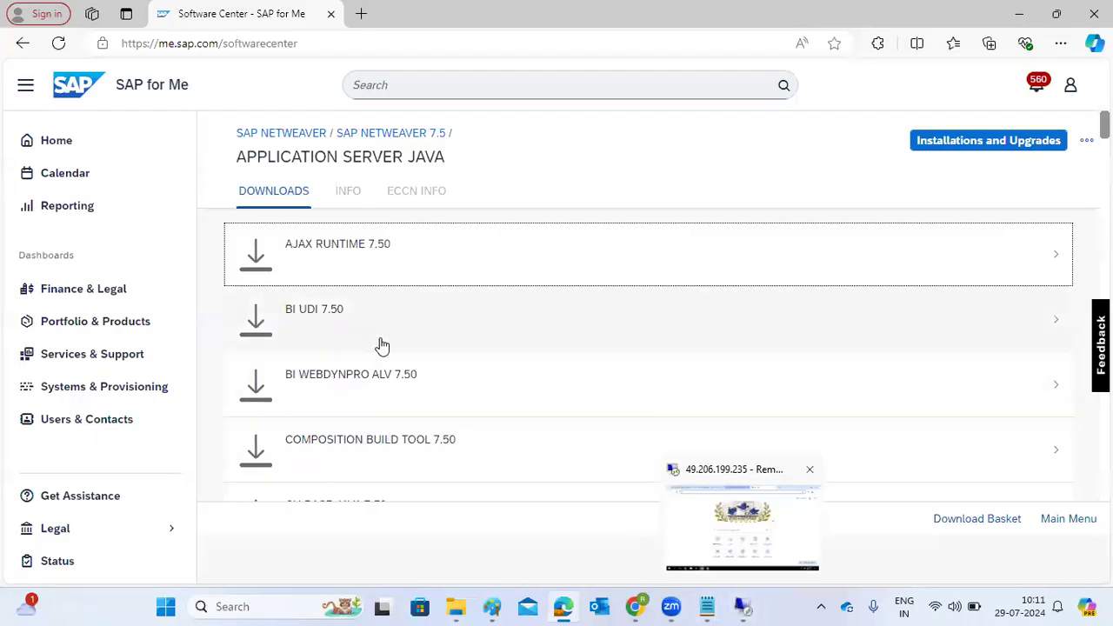
Switch to the remote desktop session and check the installed AJAX-RUNTIME version in the Components Info list.
mouse_move(748, 606)
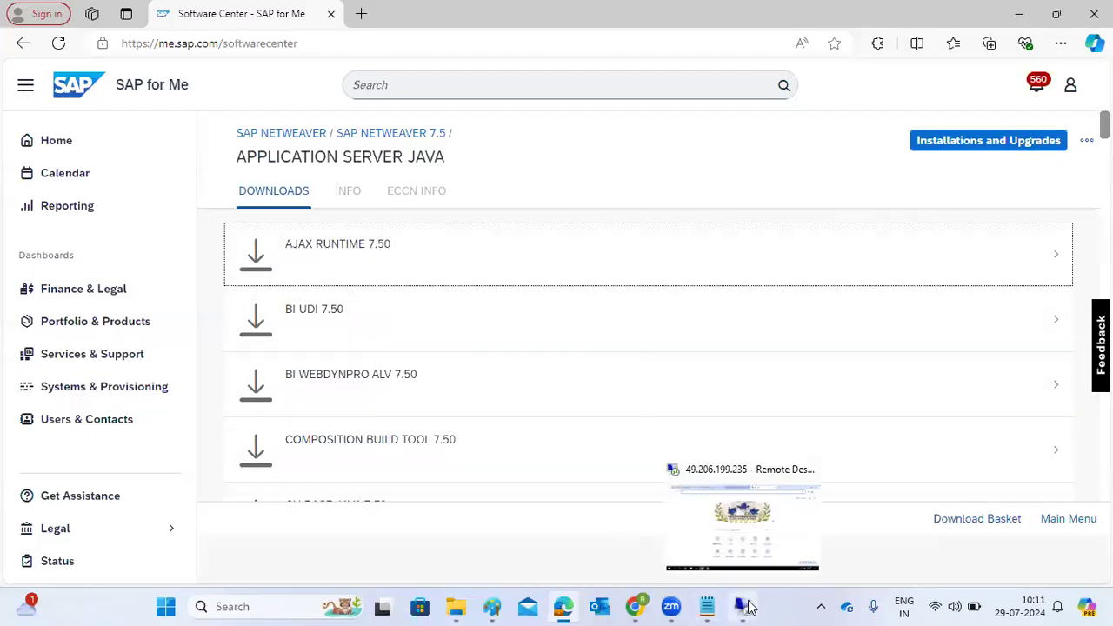
click(745, 543)
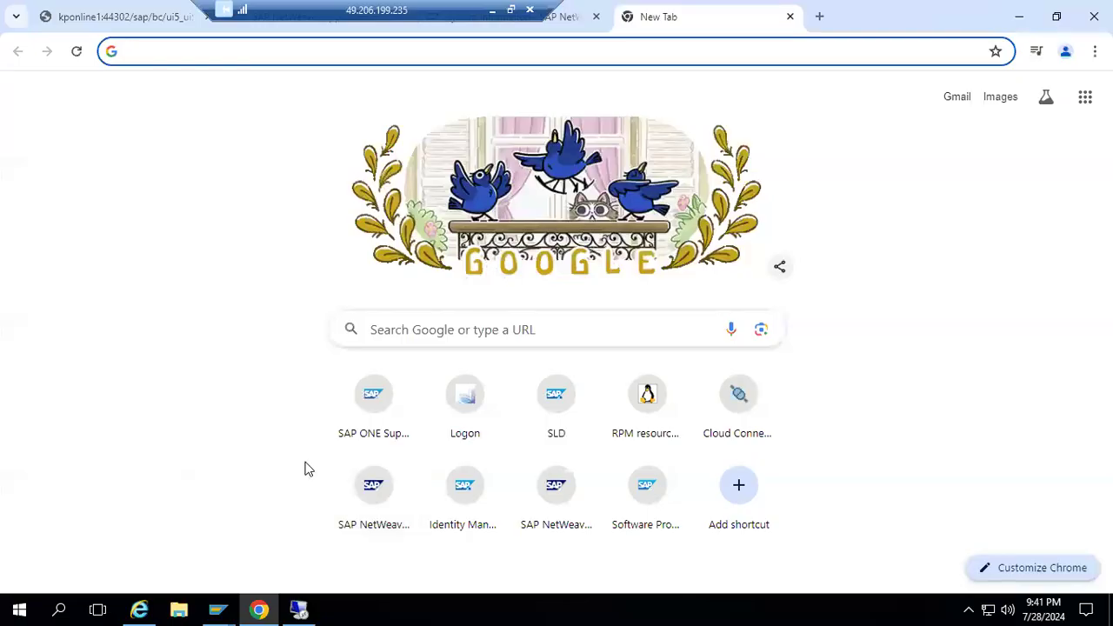
click(555, 25)
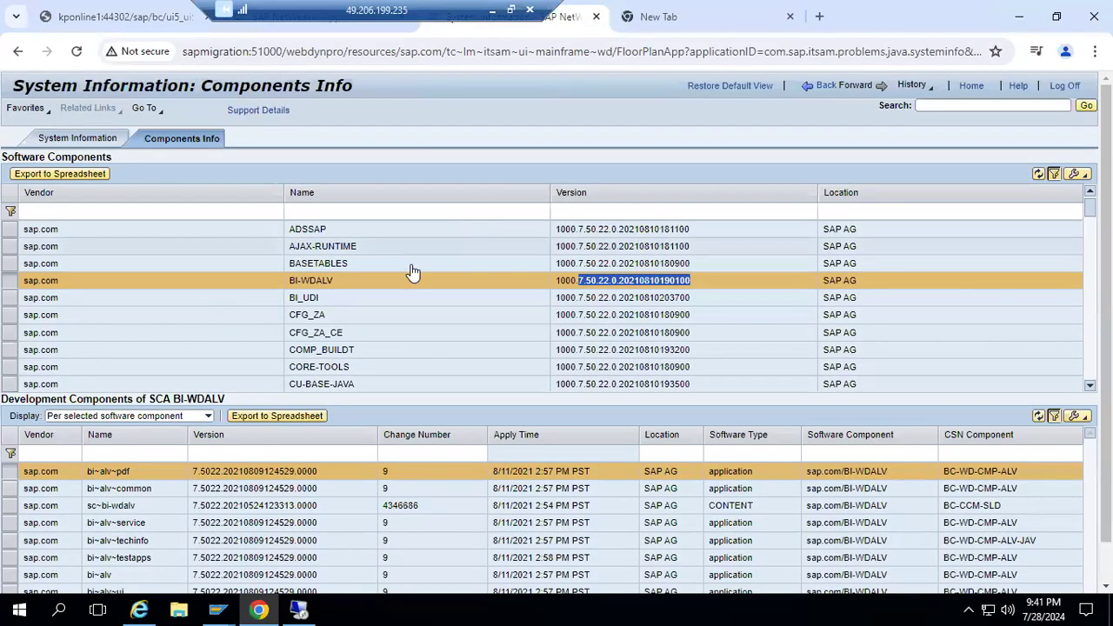
click(302, 251)
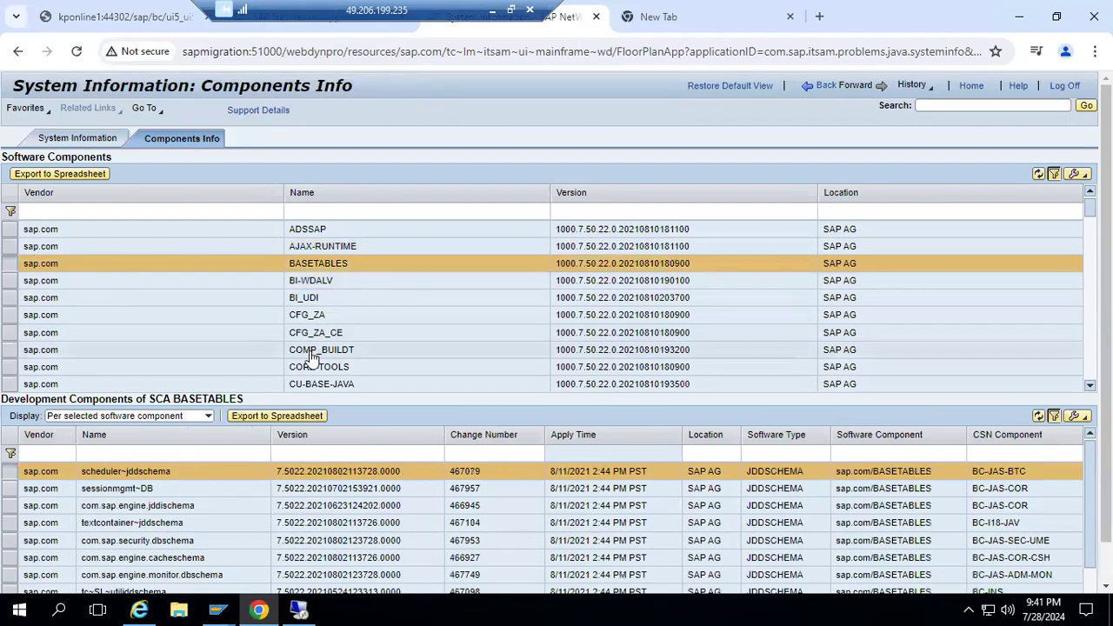
click(313, 252)
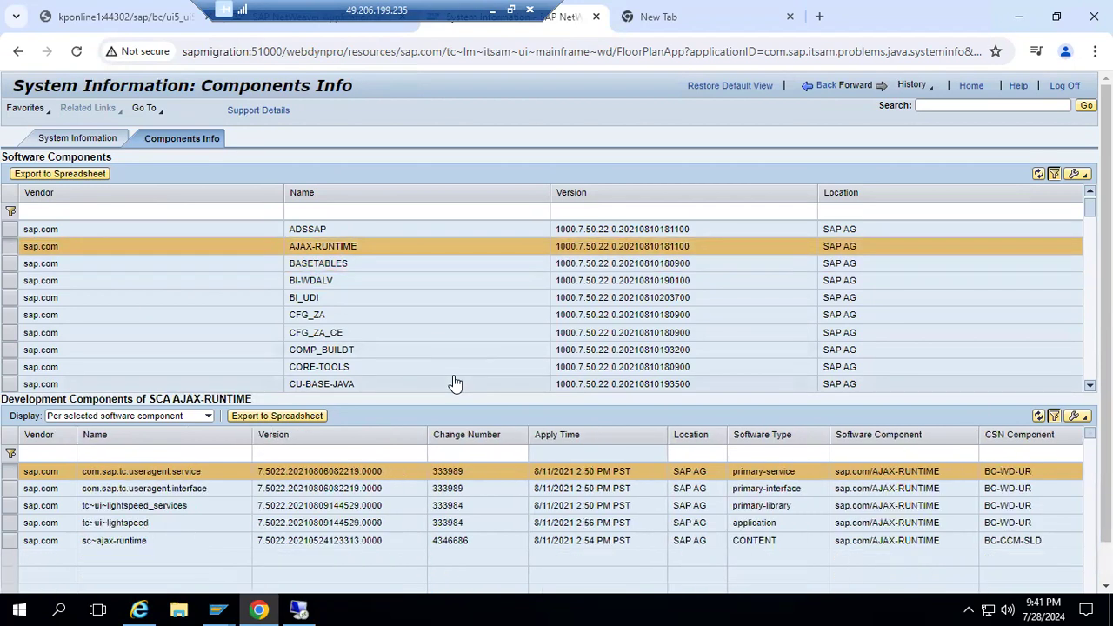
click(306, 231)
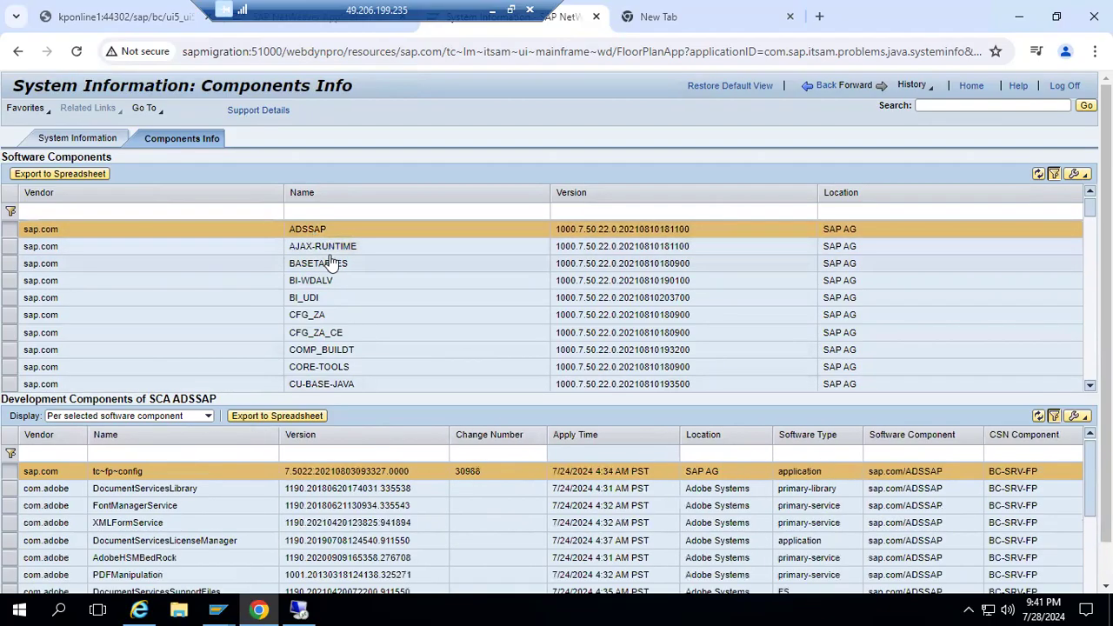
click(329, 250)
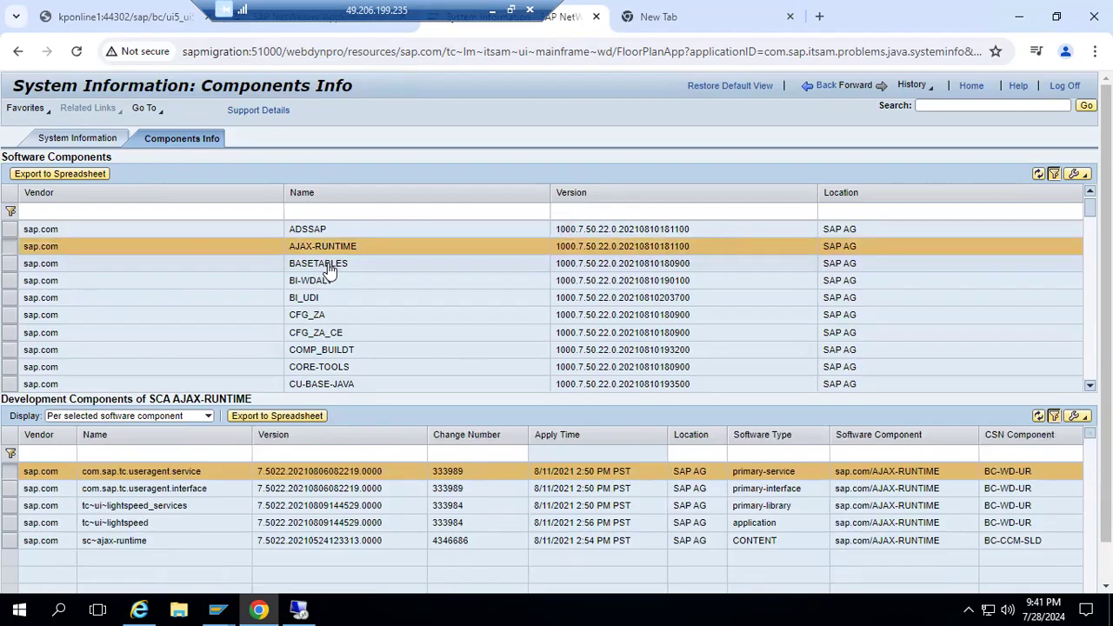
click(329, 270)
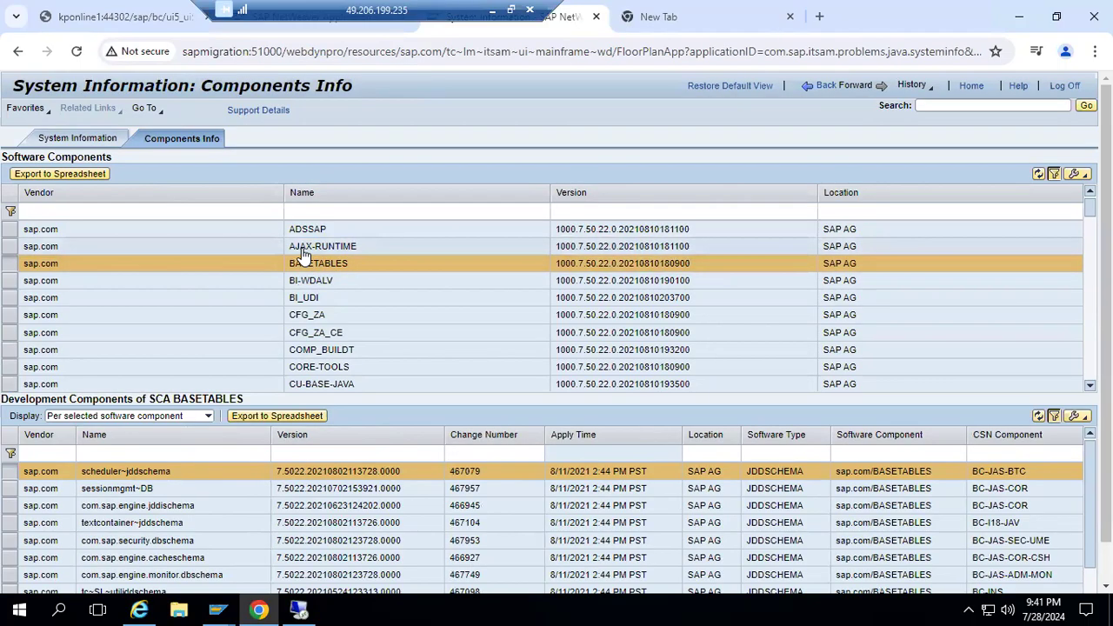
click(303, 250)
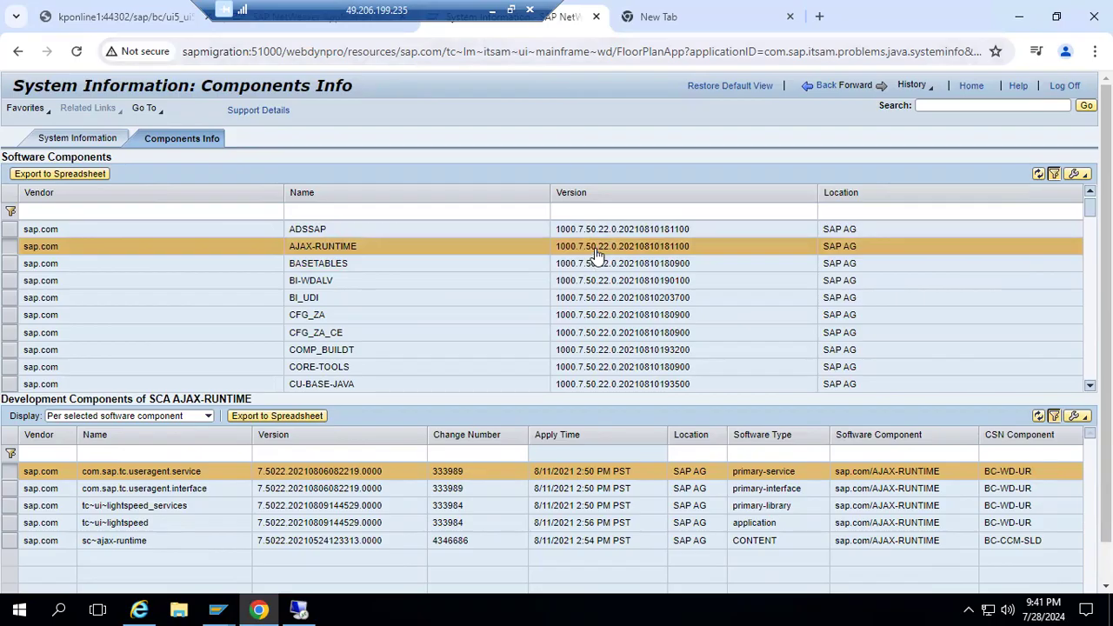
drag(597, 252, 615, 254)
Return to the SAP Software Center, open the AJAX RUNTIME 7.50 downloads, and locate the SP22 Patch27 package and its related information options.
click(491, 18)
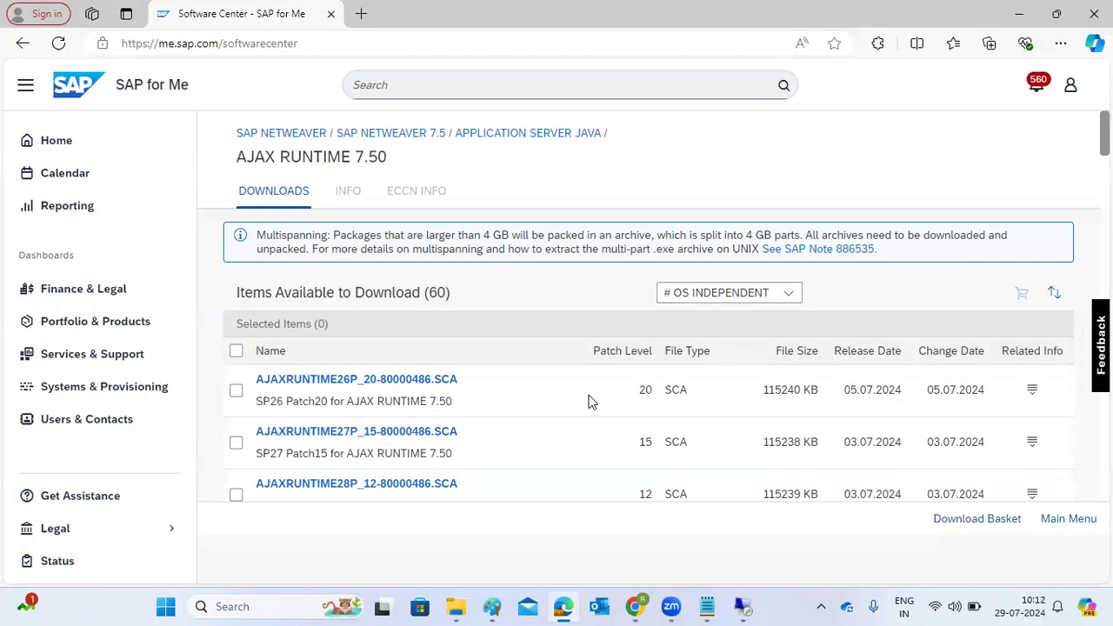
scroll(487, 435, down, 1)
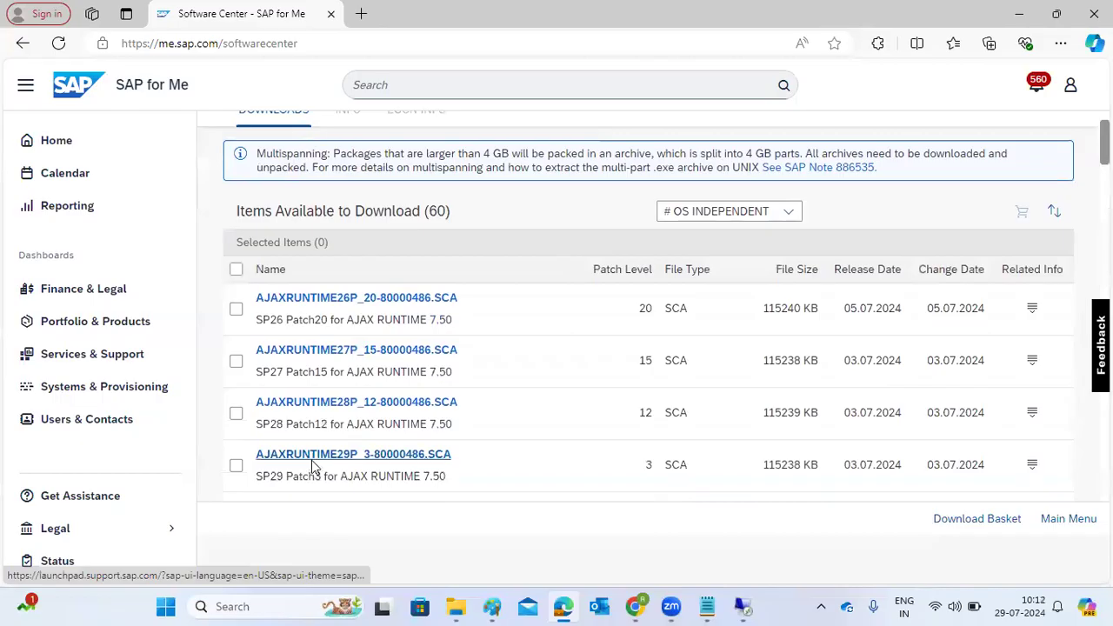
scroll(313, 467, down, 5)
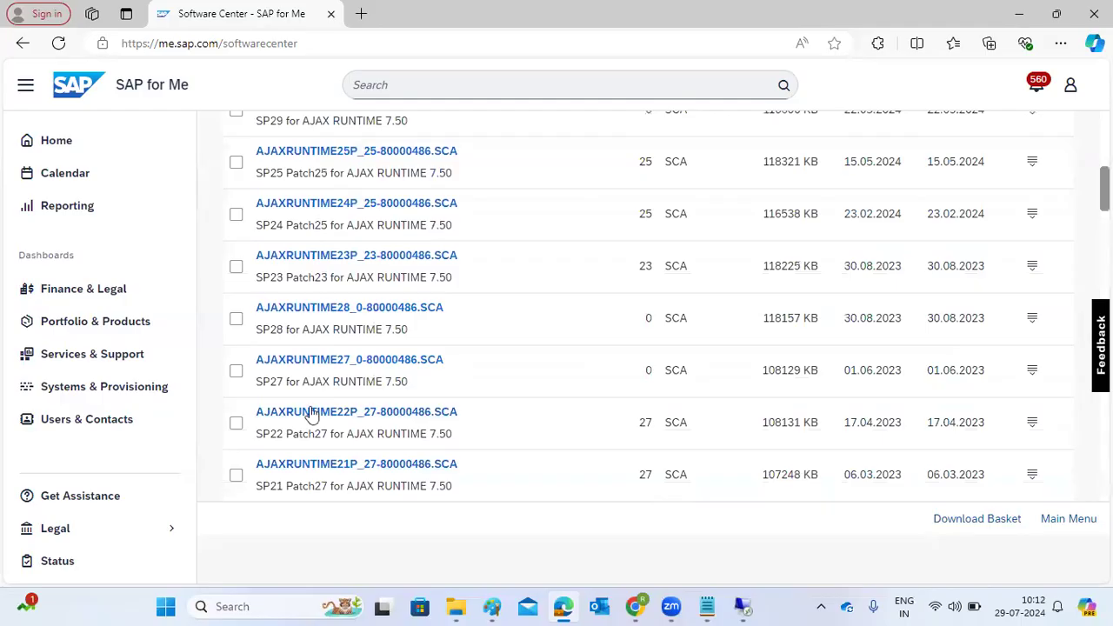
drag(260, 435, 332, 435)
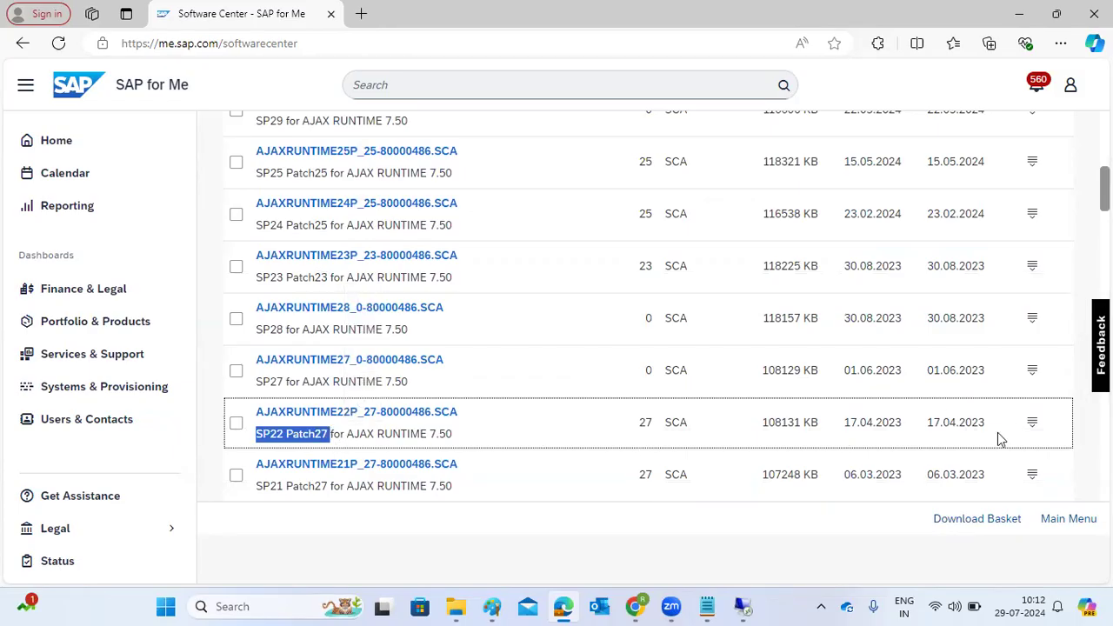
click(1034, 427)
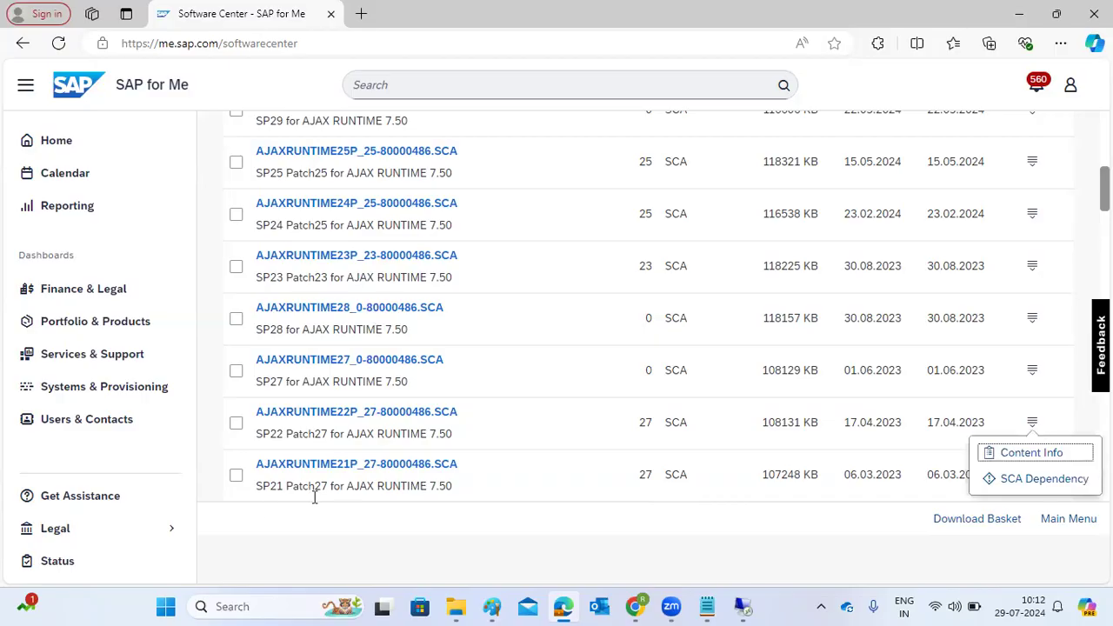
click(259, 533)
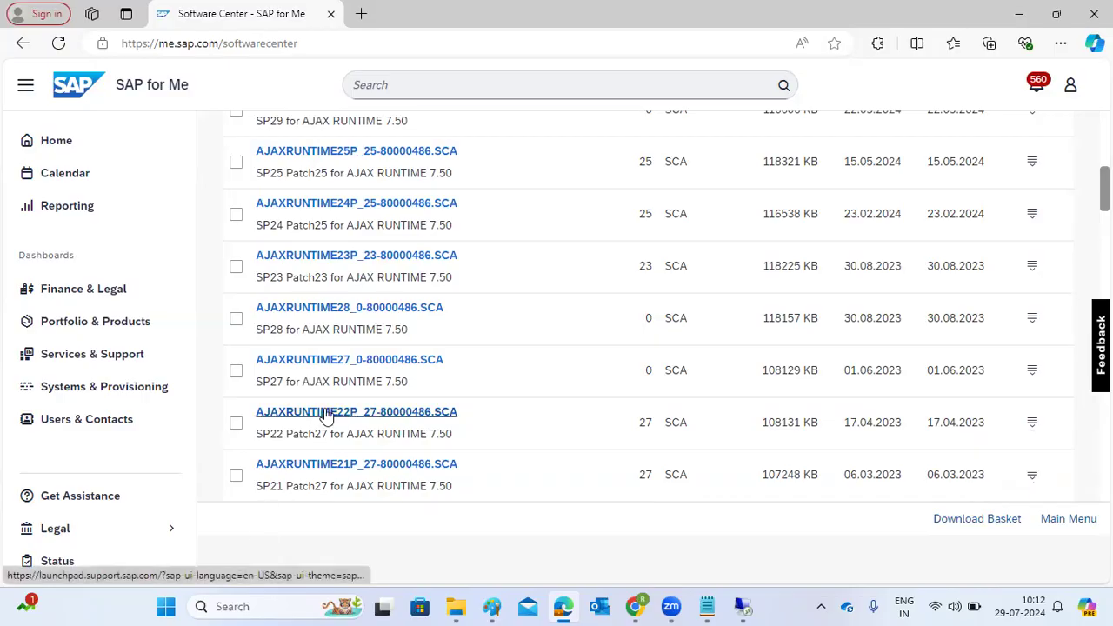
Compare the available SP22 packages for AJAX RUNTIME 7.50 and download AJAXRUNTIME22P_27-80000486.SCA, returning to the download list.
scroll(329, 415, down, 2)
scroll(330, 417, down, 1)
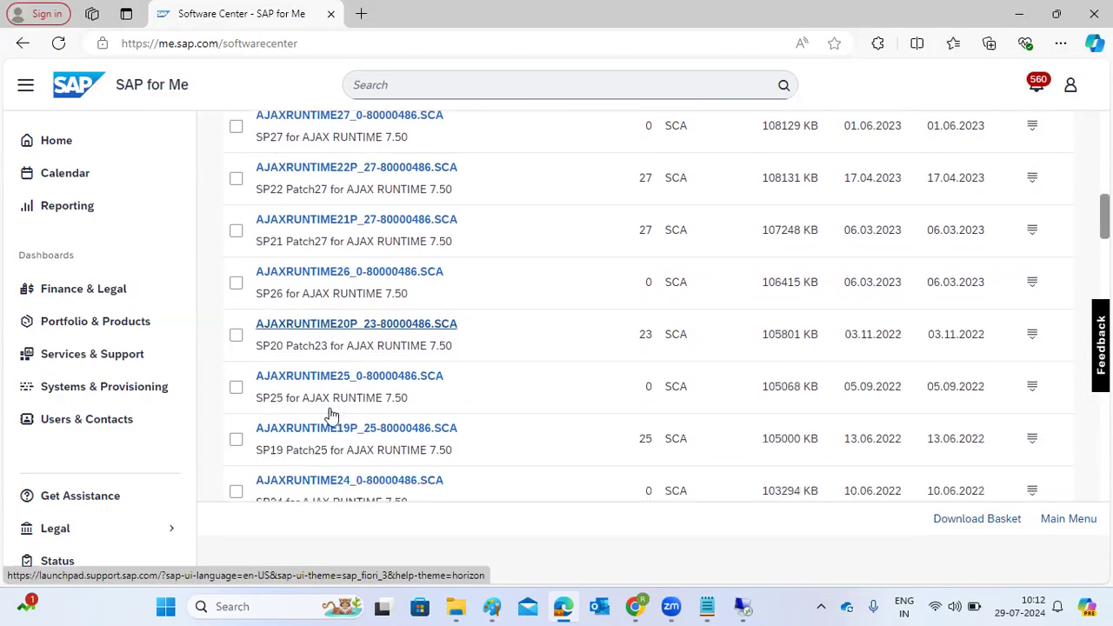
scroll(330, 414, down, 2)
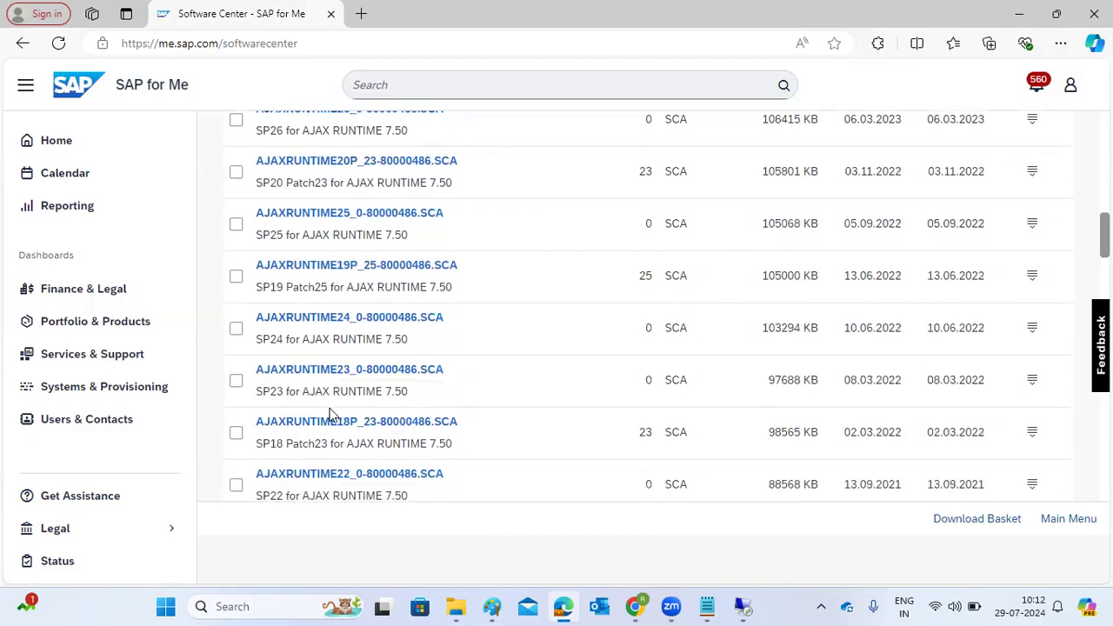
scroll(330, 414, down, 1)
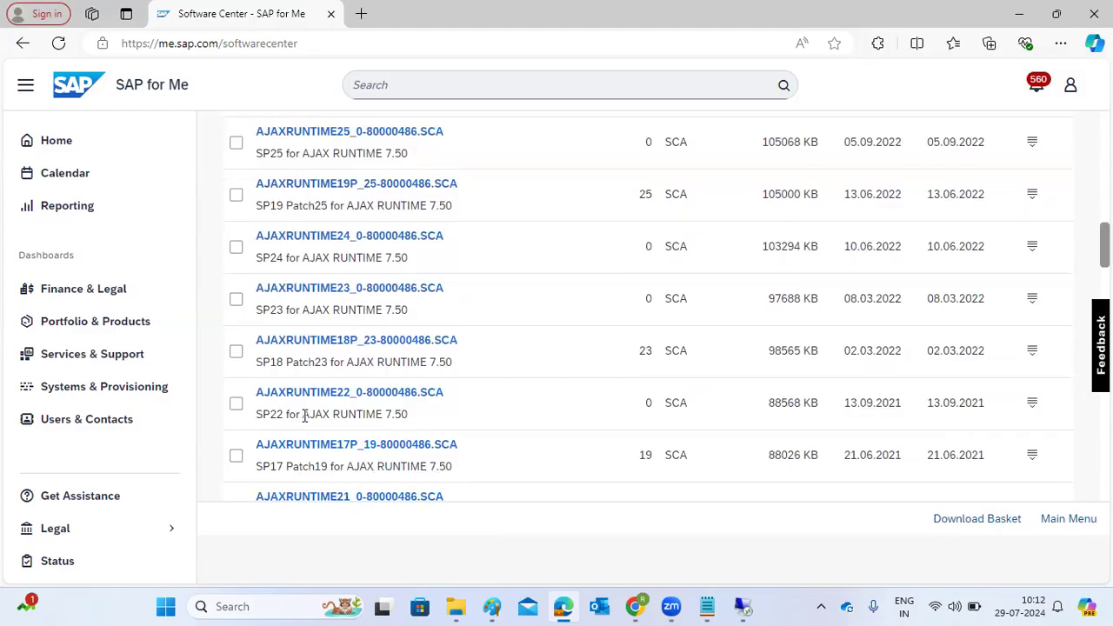
scroll(305, 422, down, 2)
scroll(304, 423, up, 5)
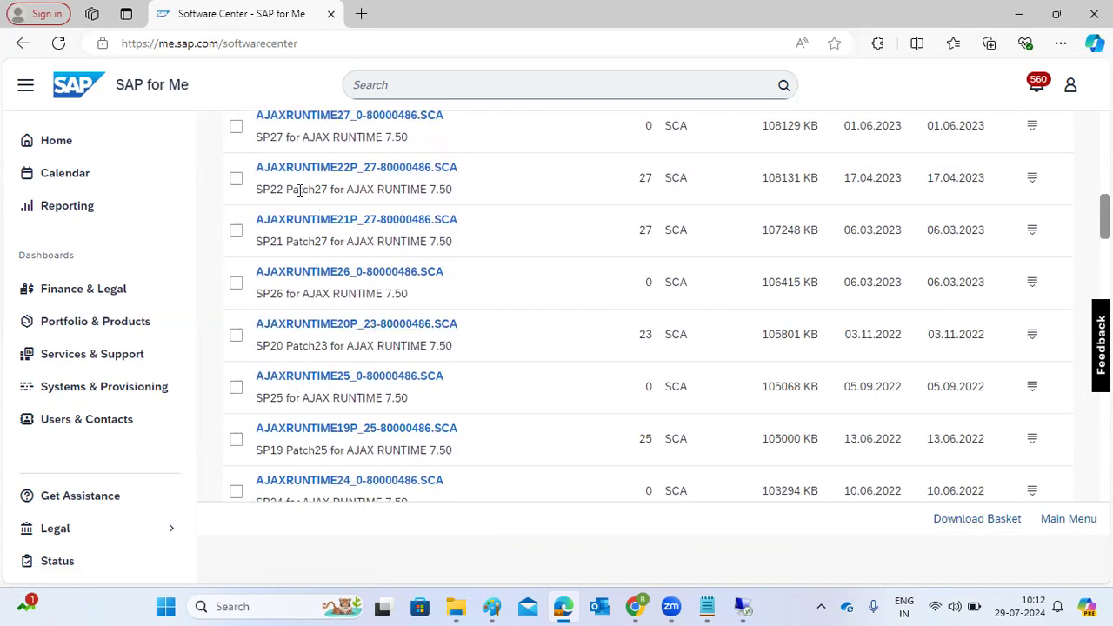
drag(292, 186, 326, 196)
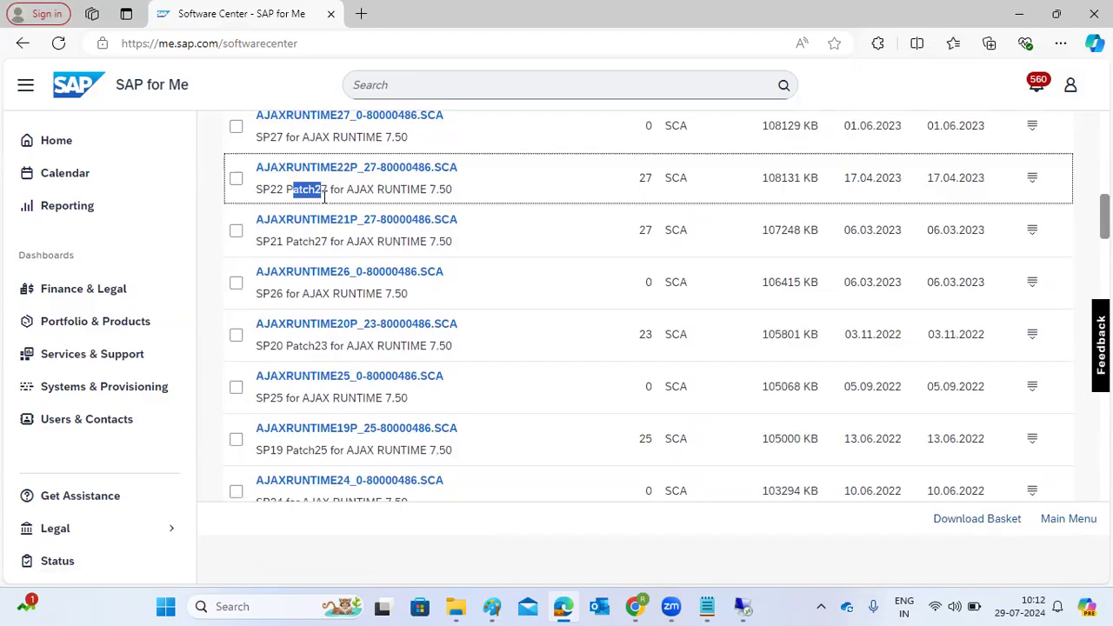
scroll(439, 240, up, 1)
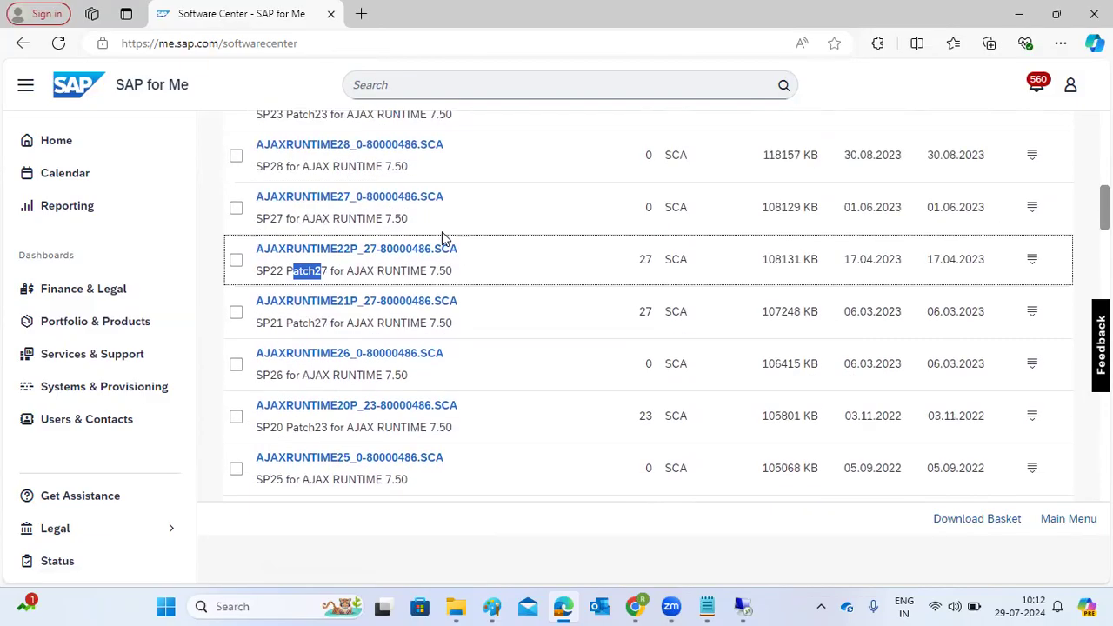
click(357, 252)
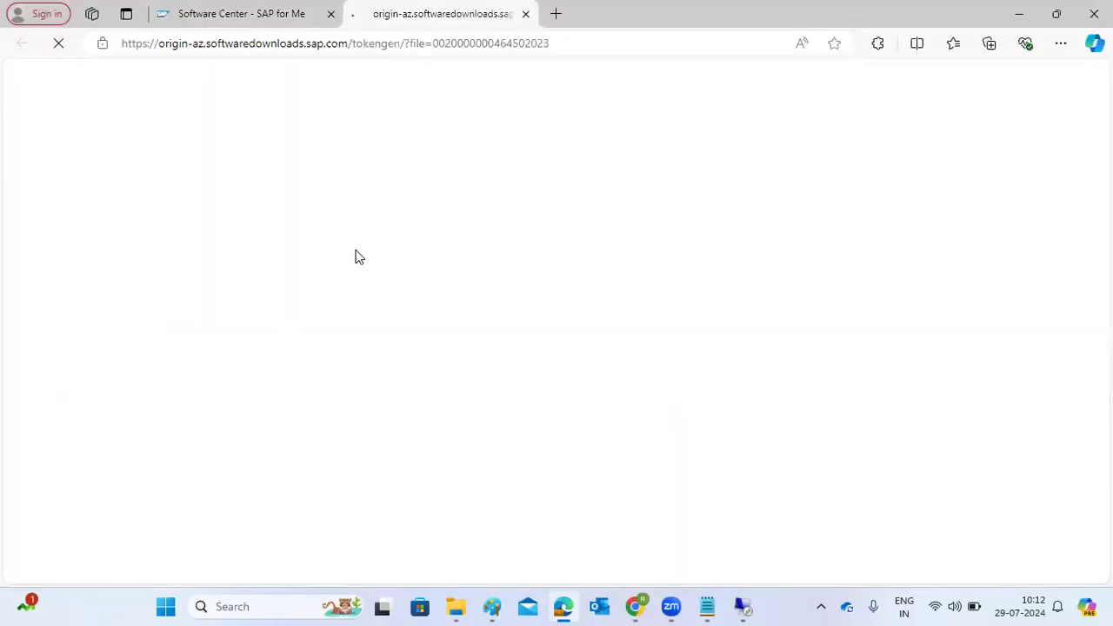
click(247, 22)
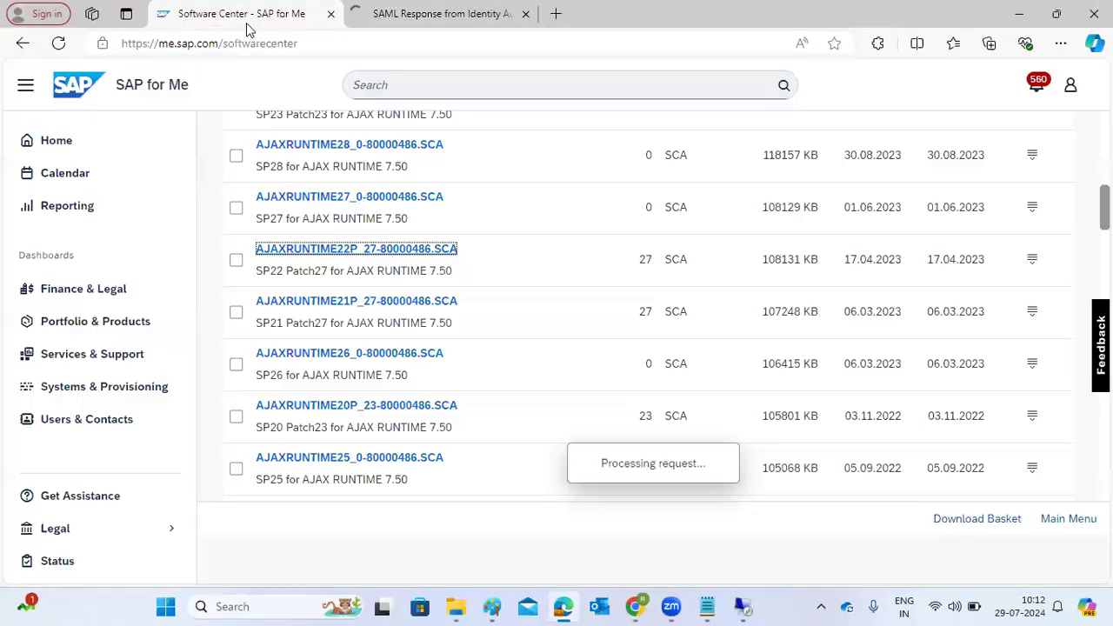
Open the SCA Dependency analysis for AJAXRUNTIME22P_27-80000486.SCA and examine the recommended dependent components.
click(1032, 263)
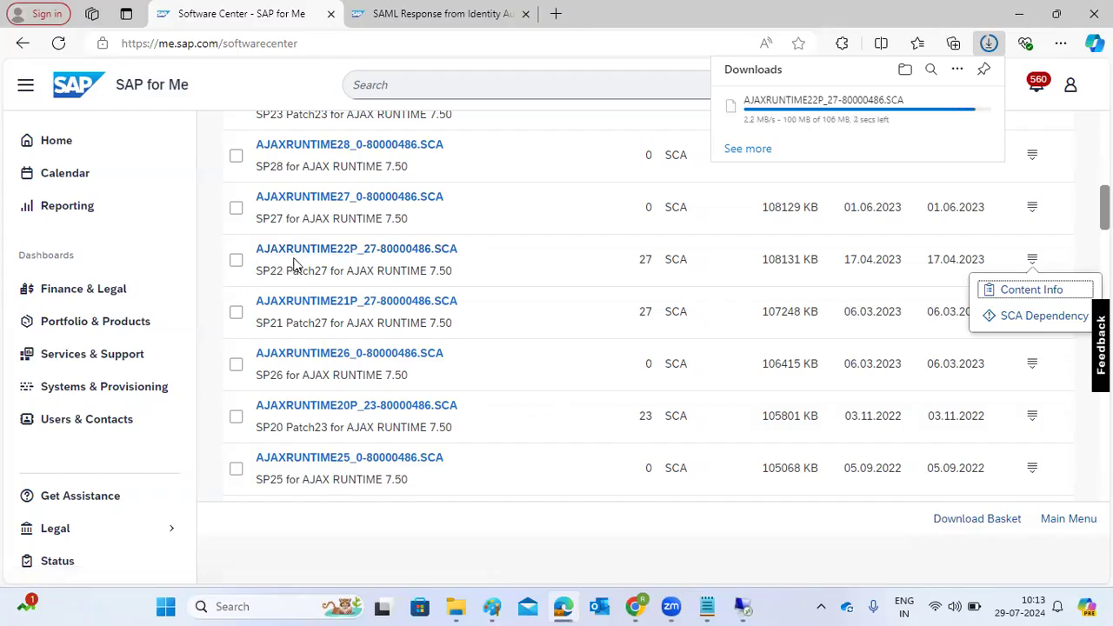
click(1032, 262)
click(1032, 265)
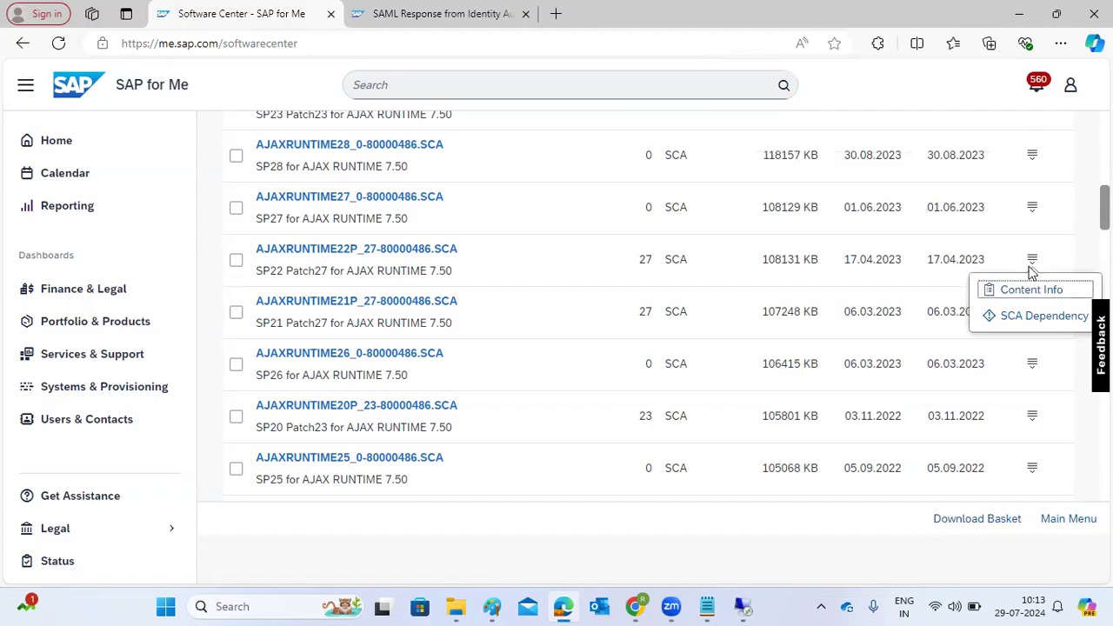
click(1024, 318)
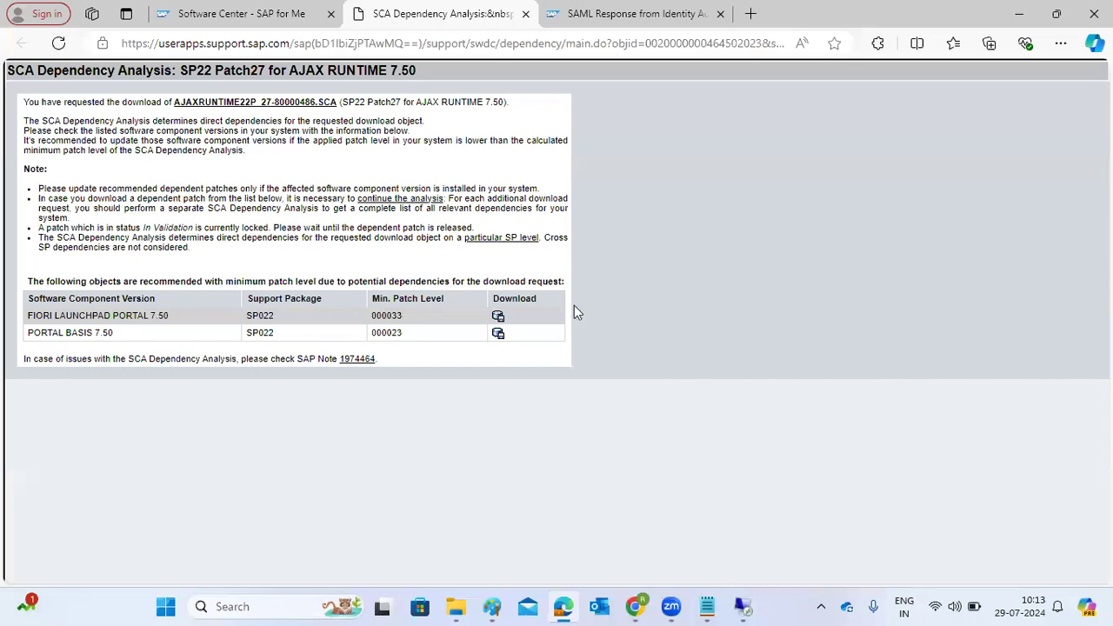
drag(55, 315, 102, 335)
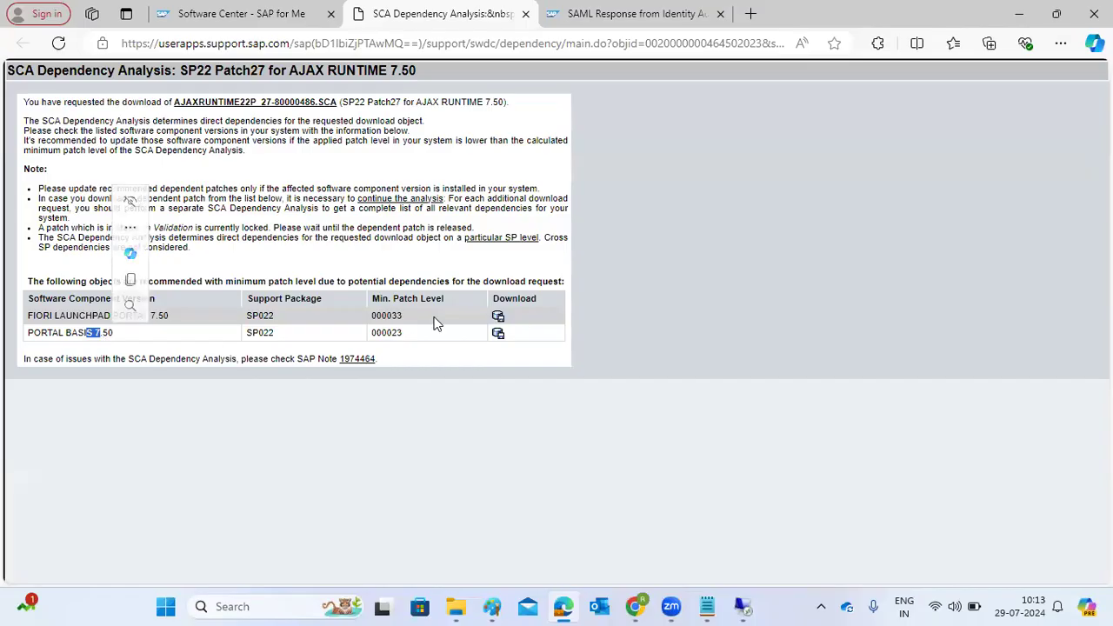
Download the recommended dependent patches EPFLP22P_33-70000893.SCA and EPBASIS22P_24-80000701.SCA from the SCA Dependency Analysis.
click(497, 318)
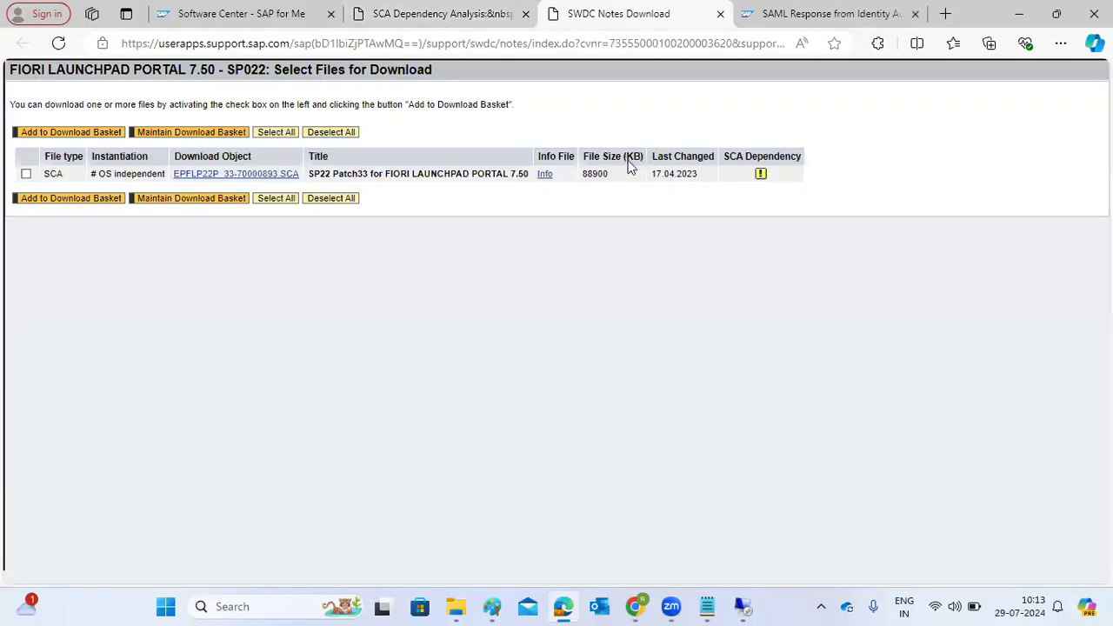
click(199, 178)
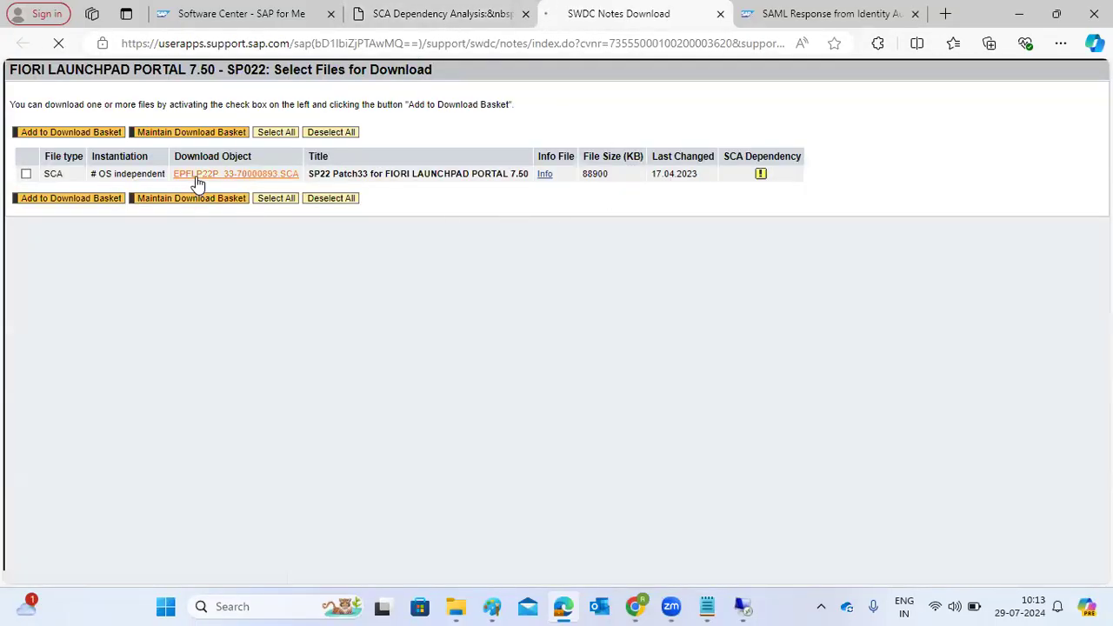
click(400, 27)
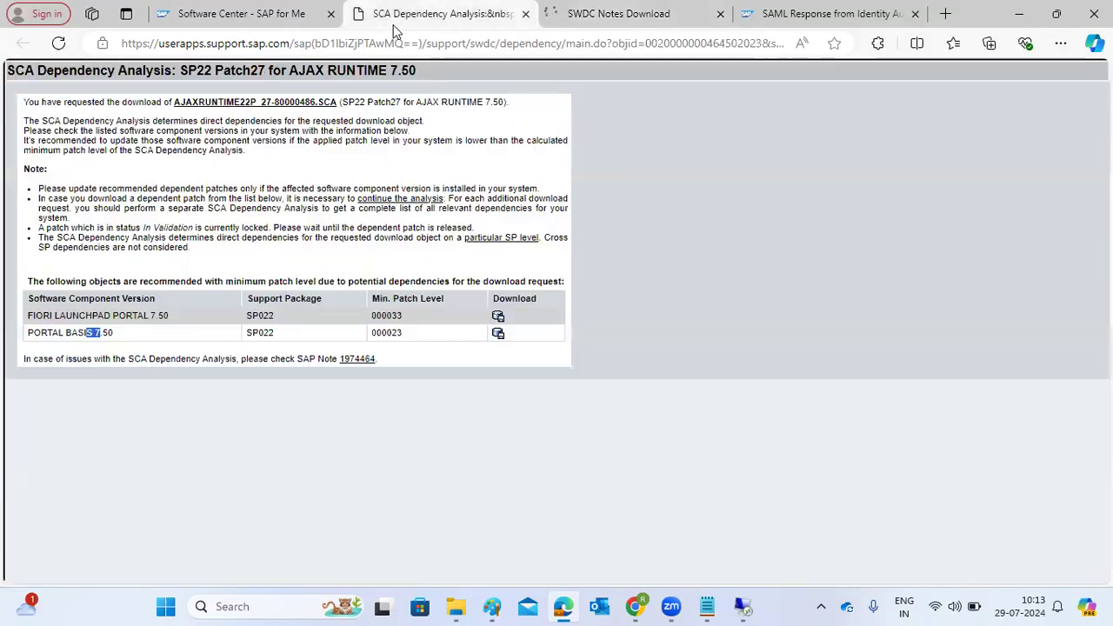
click(498, 336)
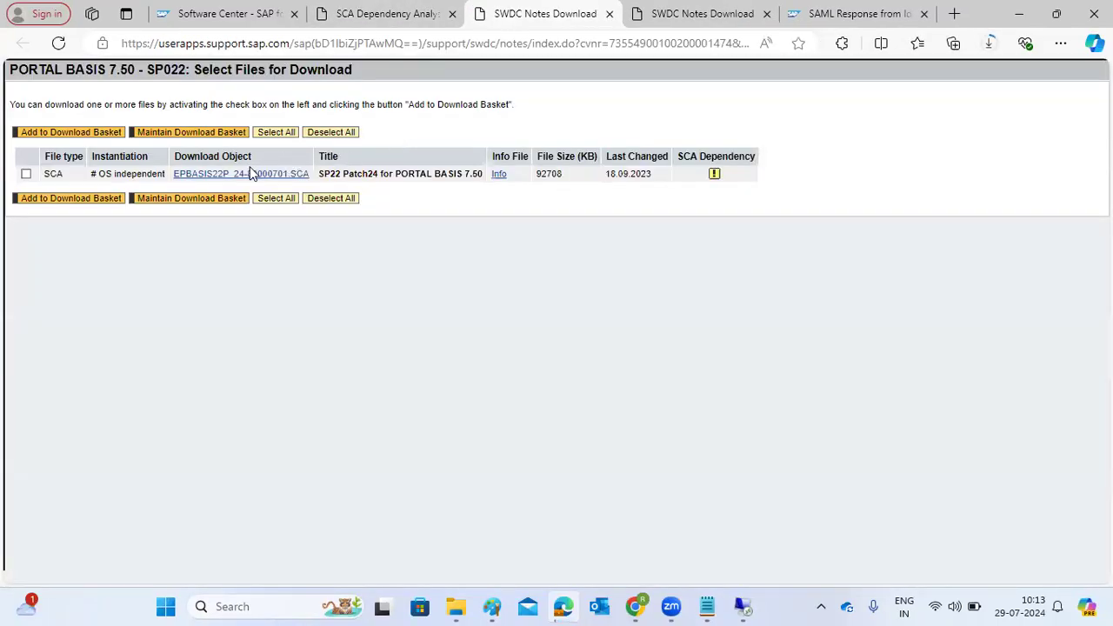
click(242, 177)
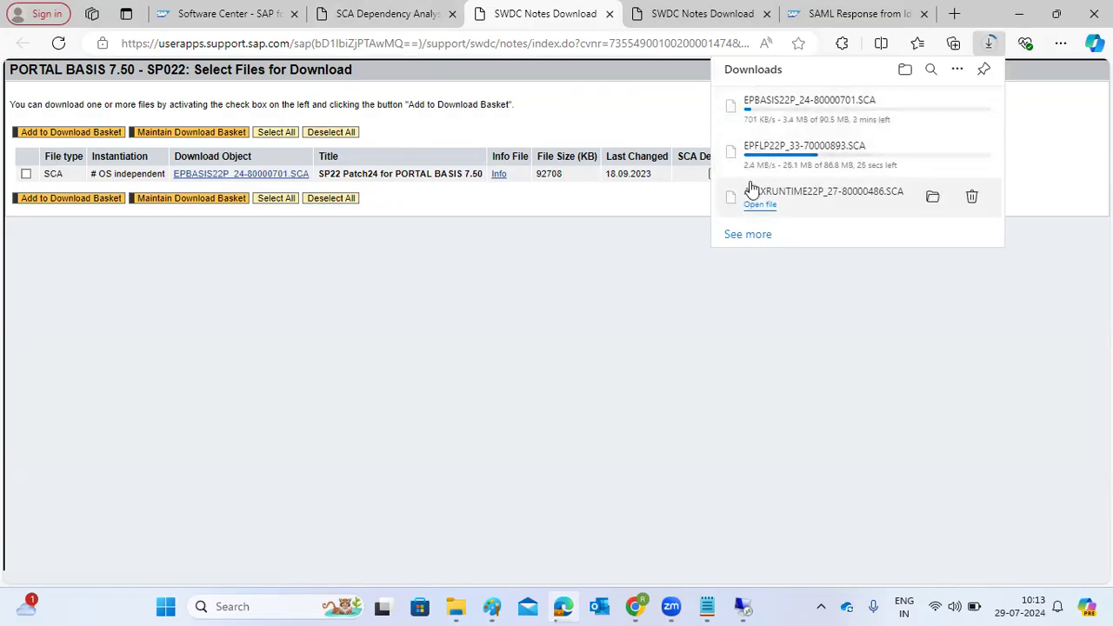
Switch to the remote desktop session, filter the Components Info list by the name flp, and check the installed EP-FLP version.
click(347, 25)
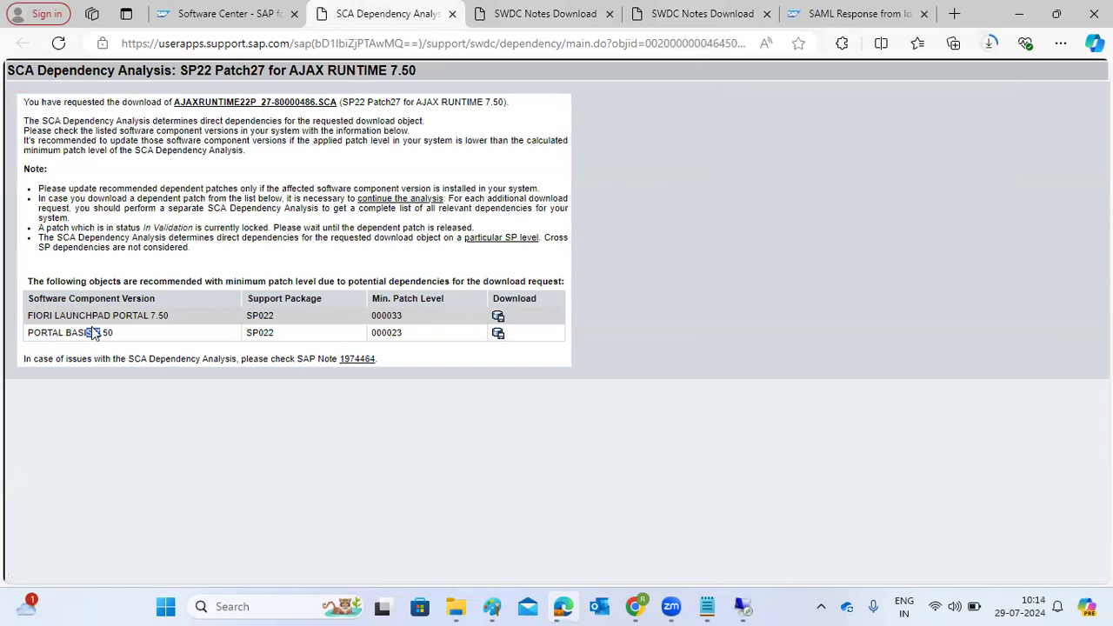
drag(27, 317, 119, 321)
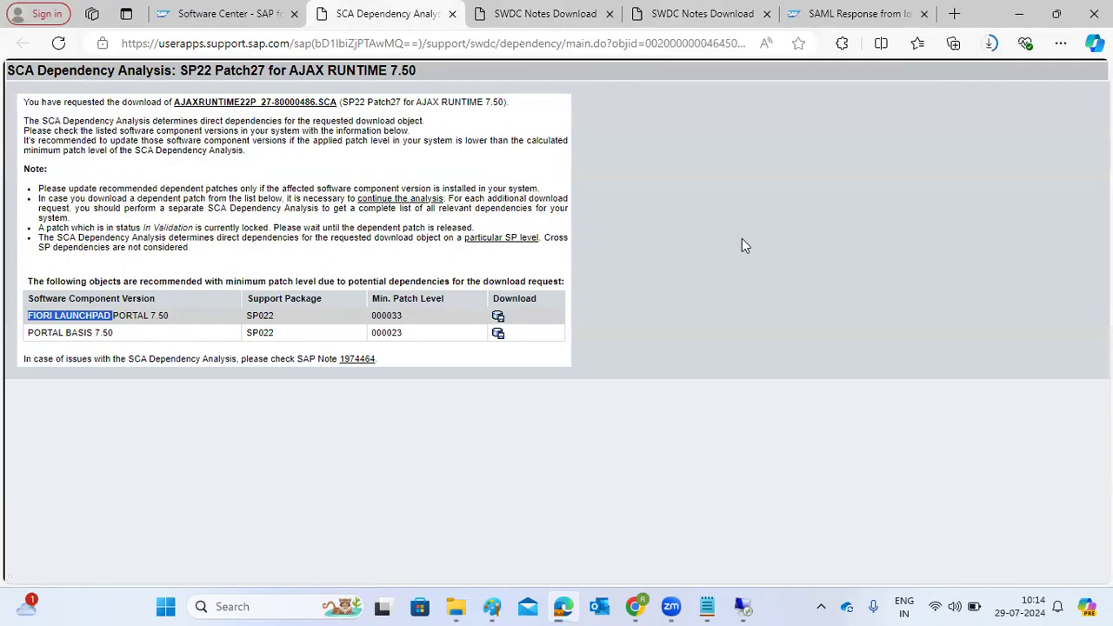
click(742, 606)
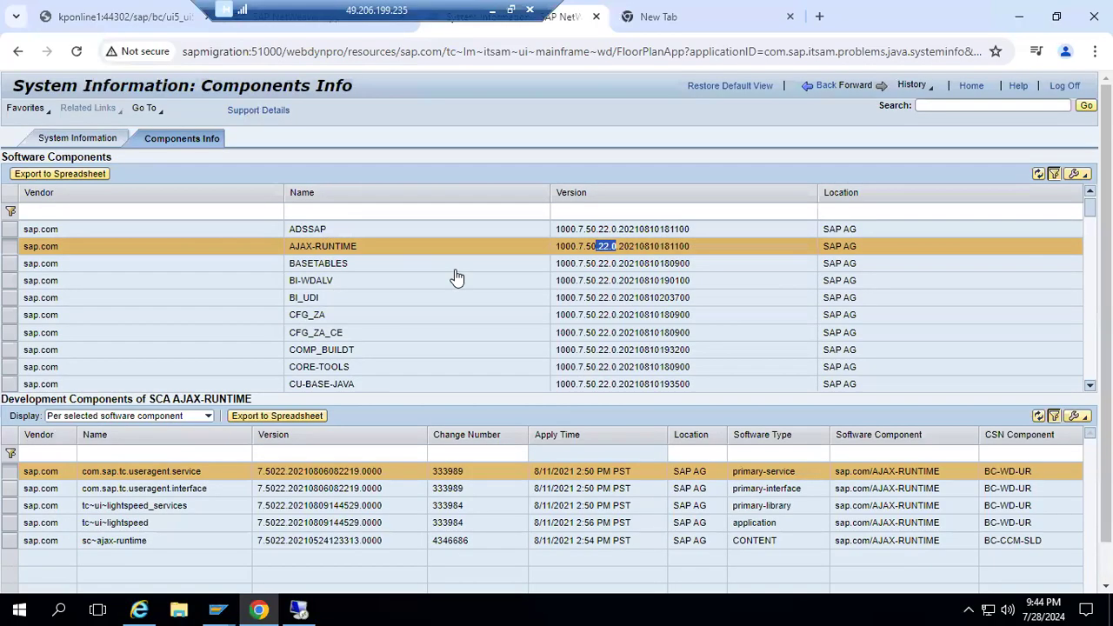
click(311, 214)
click(312, 210)
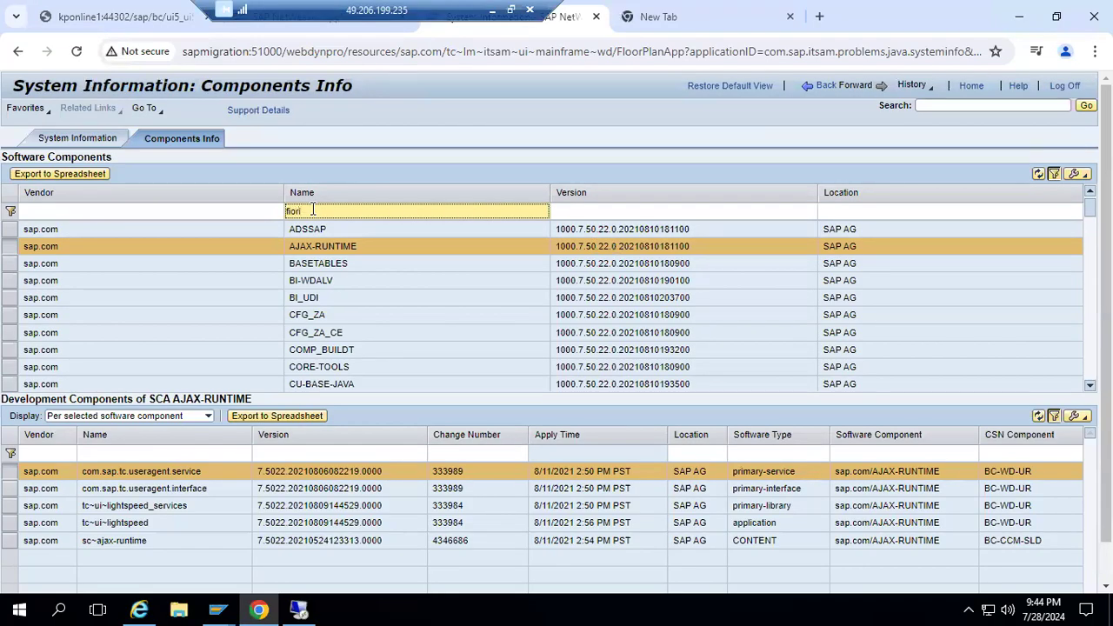
key(Return)
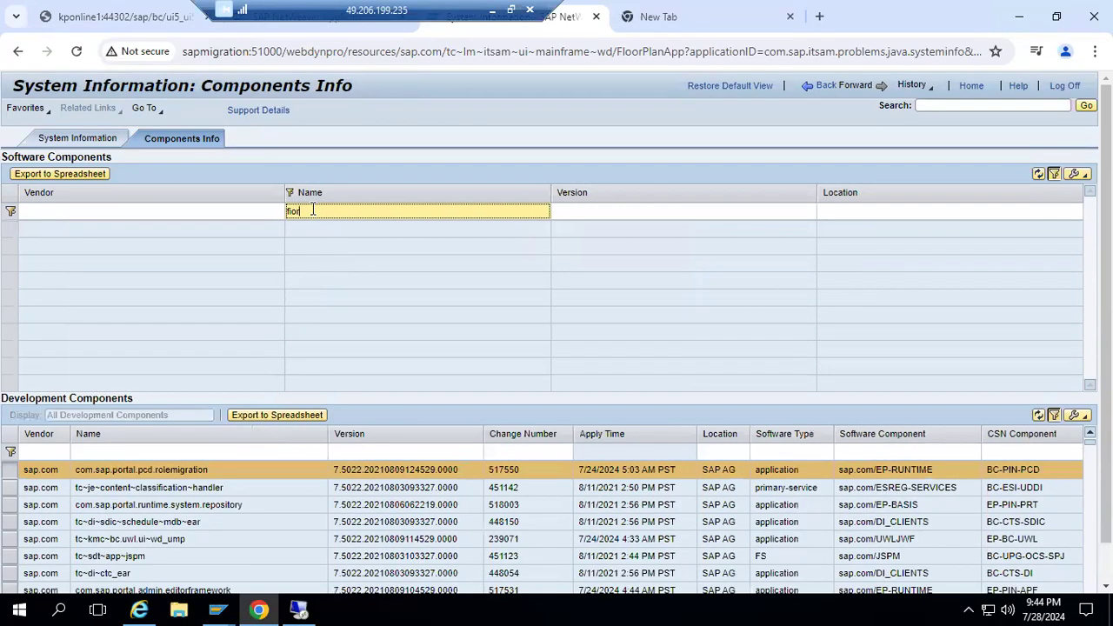
text(flp)
key(Return)
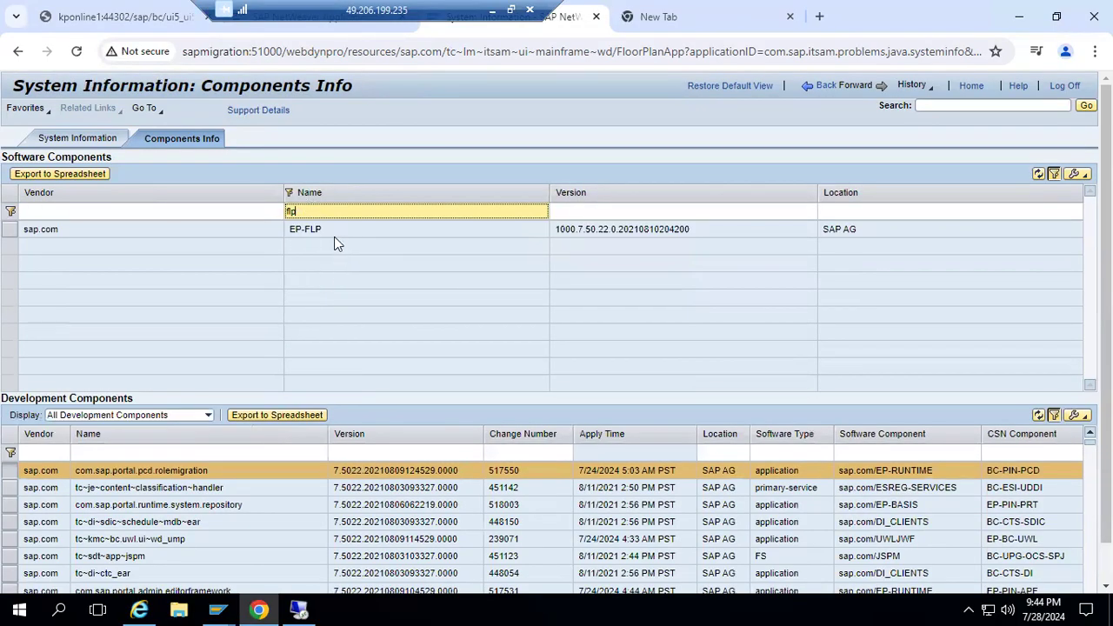
click(331, 237)
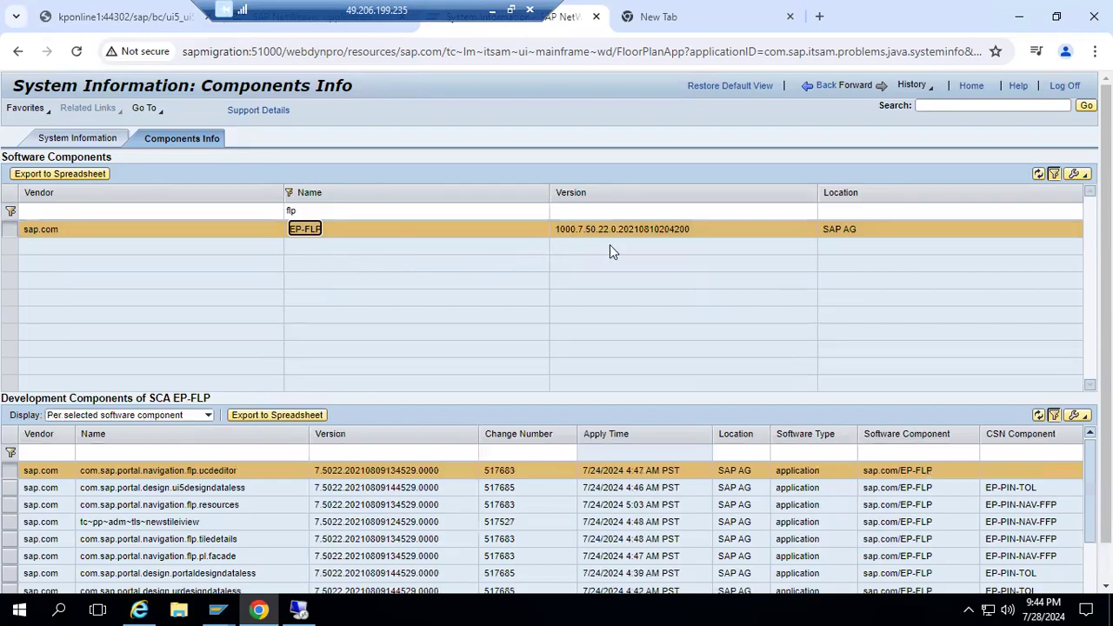
Filter the software component names by EP and select EP-BASIS to check its installed version.
click(353, 209)
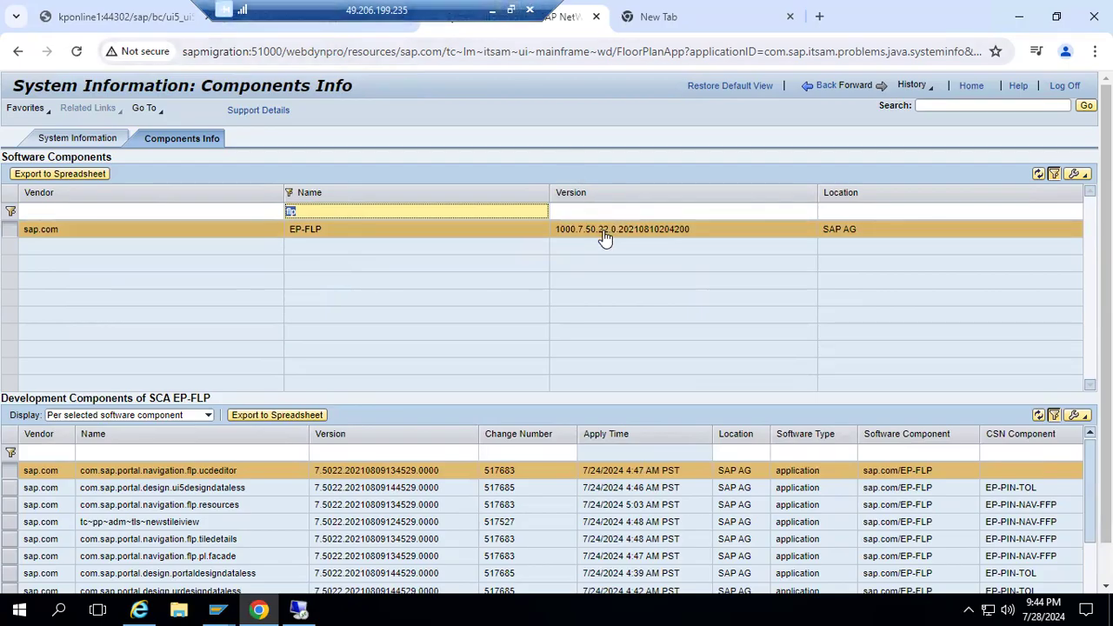
click(492, 10)
click(739, 601)
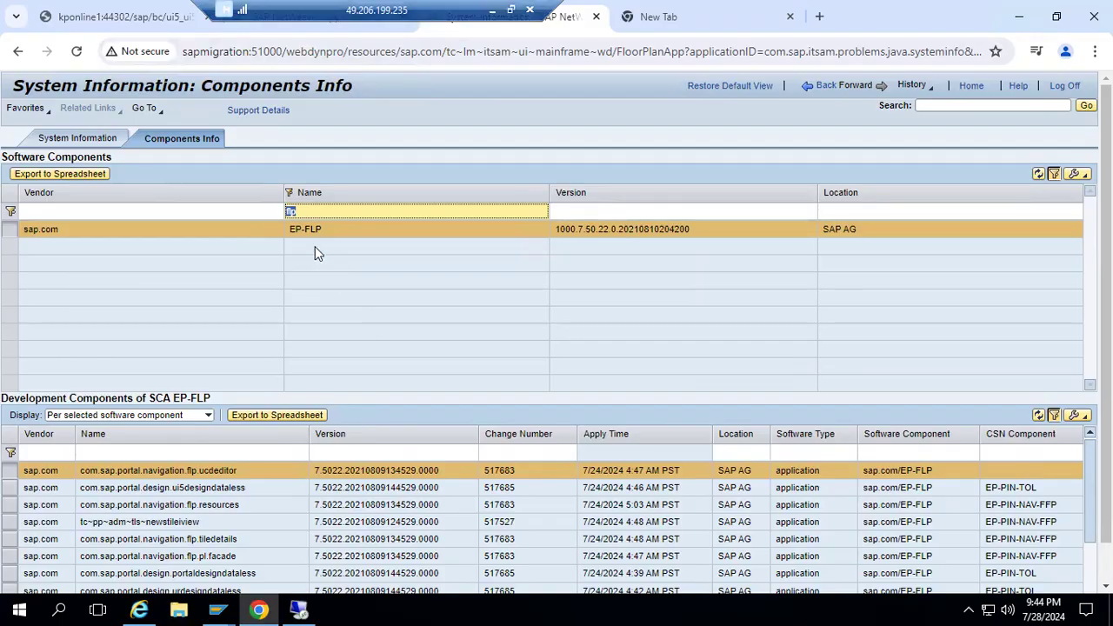
text(EP)
key(Return)
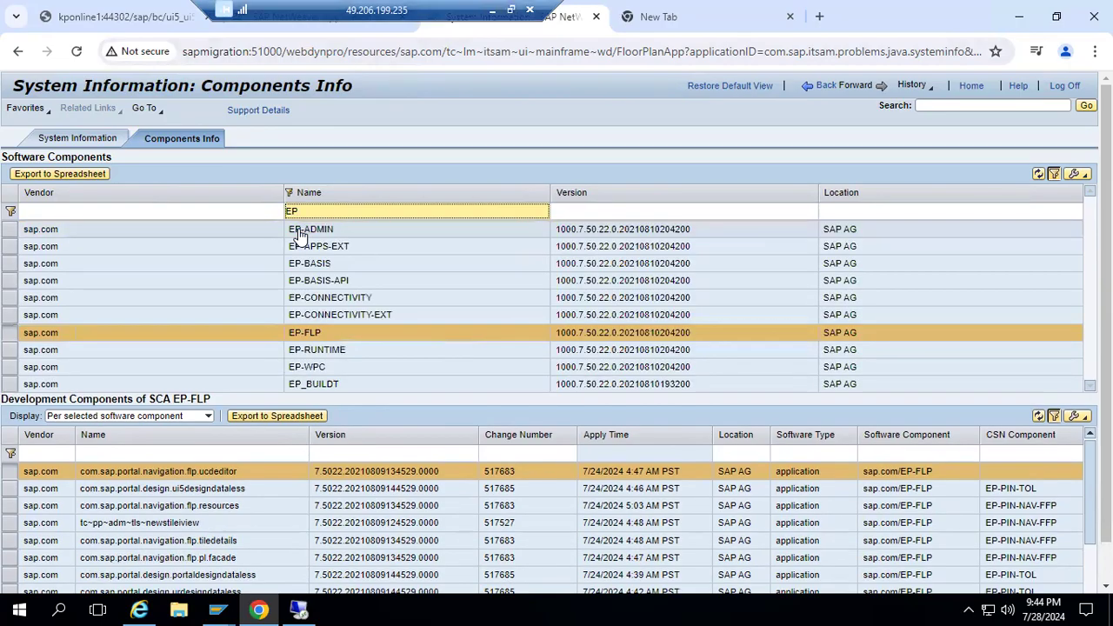
click(306, 270)
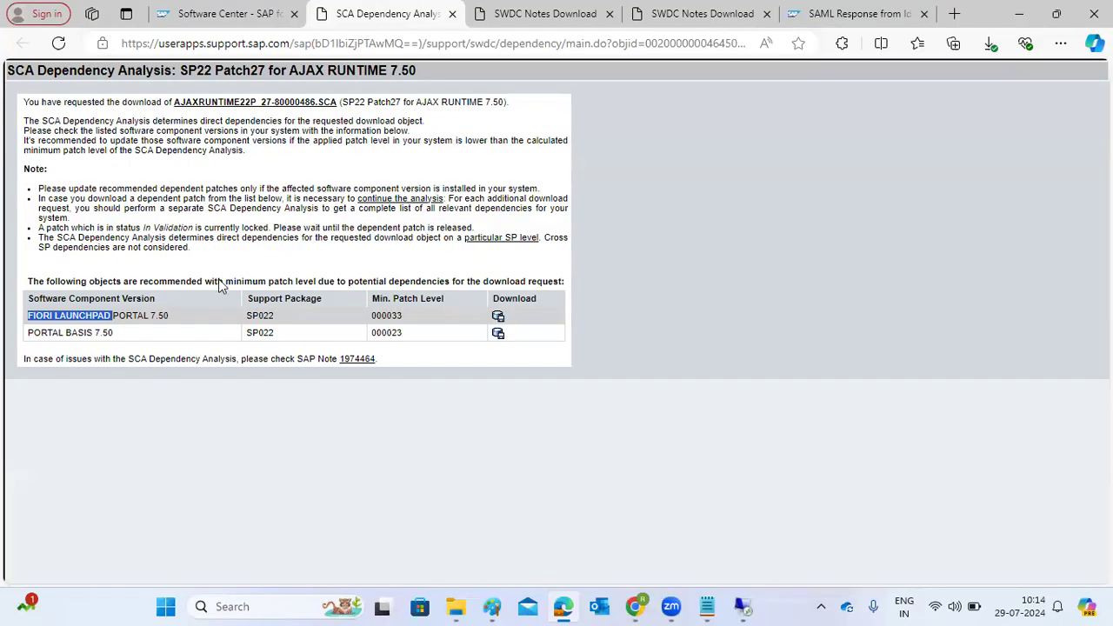
Close the SAML response and patch download pages, and review the recommended dependencies for AJAX RUNTIME 7.50.
drag(223, 283, 561, 293)
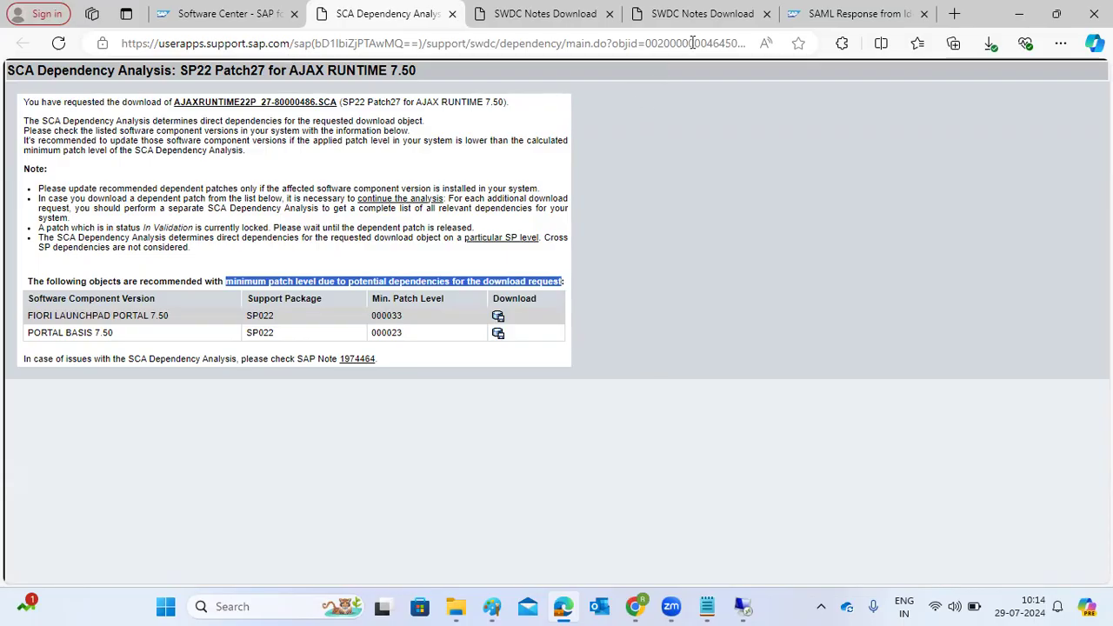
click(726, 26)
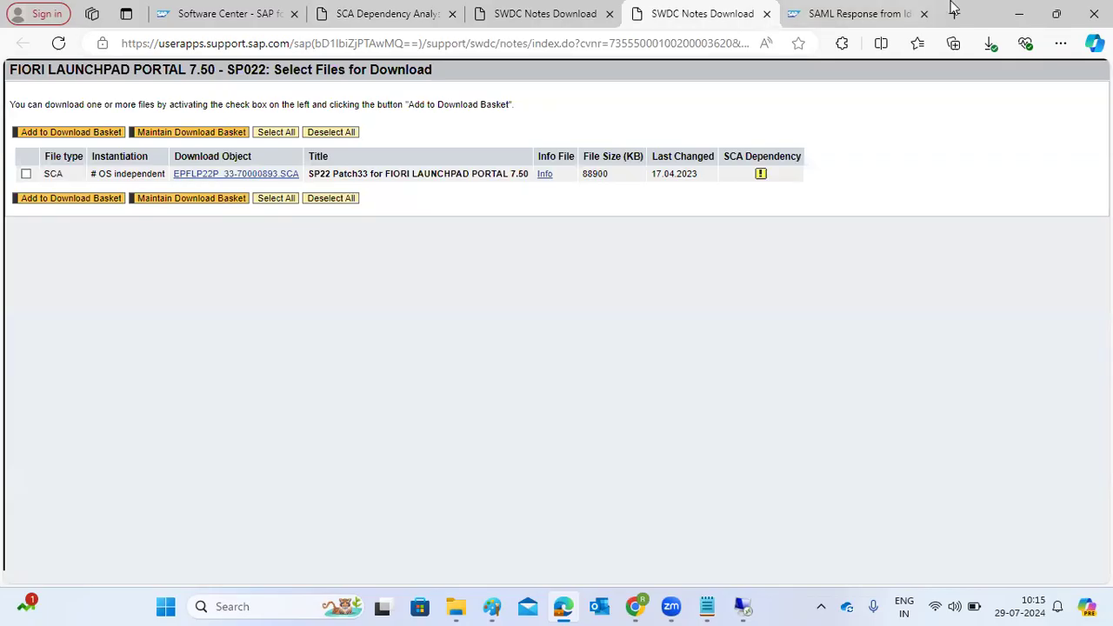
click(904, 16)
click(925, 14)
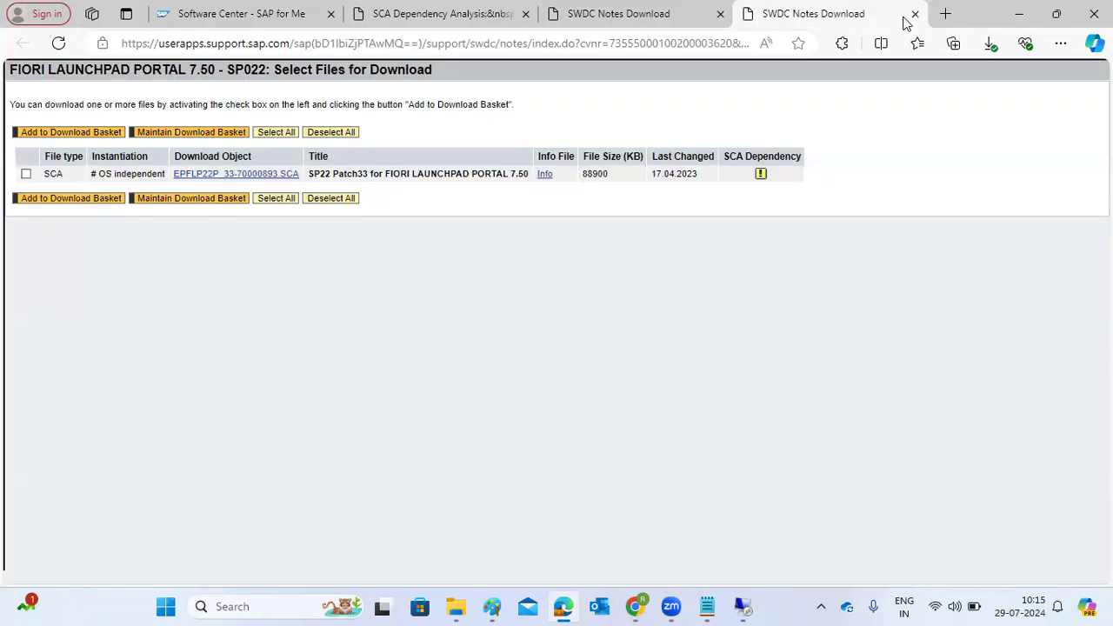
click(912, 13)
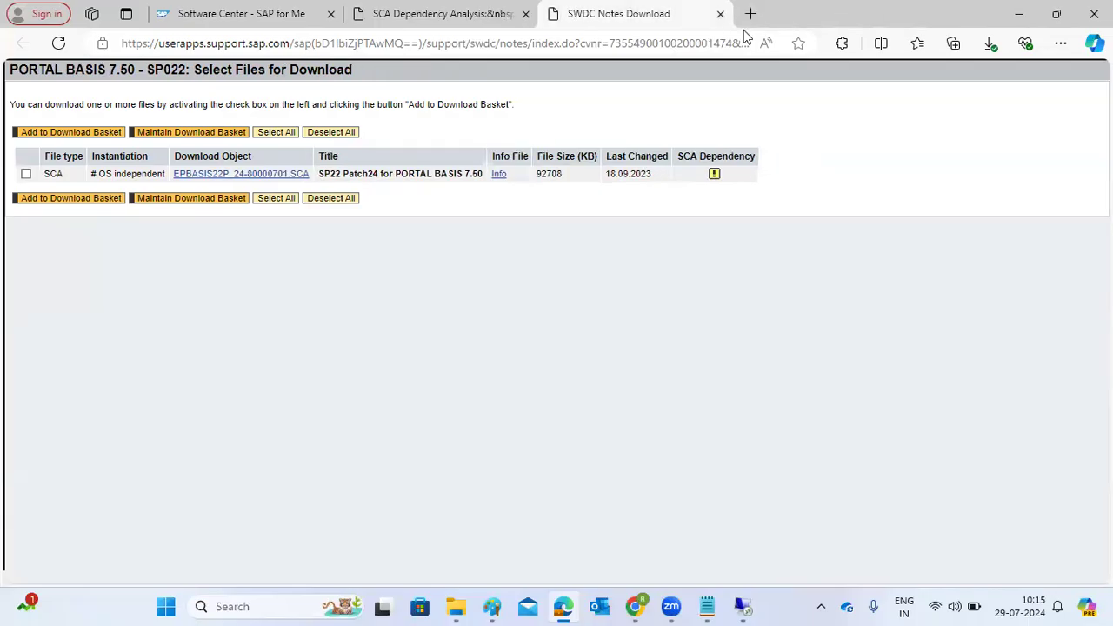
click(720, 13)
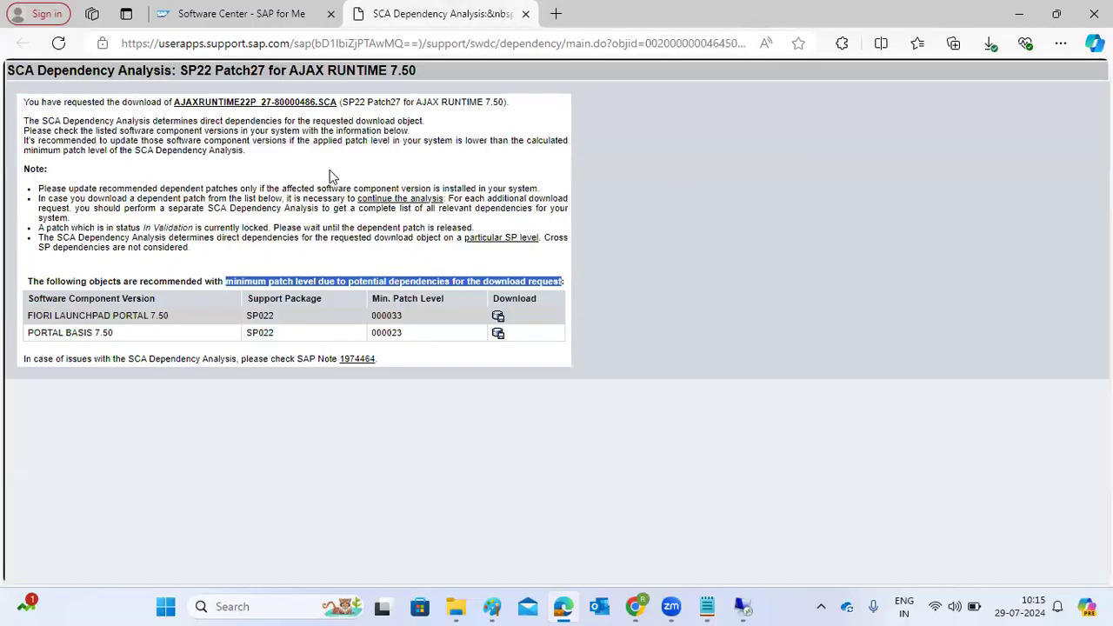
drag(290, 71, 418, 70)
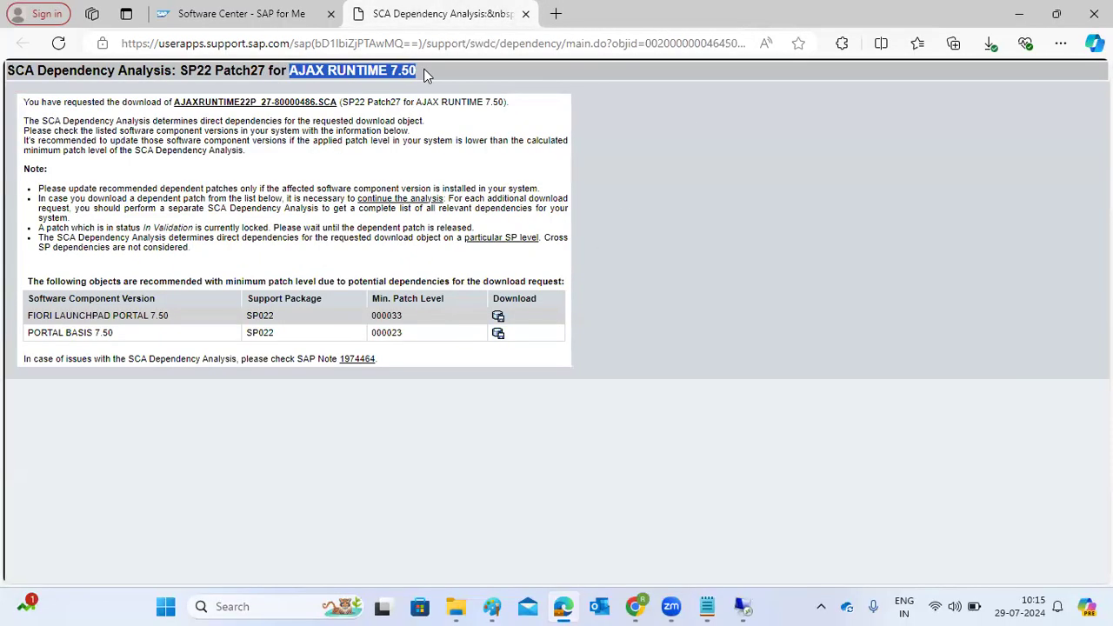
drag(32, 316, 503, 337)
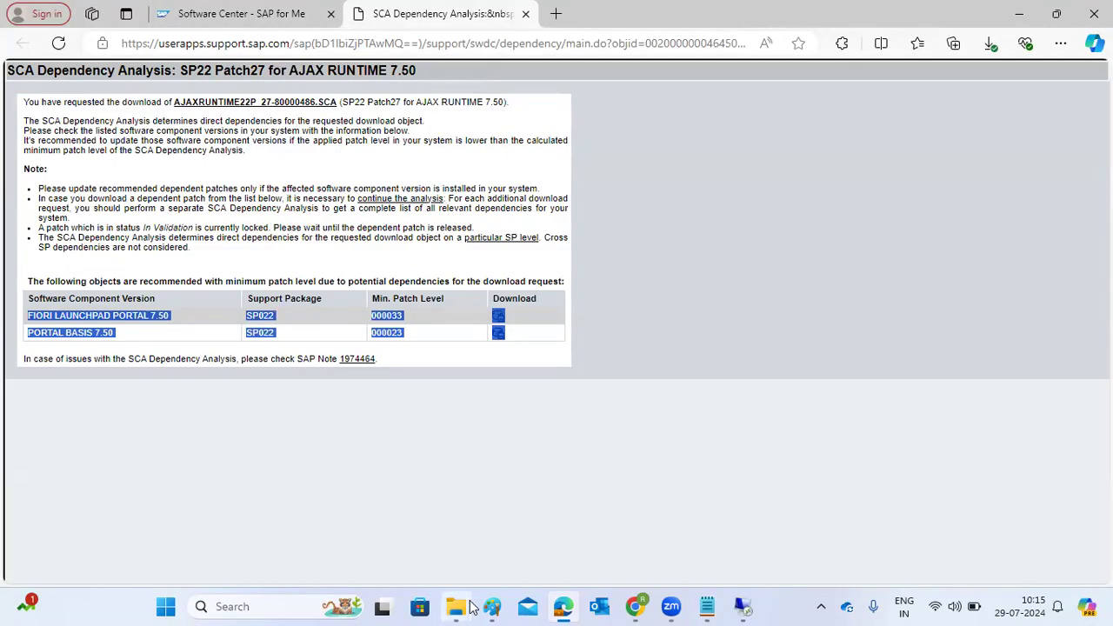
Switch to File Explorer and copy the EPBASIS22P, EPFLP22P and AJAXRUNTIME22P SCA files from the local Downloads folder.
mouse_move(456, 606)
click(504, 533)
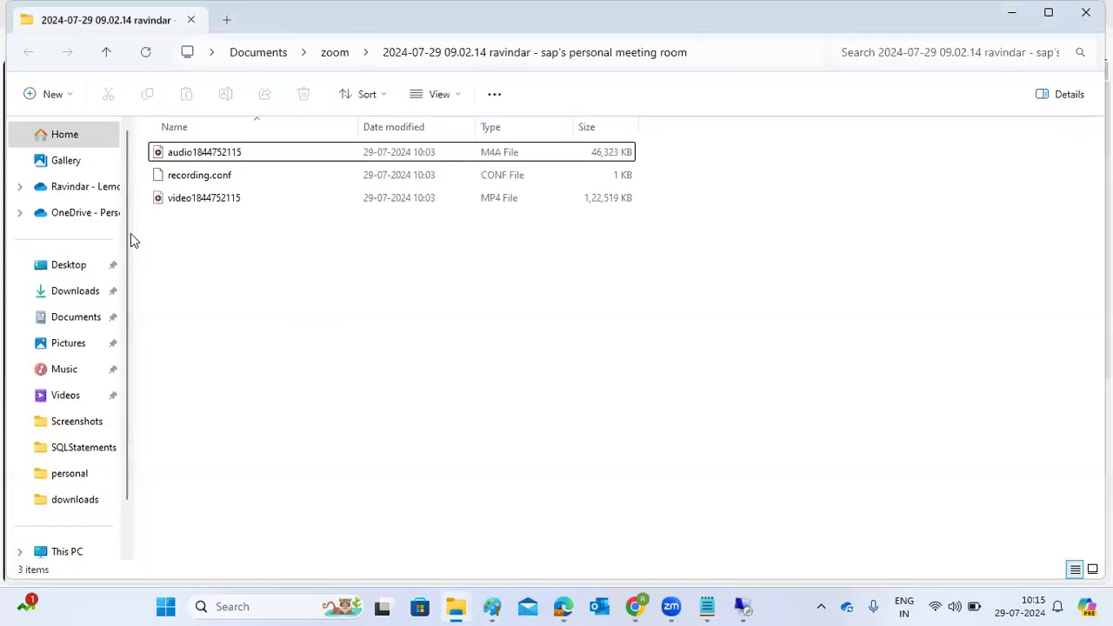
click(86, 294)
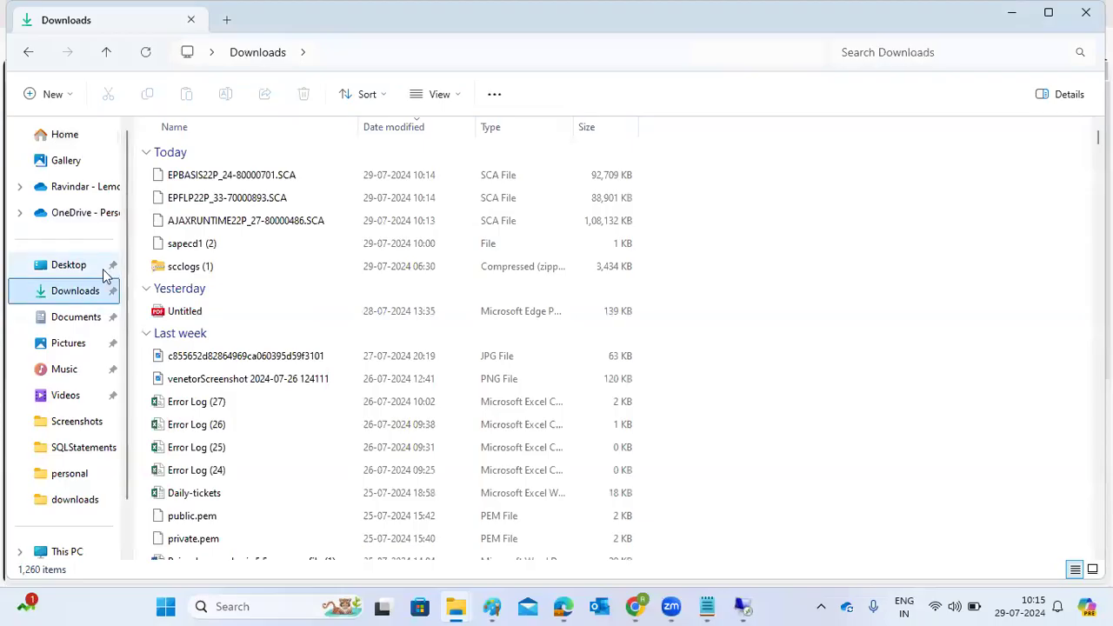
click(184, 176)
ctrl+click(198, 198)
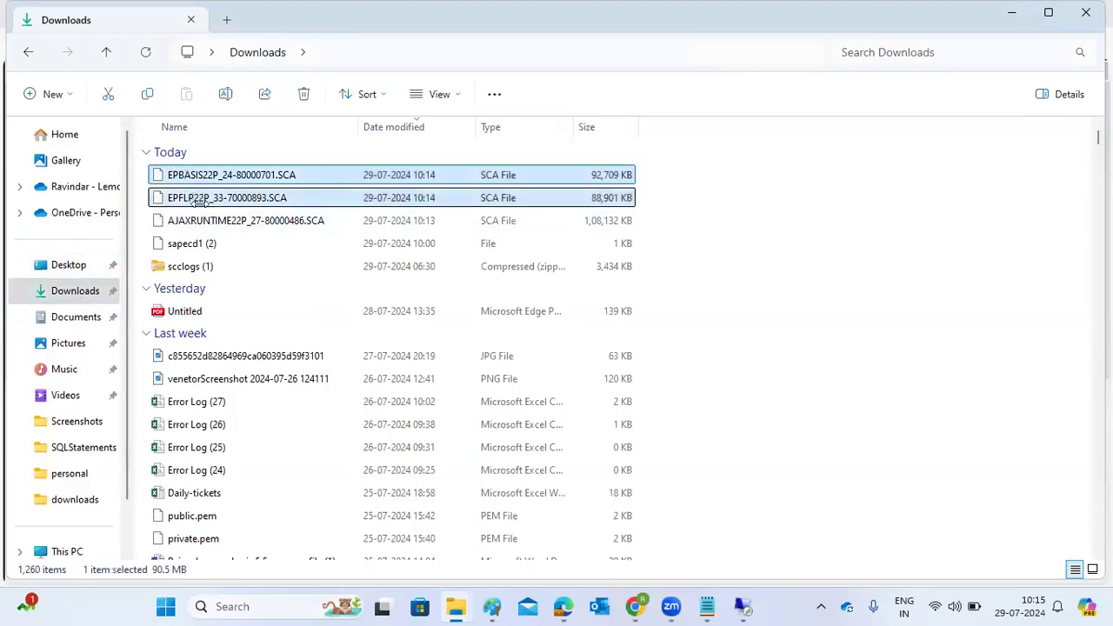
ctrl+click(230, 221)
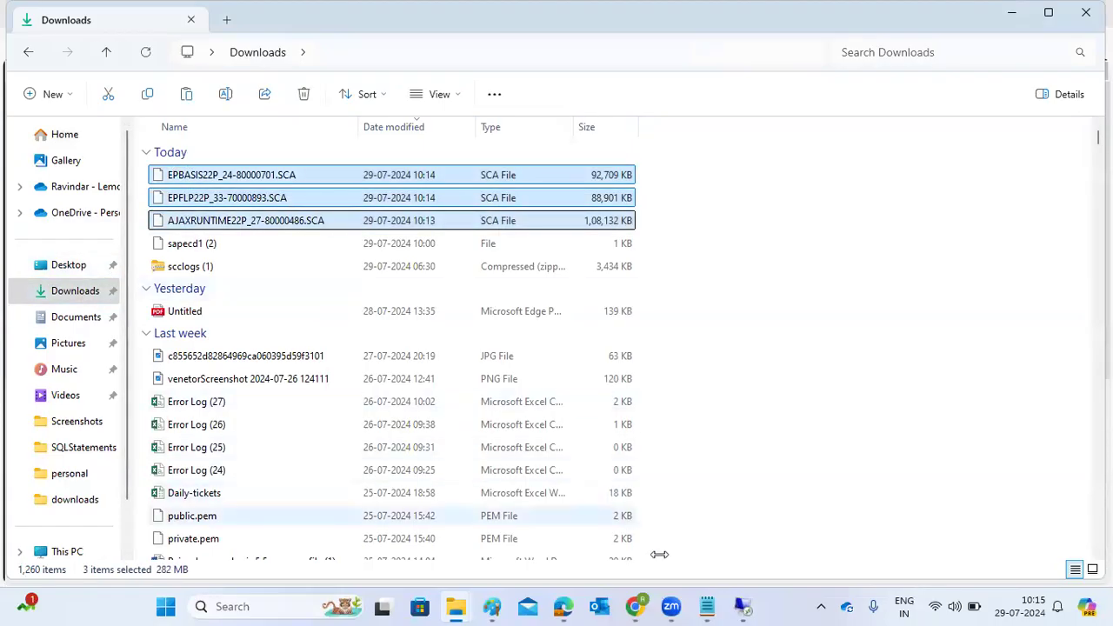
Switch to the remote desktop session and paste the three copied SCA files into its Downloads folder.
click(748, 539)
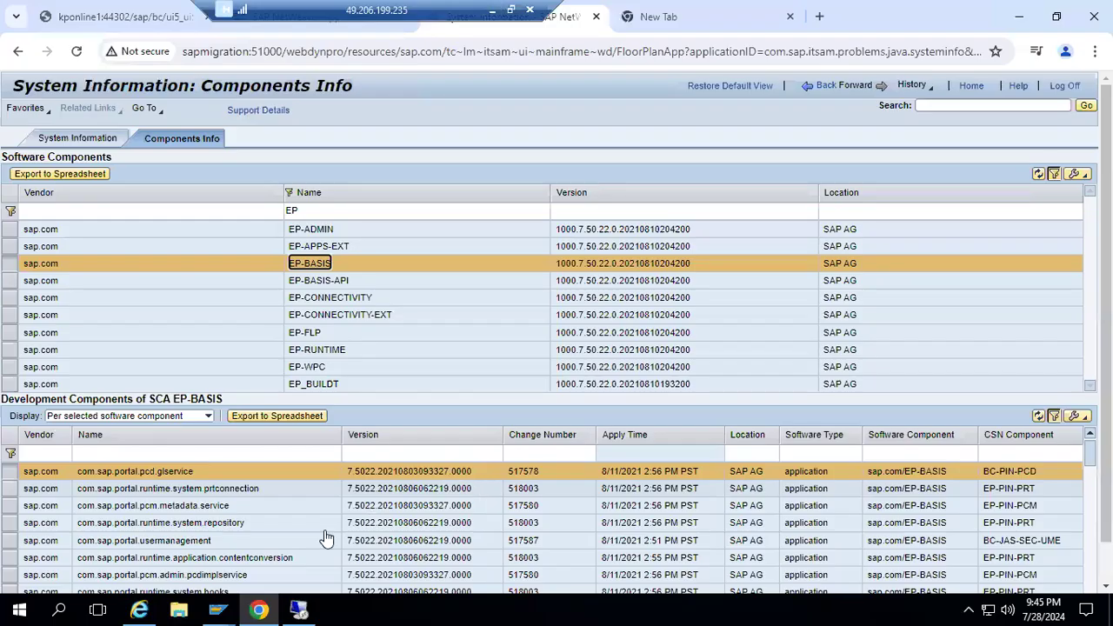
click(177, 609)
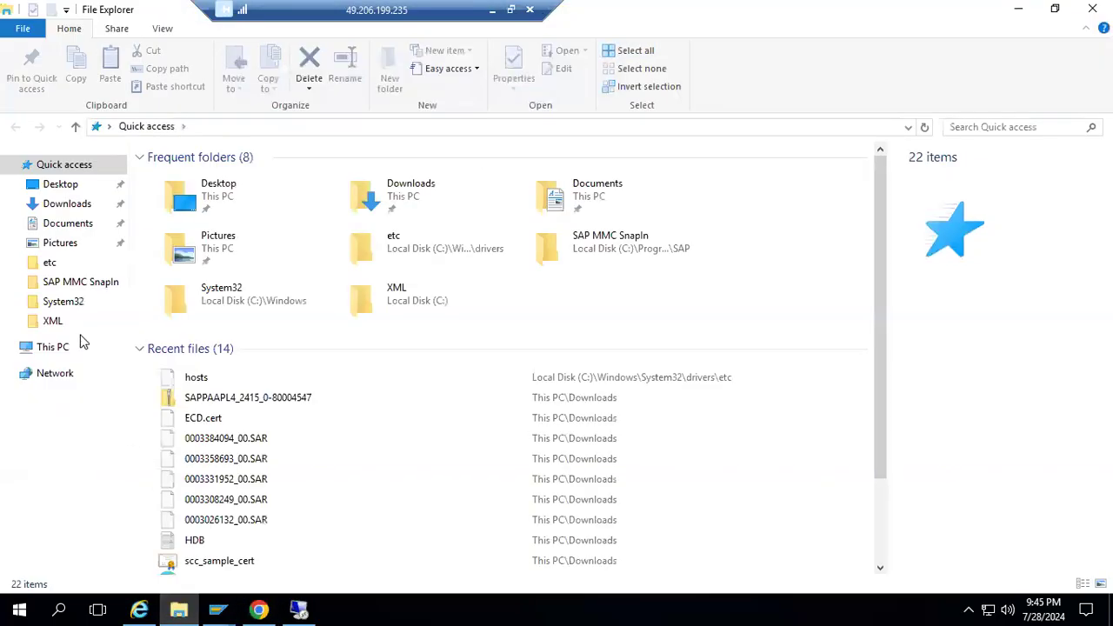
click(80, 205)
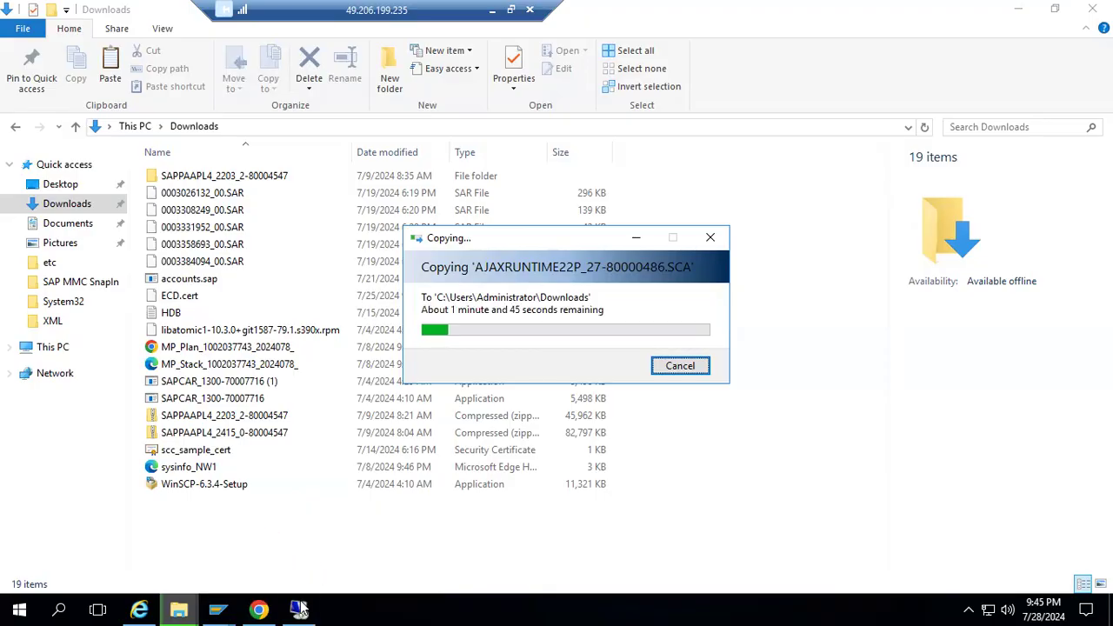
Switch to the nested migration remote desktop session, close the empty Chrome window, and cancel the Shutdown Event Tracker.
mouse_move(298, 609)
click(280, 574)
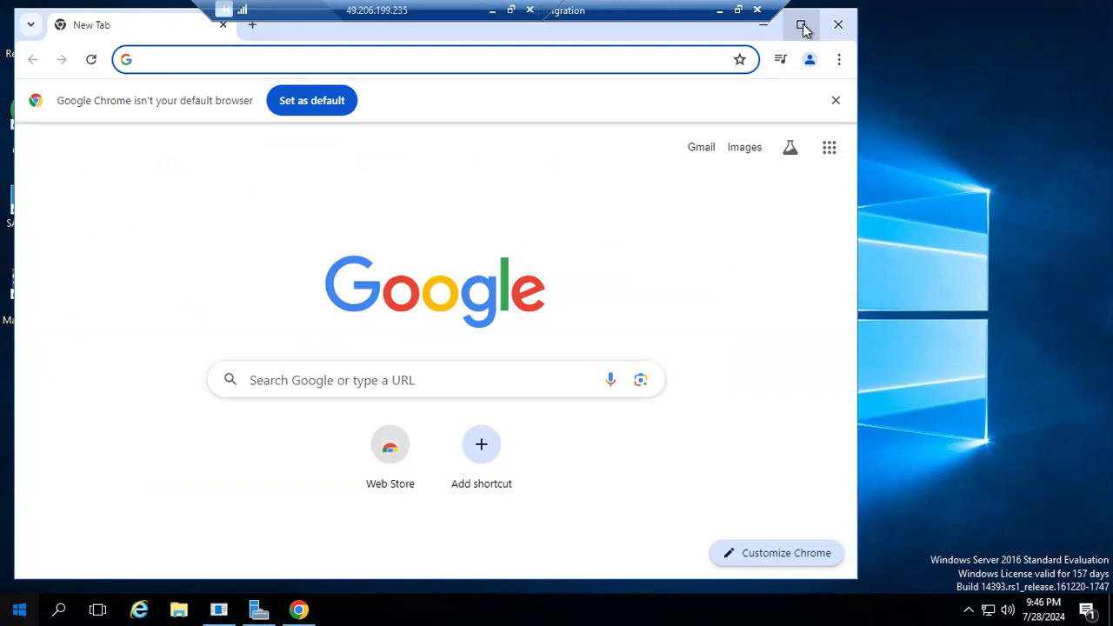
click(838, 25)
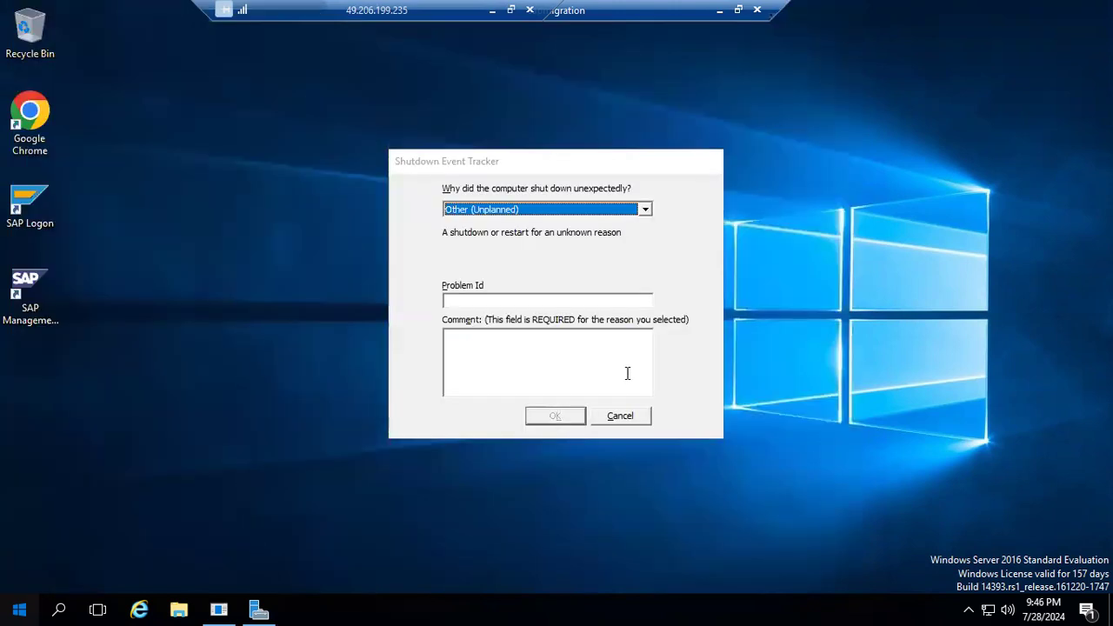
click(619, 418)
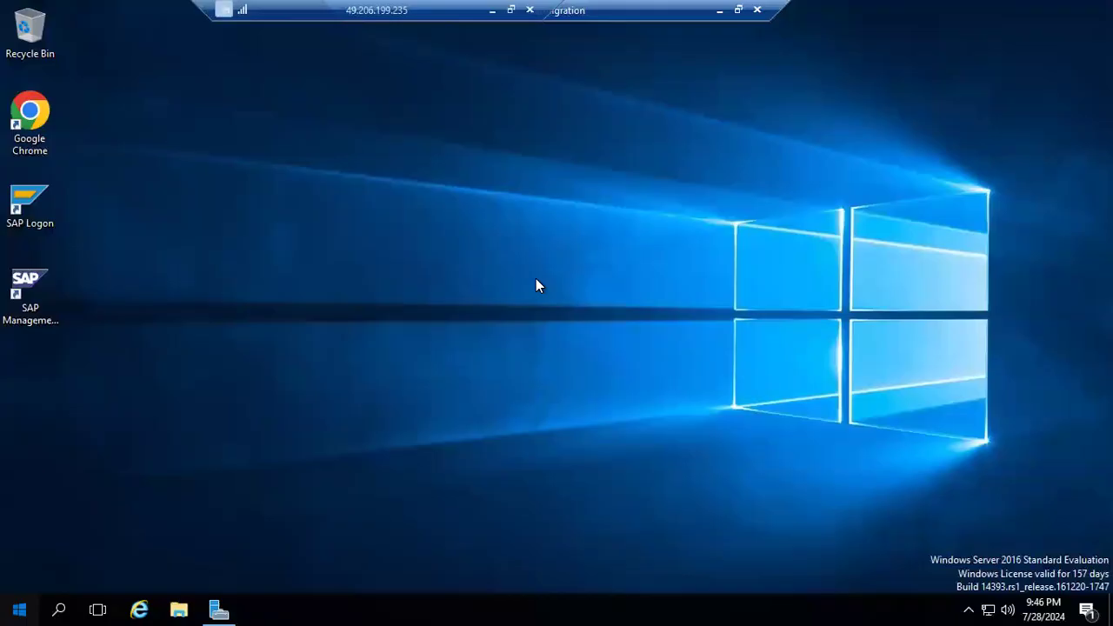
Open File Explorer on the migration server and browse to E:\usr\sap\ECD.
key(super+e)
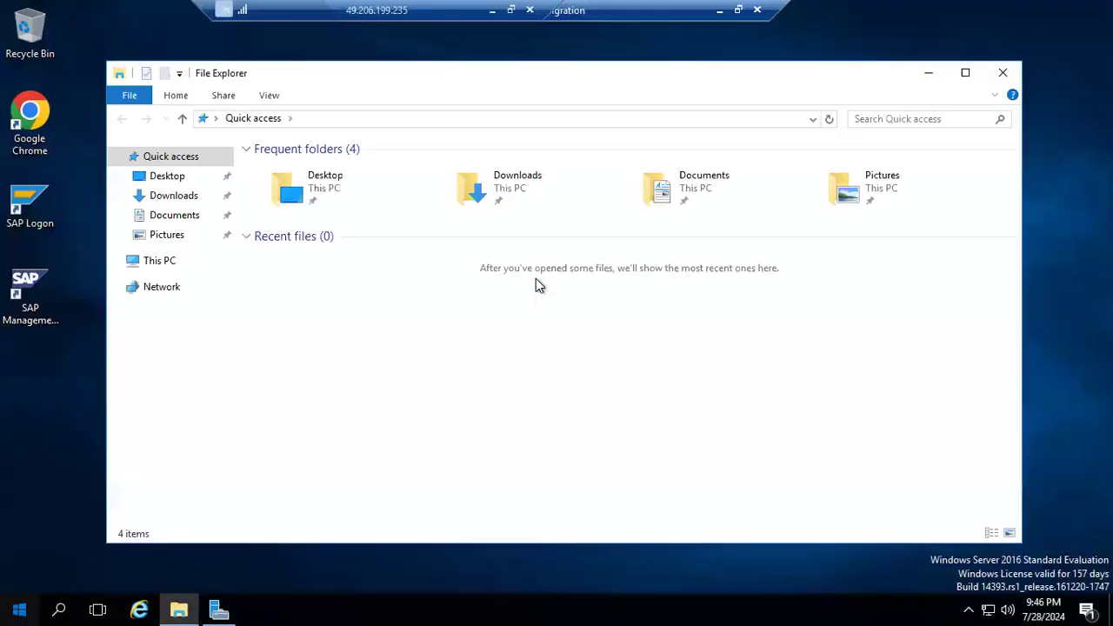
click(148, 270)
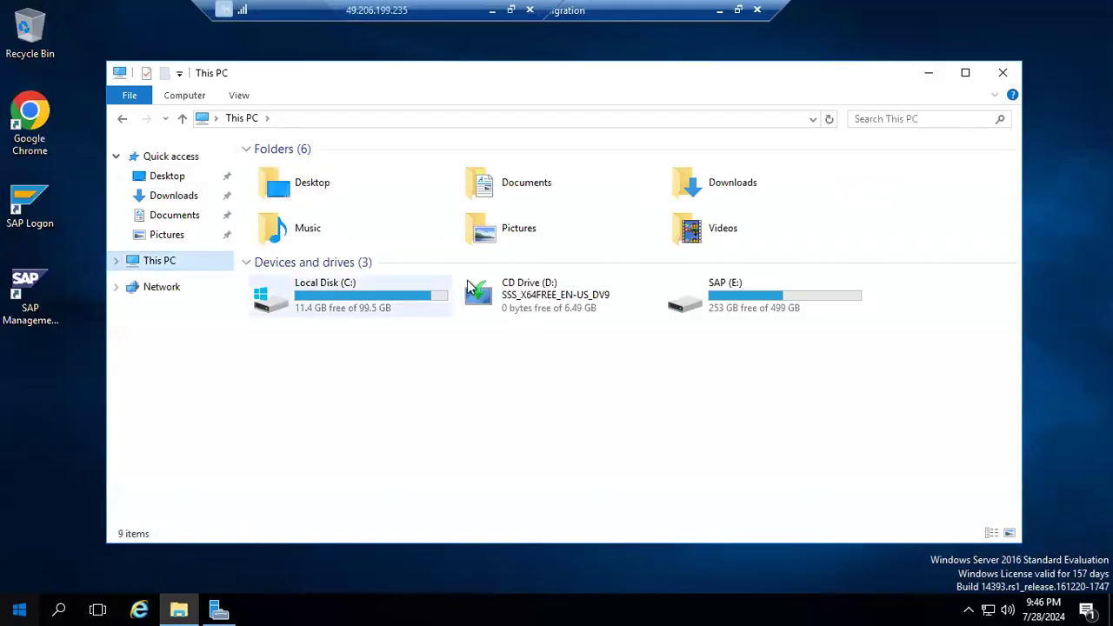
double_click(829, 311)
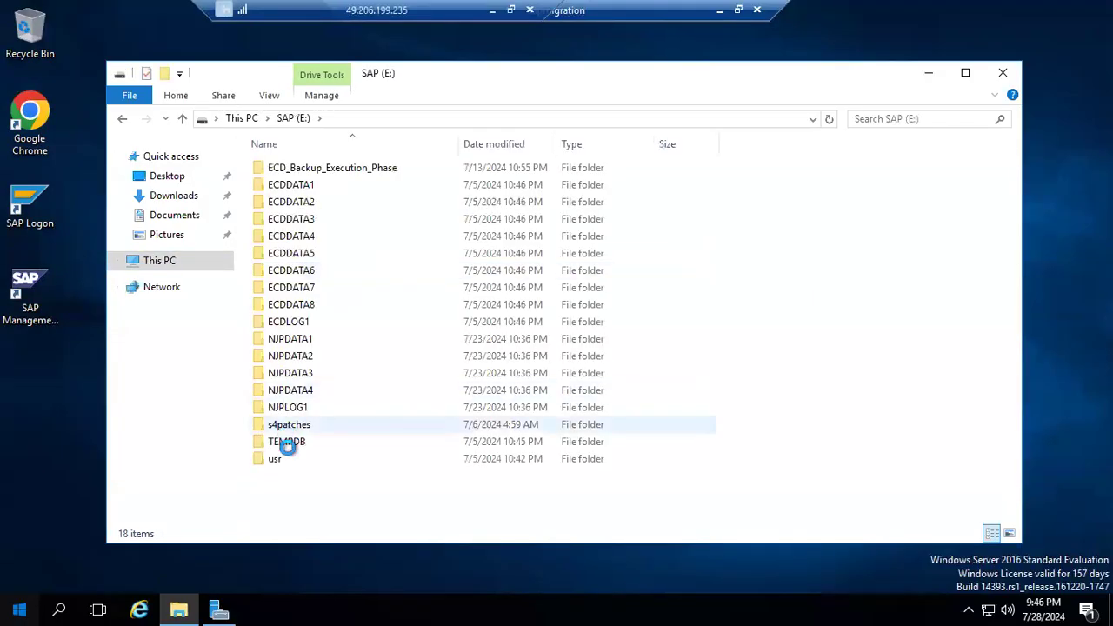
click(286, 463)
double_click(286, 464)
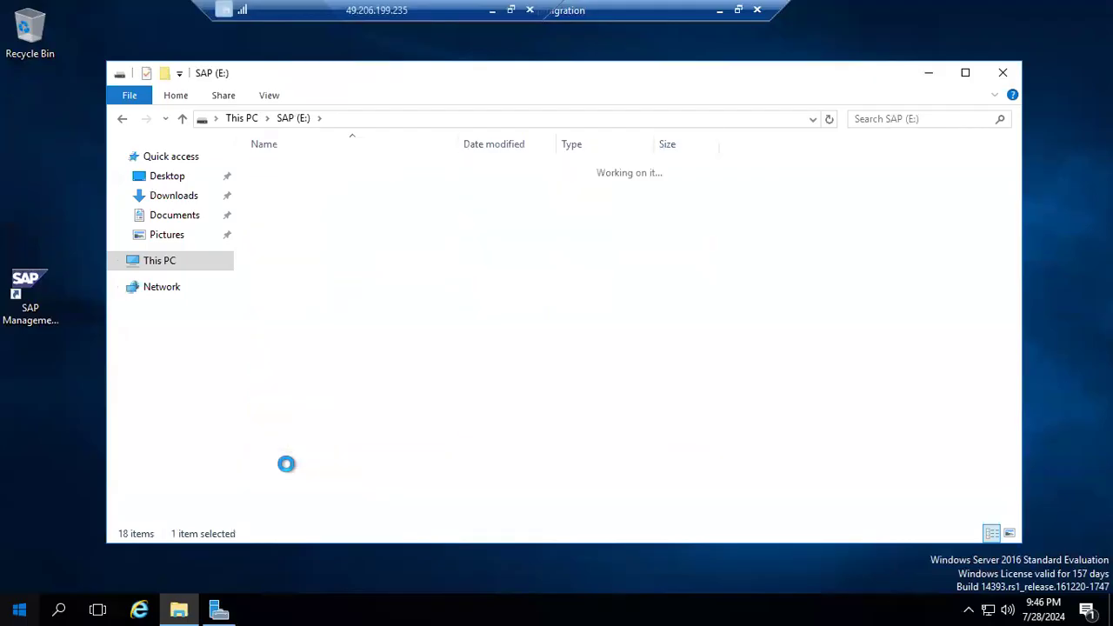
click(281, 169)
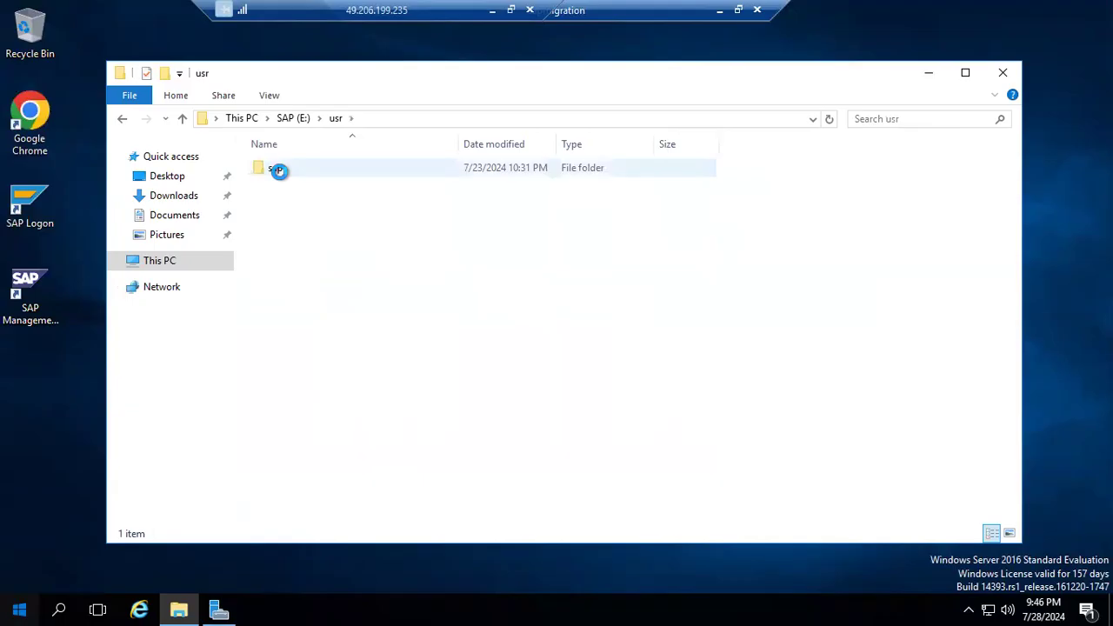
double_click(279, 172)
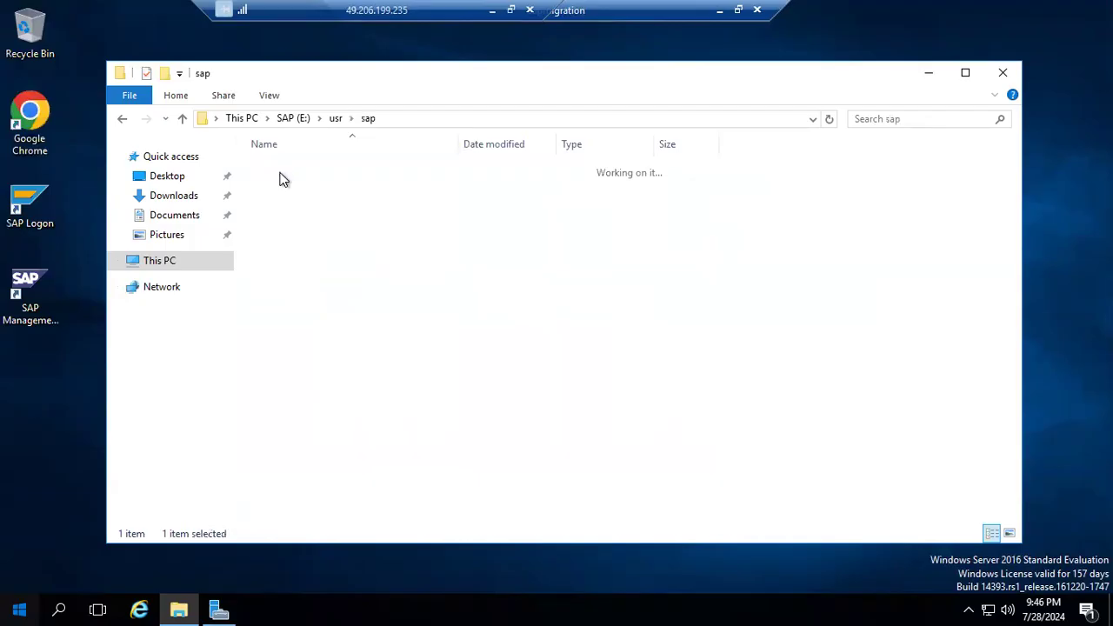
click(288, 184)
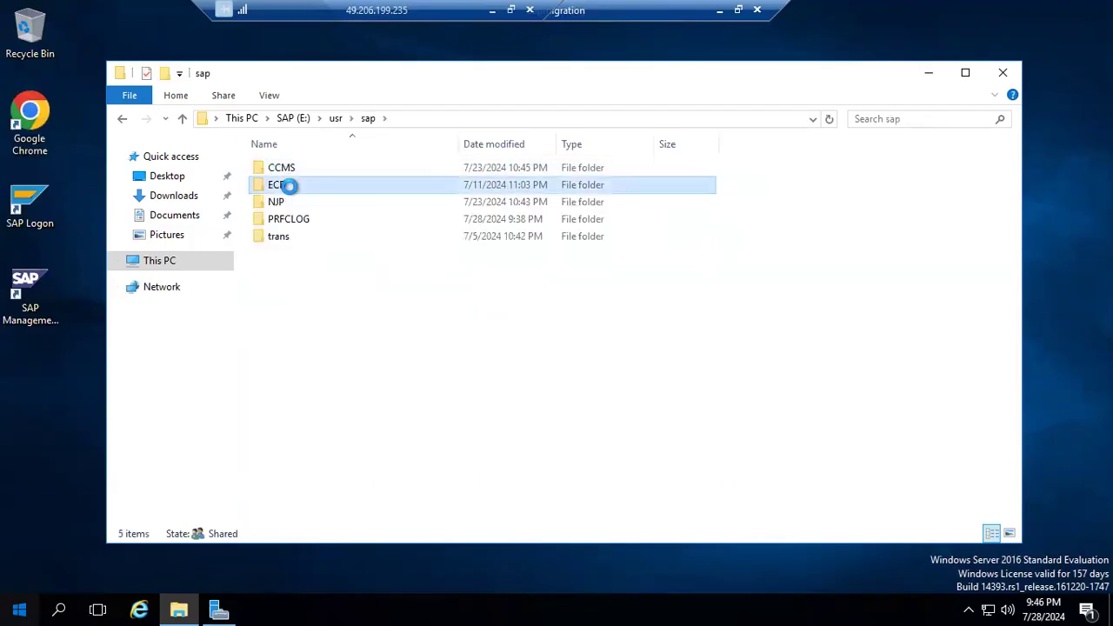
double_click(289, 188)
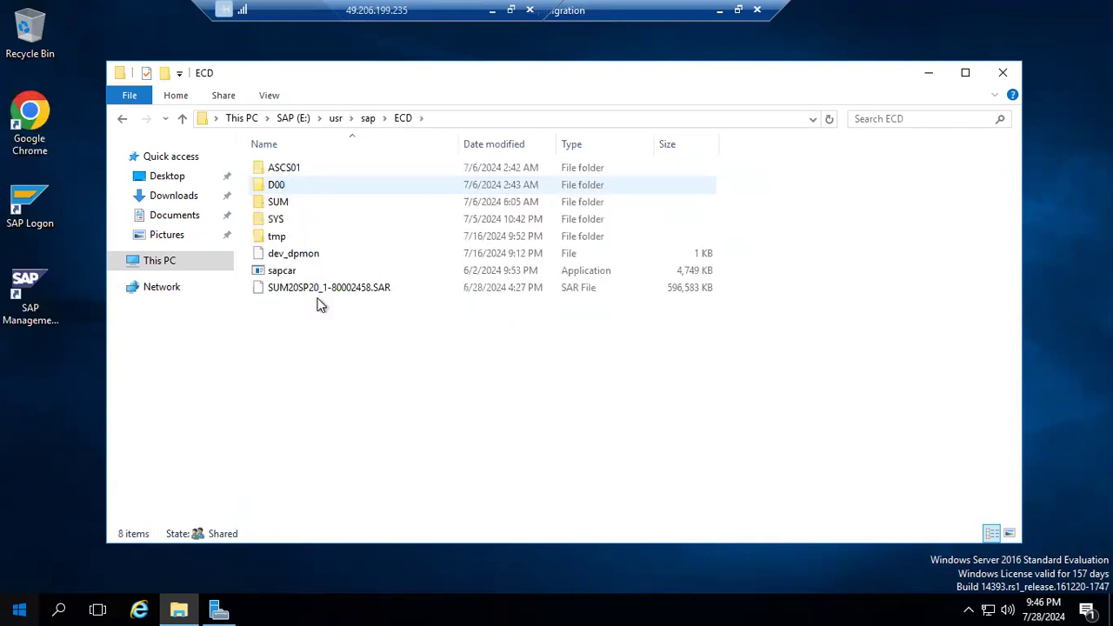
Copy SUM20SP20_1-80002458.SAR from the ECD folder and paste it into E:\usr\sap\NJP.
click(321, 290)
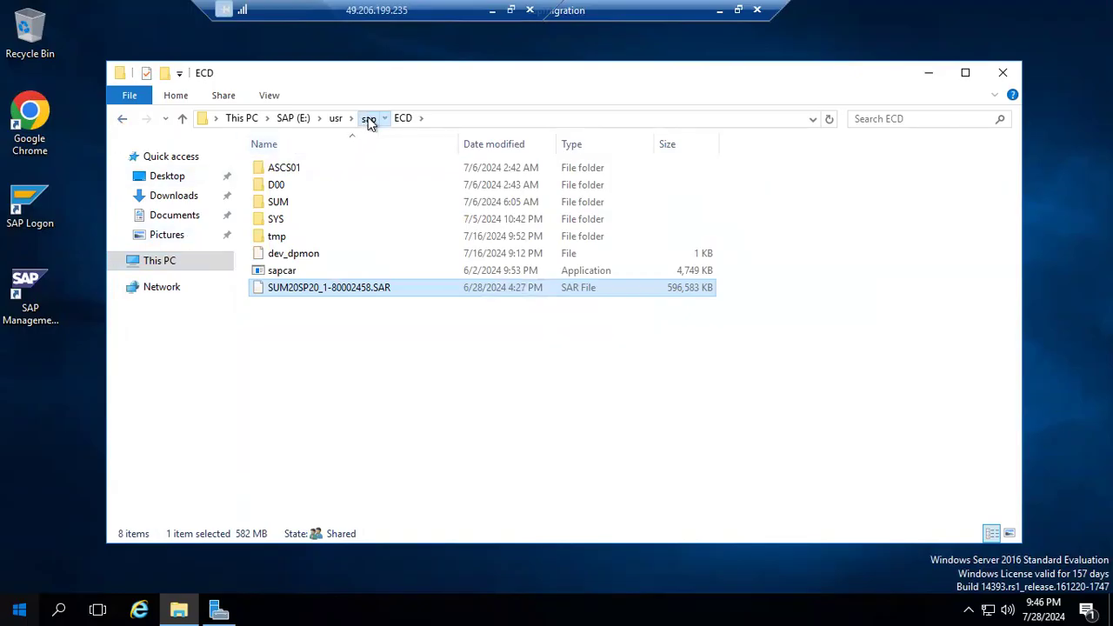
click(368, 119)
double_click(290, 201)
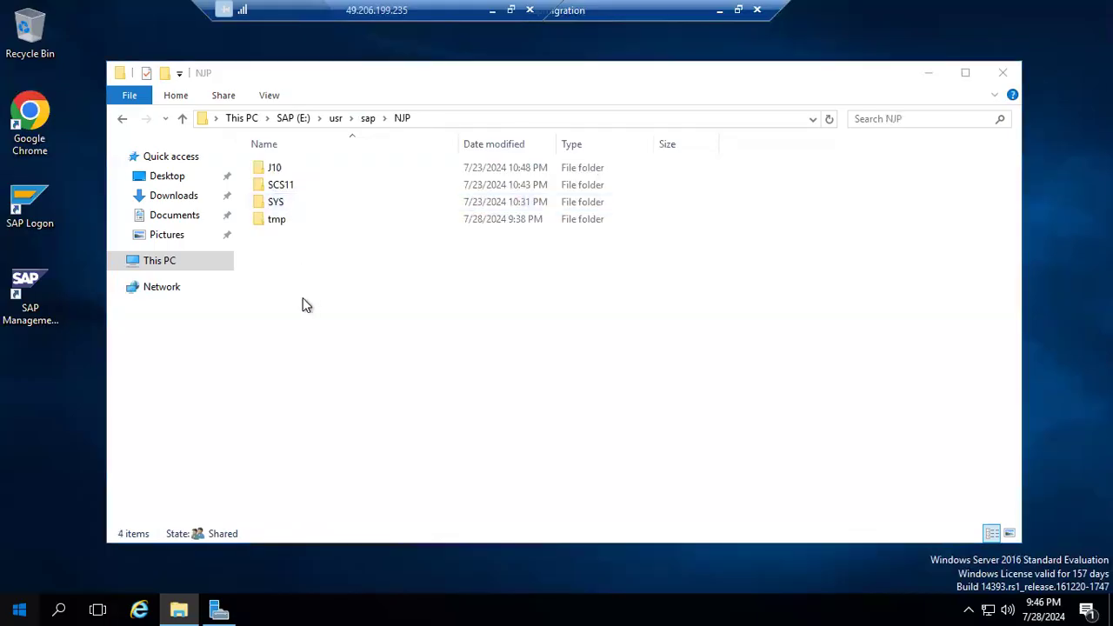
key(ctrl+v)
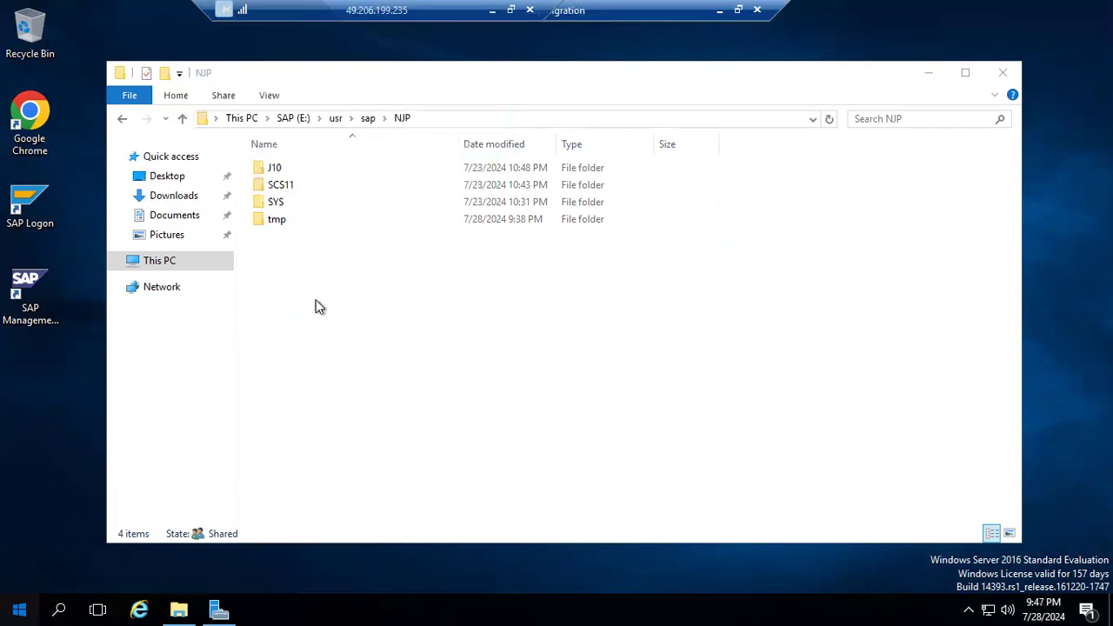
Open a command prompt in the NJP folder and try to extract the archive with SAPCAR -xvf SWUM20*.SAR.
click(465, 115)
text(cmd)
key(Return)
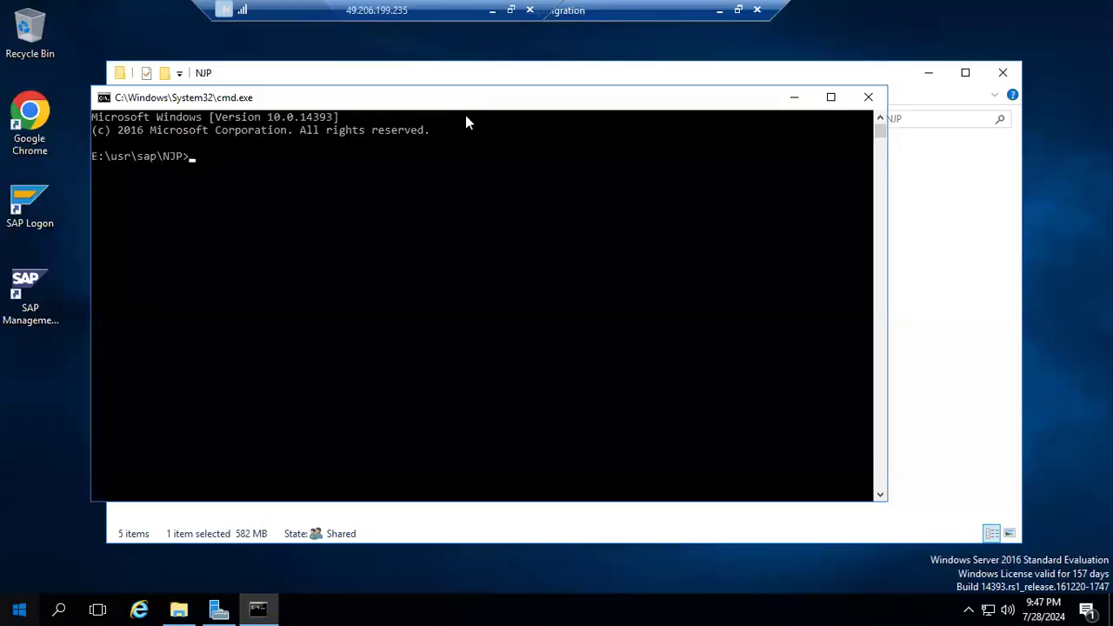
text(SAPCAR -)
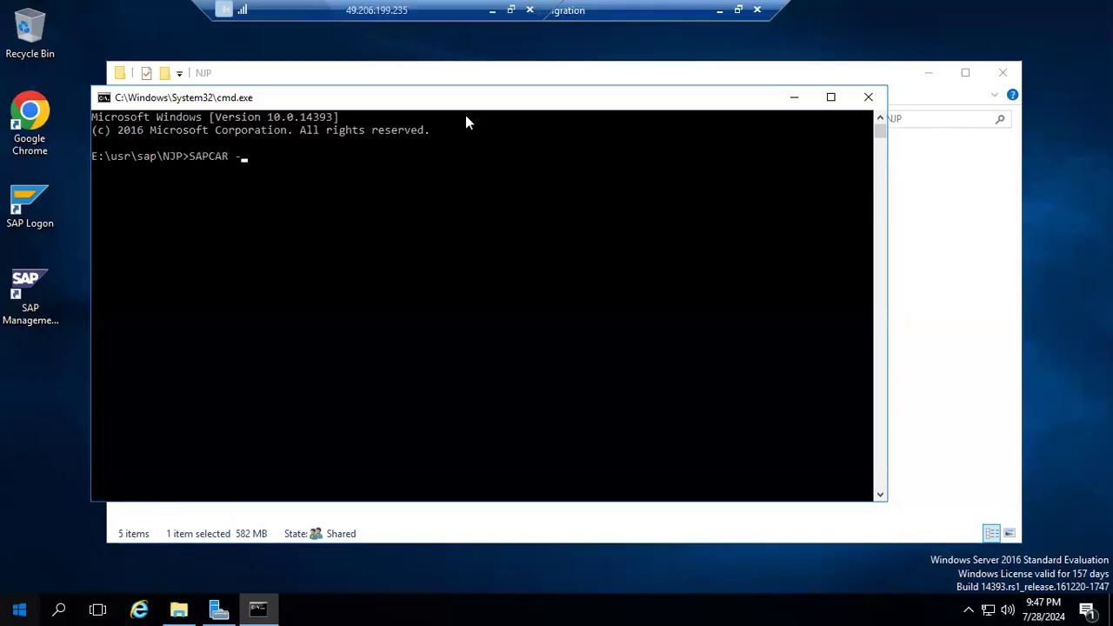
text(xvf SWUM20*.SAR)
key(Return)
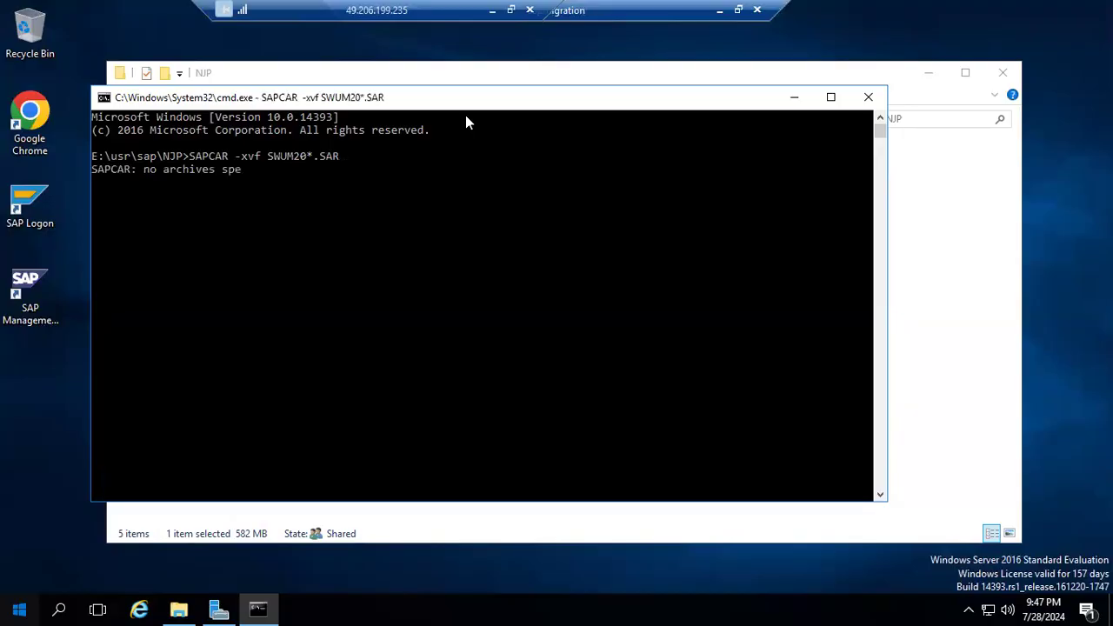
Correct the archive pattern and extract the SUM archive with SAPCAR -xvf SUM20*.SAR.
key(Up)
key(Left)
key(Left)
key(Left)
key(Left)
key(Left)
key(Left)
key(Left)
key(Left)
key(BackSpace)
key(BackSpace)
text(U)
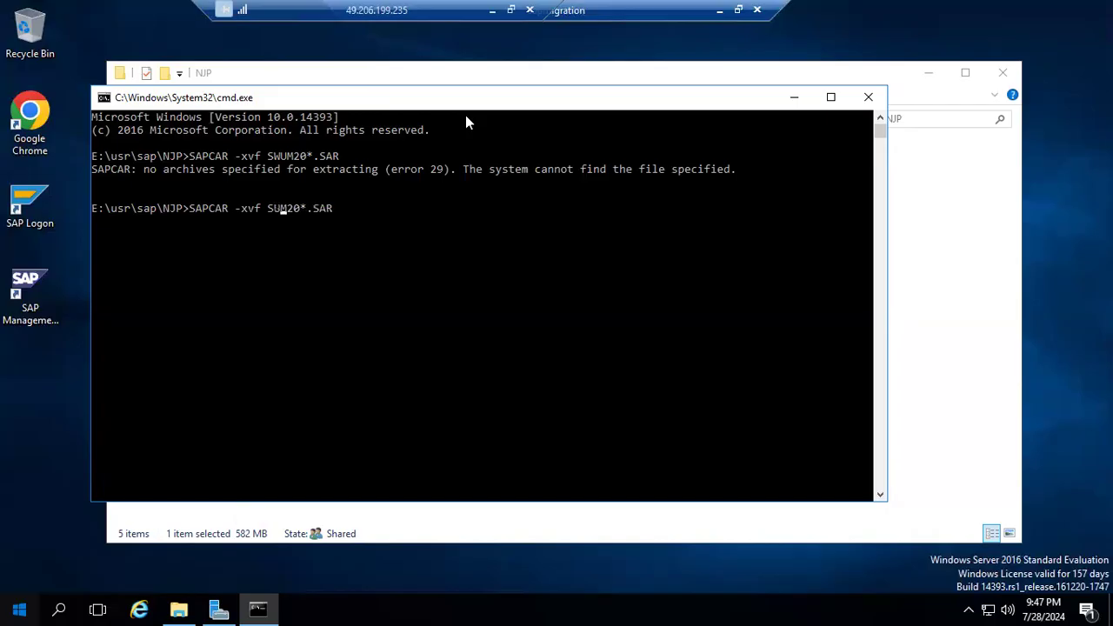
key(Return)
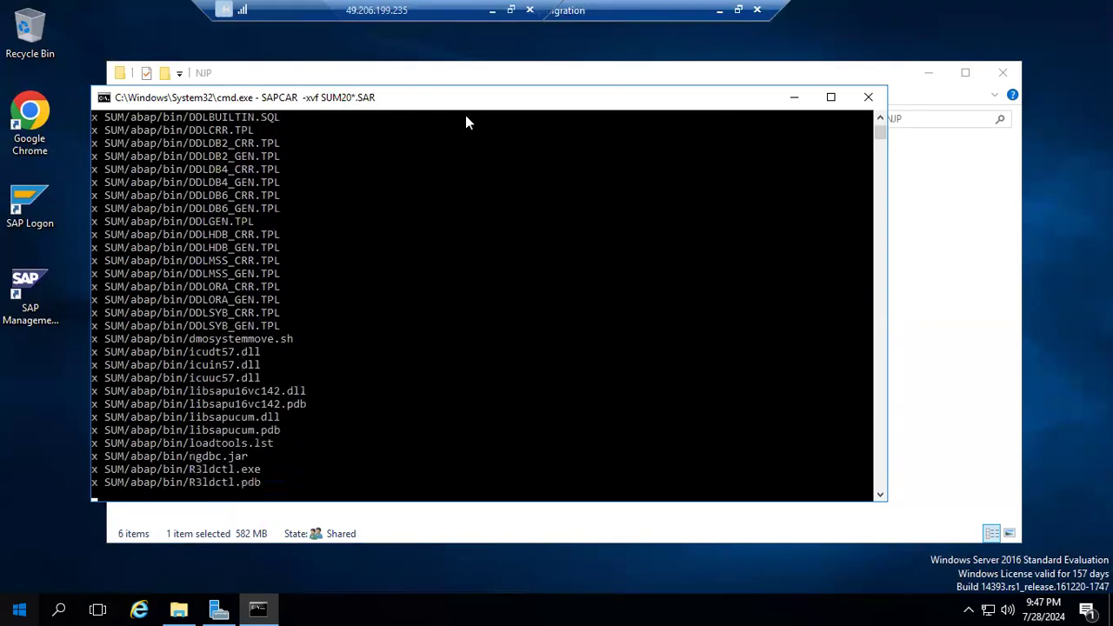
Return to File Explorer and create a folder named javapatches inside the NJP folder.
click(179, 607)
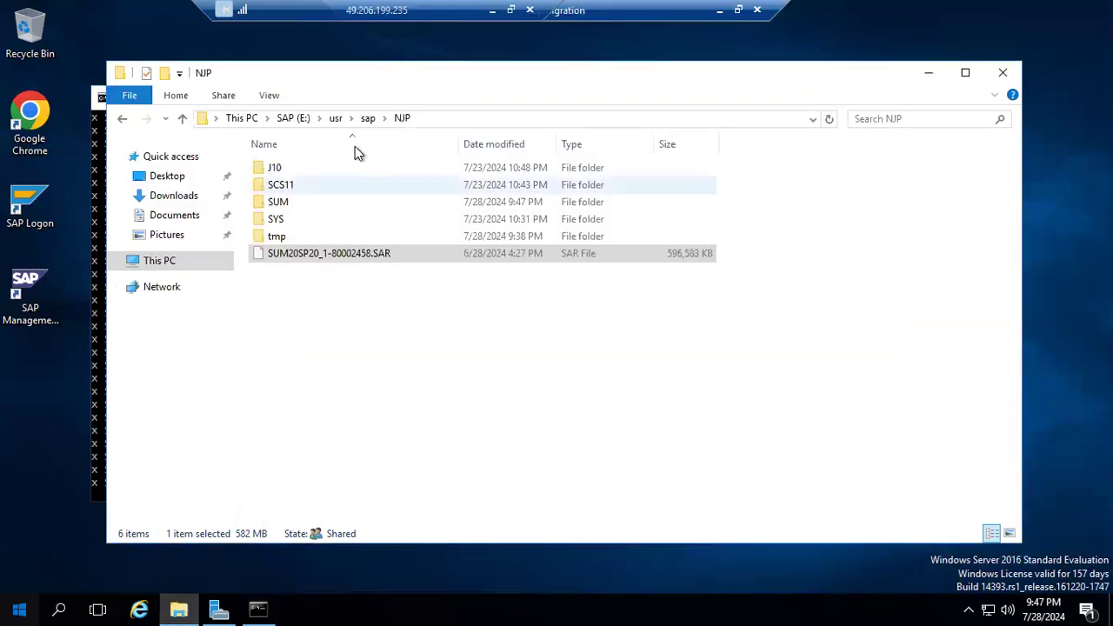
right_click(301, 316)
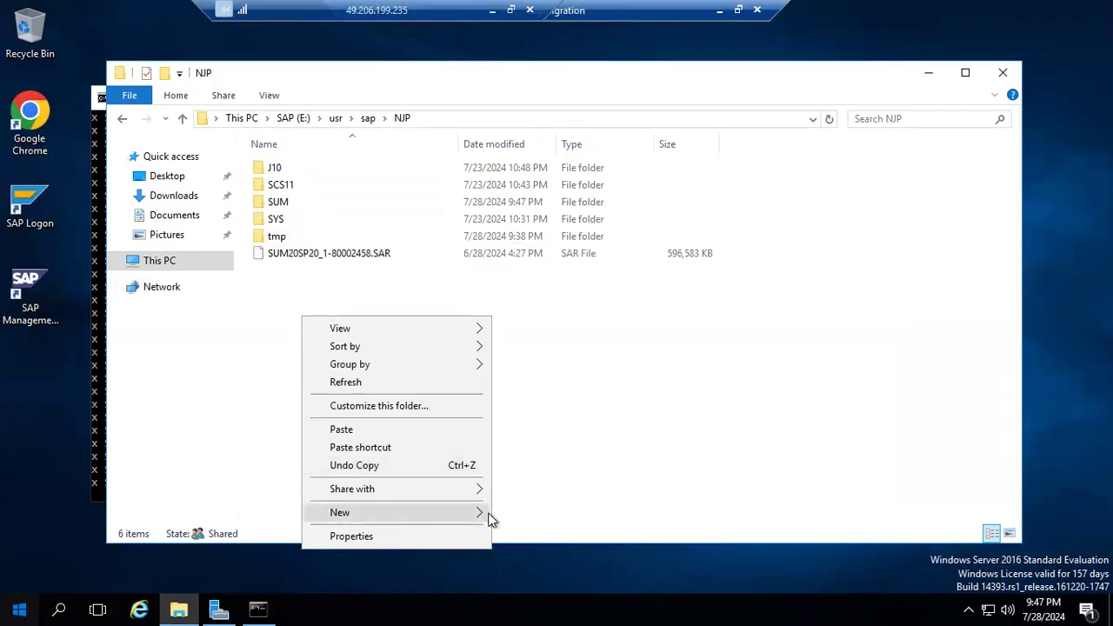
mouse_move(486, 516)
click(530, 381)
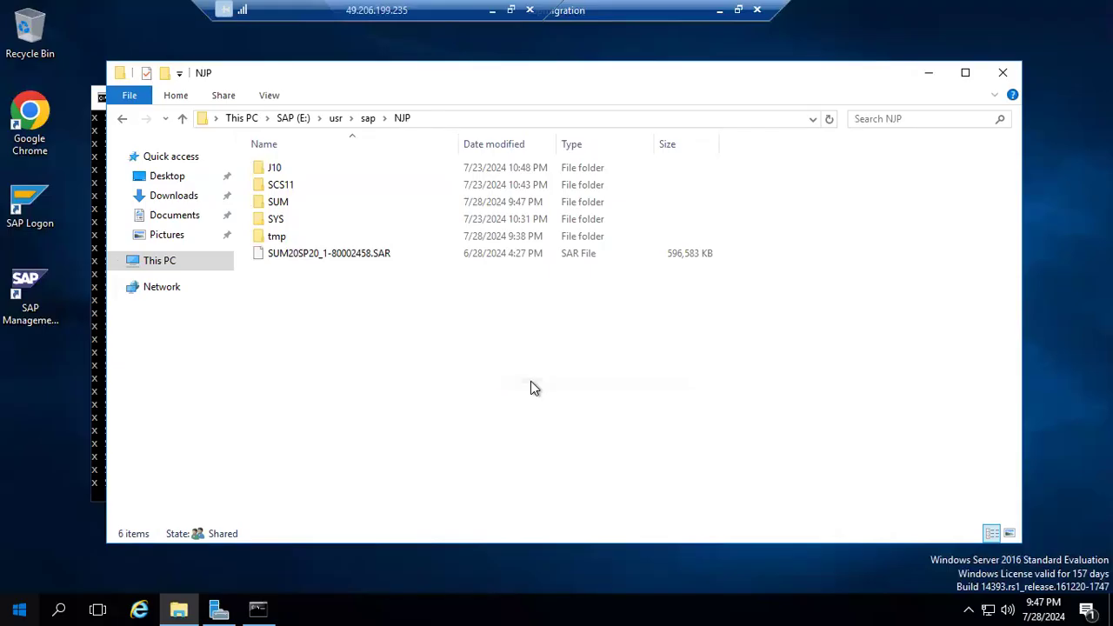
text(javapatches)
click(530, 381)
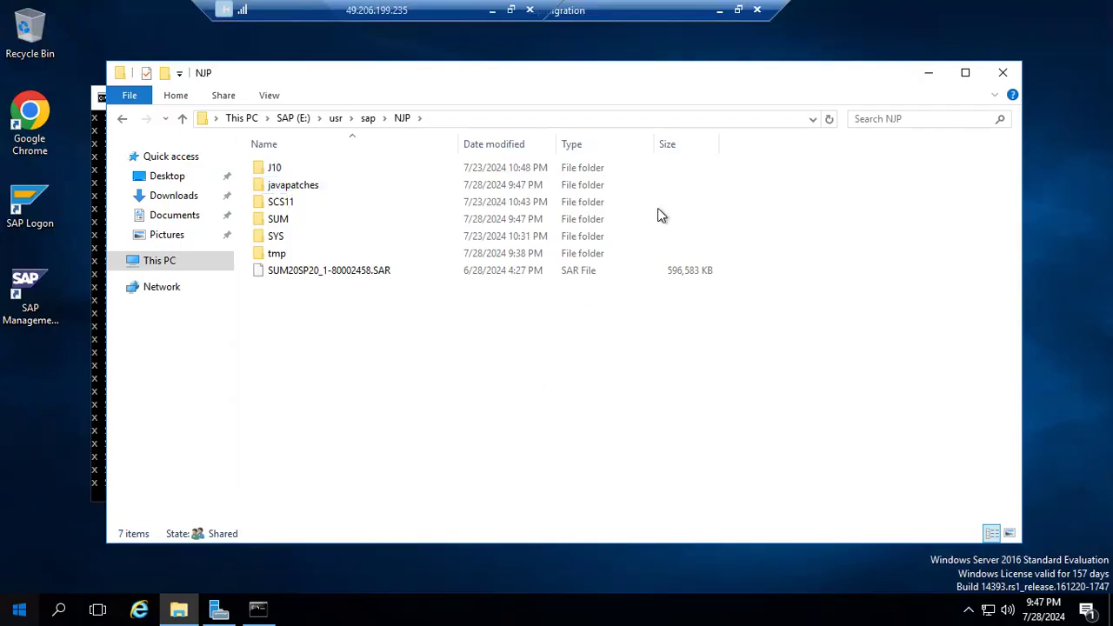
Switch back to the outer remote desktop session and cancel the running EPBASIS22P copy into Downloads.
drag(685, 11, 798, 3)
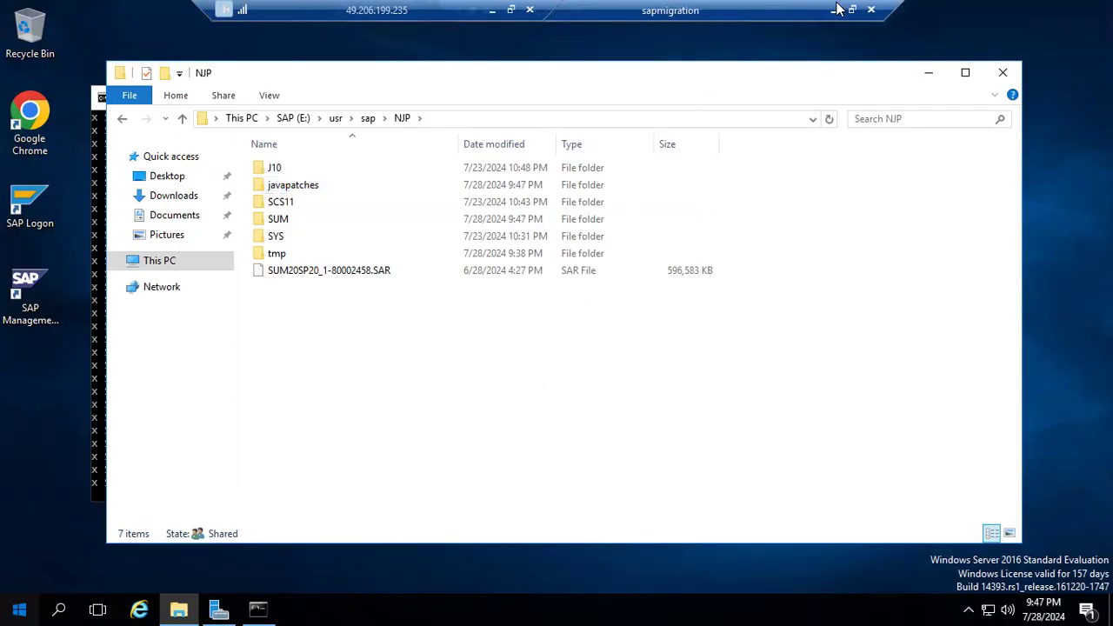
click(837, 9)
click(719, 305)
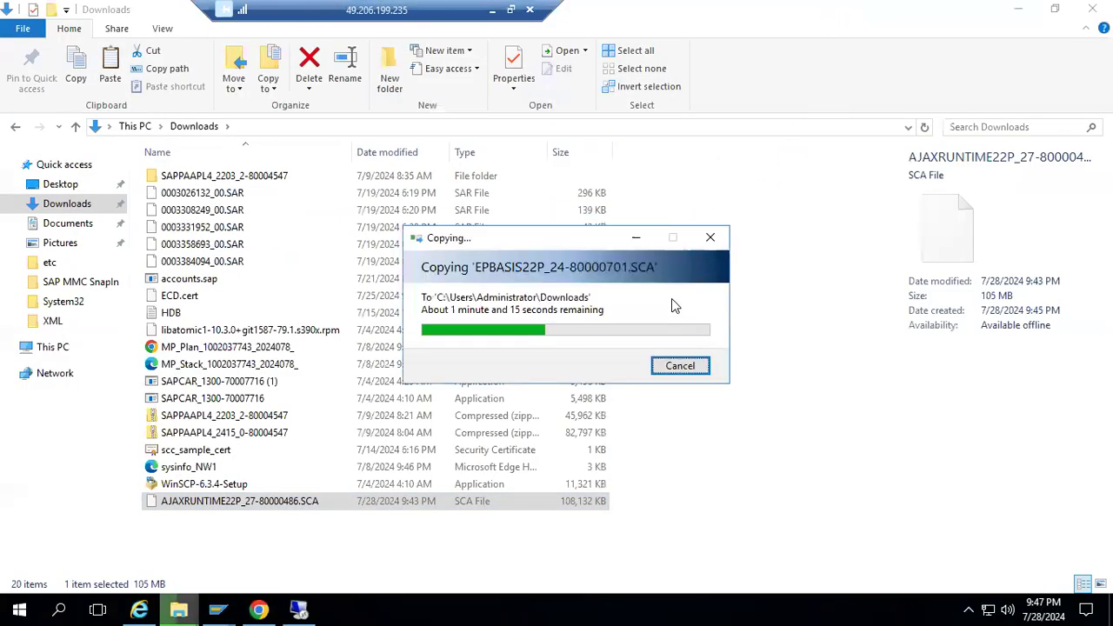
click(680, 365)
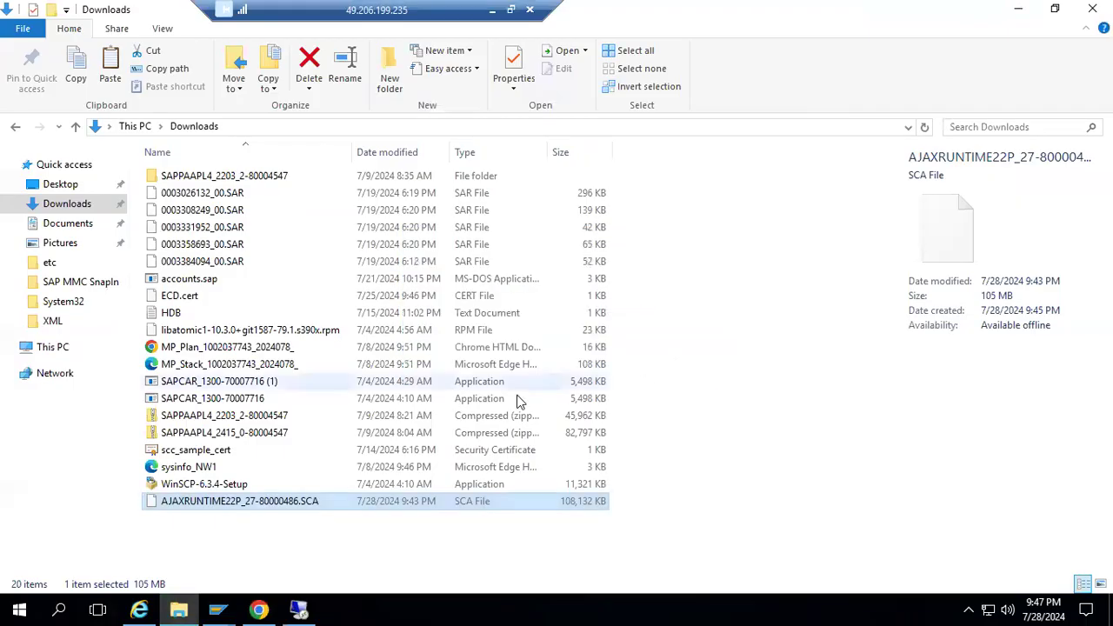
click(253, 545)
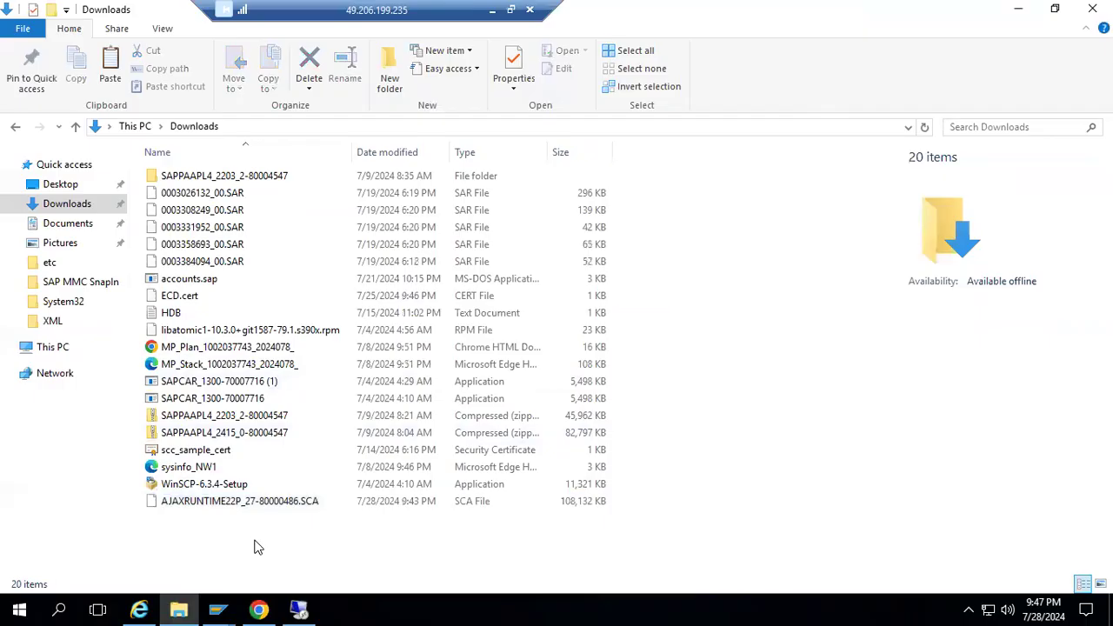
Copy EPFLP22P_33-70000893.SCA from the local Downloads folder into the outer remote session's Downloads folder.
click(189, 505)
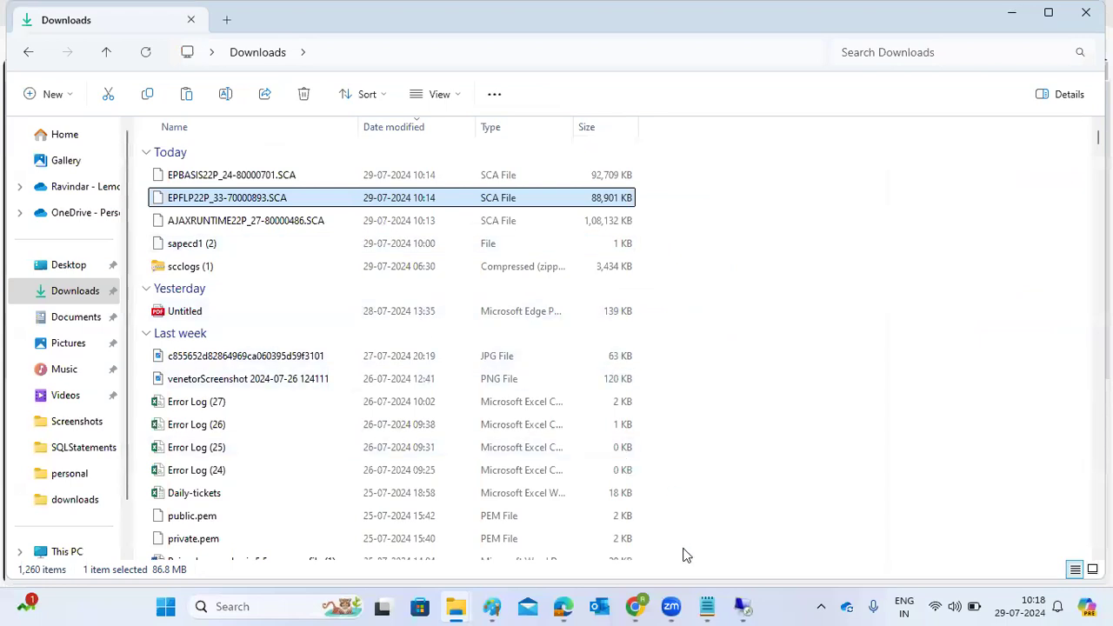
mouse_move(743, 606)
click(738, 527)
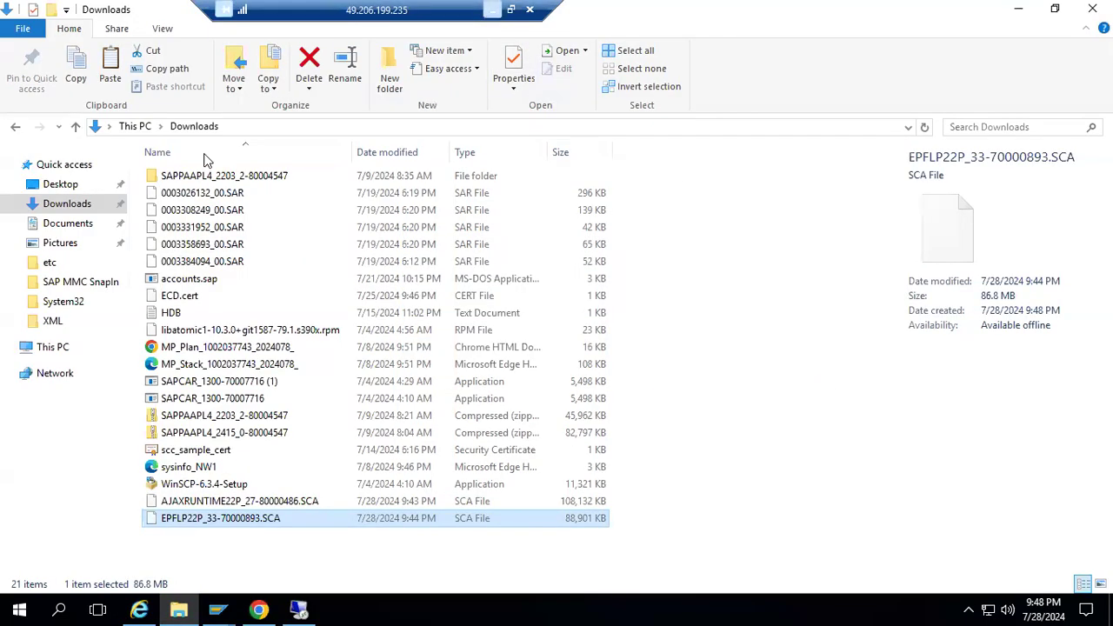
Copy EPBASIS22P_24-80000701.SCA from the local Downloads folder into the outer remote session's Downloads folder.
click(192, 180)
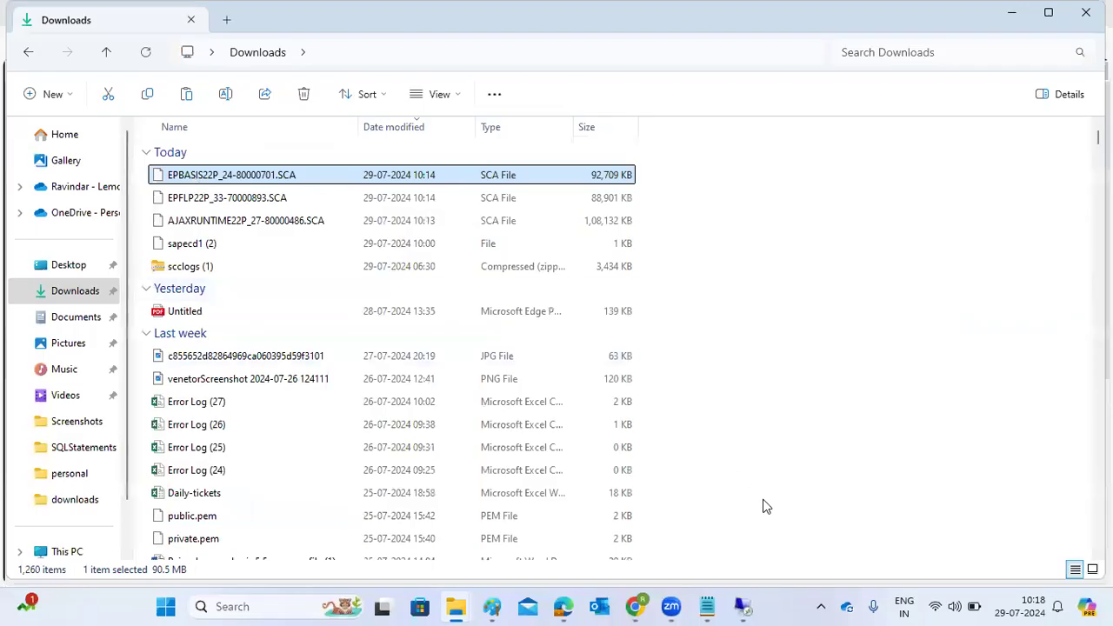
mouse_move(743, 607)
click(713, 522)
click(778, 421)
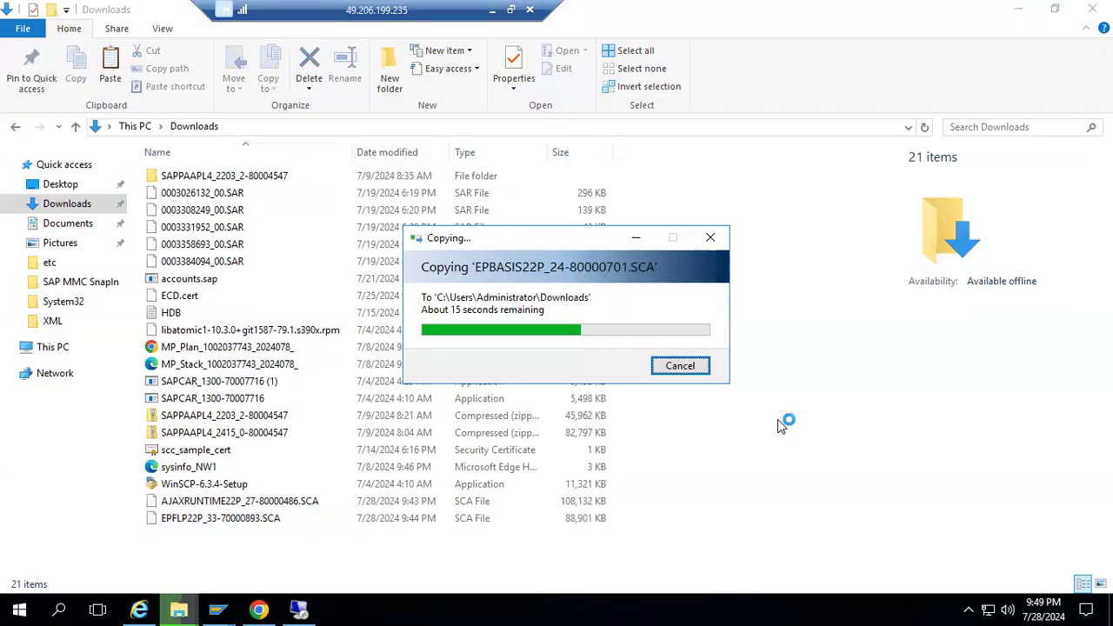
Check the SAPCAR extraction progress in the sapmigration session, and return to the outer session's Downloads folder.
mouse_move(298, 609)
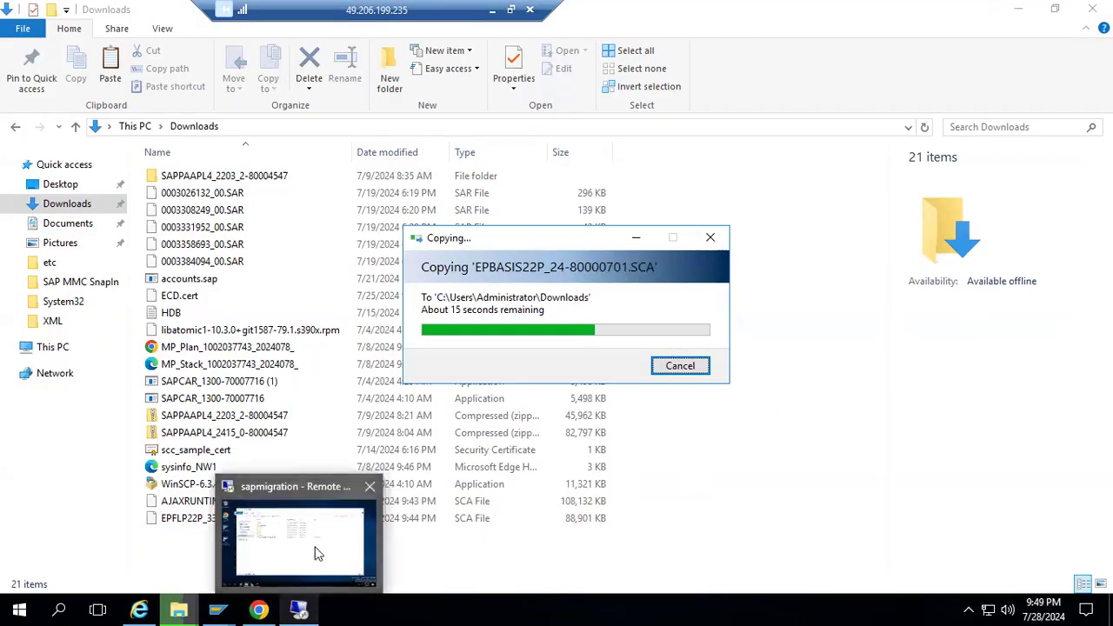
click(319, 554)
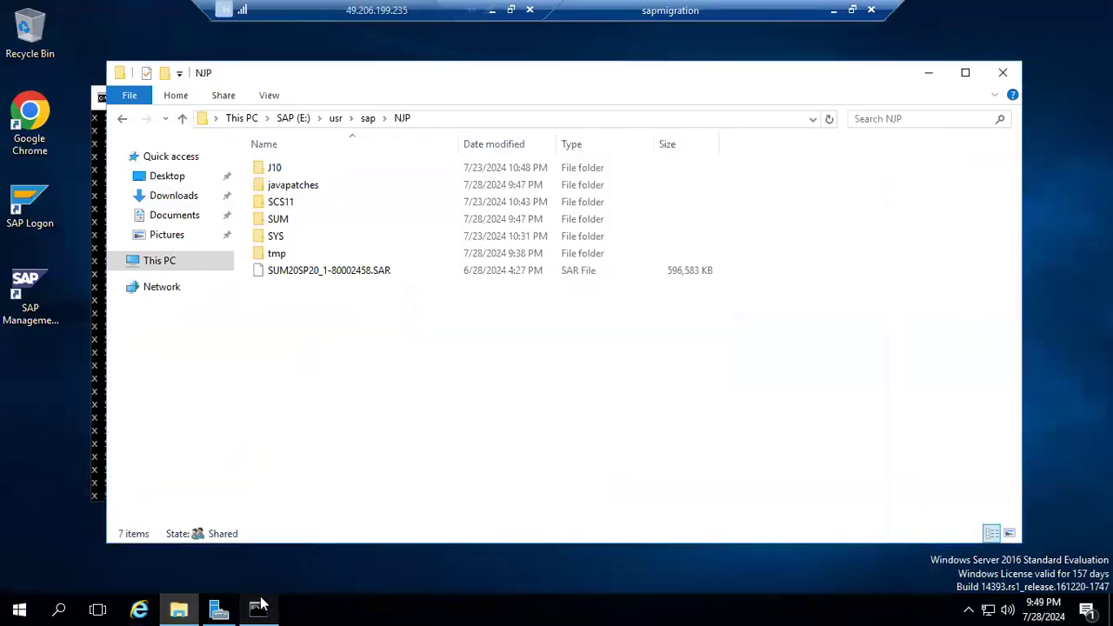
click(261, 607)
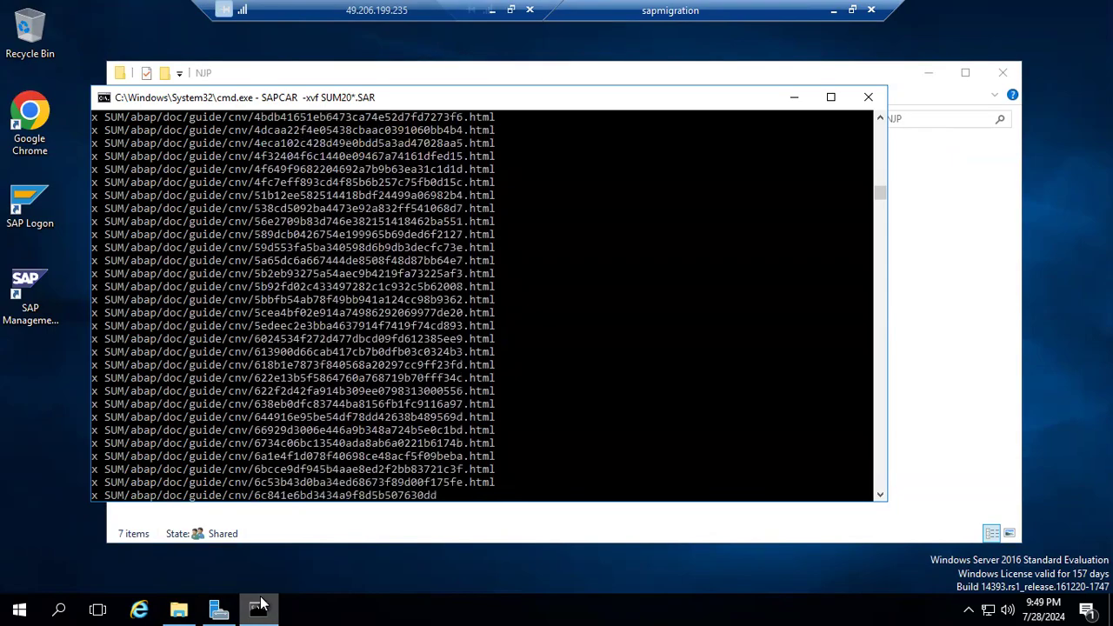
click(833, 10)
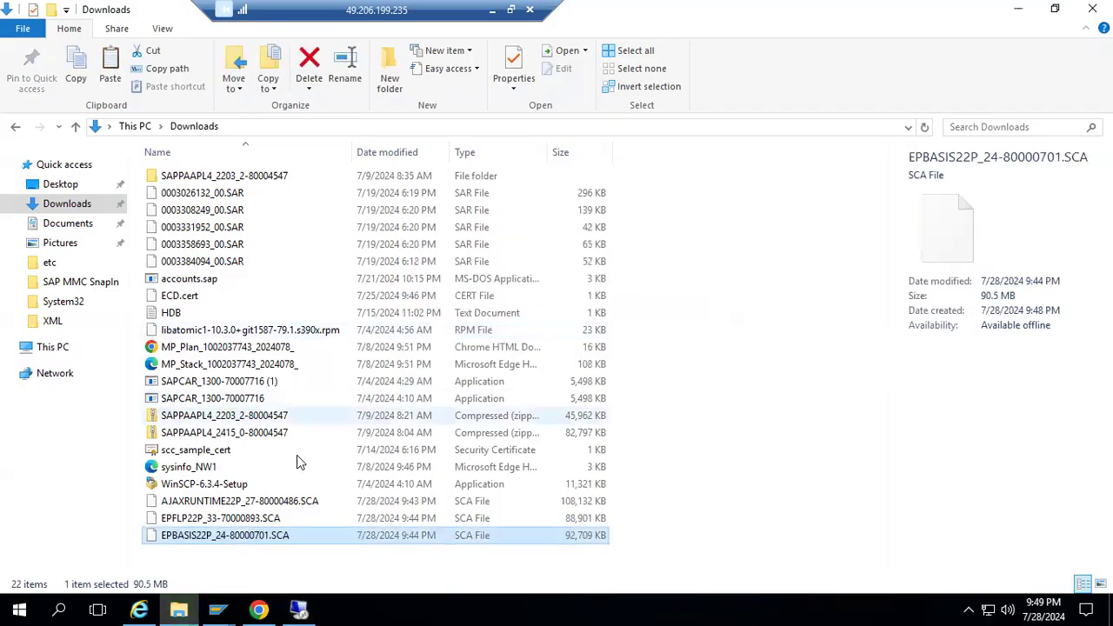
Copy the AJAXRUNTIME22P, EPFLP22P and EPBASIS22P SCA files from the outer remote session's Downloads folder.
click(259, 505)
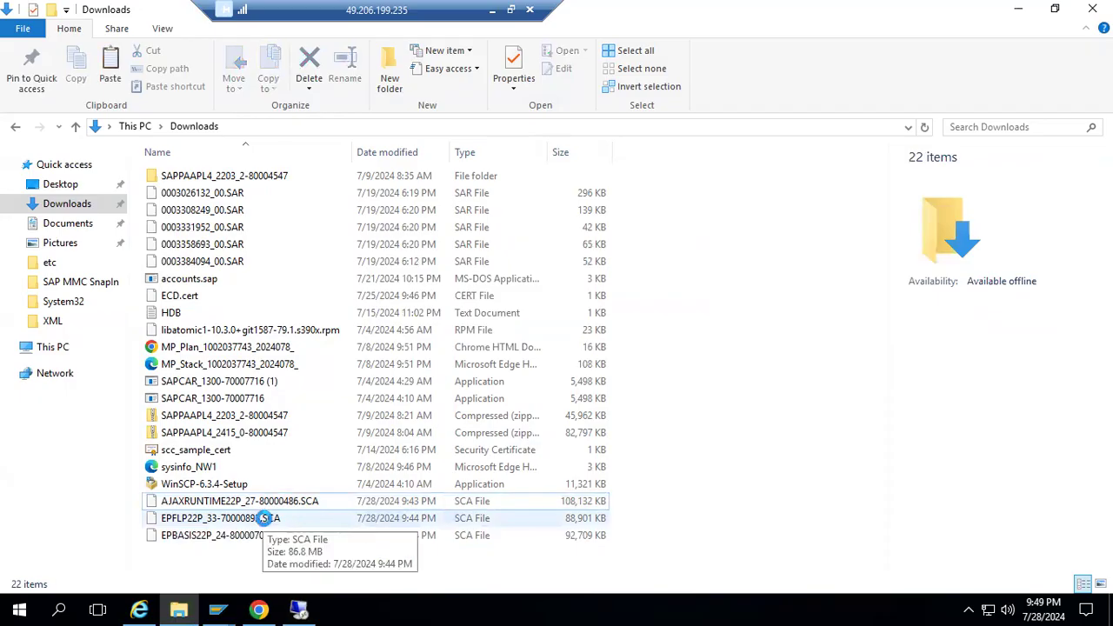
click(224, 540)
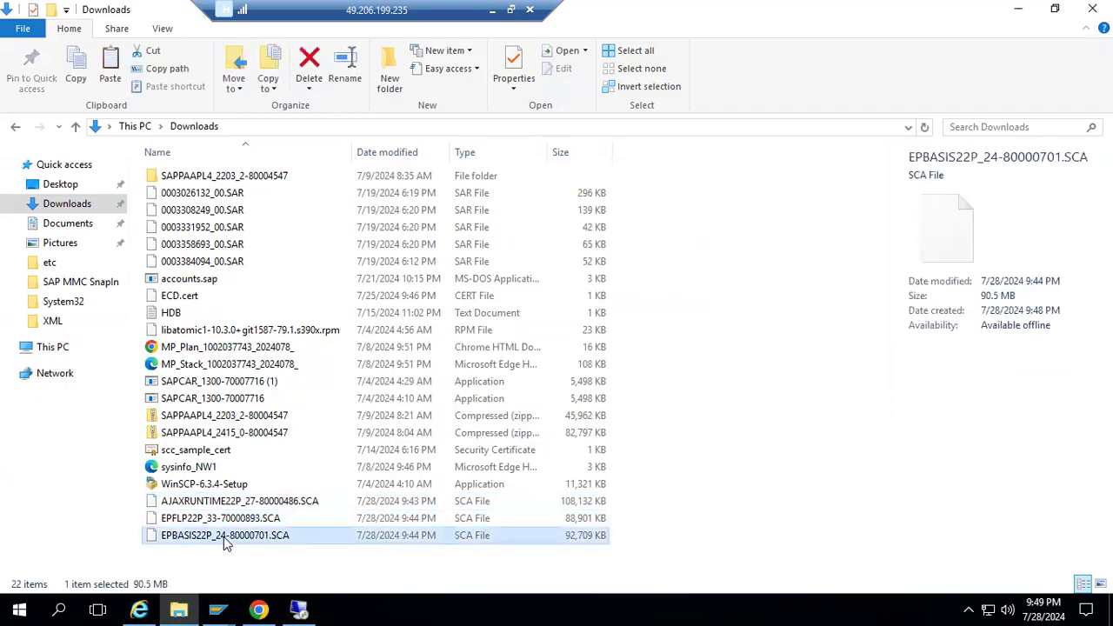
shift+click(223, 518)
shift+click(223, 504)
key(ctrl+c)
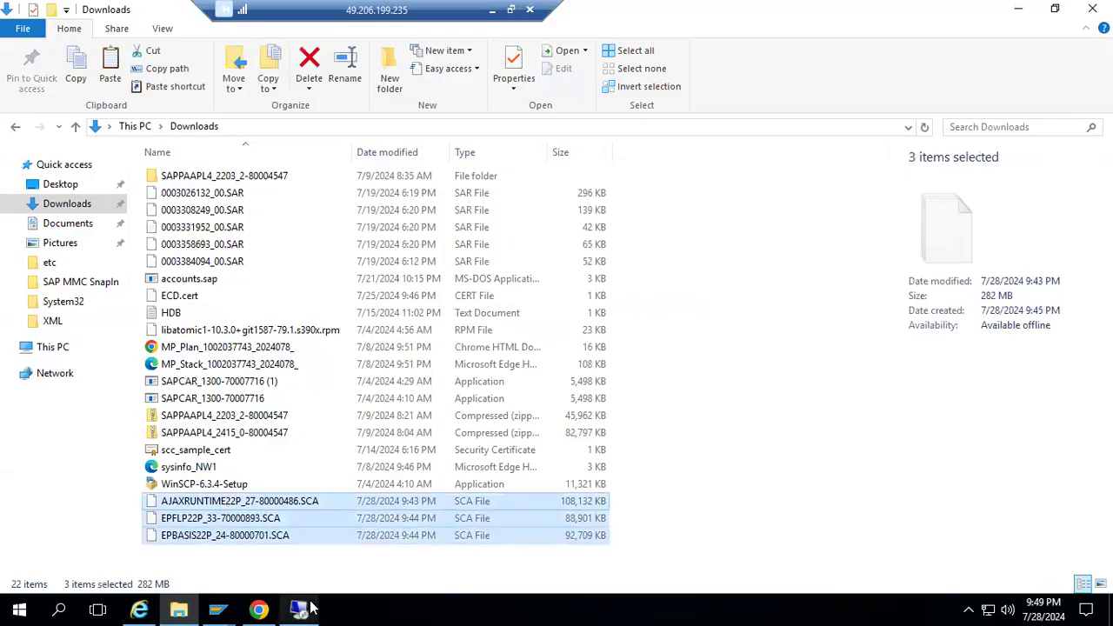
Paste the three copied SCA files into the javapatches folder under E:\usr\sap\NJP in the sapmigration session.
mouse_move(300, 608)
click(298, 561)
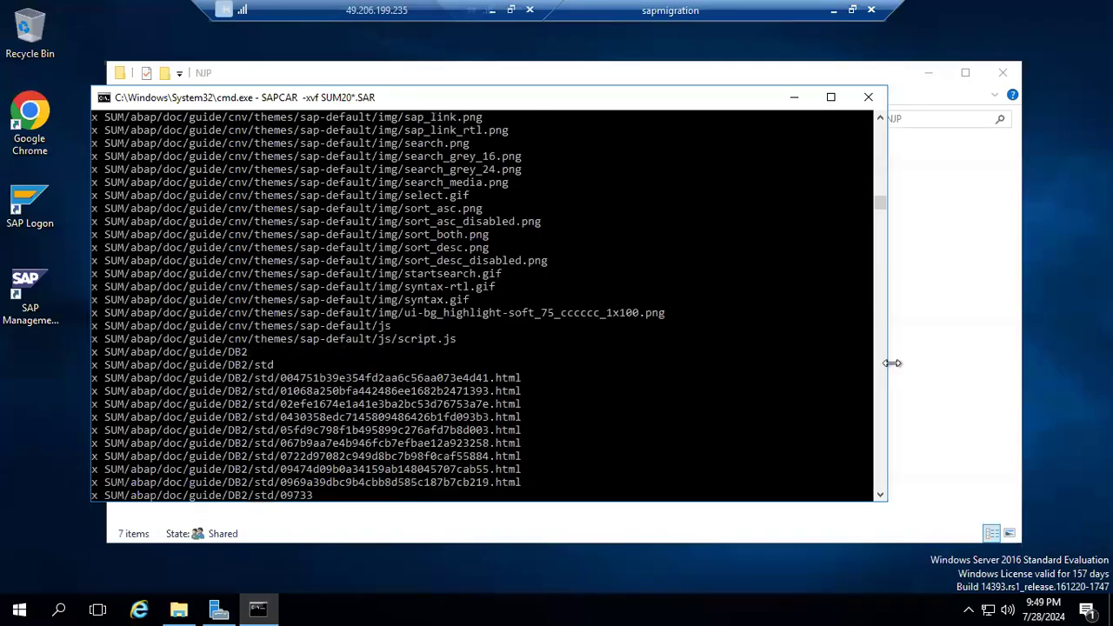
click(944, 356)
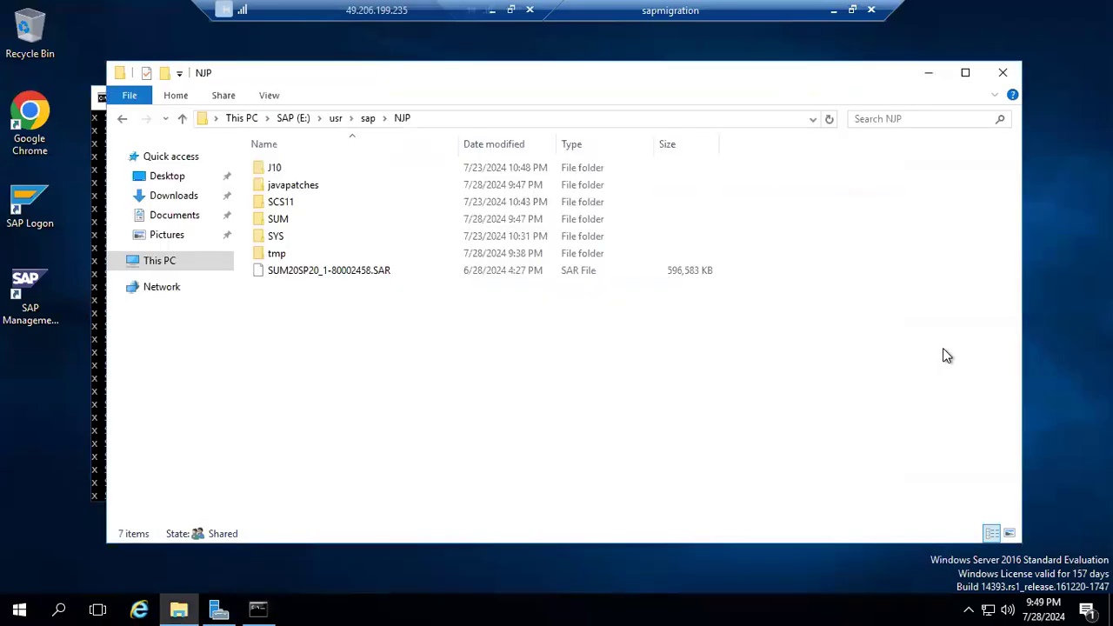
double_click(280, 186)
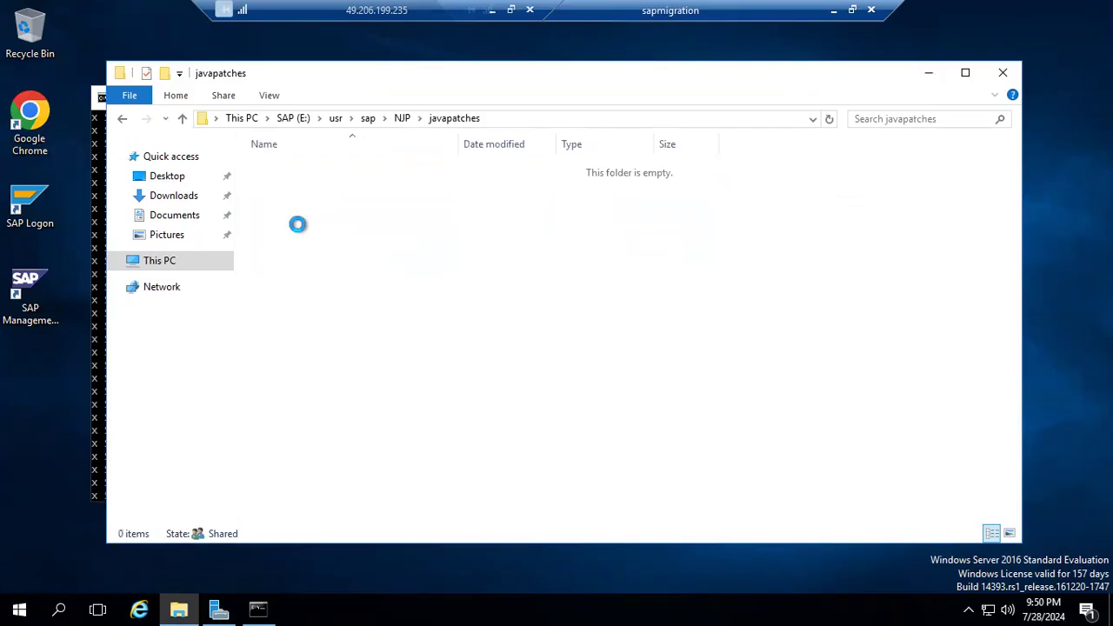
key(ctrl+v)
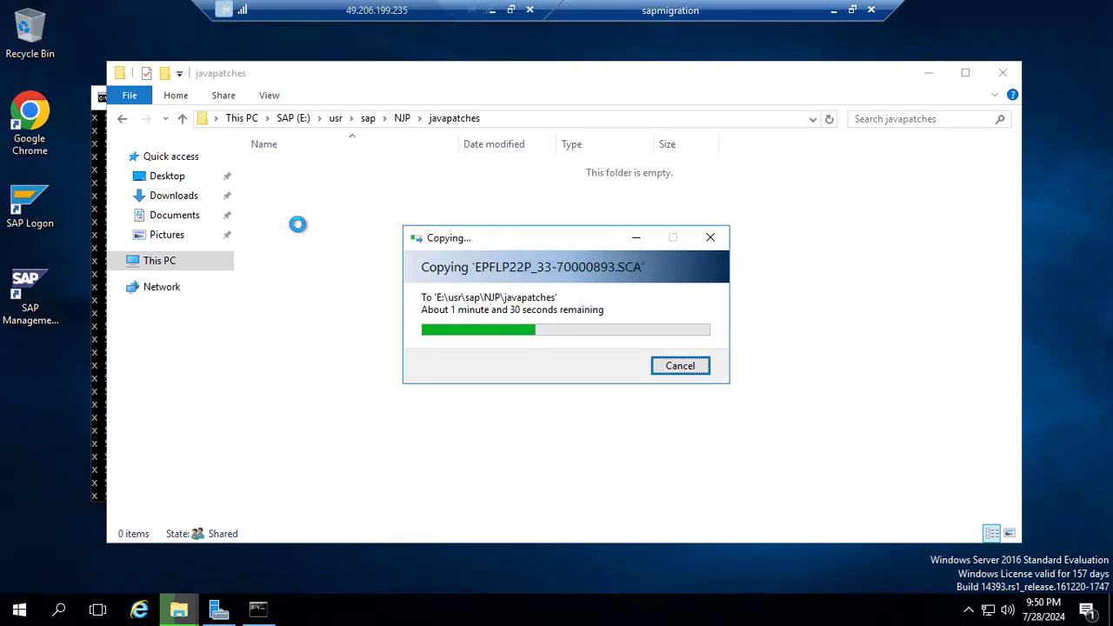
click(265, 606)
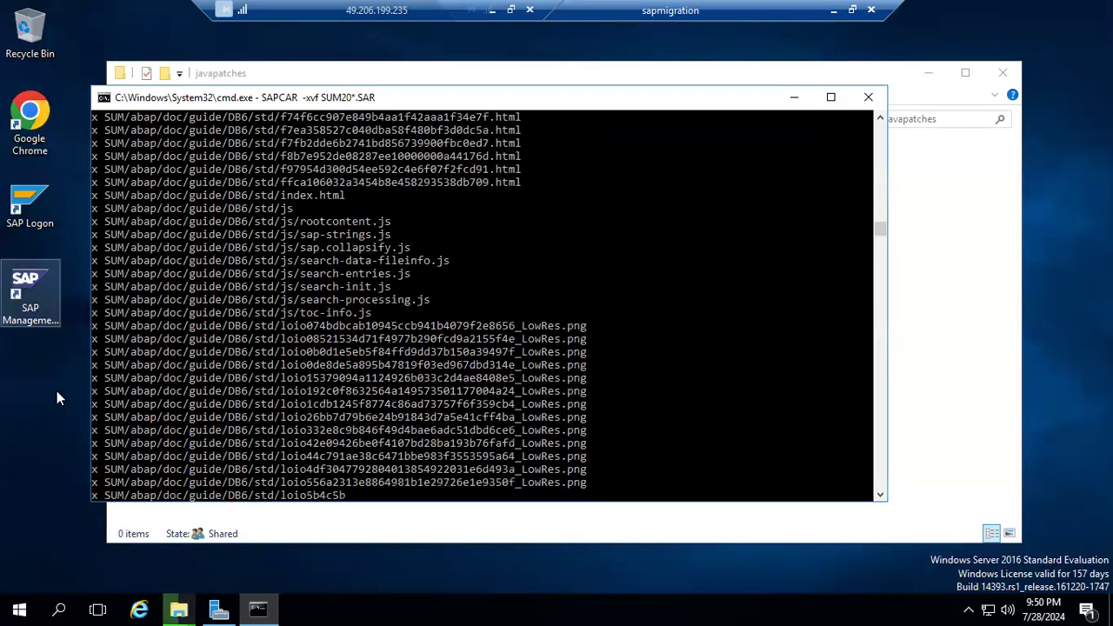
click(58, 607)
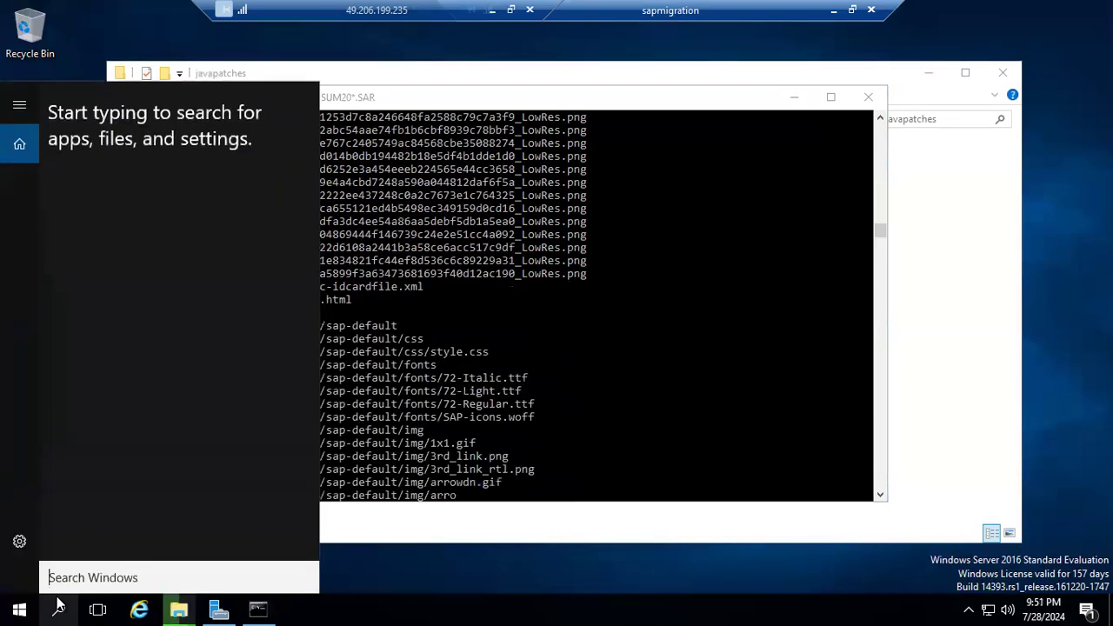
text(c)
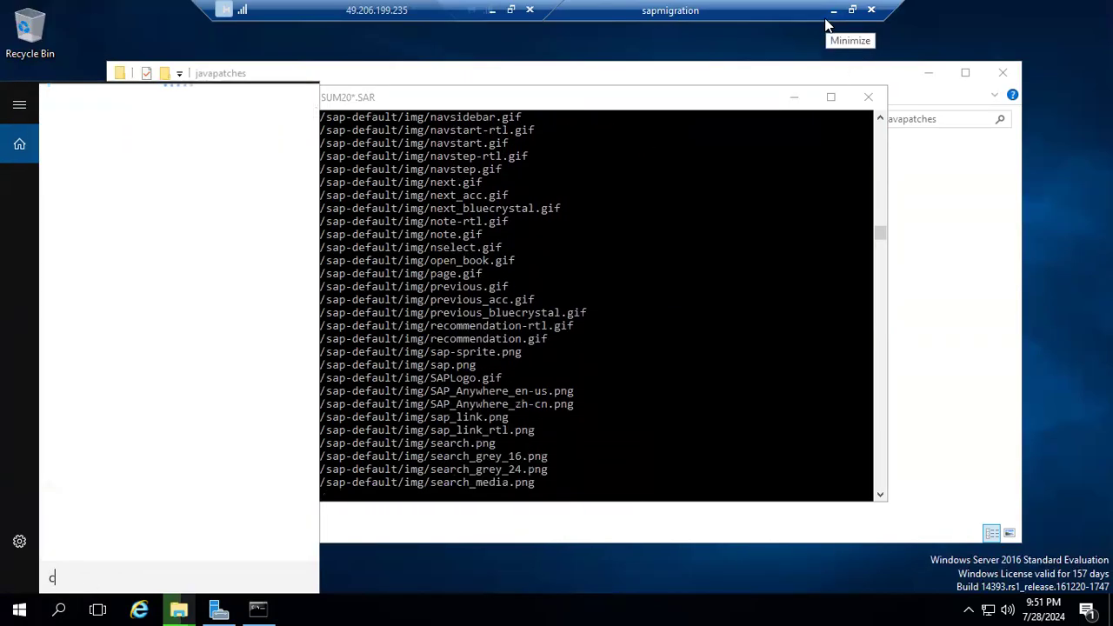
text(md)
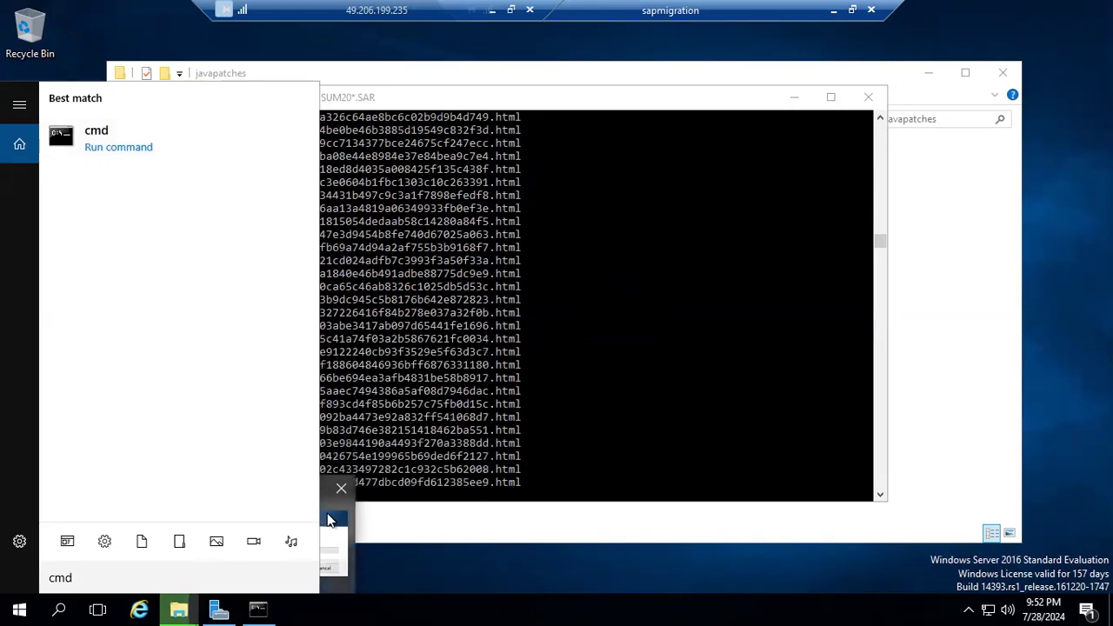
Check the progress of the SCA file copy and of the SAPCAR extraction.
click(327, 519)
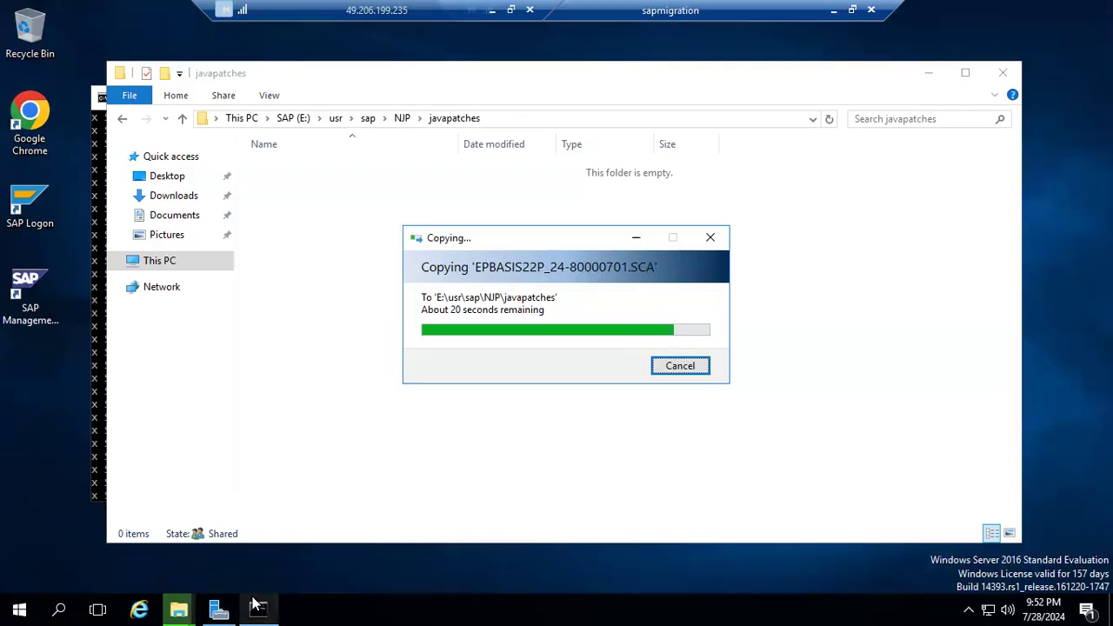
mouse_move(259, 602)
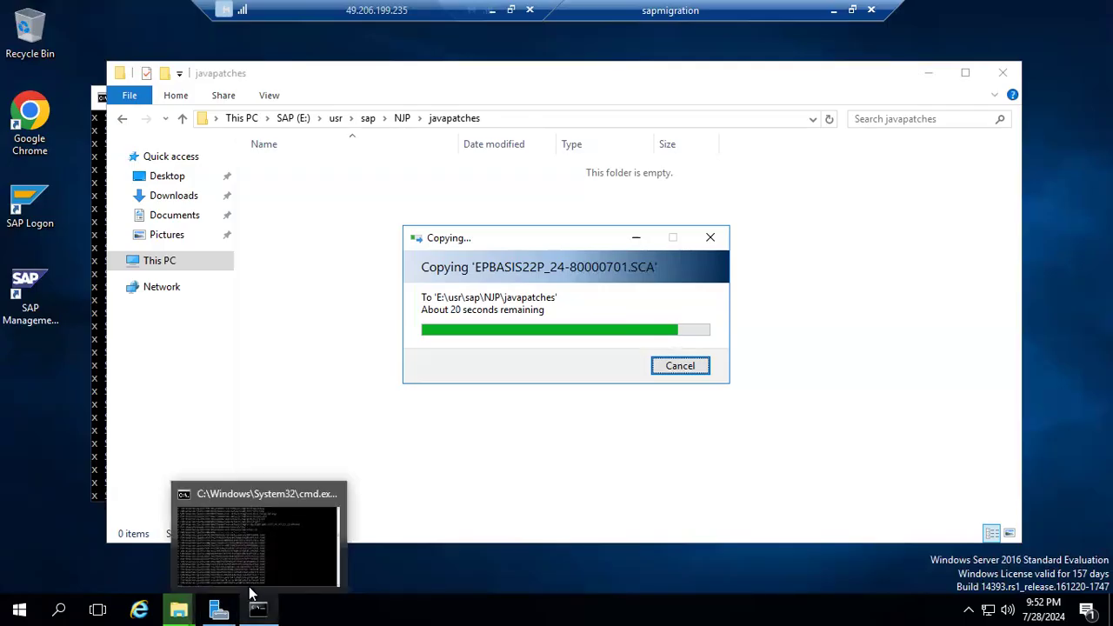
click(237, 560)
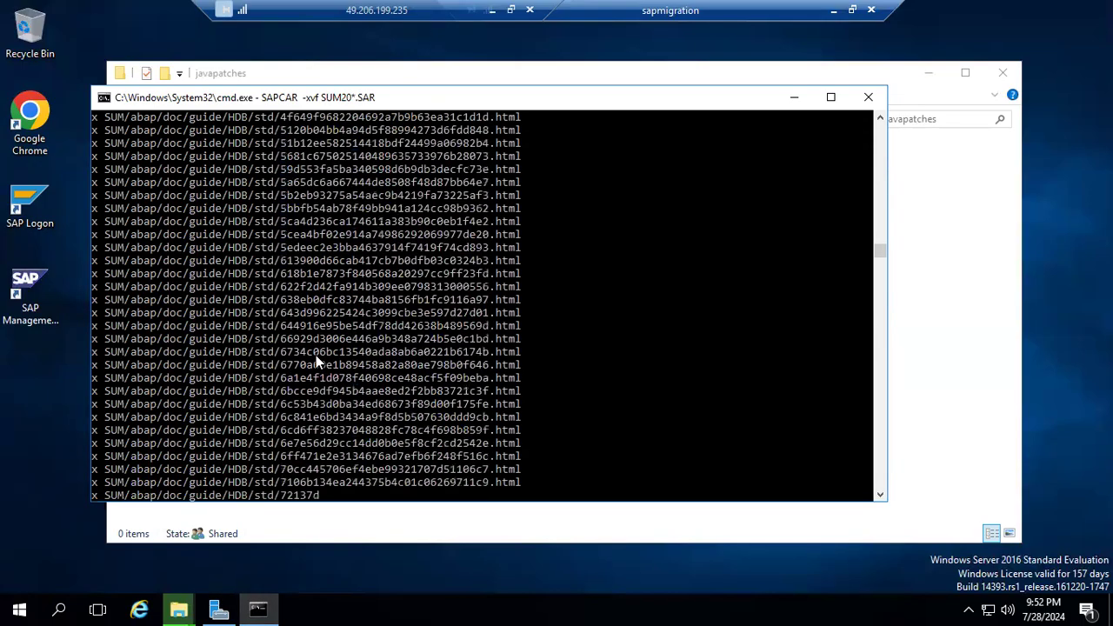
click(35, 396)
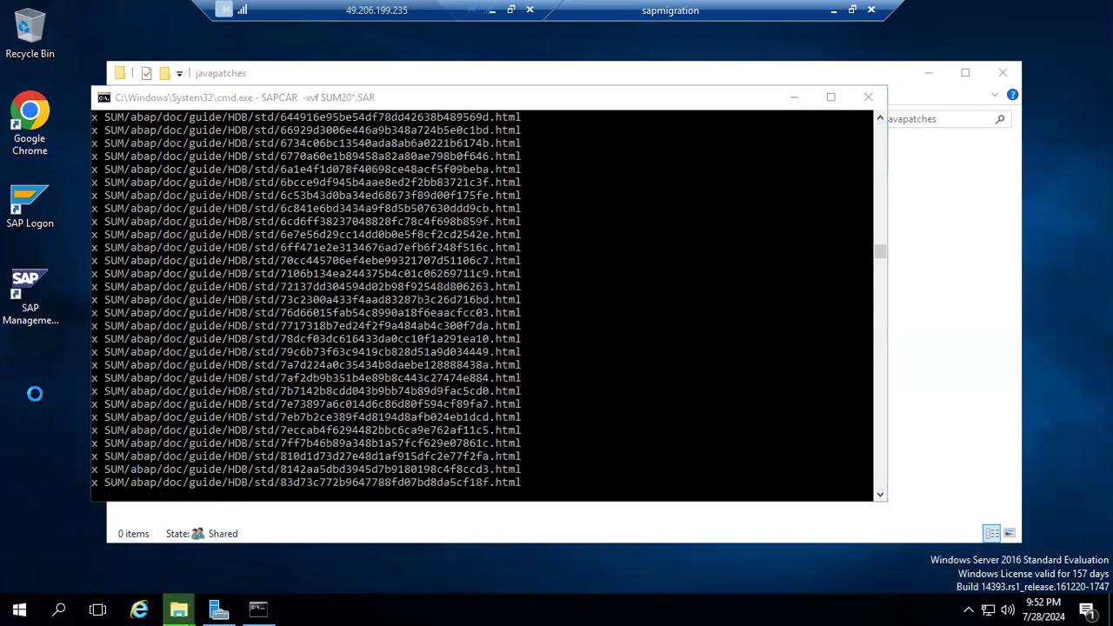
right_click(35, 396)
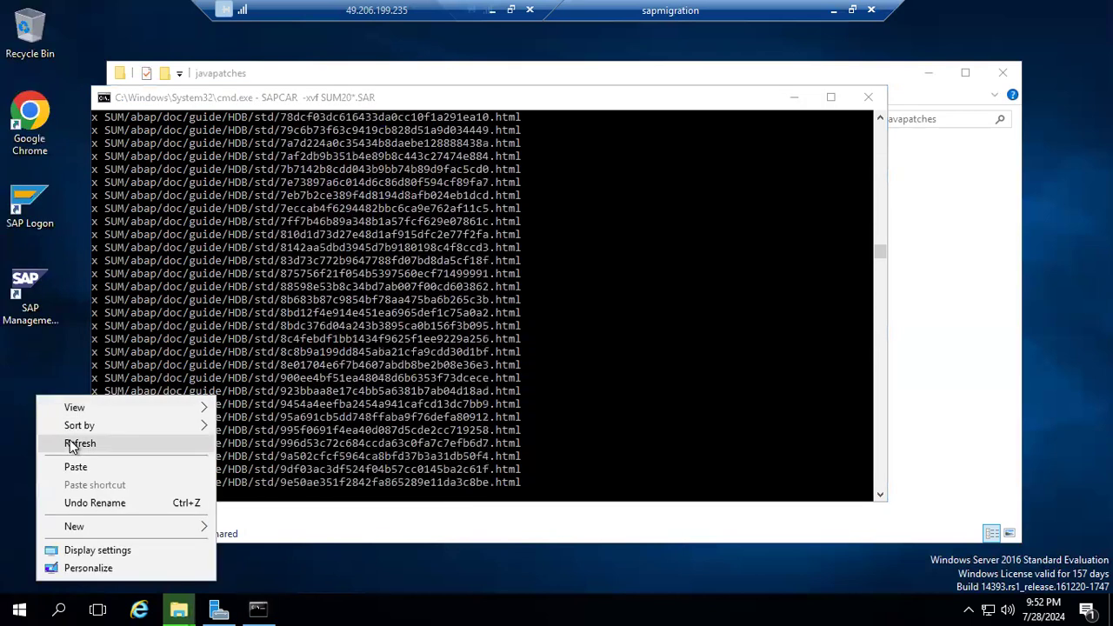
click(70, 443)
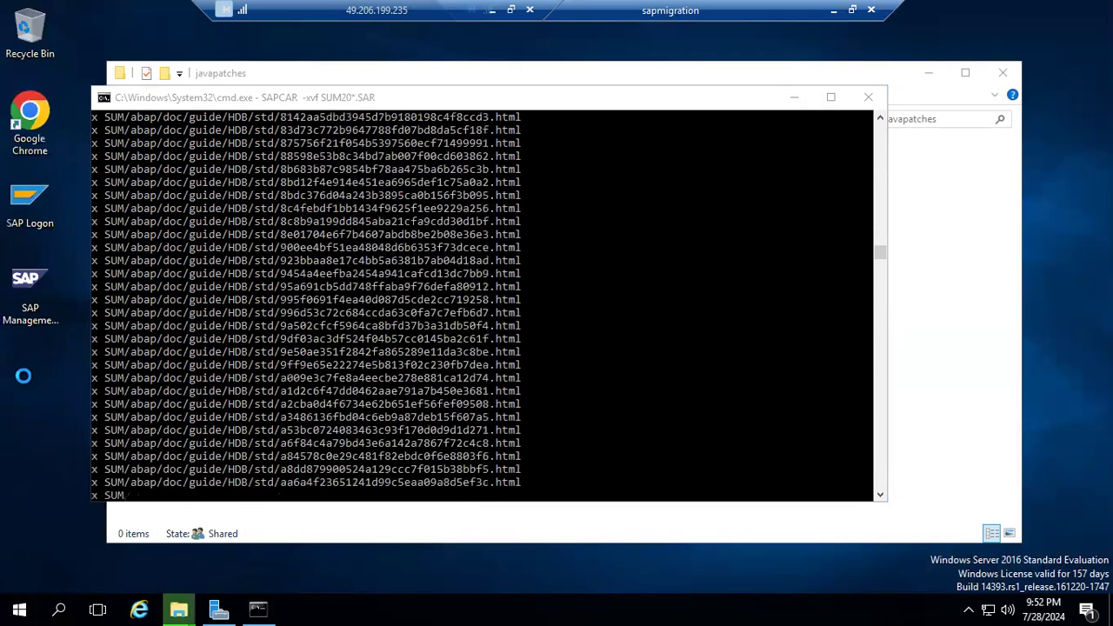
right_click(24, 378)
click(56, 428)
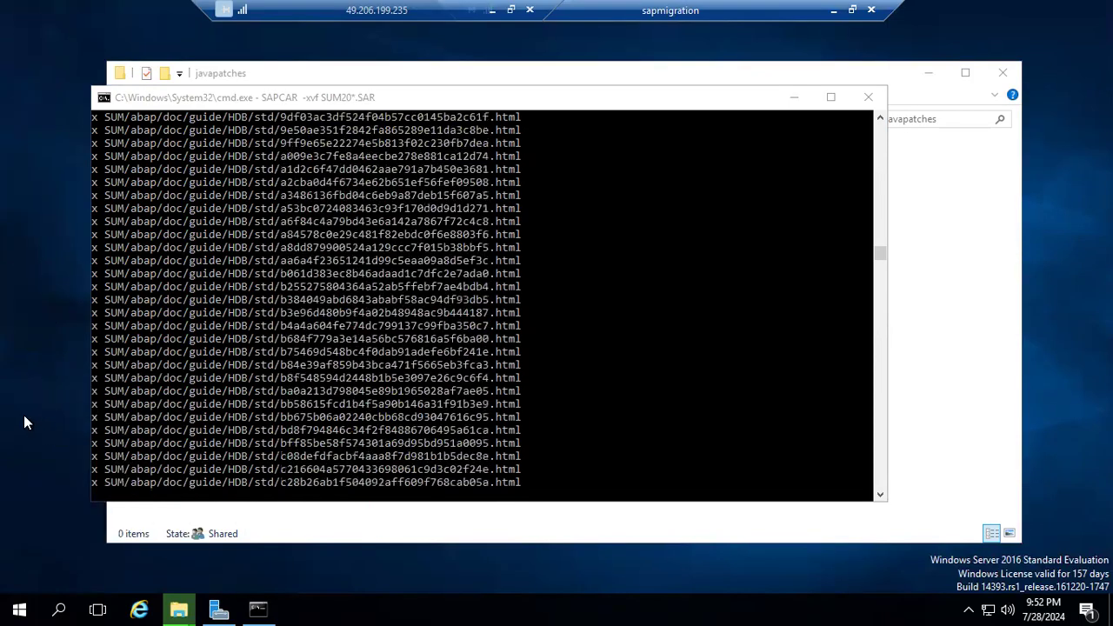
right_click(27, 417)
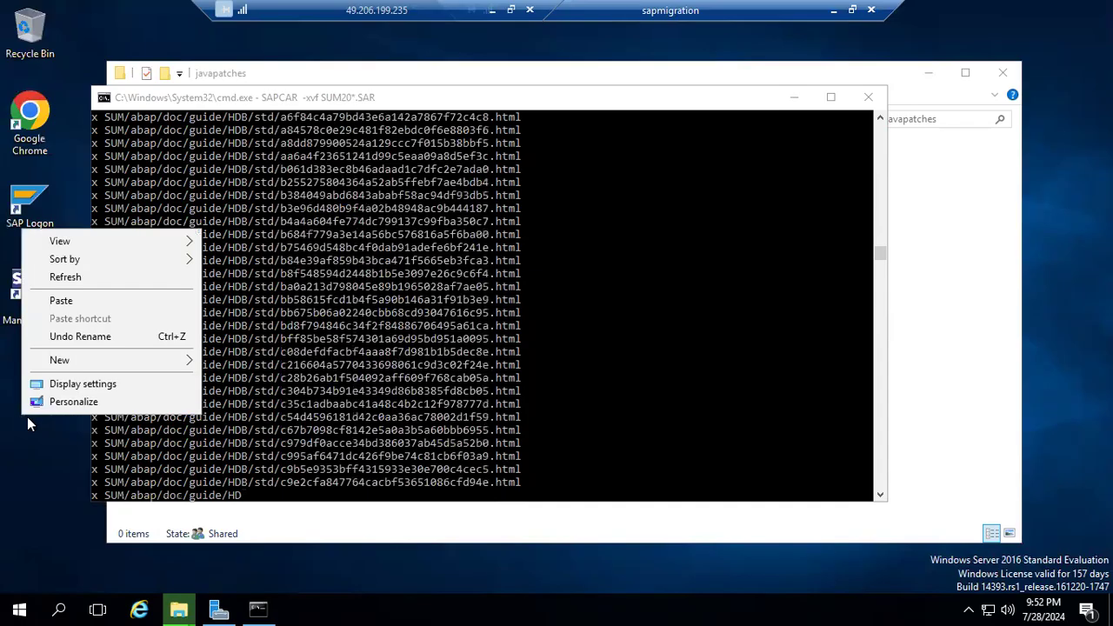
click(48, 280)
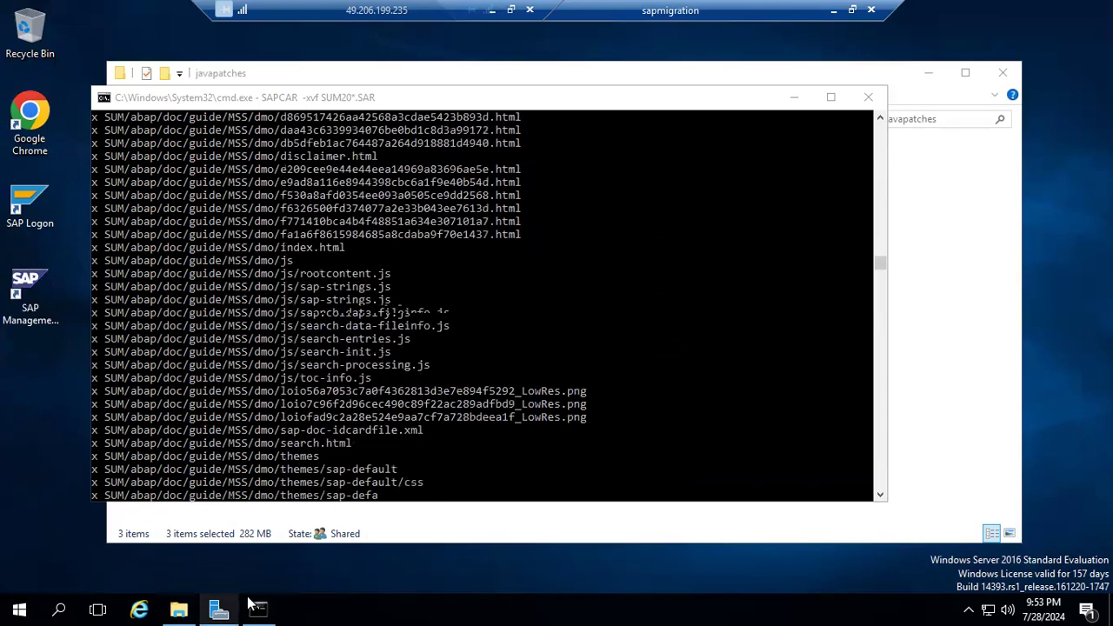
Check the SAPCAR extraction output again, and return to the javapatches folder.
mouse_move(258, 604)
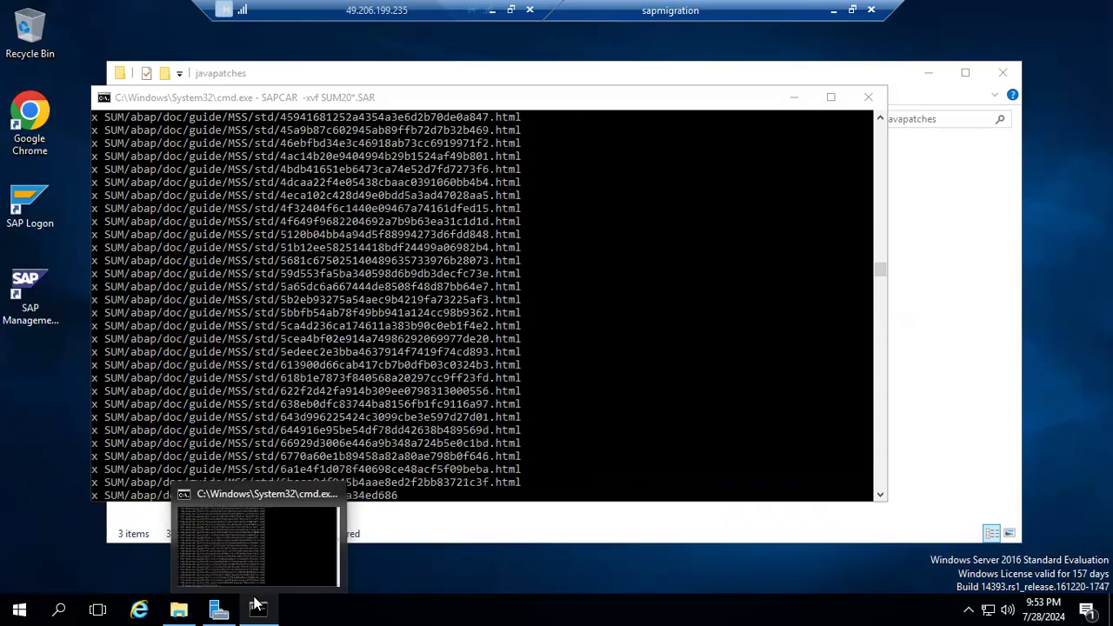
click(257, 603)
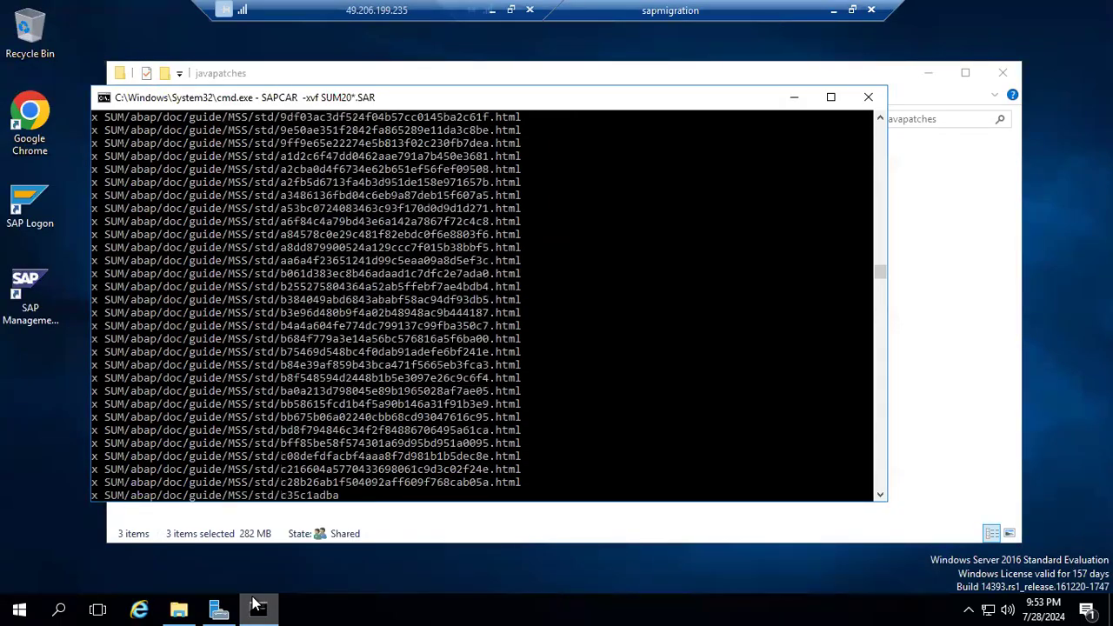
click(997, 368)
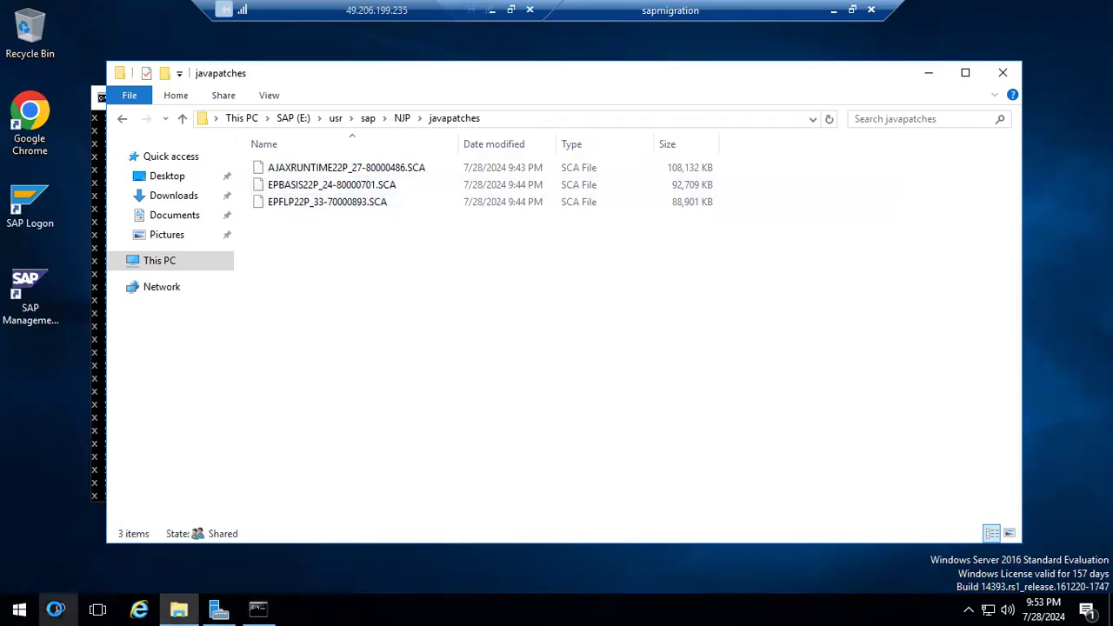
Run telnet in a Command Prompt opened as administrator to check that the client is available, and close the prompt.
click(56, 610)
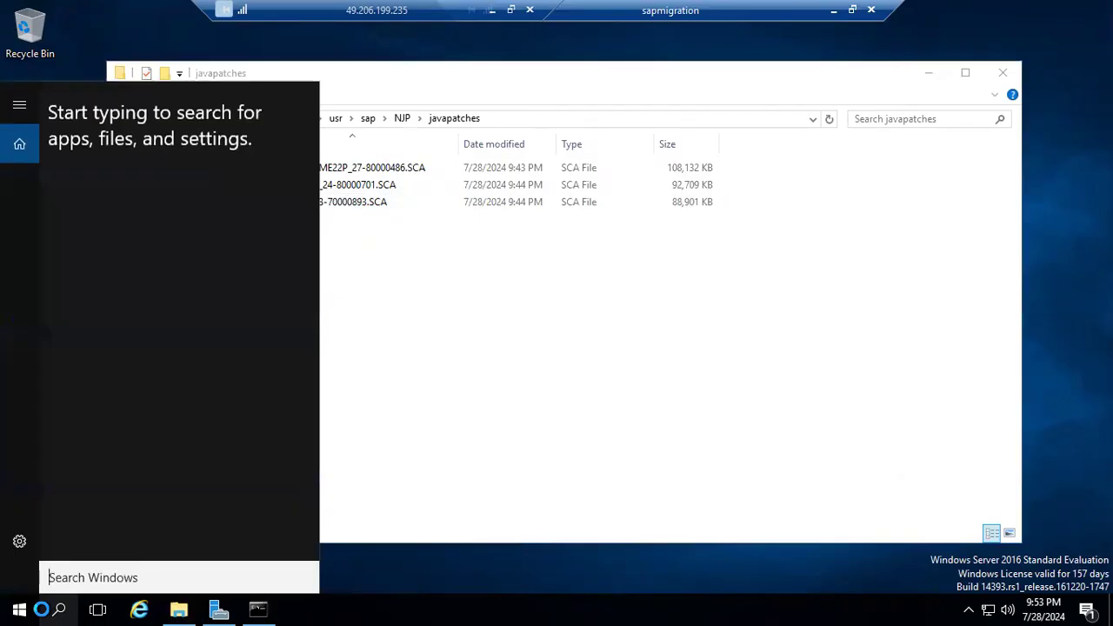
text(cmd)
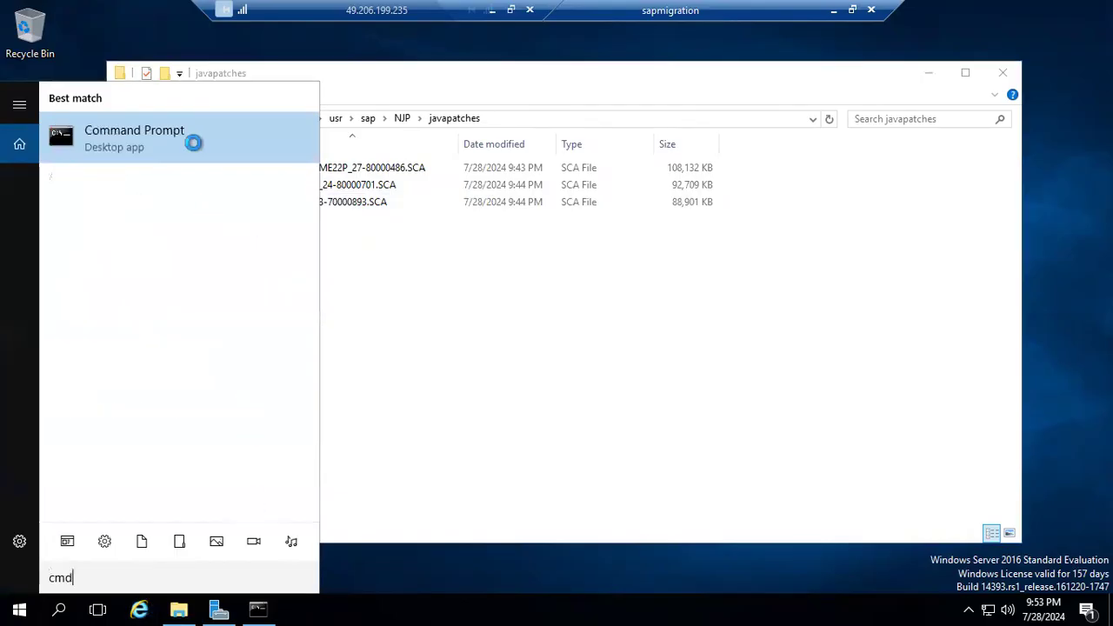
right_click(179, 133)
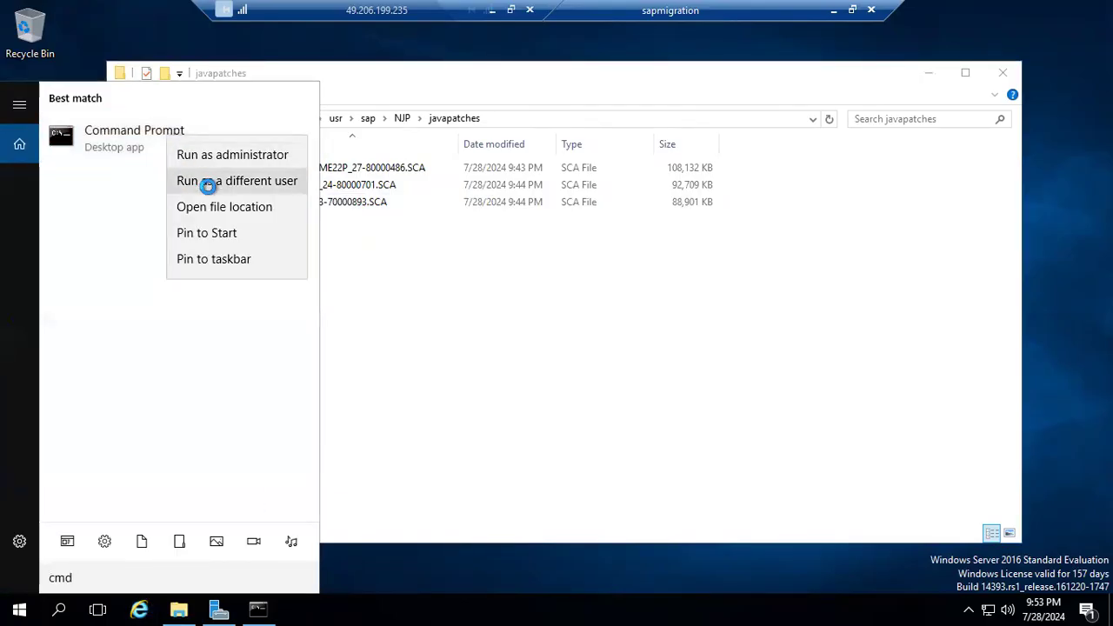
click(209, 154)
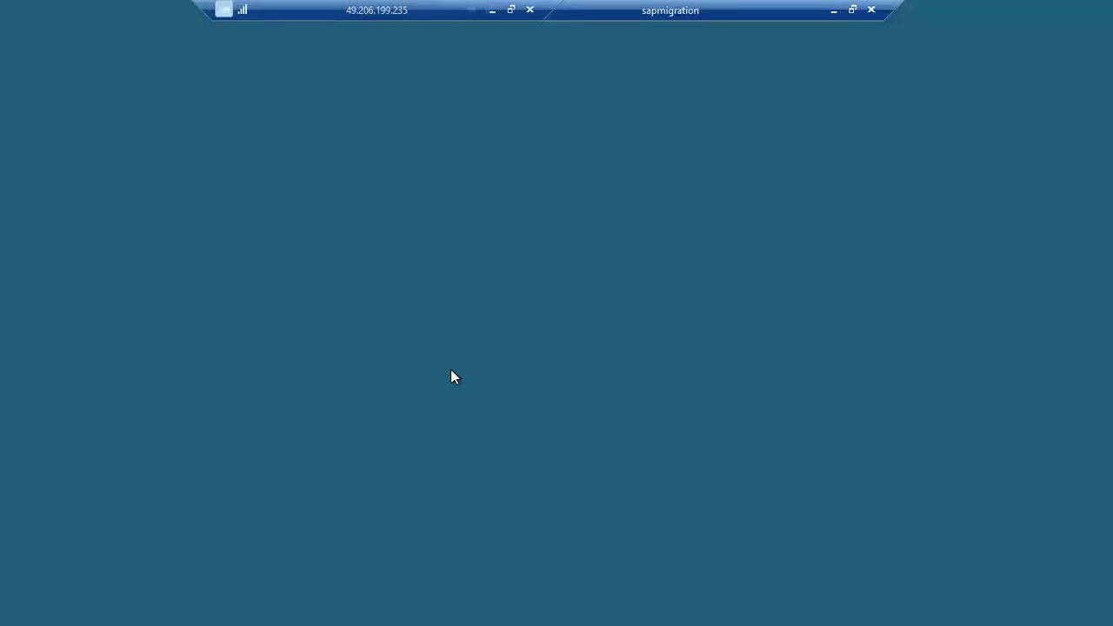
click(457, 409)
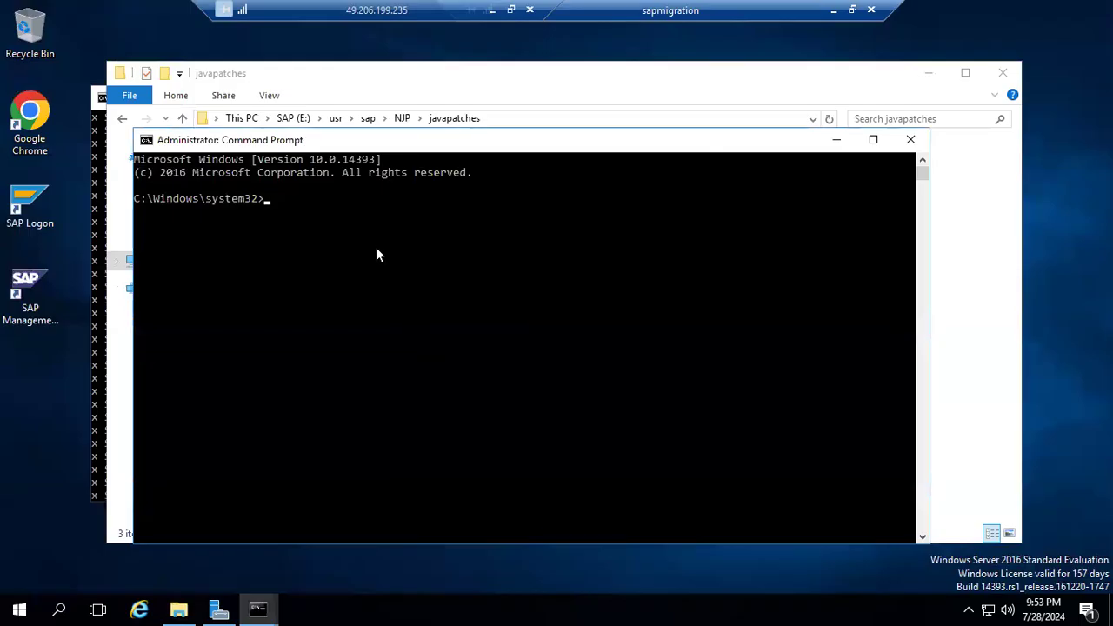
text(telnet)
key(Return)
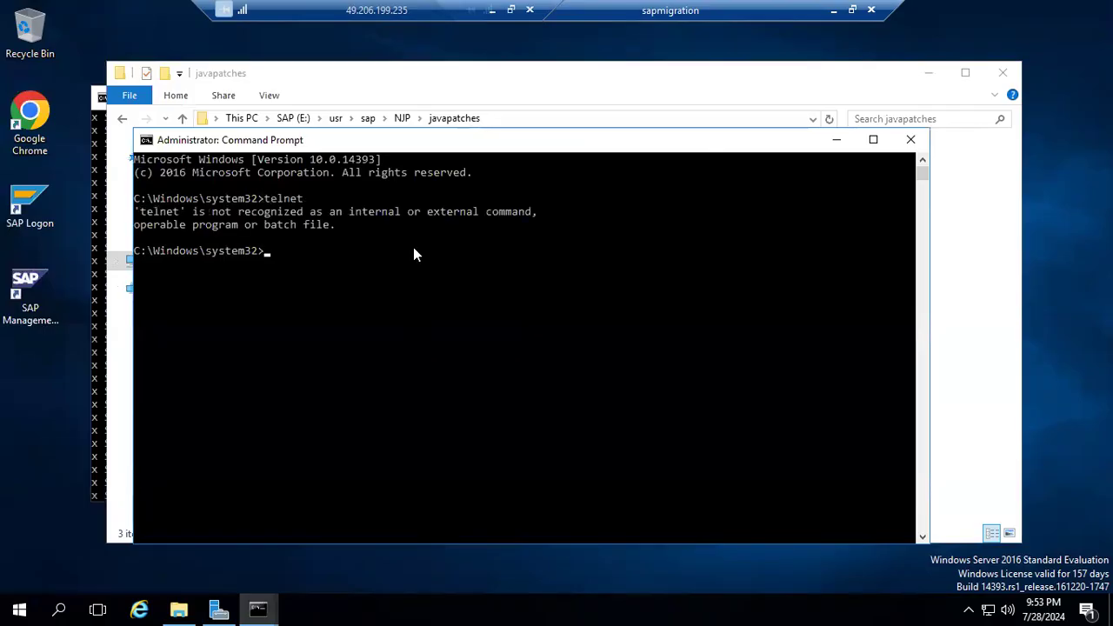
click(909, 141)
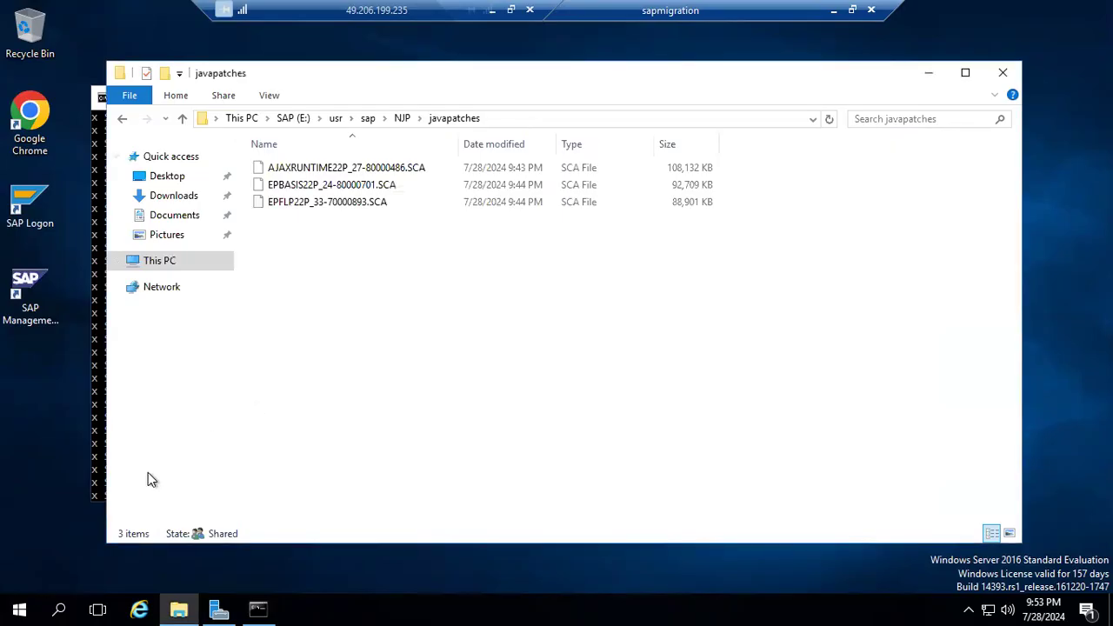
Open Server Manager and start the Add Roles and Features Wizard.
click(26, 602)
click(26, 602)
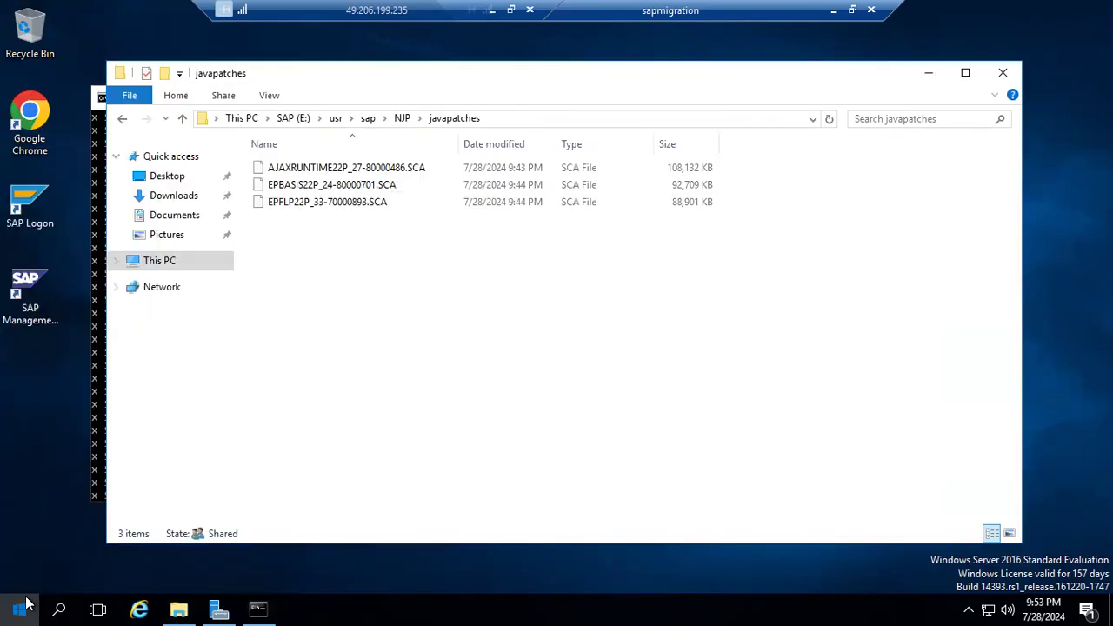
click(19, 608)
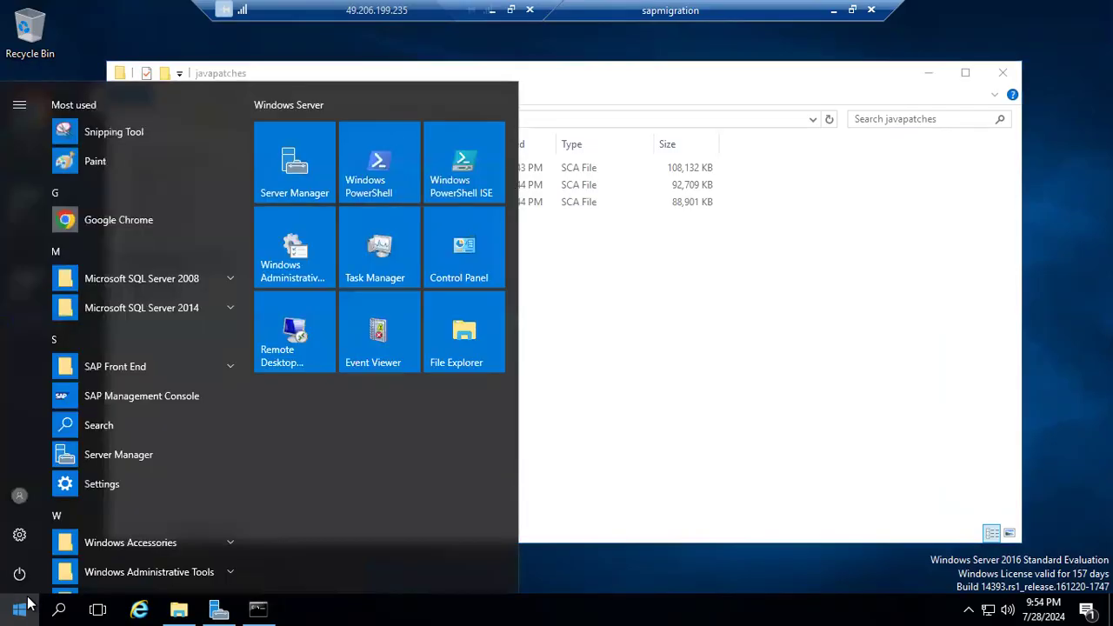
click(296, 187)
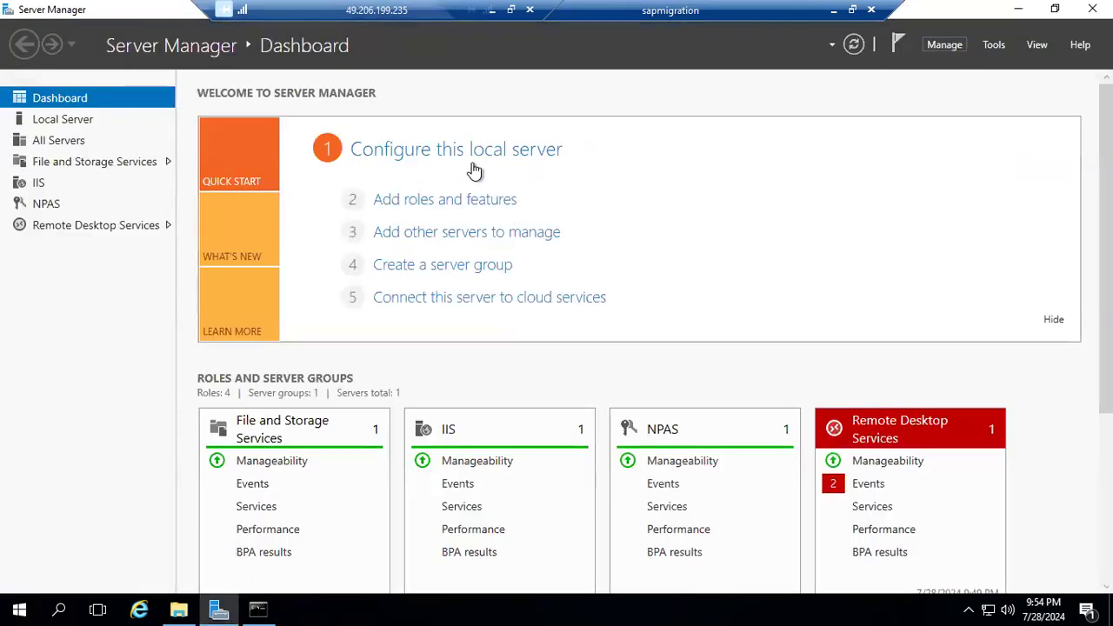
click(391, 203)
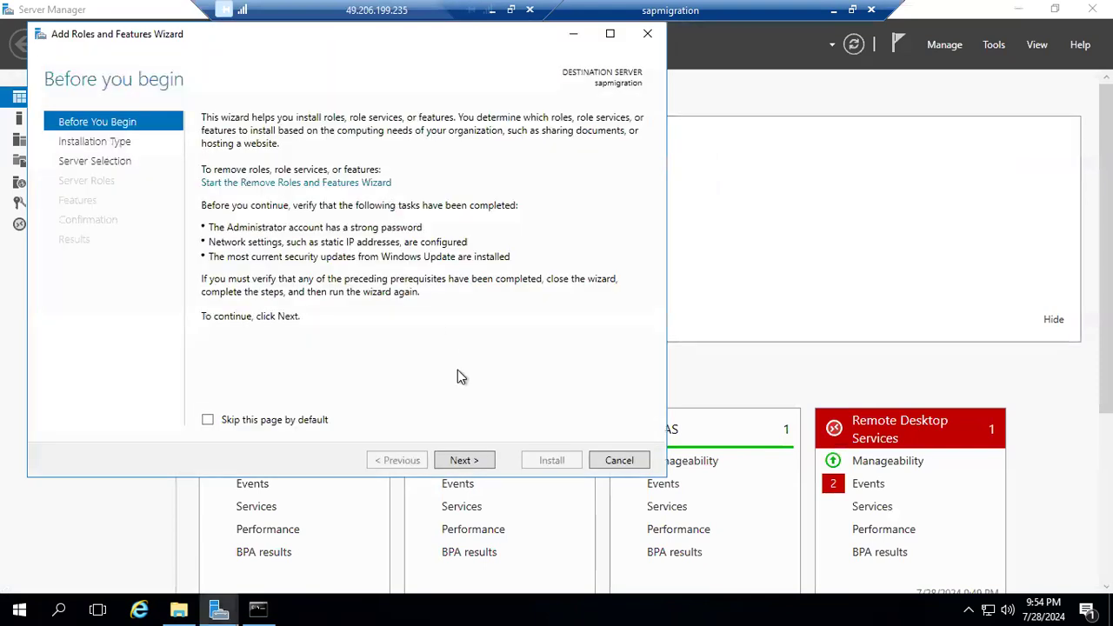
Proceed with a role-based or feature-based installation on the sapmigration server to the feature selection, without adding any server roles.
click(470, 461)
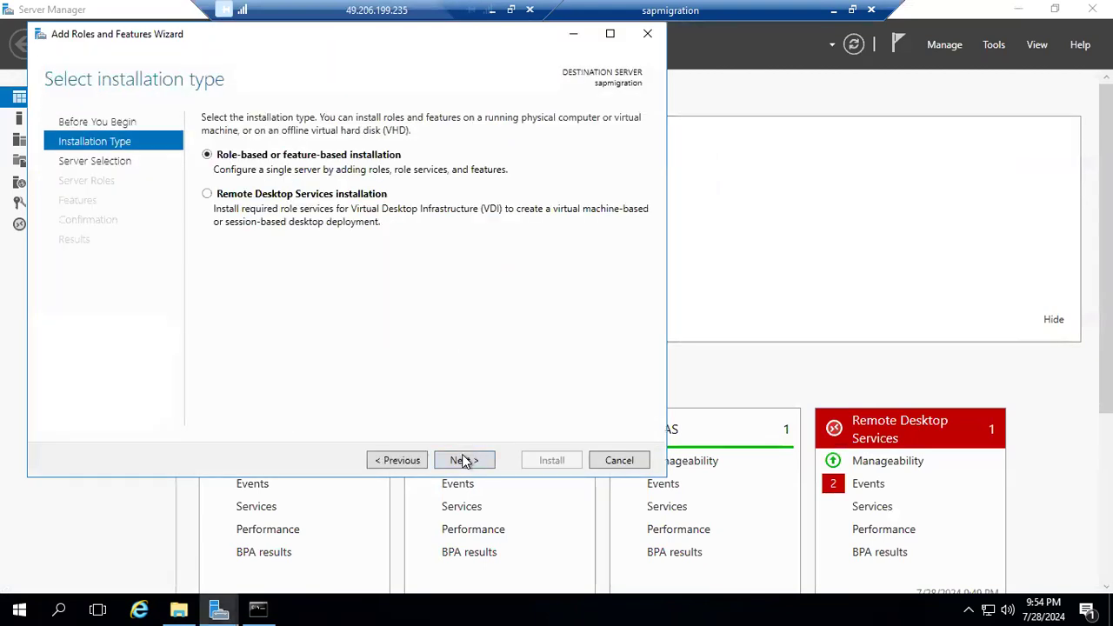
click(465, 461)
click(464, 461)
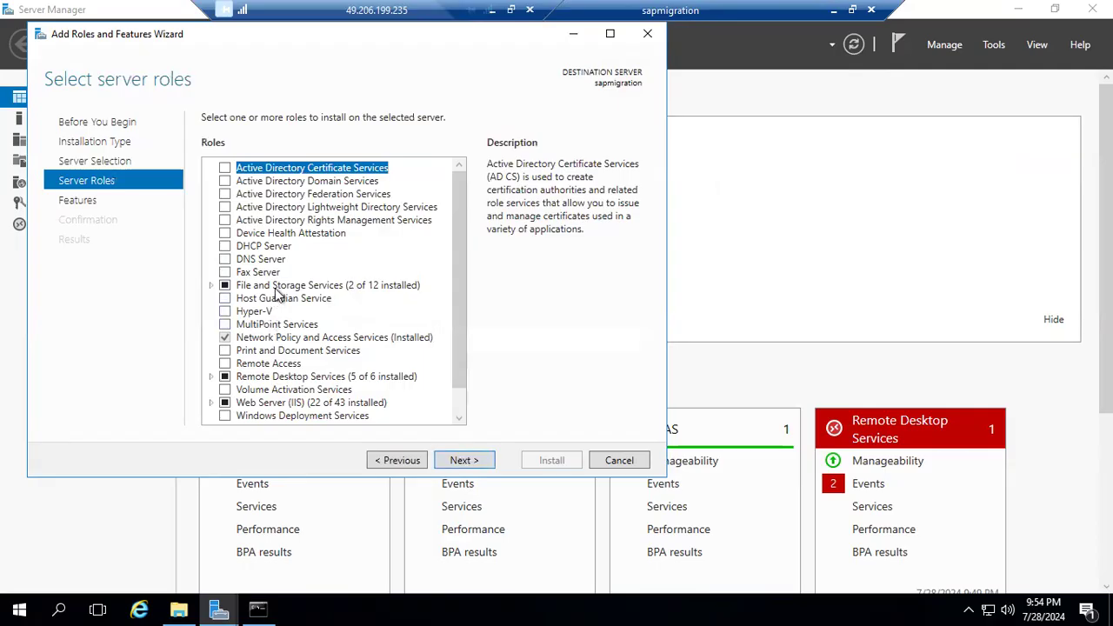
scroll(283, 310, down, 1)
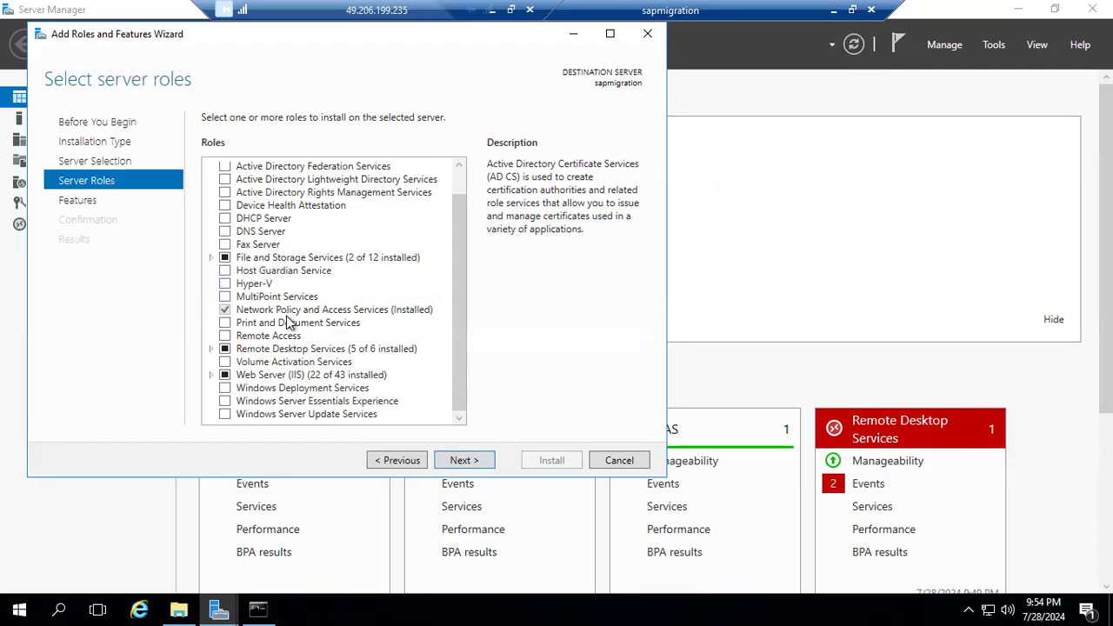
click(451, 465)
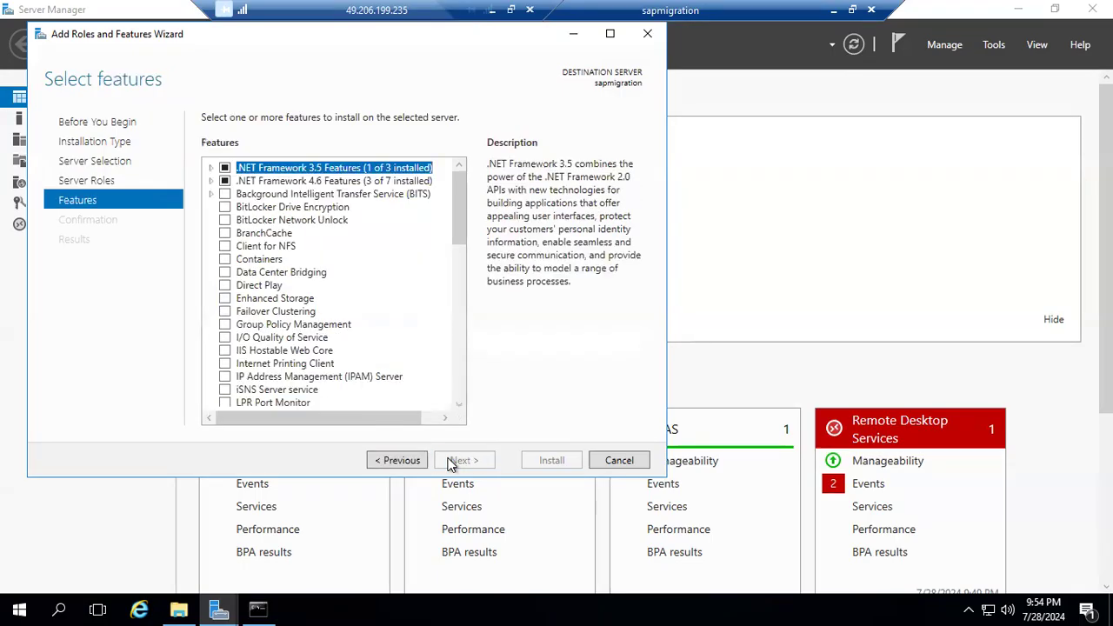
Select the Telnet Client feature and install it on the server without the automatic restart option.
scroll(271, 315, down, 2)
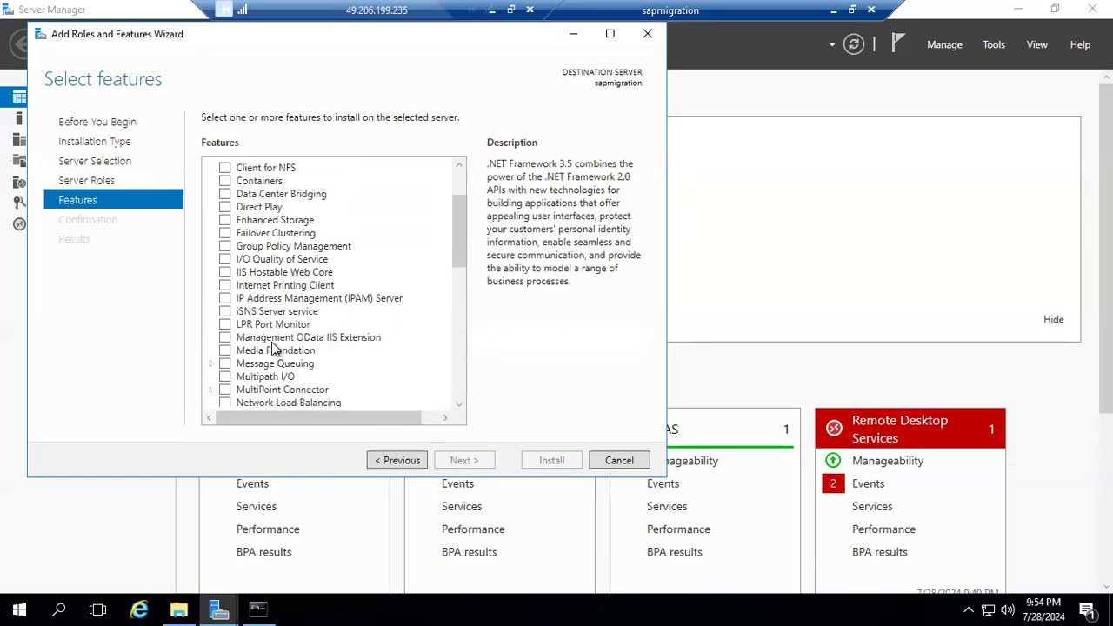
scroll(275, 352, down, 5)
scroll(273, 355, down, 1)
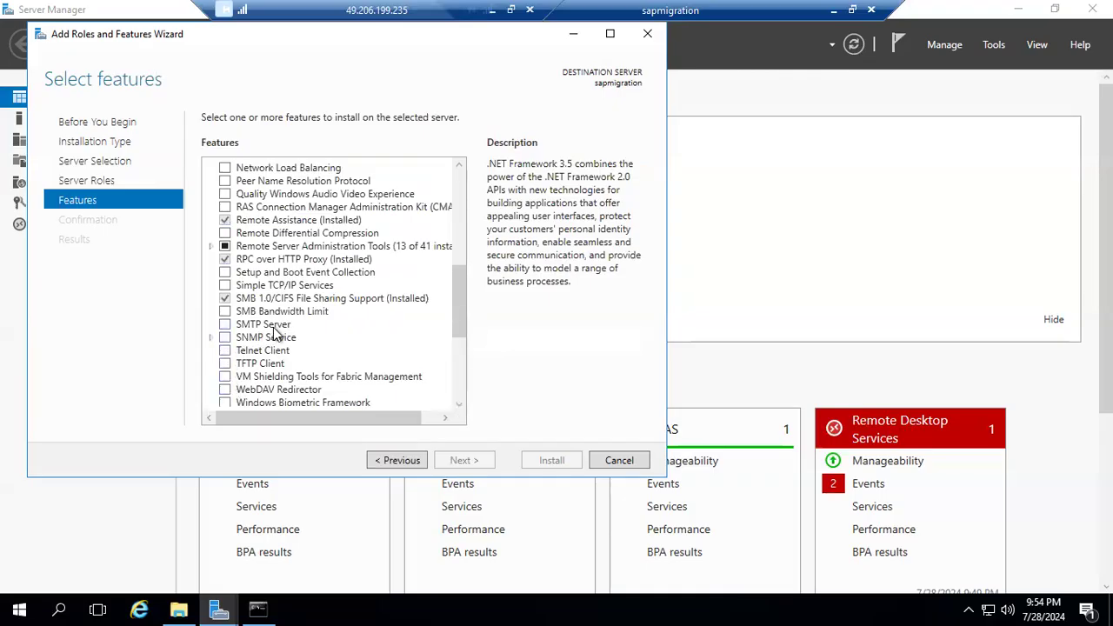
click(225, 351)
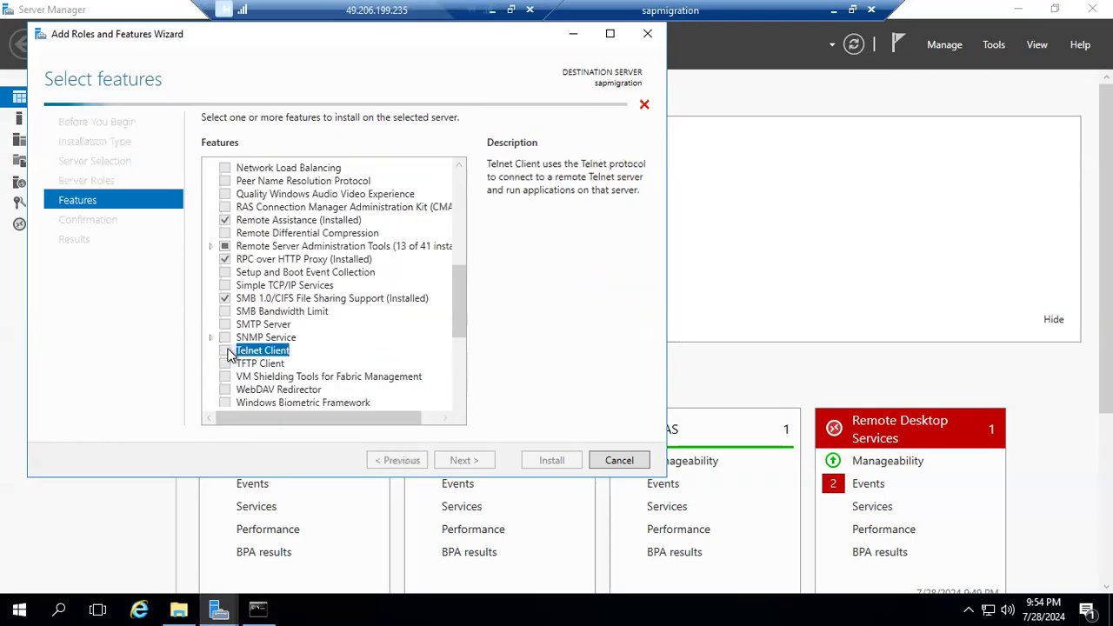
click(451, 461)
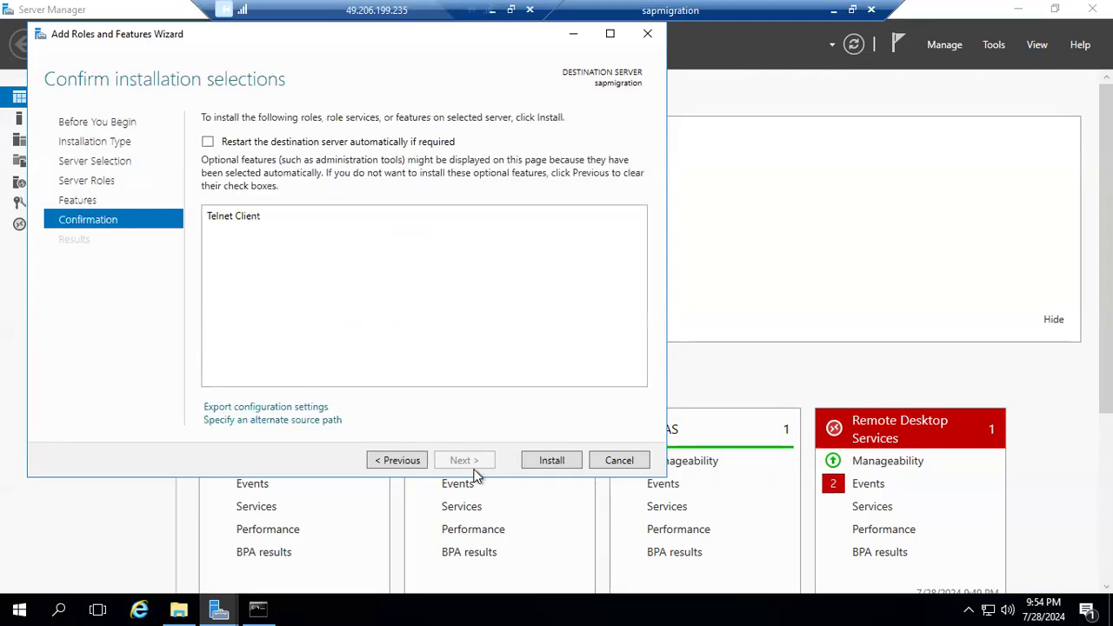
click(552, 460)
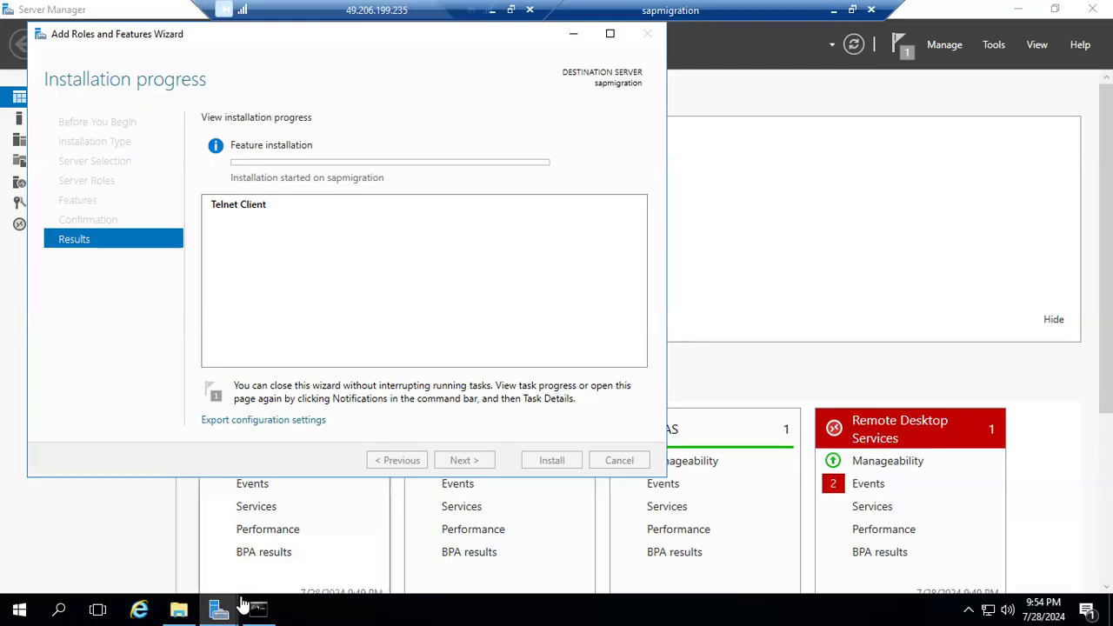
Check the progress of the Telnet Client installation and the SAPCAR extraction, and close the javapatches folder window.
mouse_move(233, 602)
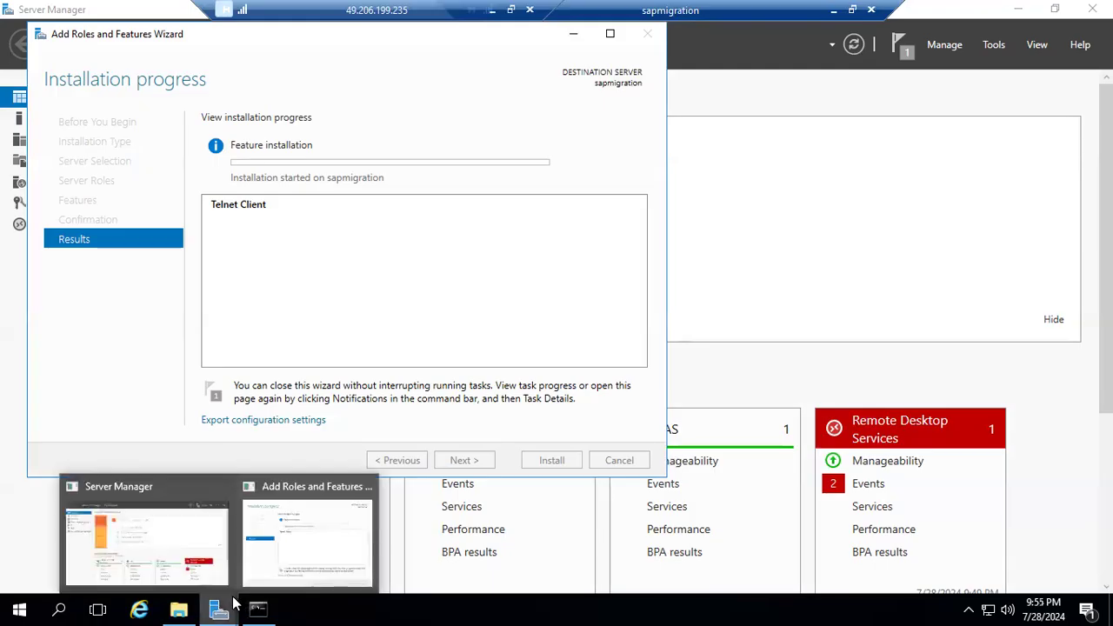
click(342, 527)
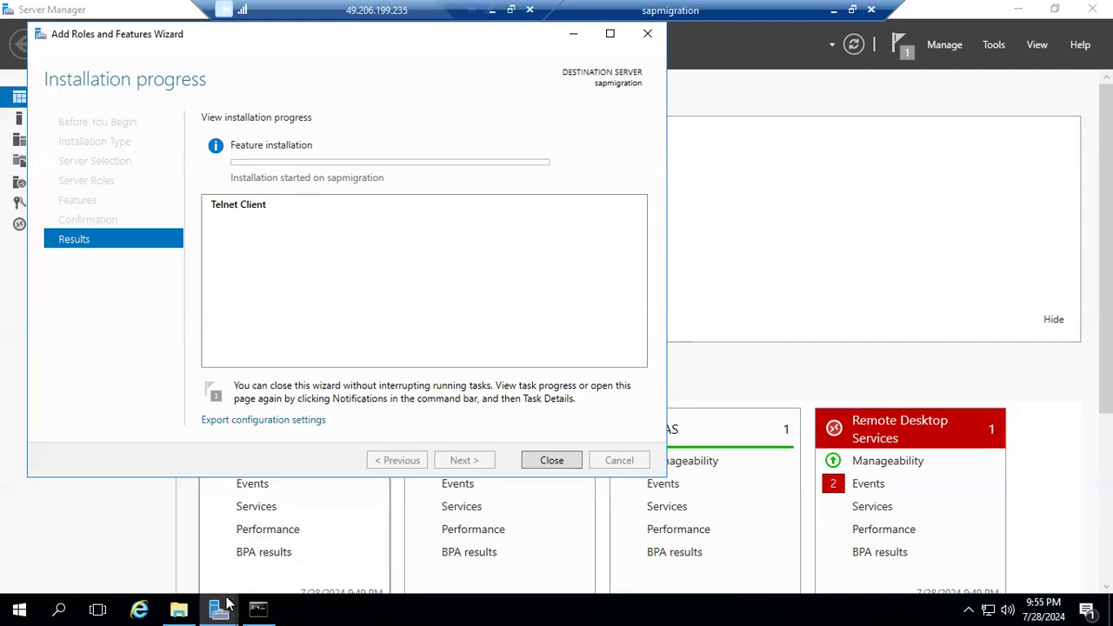
click(259, 608)
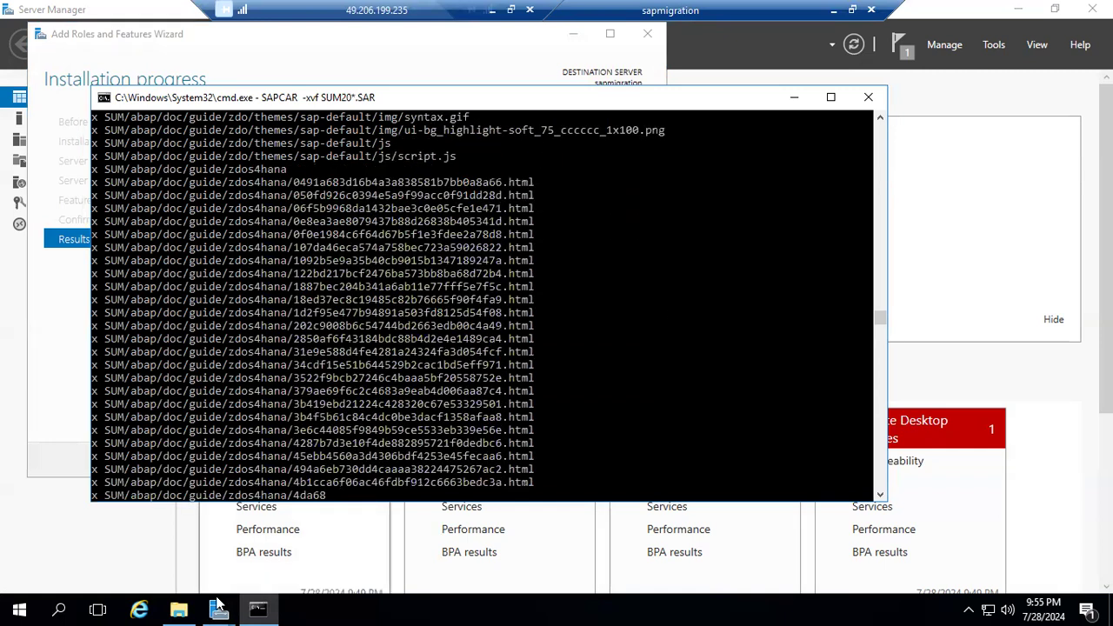
mouse_move(219, 607)
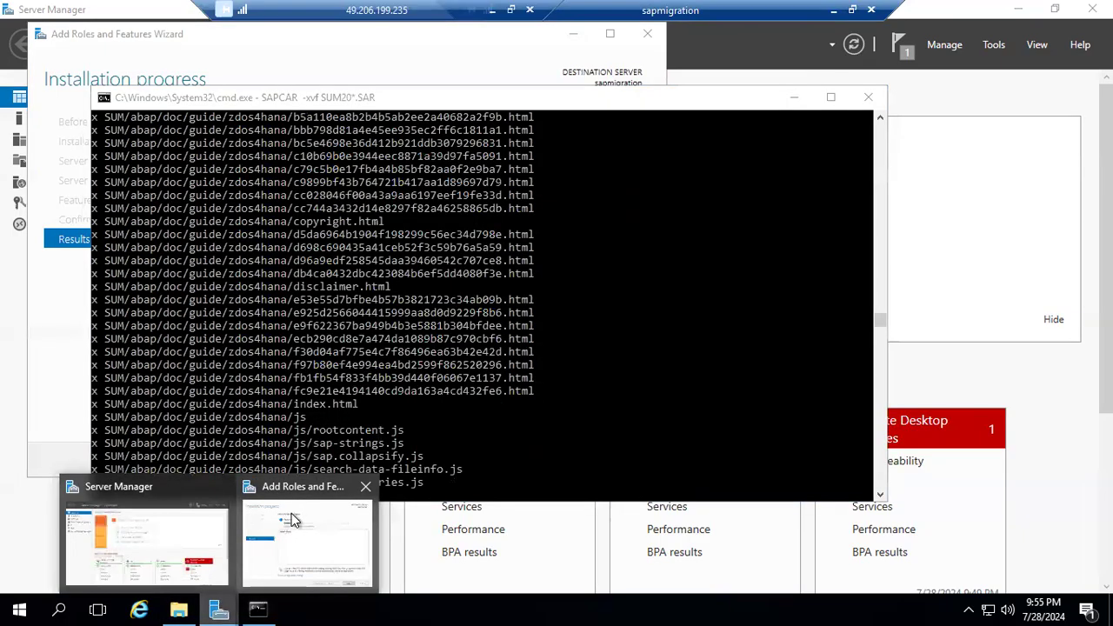
click(287, 522)
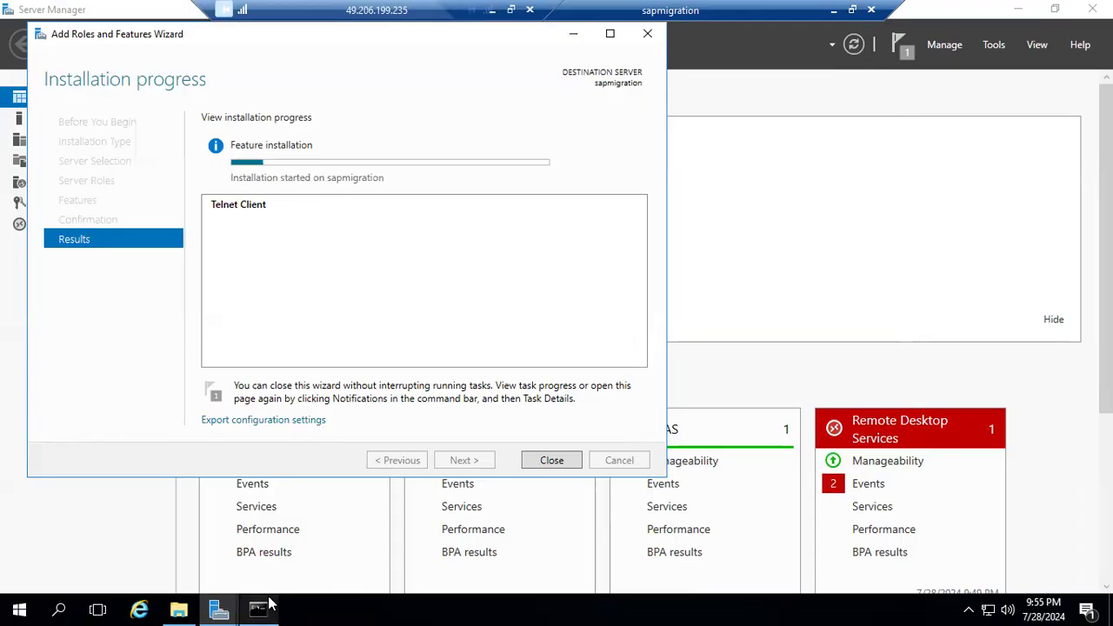
mouse_move(262, 603)
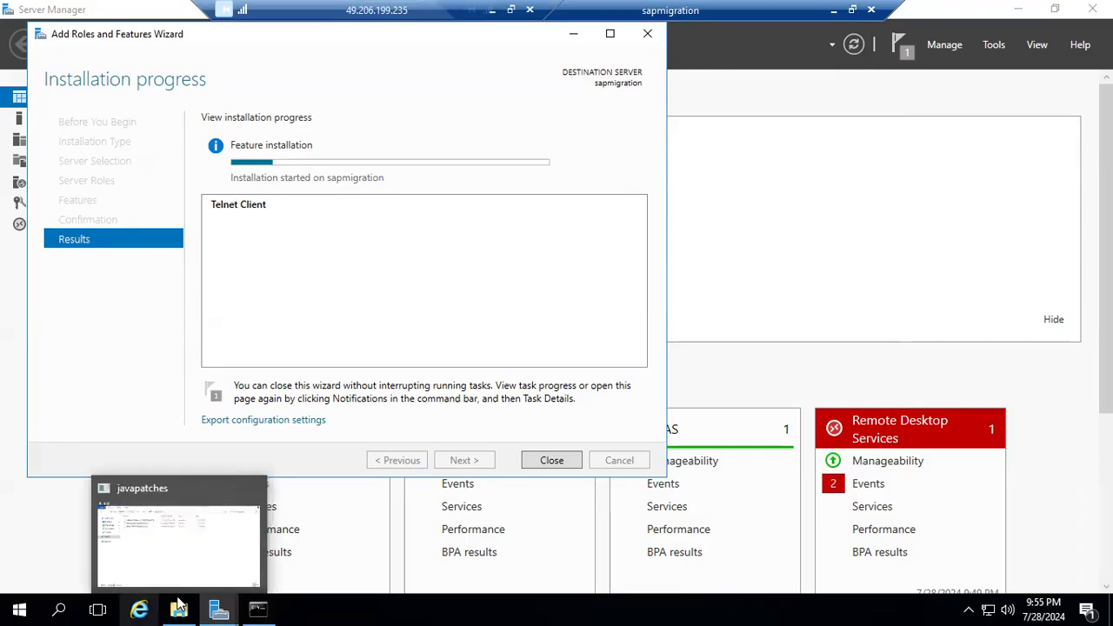
click(259, 606)
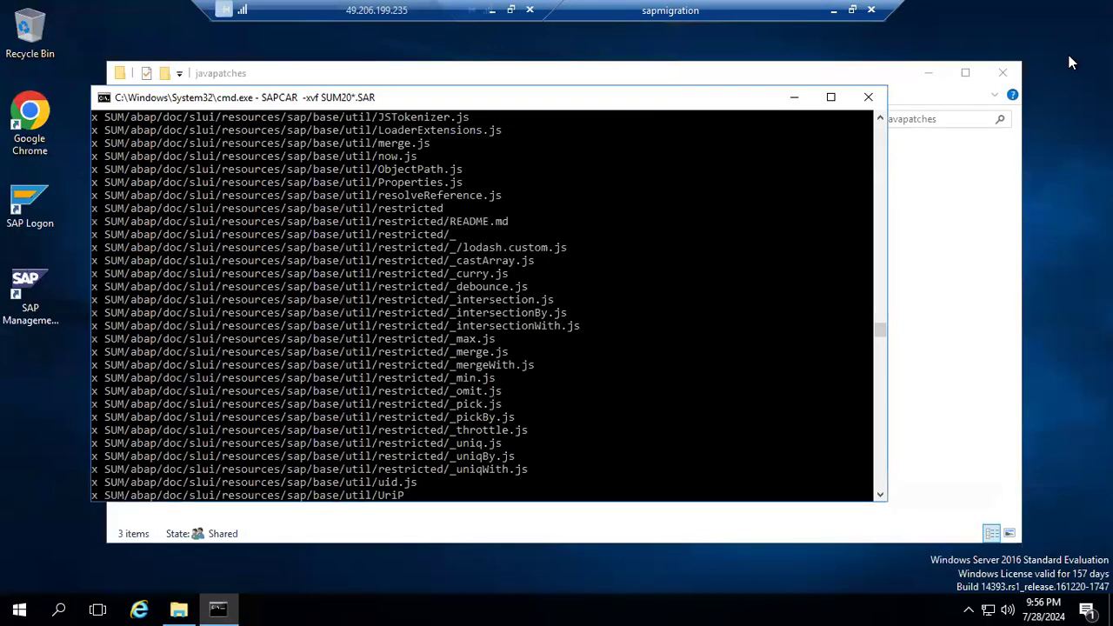
click(1003, 74)
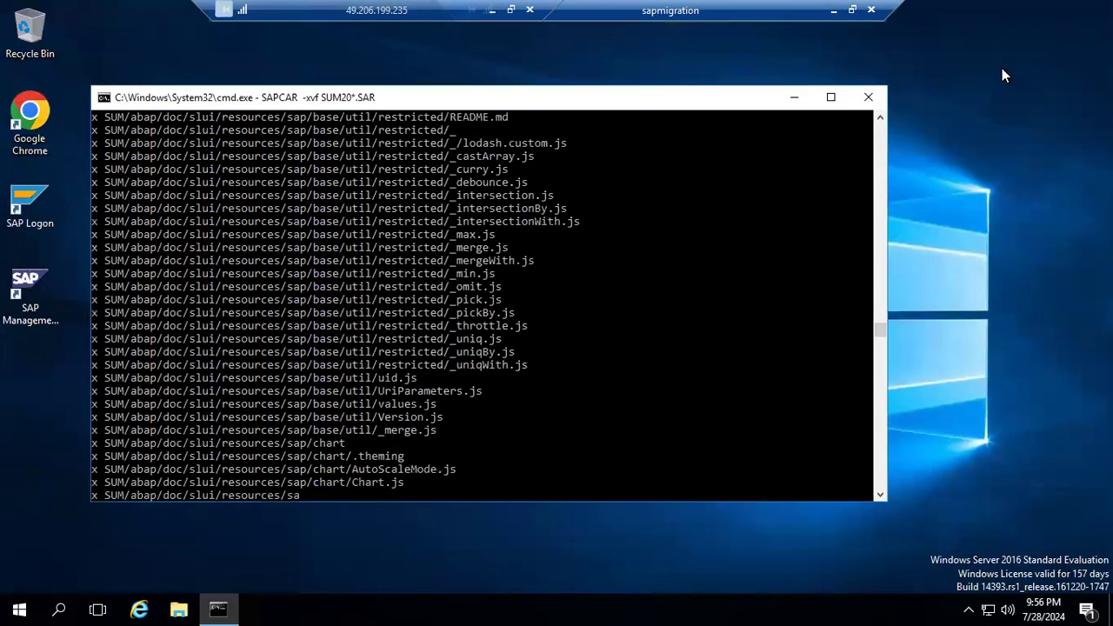
right_click(1002, 70)
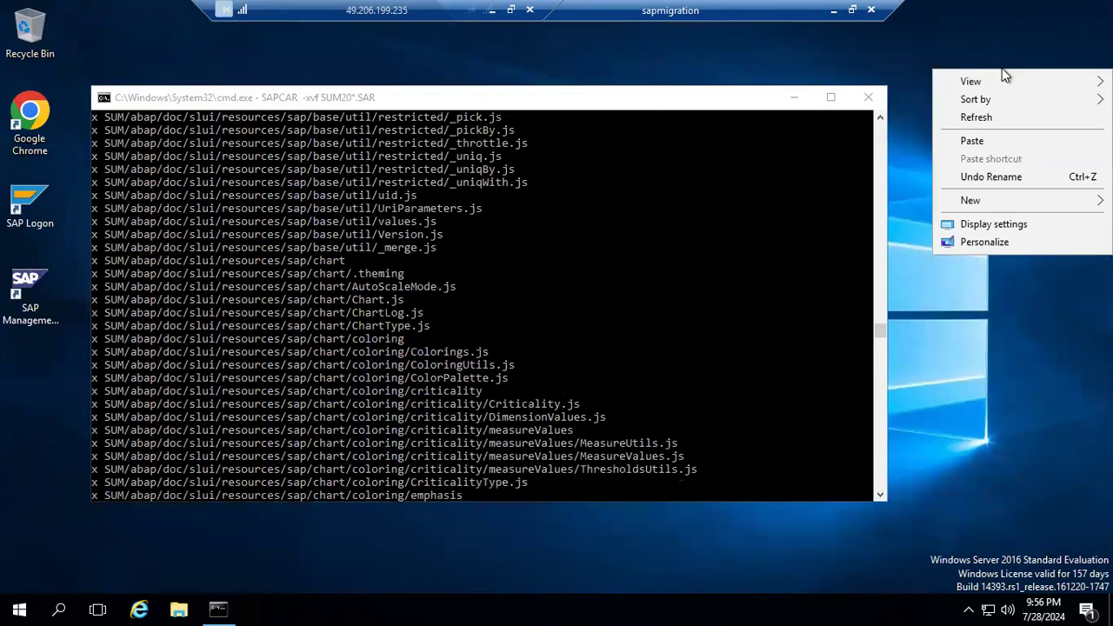
click(984, 117)
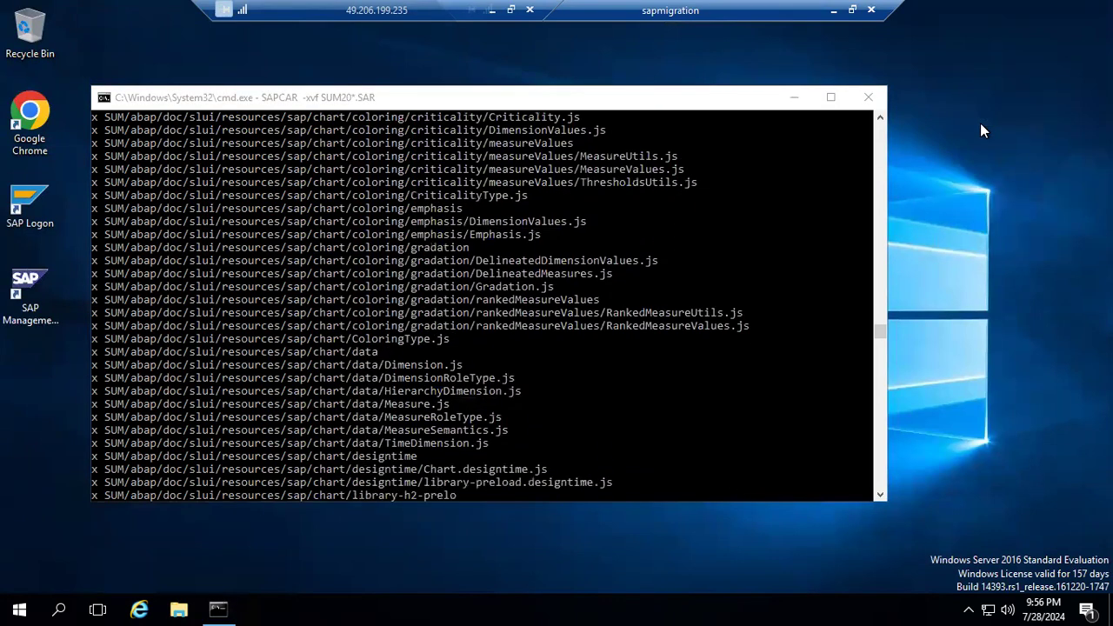
right_click(981, 123)
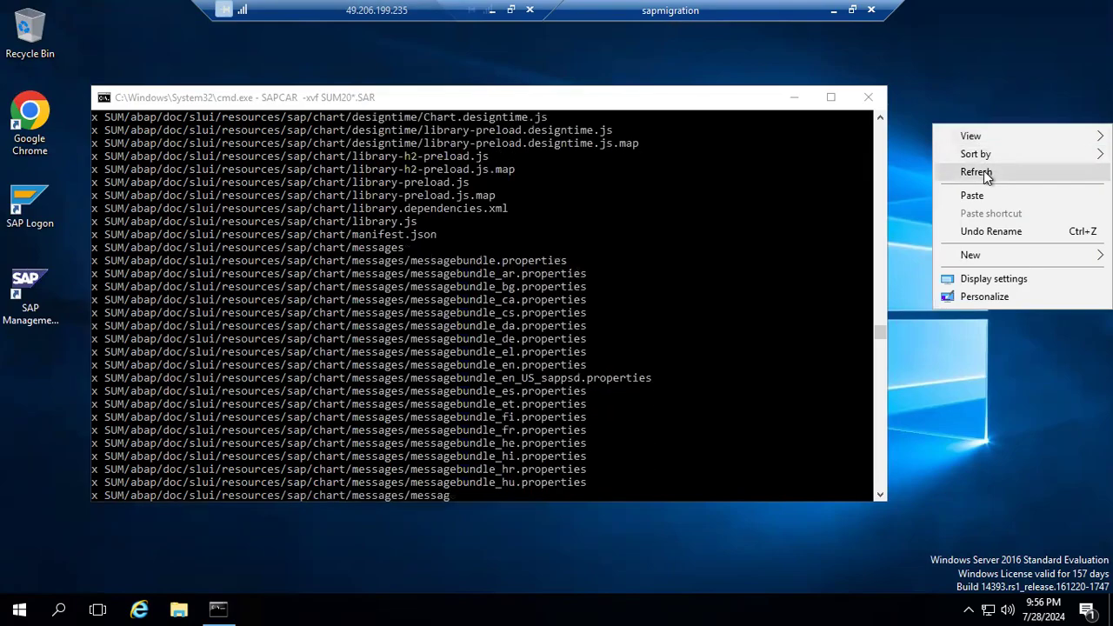
click(981, 169)
right_click(979, 175)
click(968, 216)
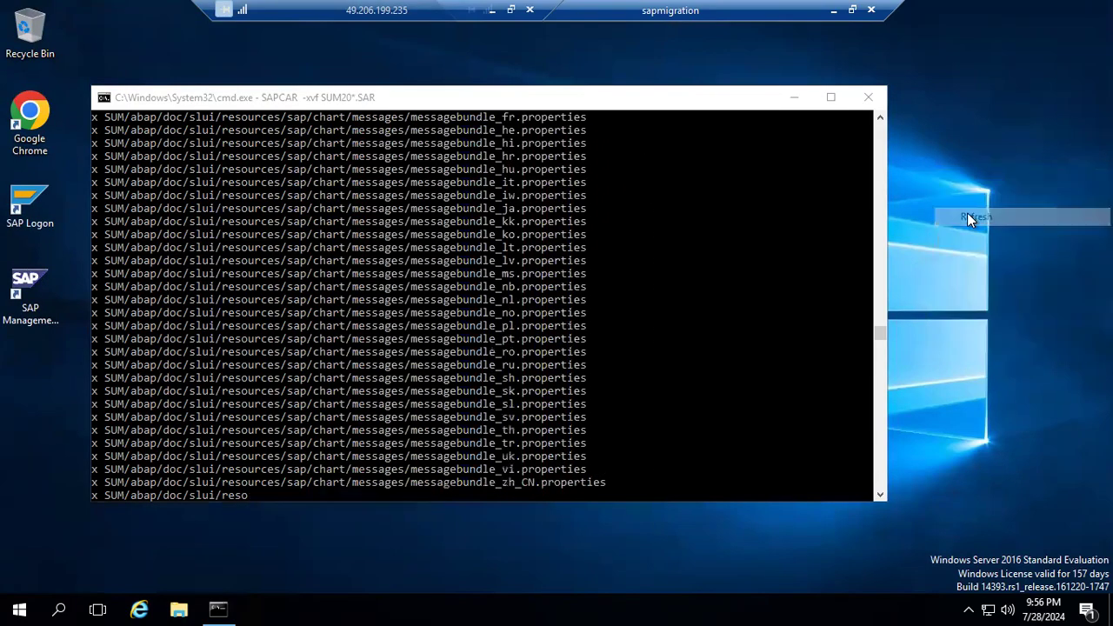
right_click(967, 213)
click(963, 260)
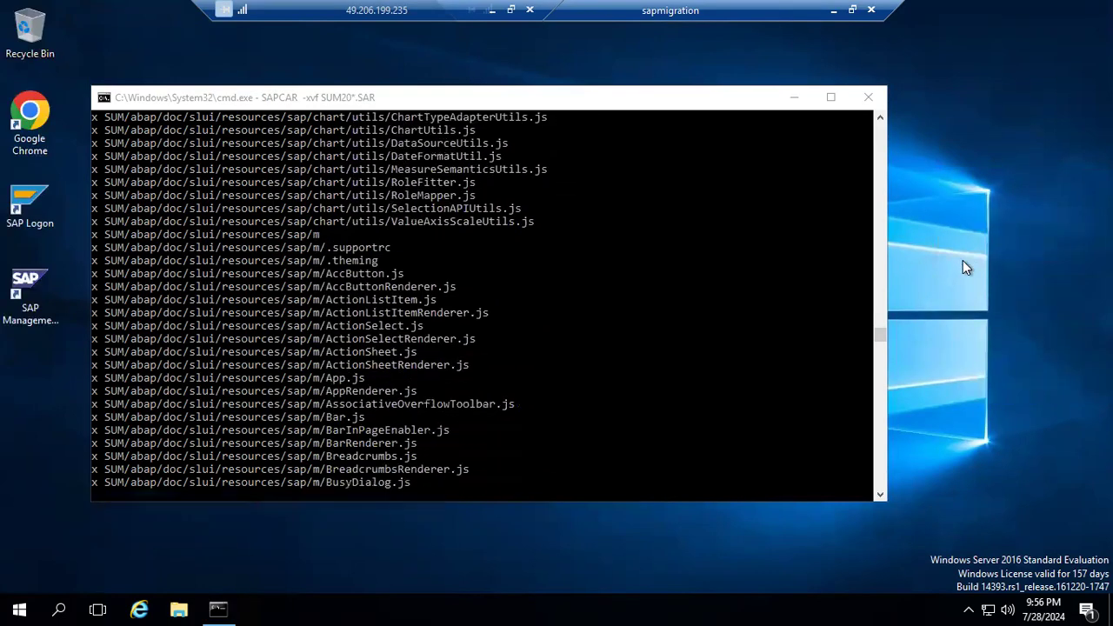
right_click(963, 260)
click(972, 307)
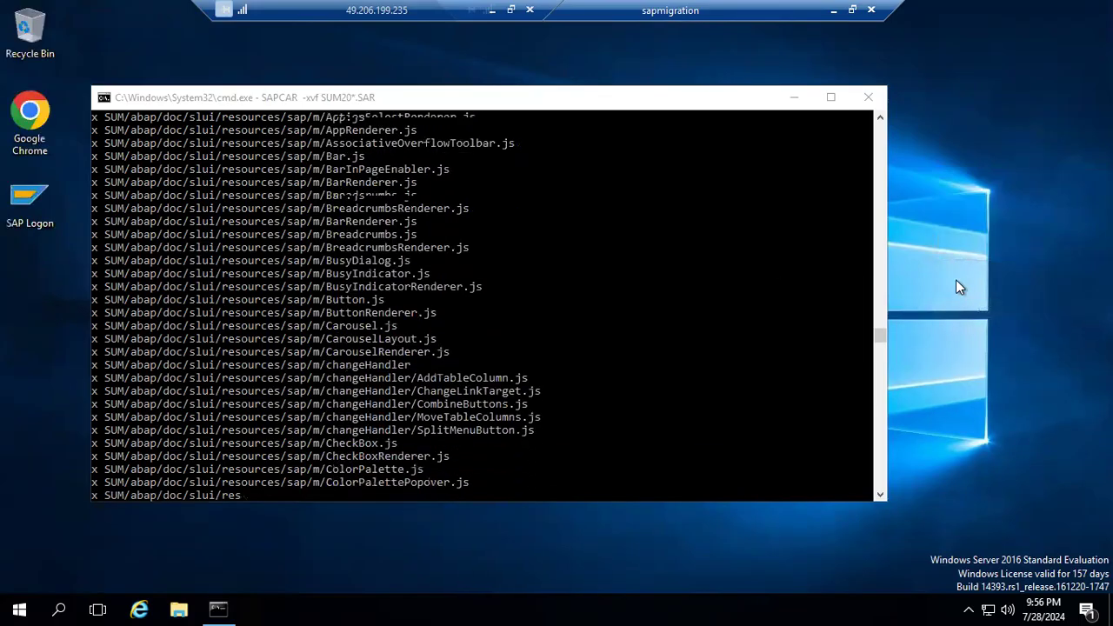
right_click(956, 280)
click(952, 332)
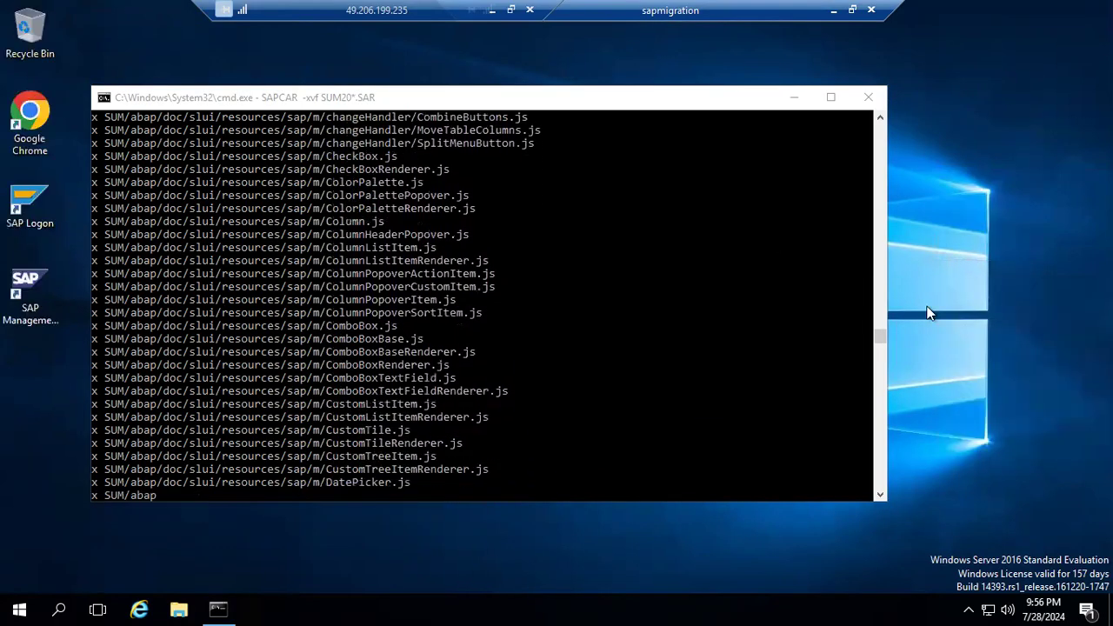
right_click(927, 332)
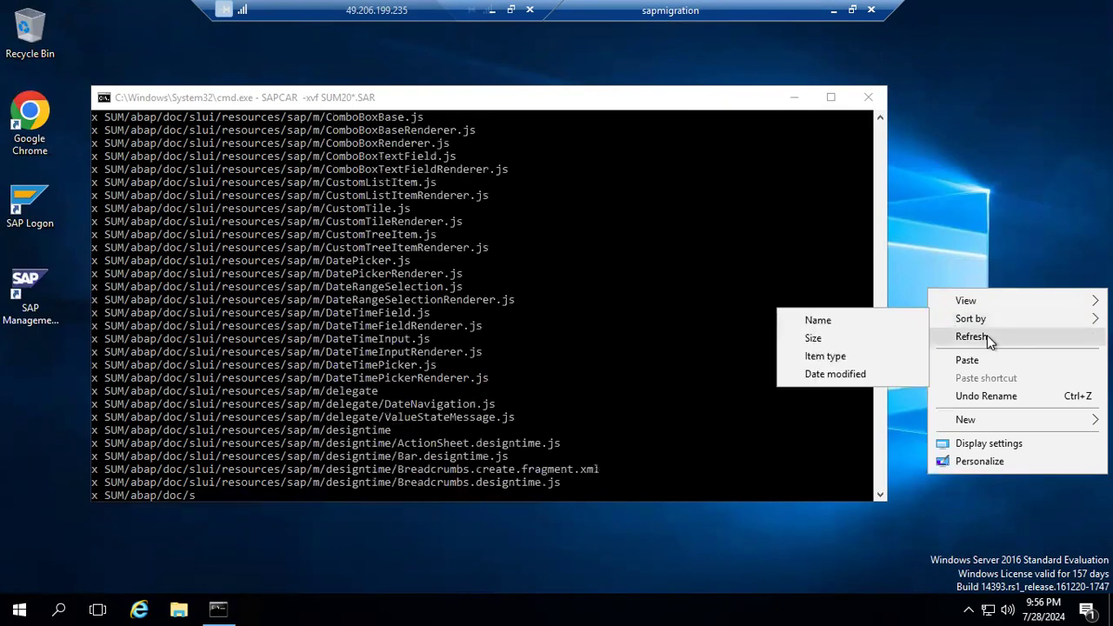
click(987, 335)
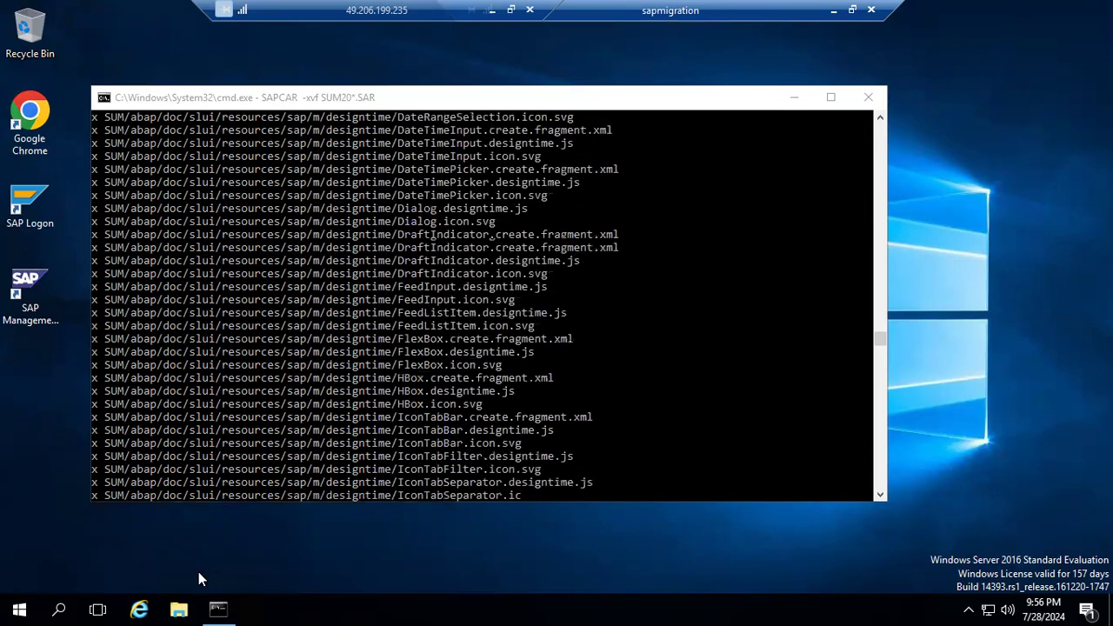
mouse_move(218, 604)
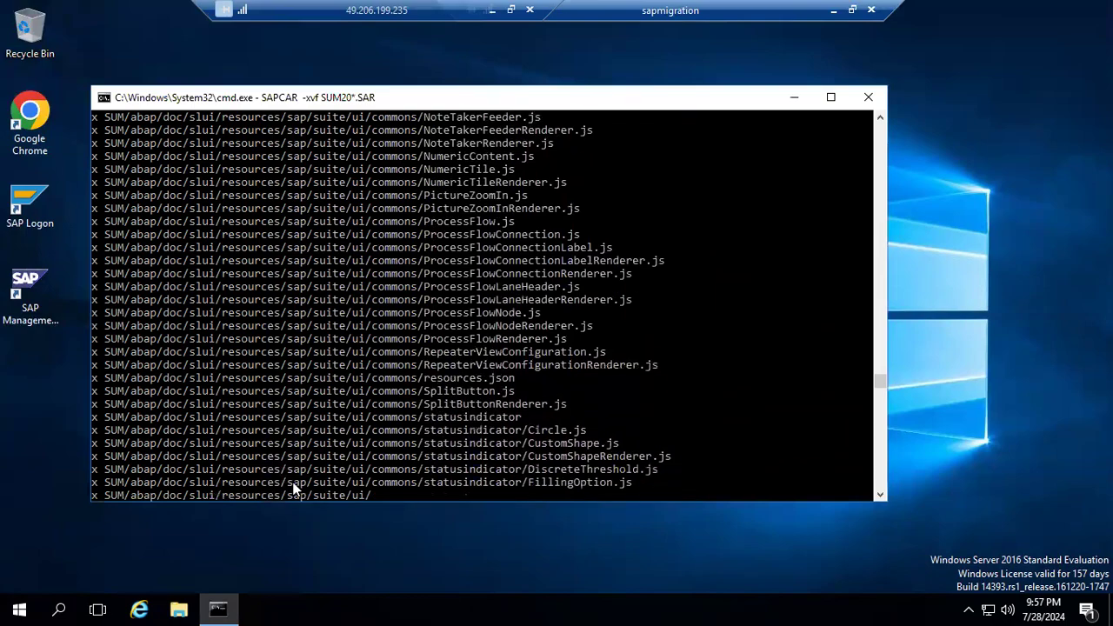
Minimize the SAPCAR extraction window and open a new Command Prompt as administrator, allowing it to make changes.
mouse_move(237, 604)
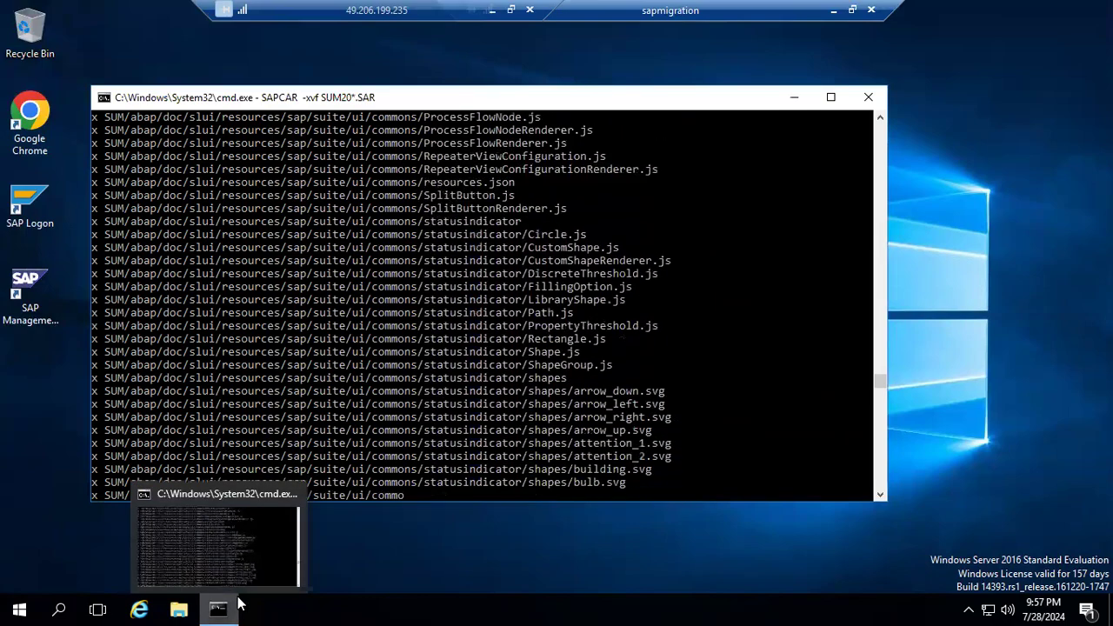
click(235, 605)
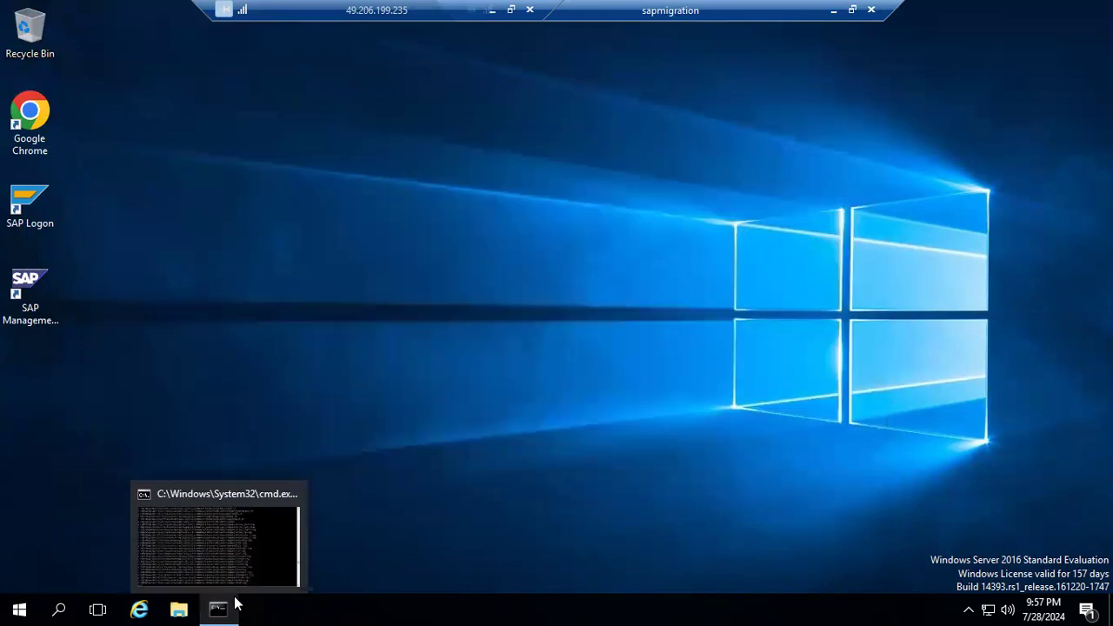
click(58, 605)
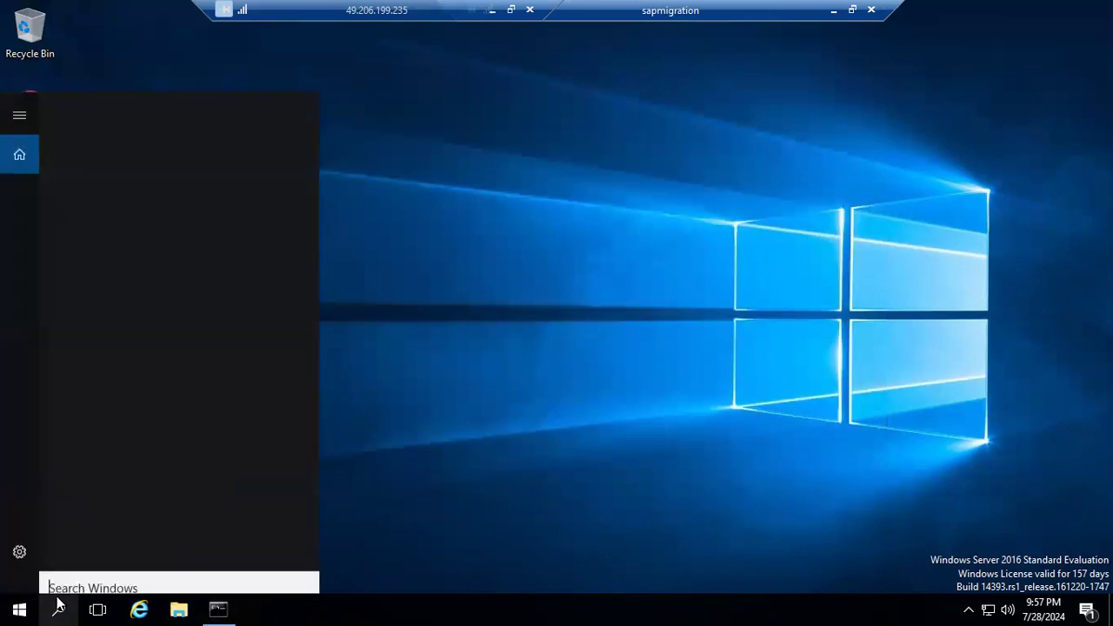
text(cmd)
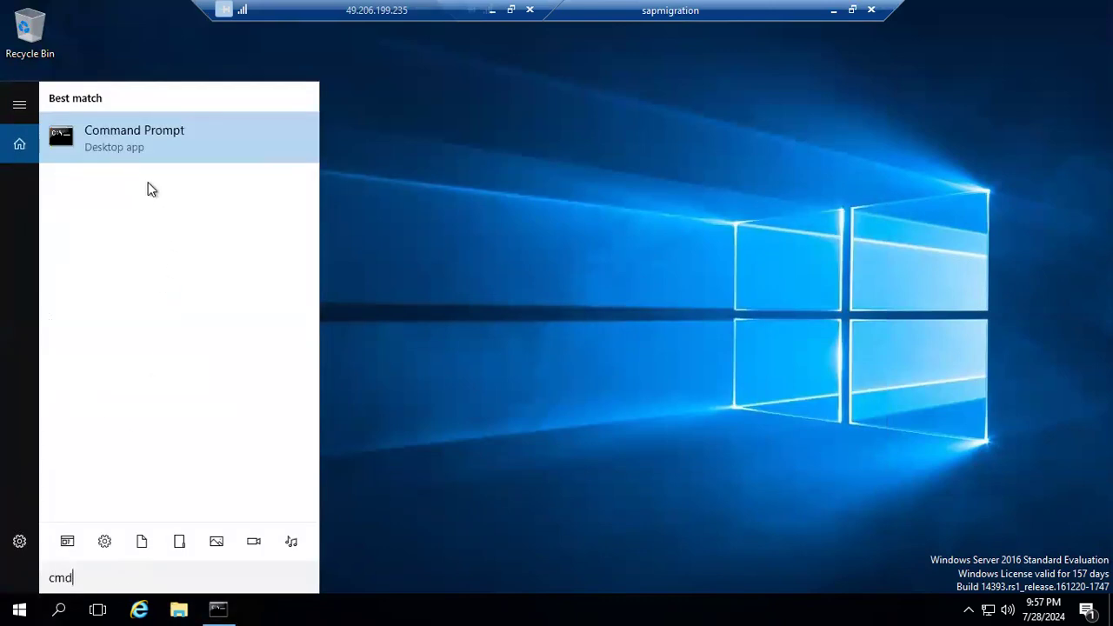
right_click(107, 135)
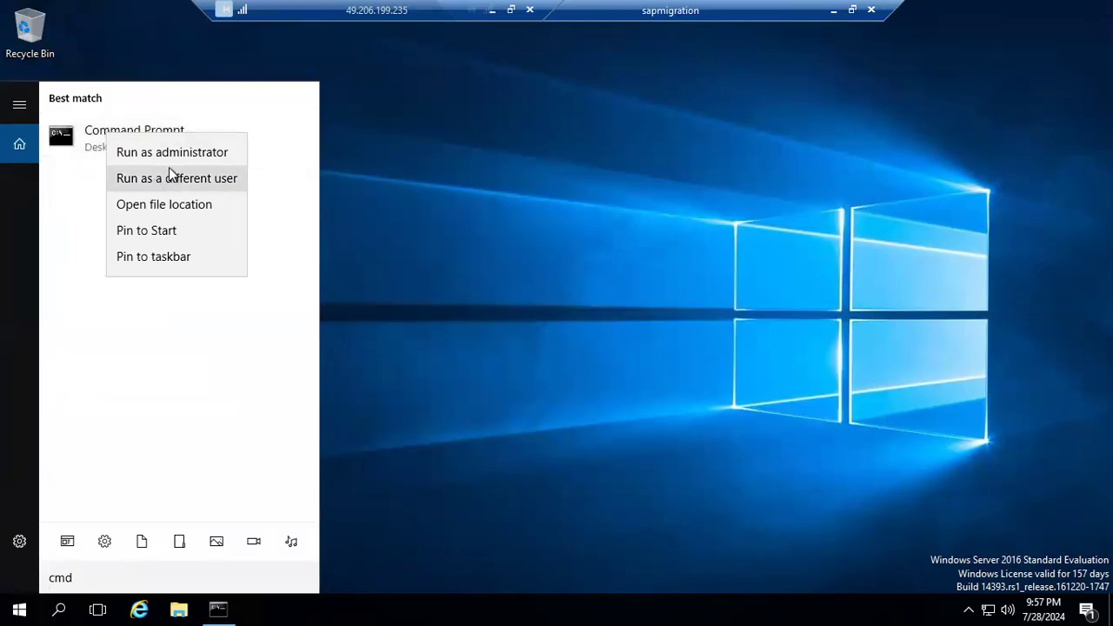
click(178, 158)
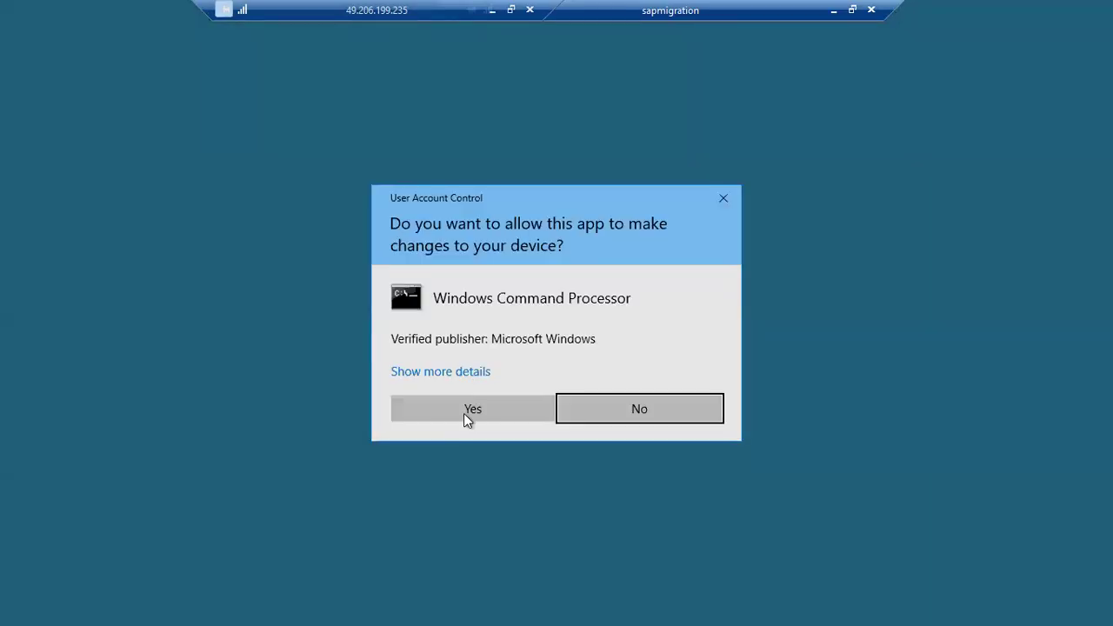
click(464, 413)
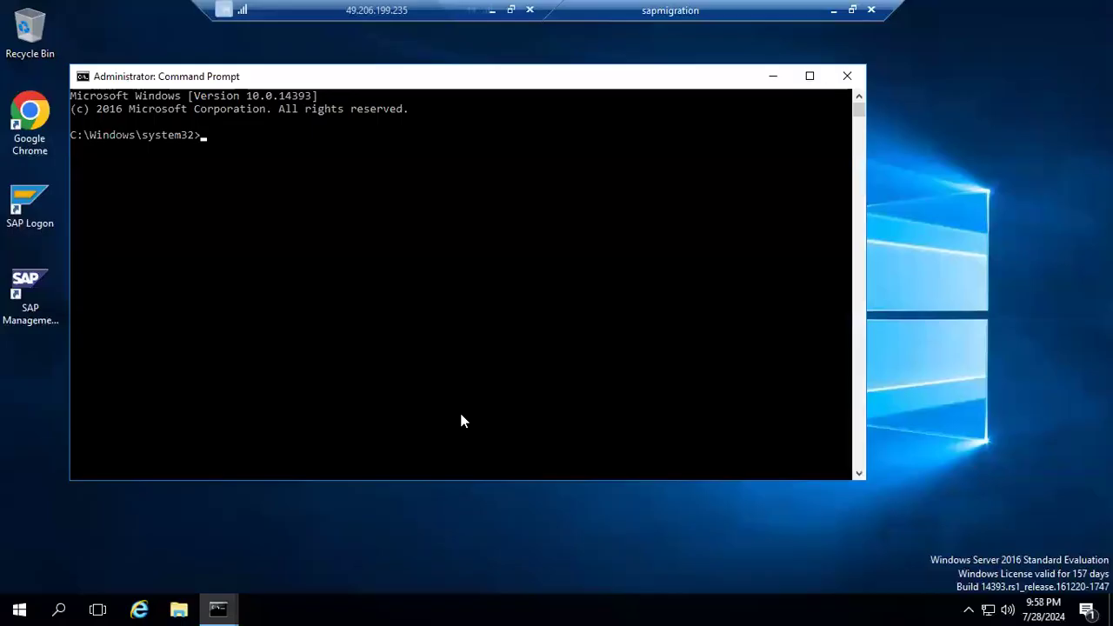
Change to the /usr/sap/NJP/SUM directory on the E: drive and list its contents.
key(Return)
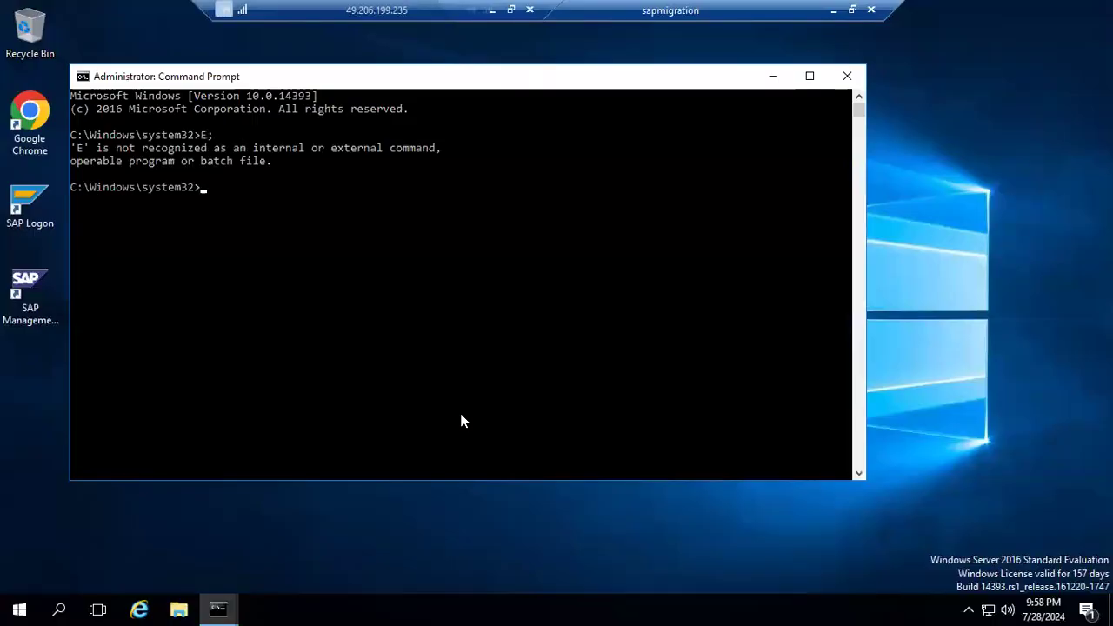
text(E;)
key(Return)
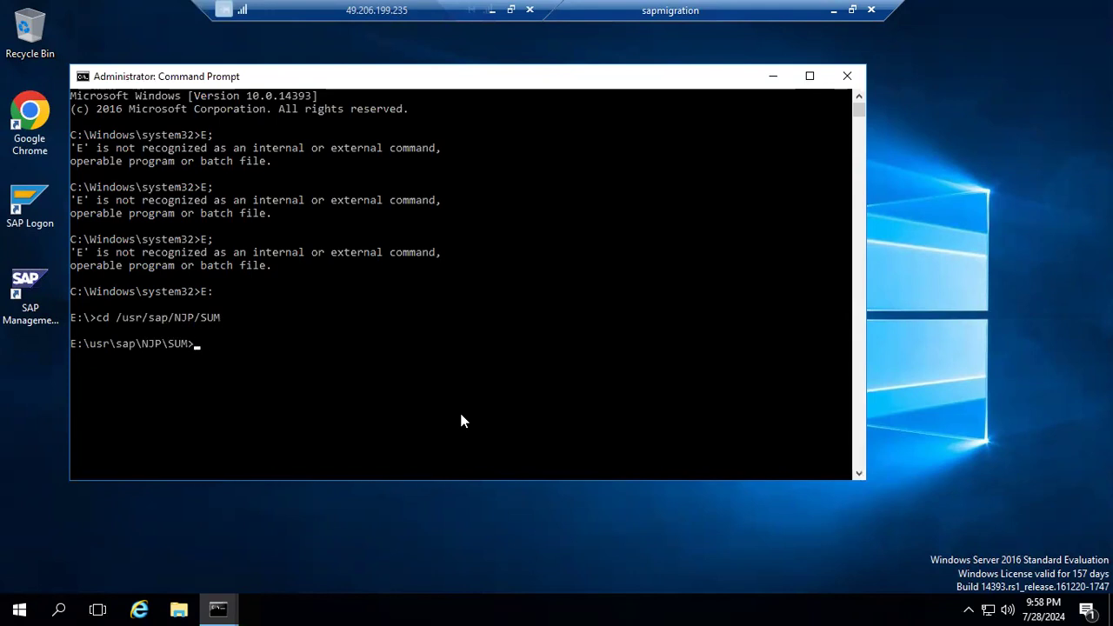
text(dir)
key(Return)
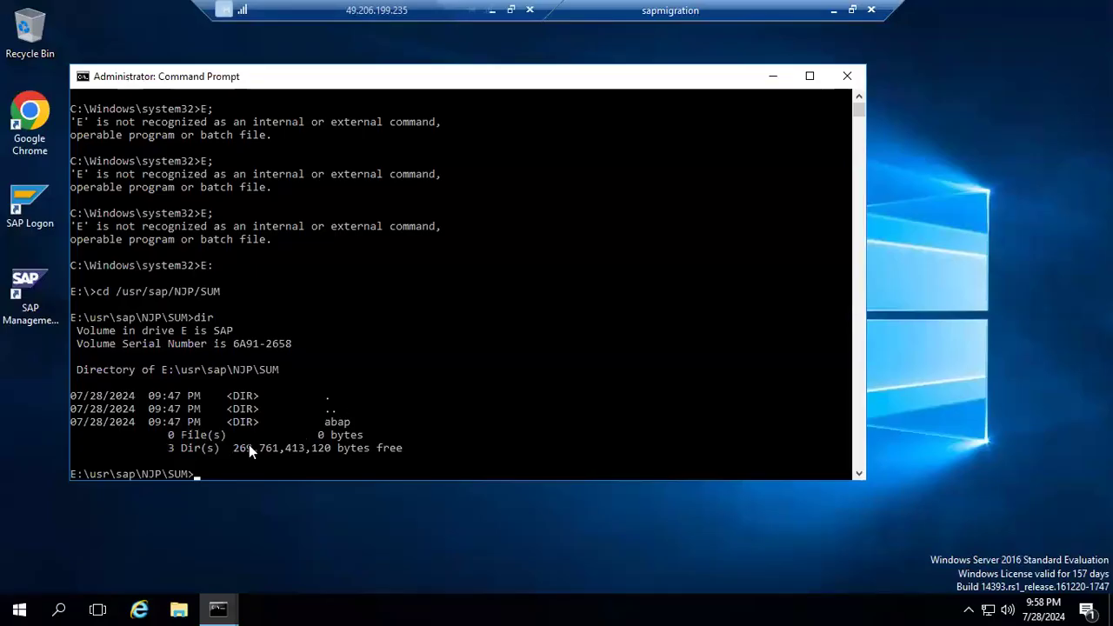
click(219, 609)
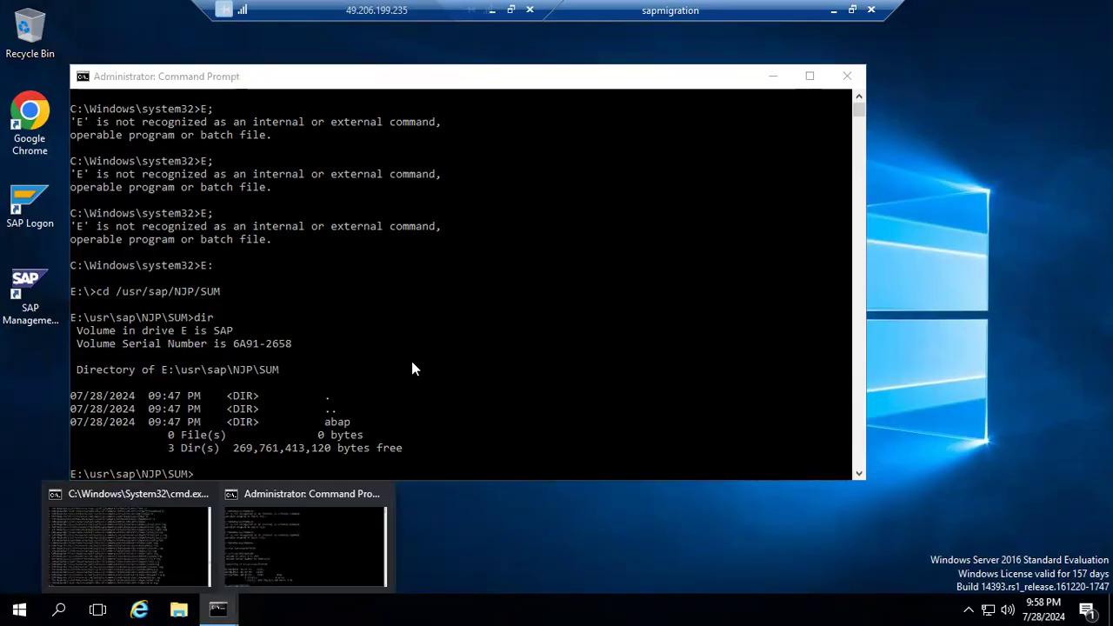
click(292, 404)
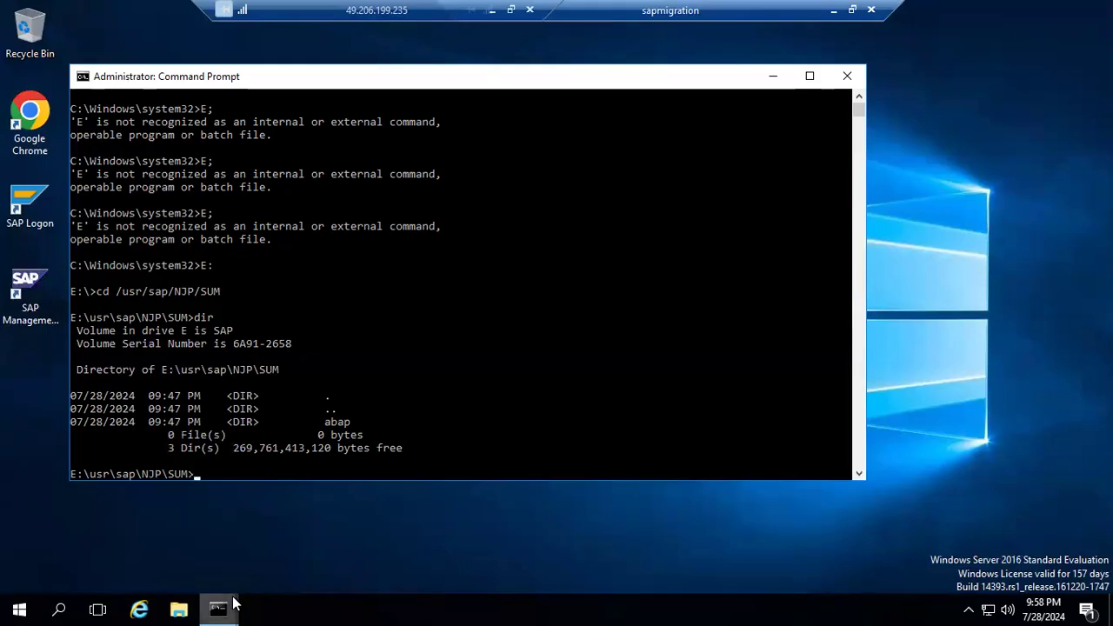
Bring up the SAPCAR extraction window to check its progress and refresh the desktop.
mouse_move(233, 603)
click(128, 532)
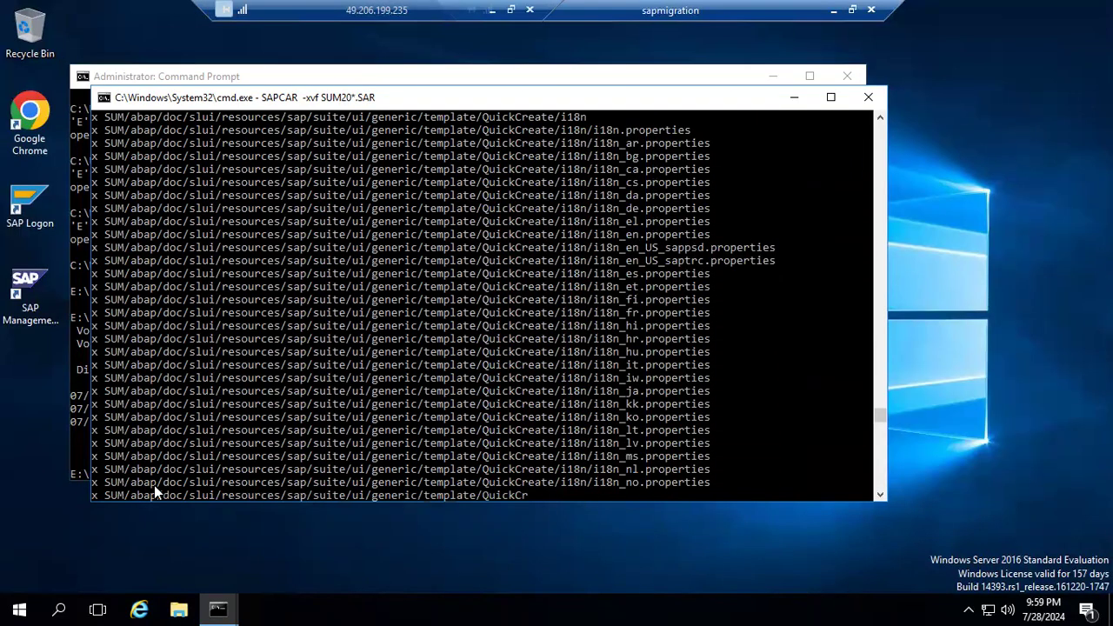
click(180, 606)
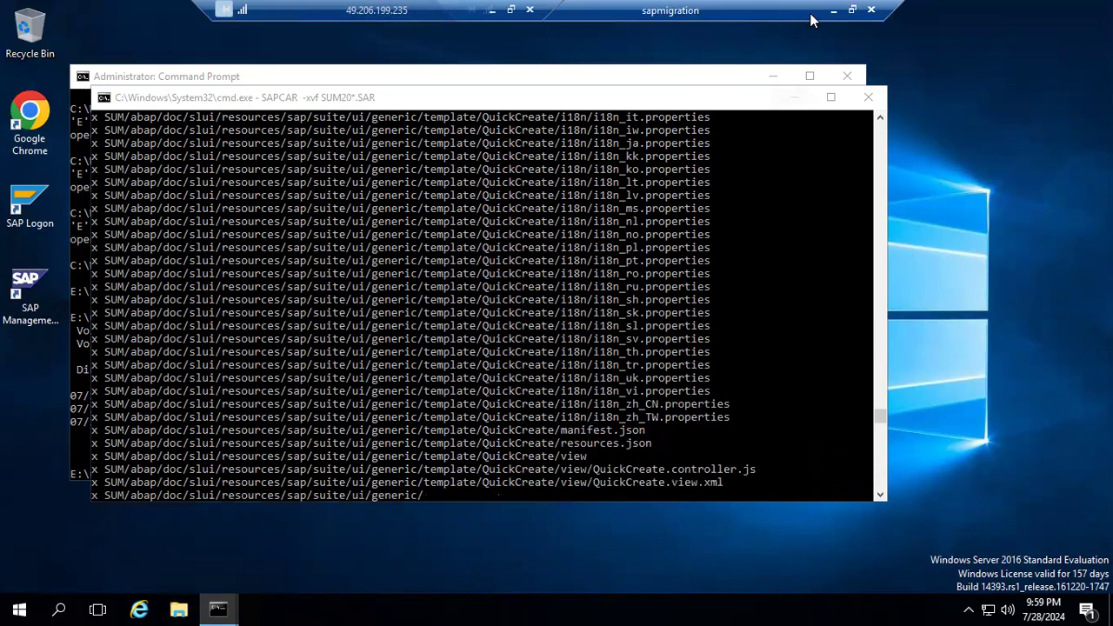
right_click(930, 186)
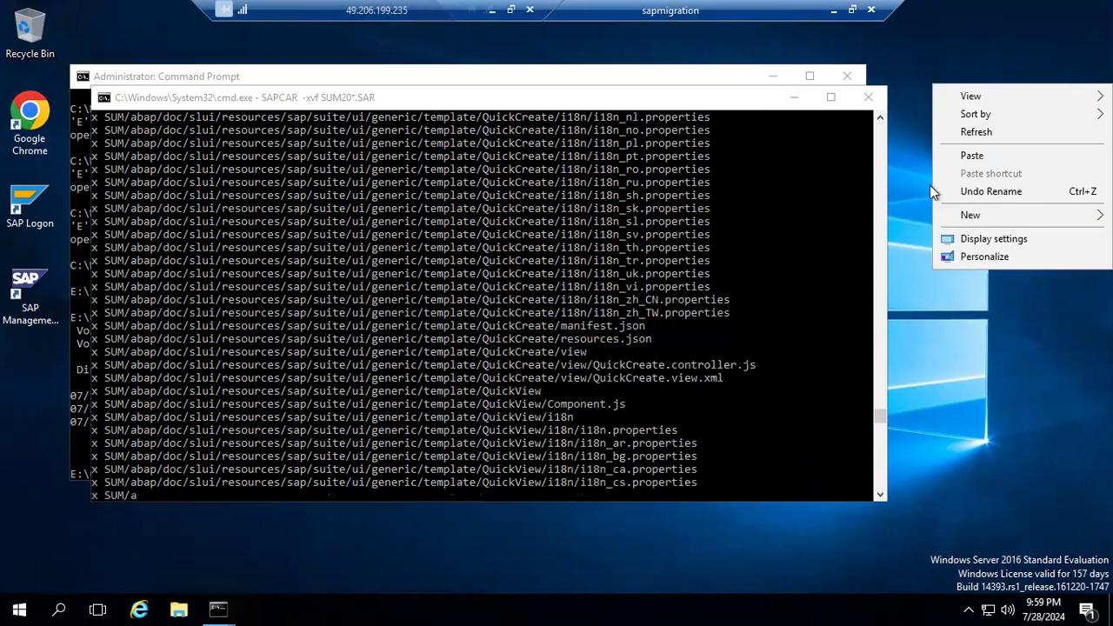
click(955, 133)
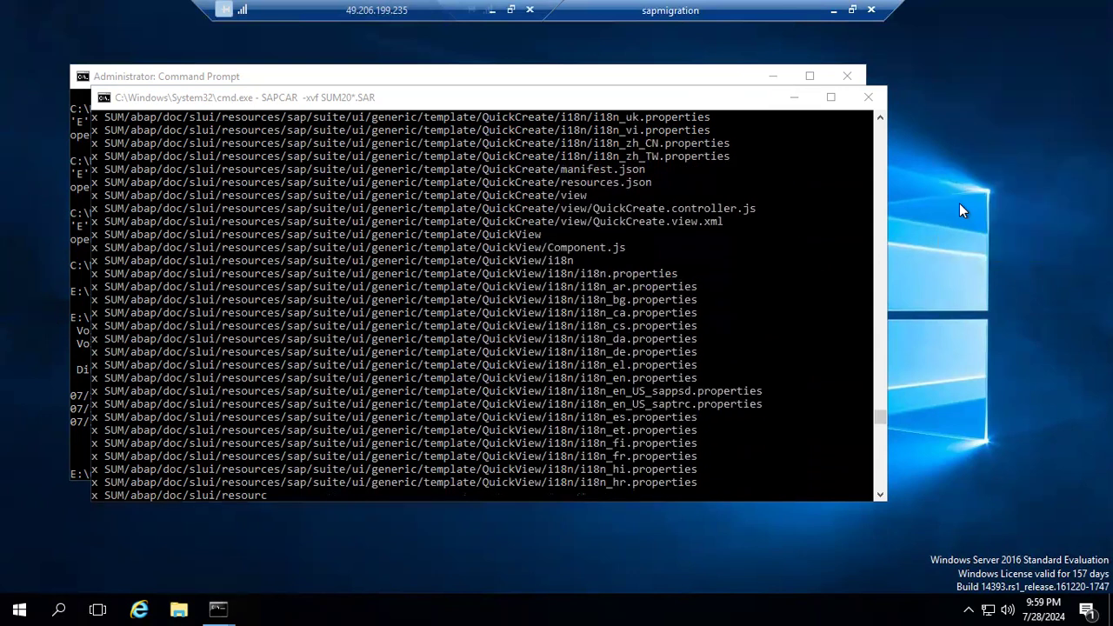
Open File Explorer and browse to the usr\sap folder on the SAP (E:) drive.
key(super+e)
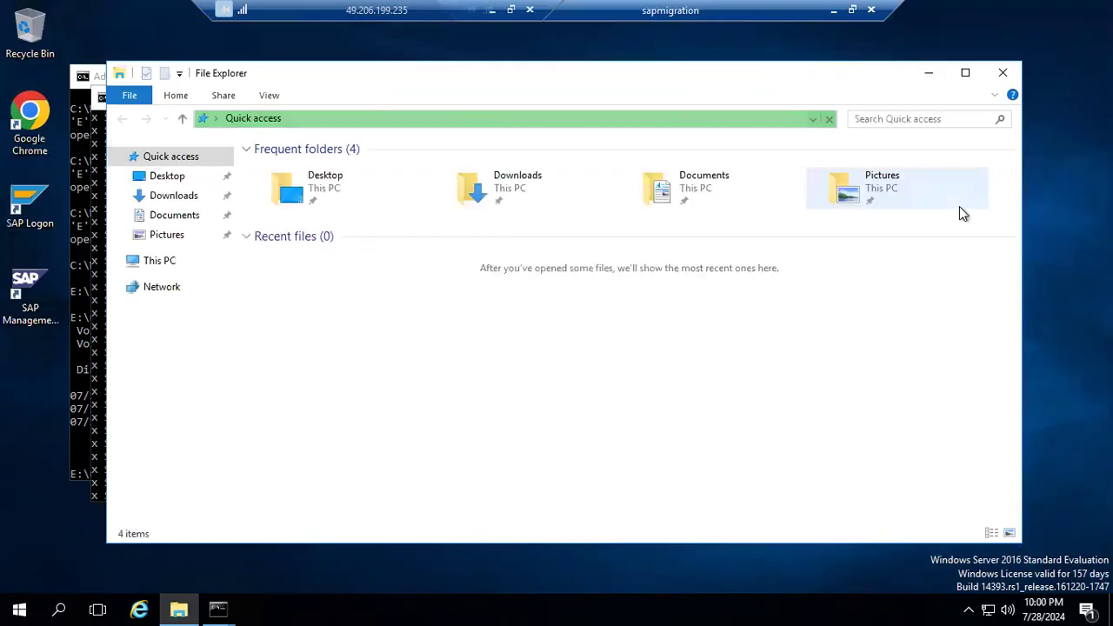
click(153, 262)
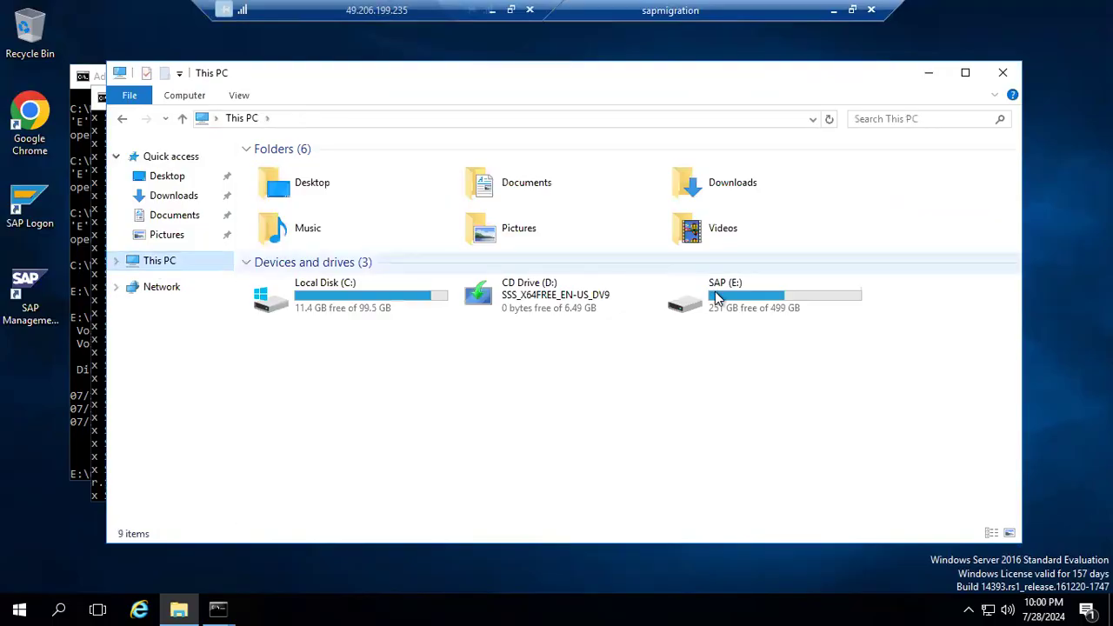
double_click(718, 296)
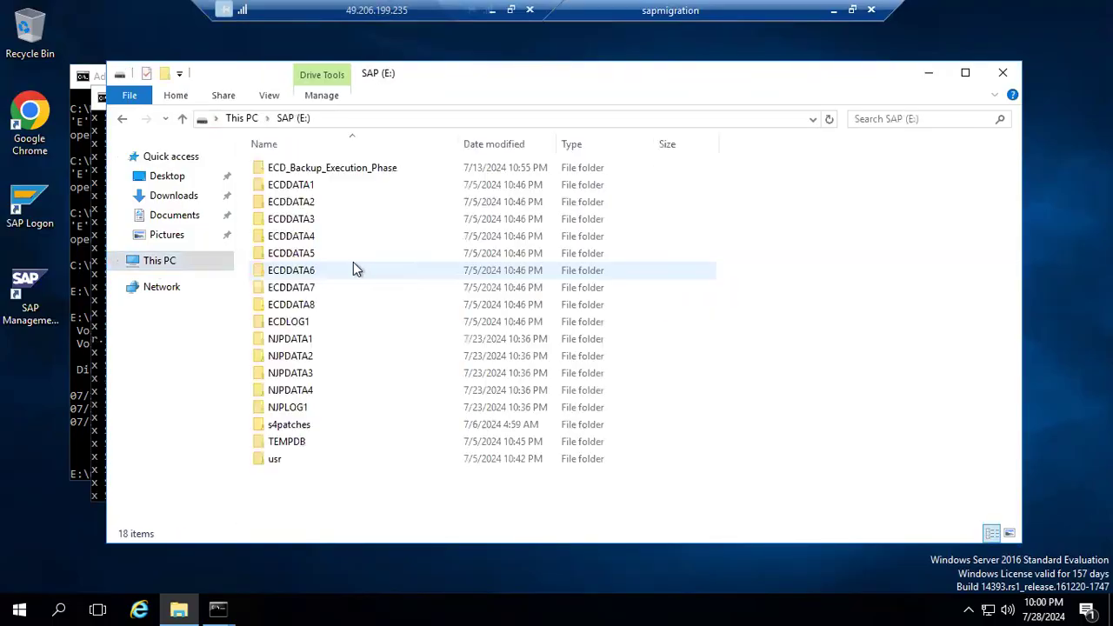
click(276, 461)
double_click(276, 459)
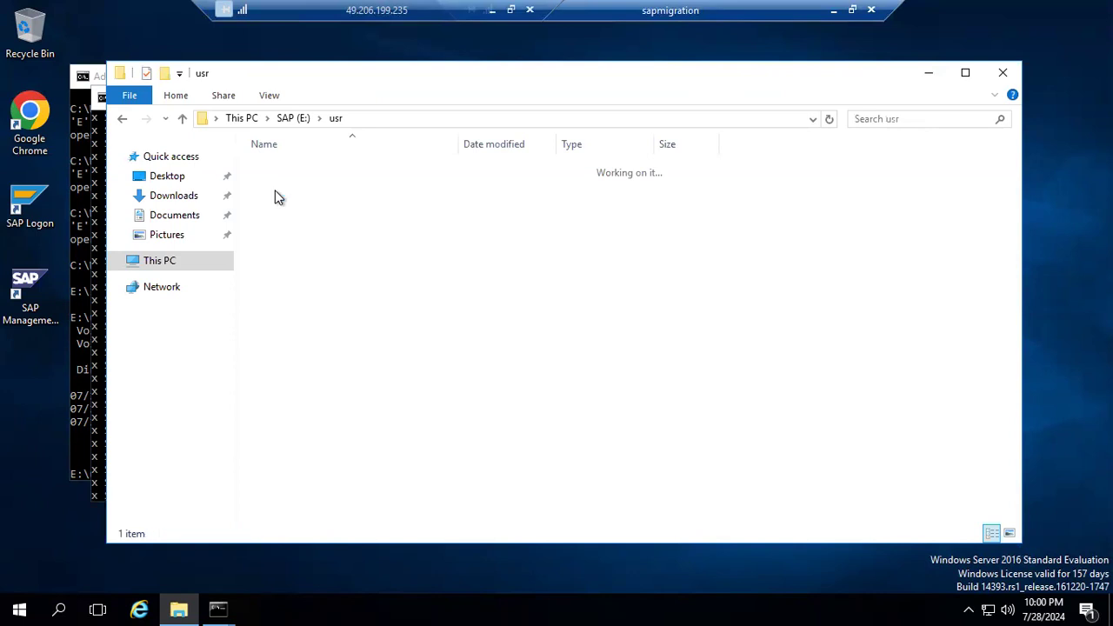
click(277, 172)
click(277, 173)
click(283, 190)
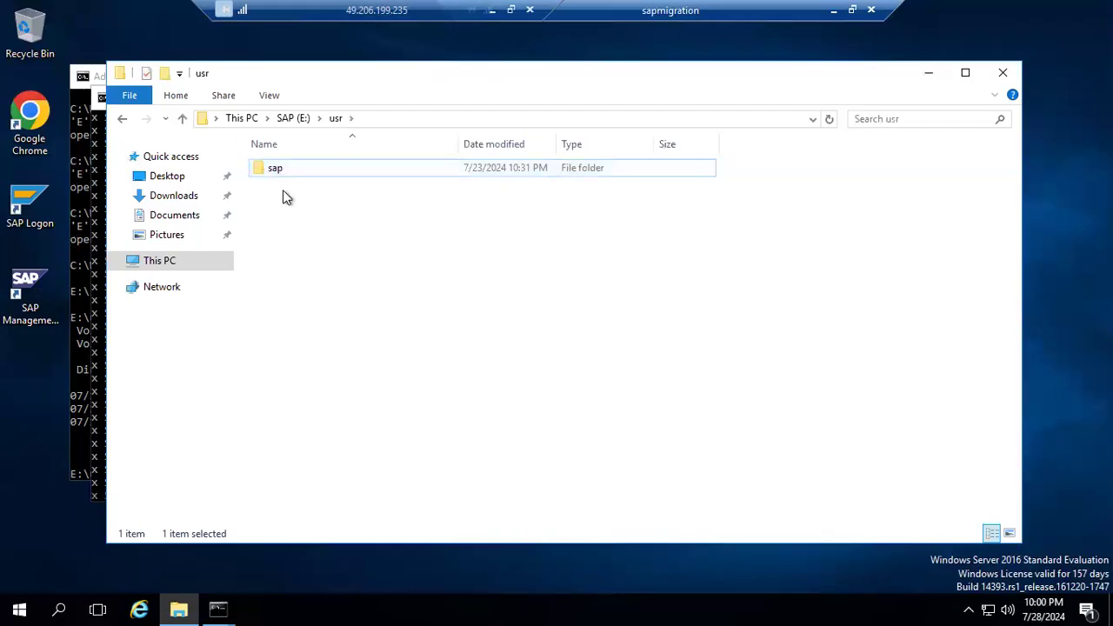
click(278, 172)
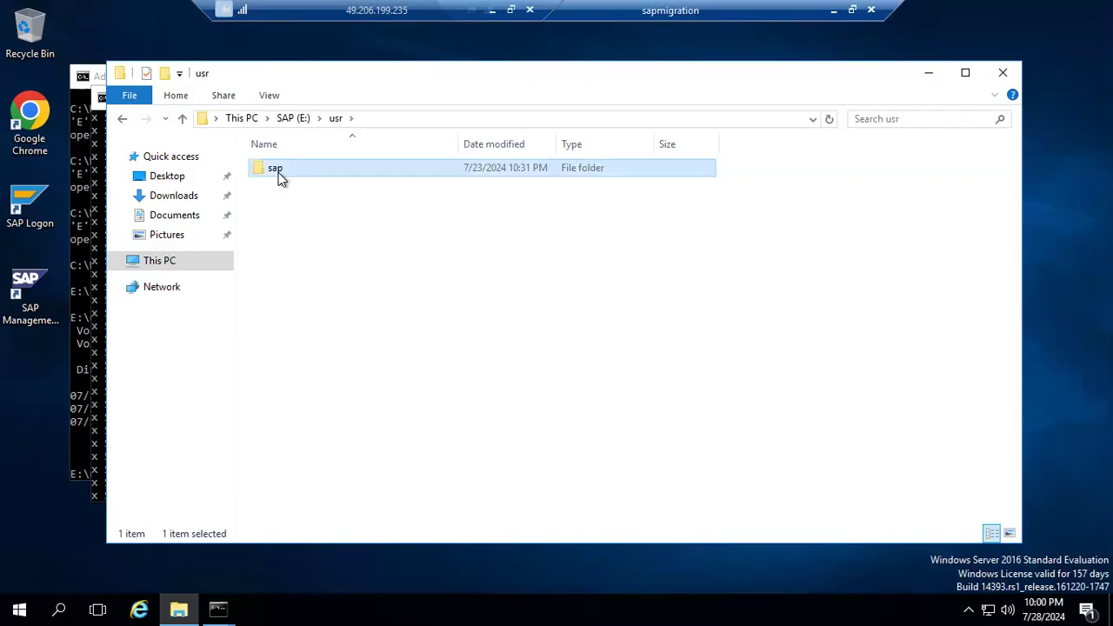
double_click(279, 172)
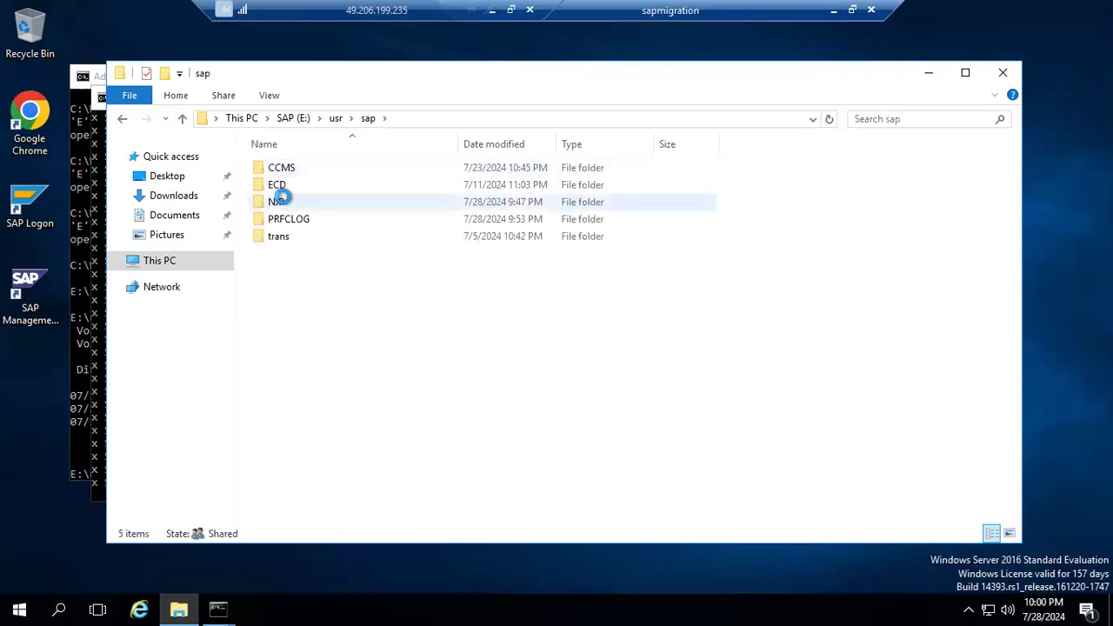
Open the NJP\SUM folder to examine its extracted contents, and bring up the running SAPCAR extraction window again.
double_click(286, 202)
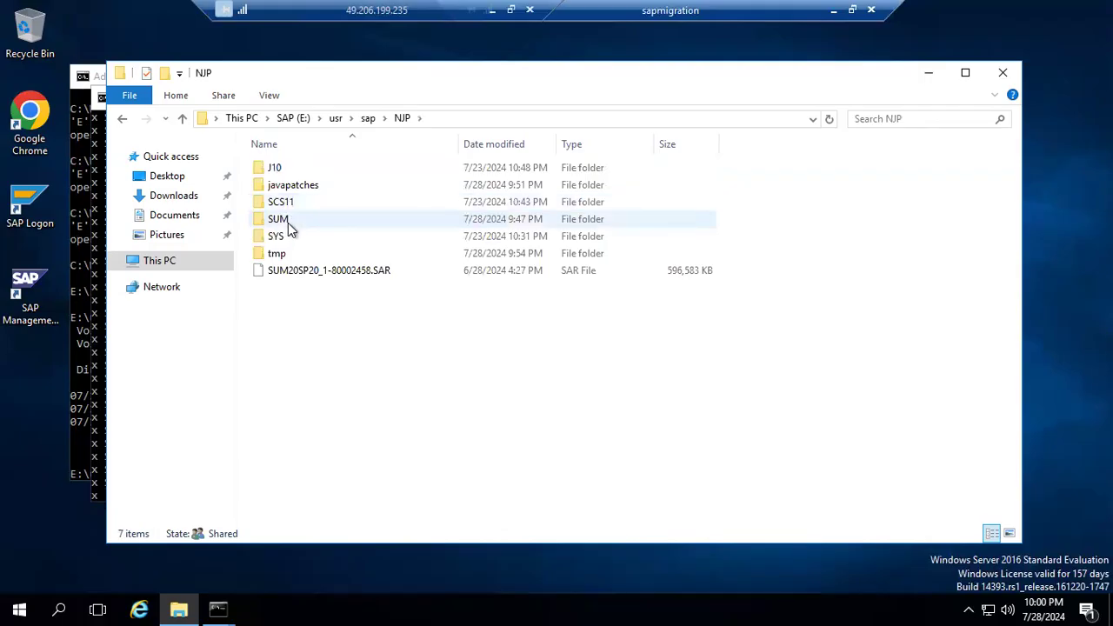
click(279, 219)
click(278, 219)
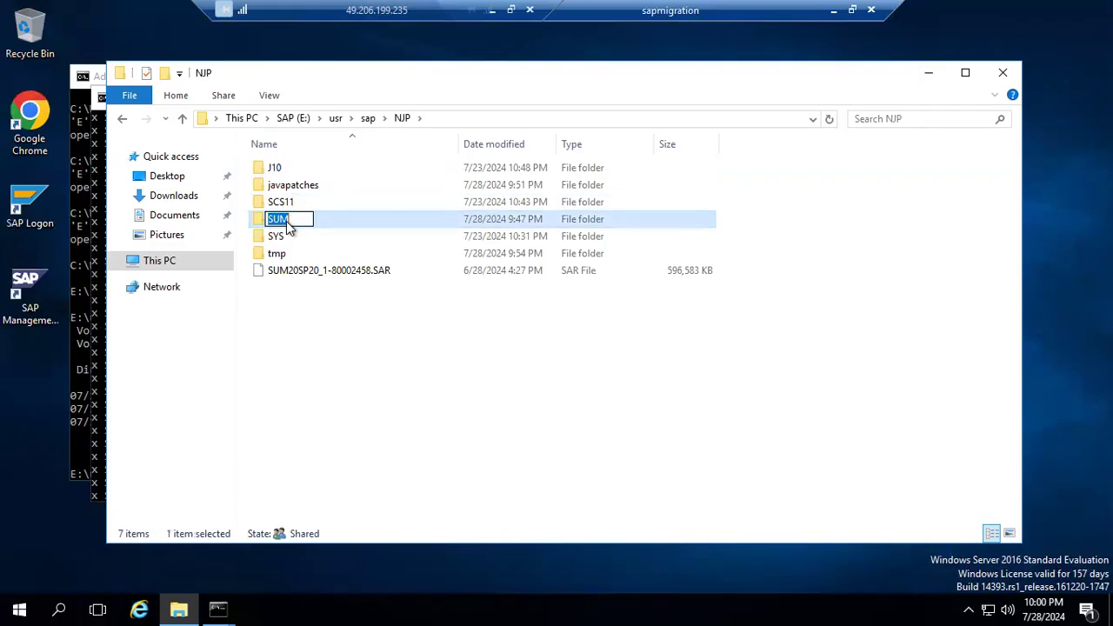
click(283, 237)
click(280, 221)
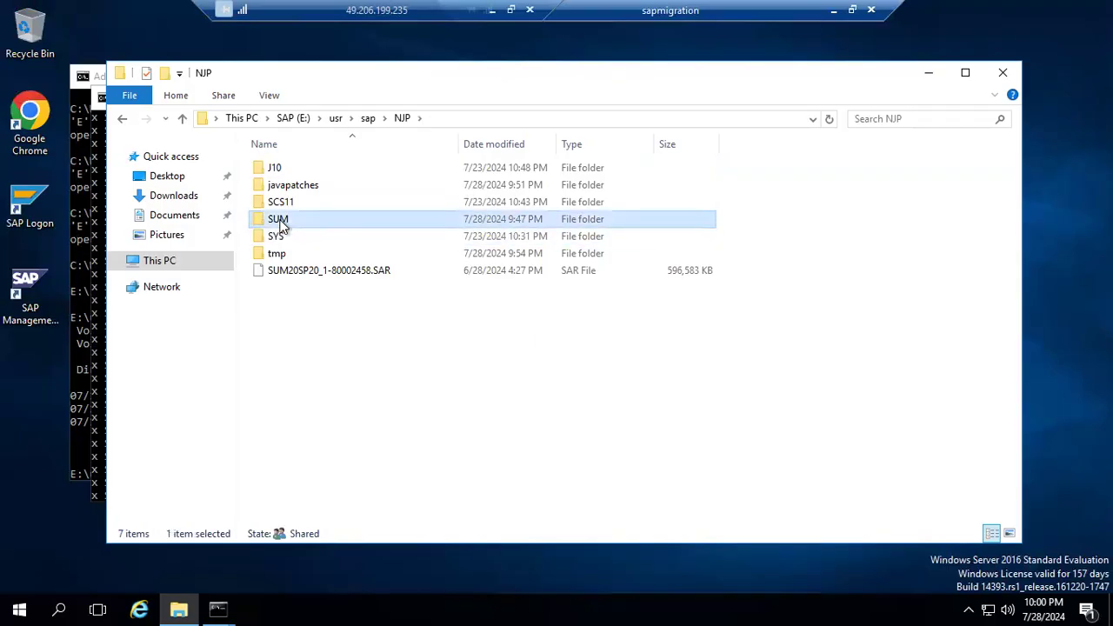
double_click(280, 221)
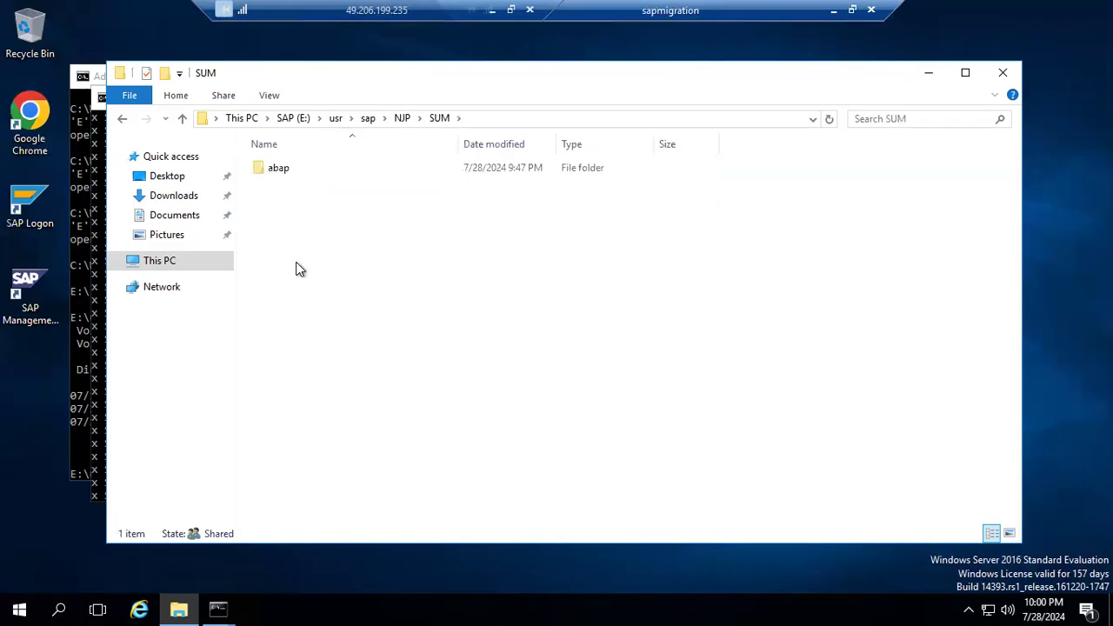
click(219, 606)
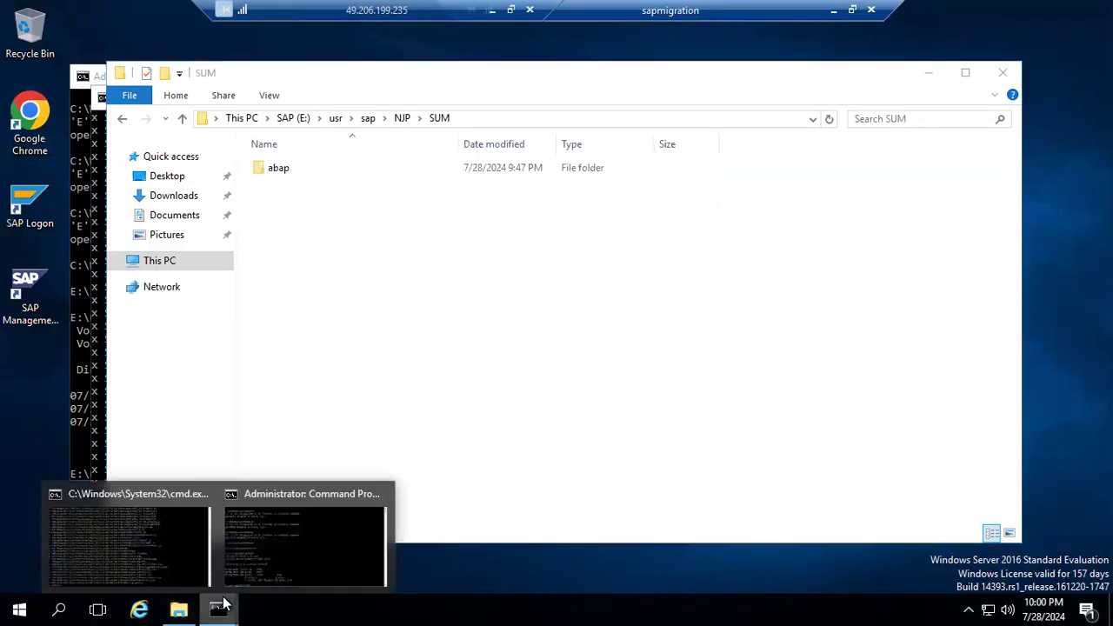
click(159, 562)
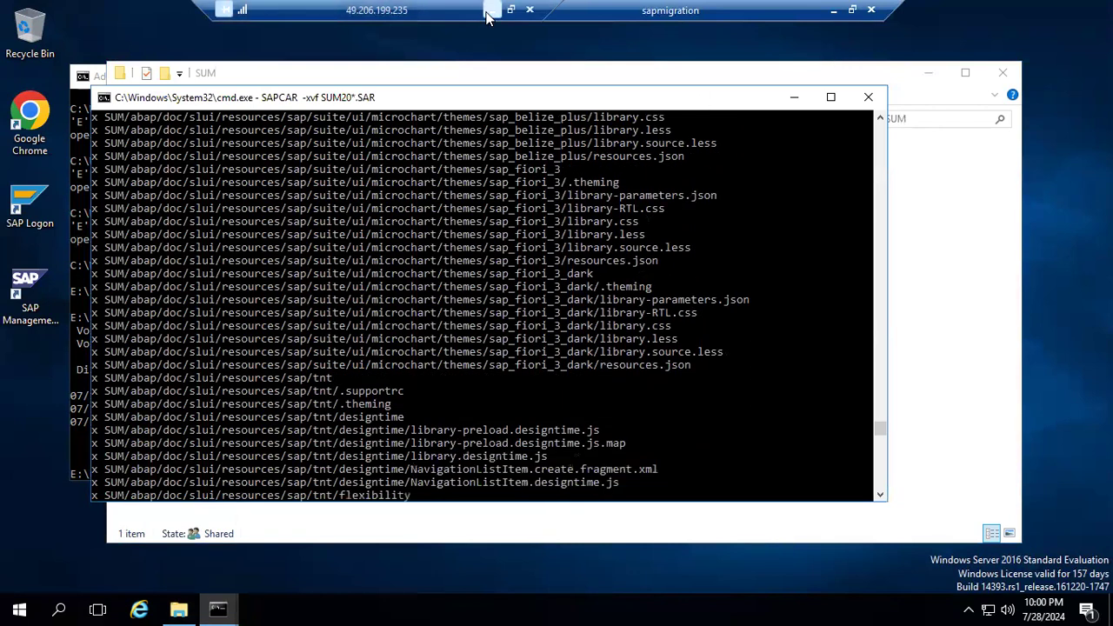
Minimize the sapmigration session, then delete the three selected SCA patch files from the jump server's Downloads folder and close that window.
click(833, 11)
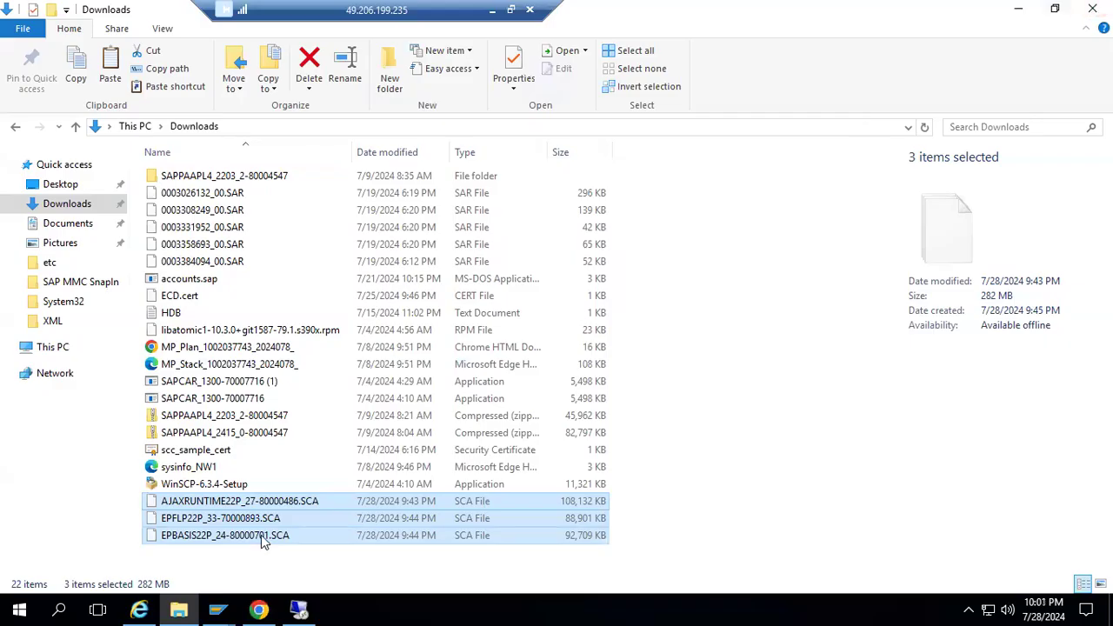
key(Delete)
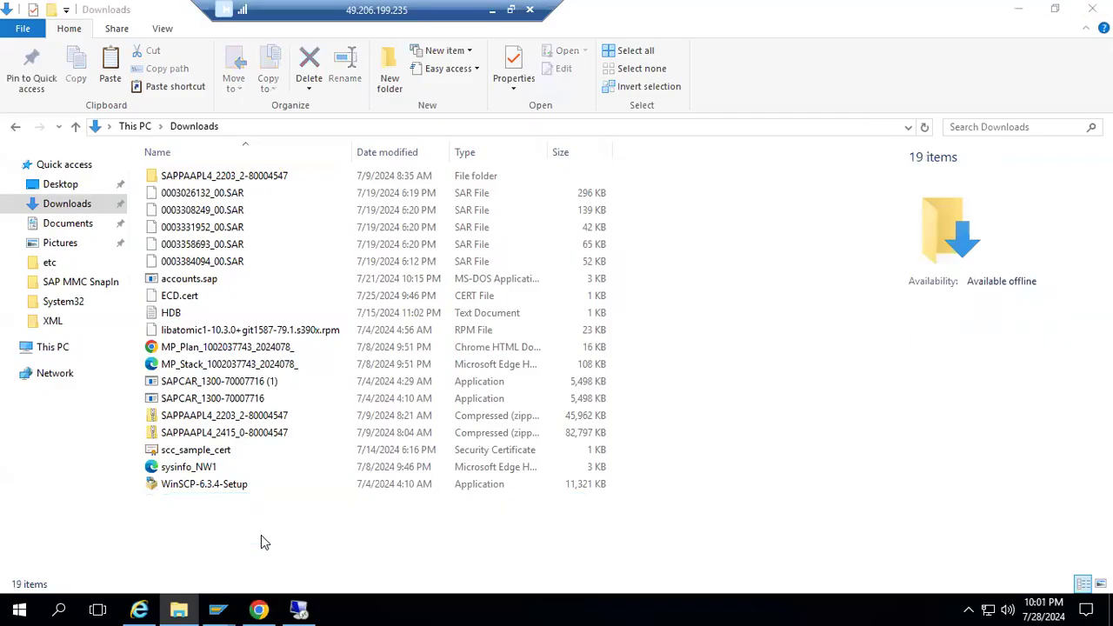
click(135, 130)
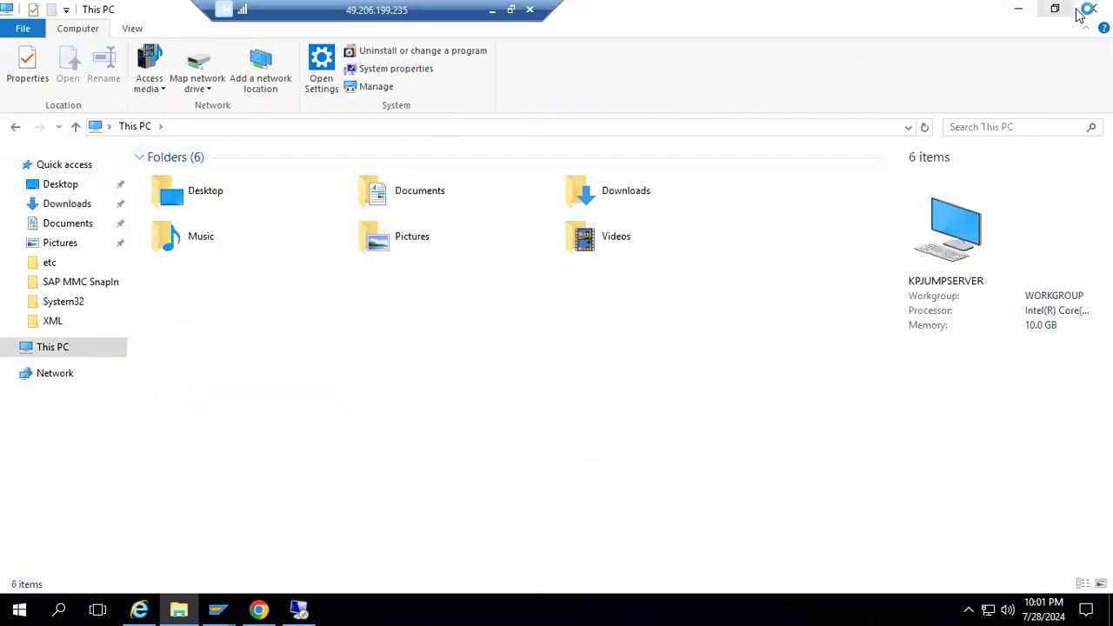
click(1078, 15)
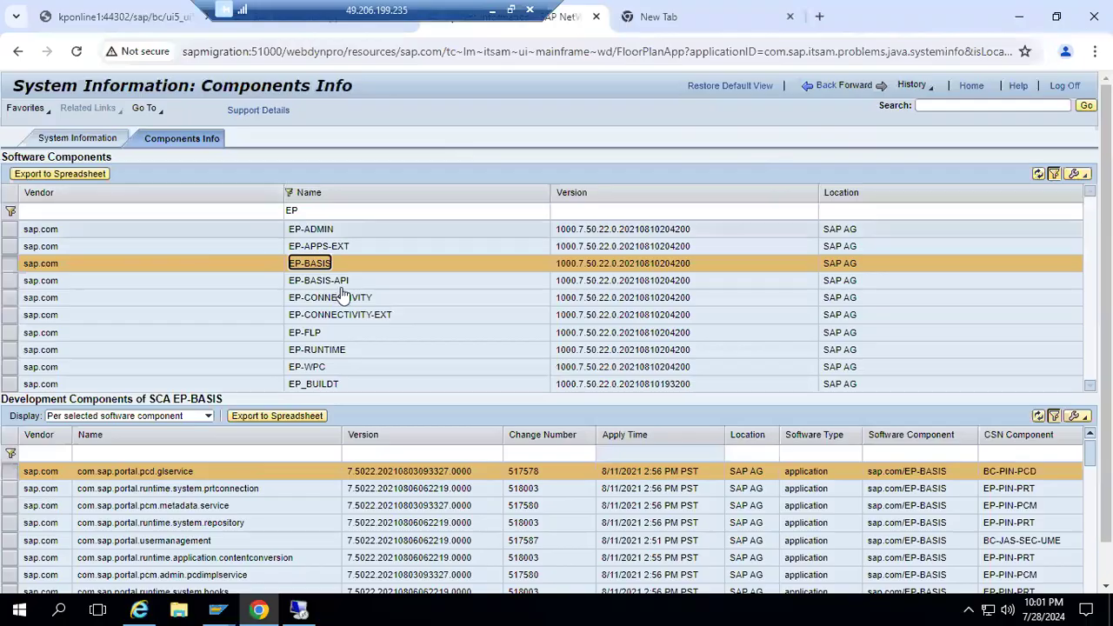
Review the EP-BASIS version, then clear the EP name filter and select AJAX-RUNTIME to examine its version and development components.
drag(578, 265, 611, 270)
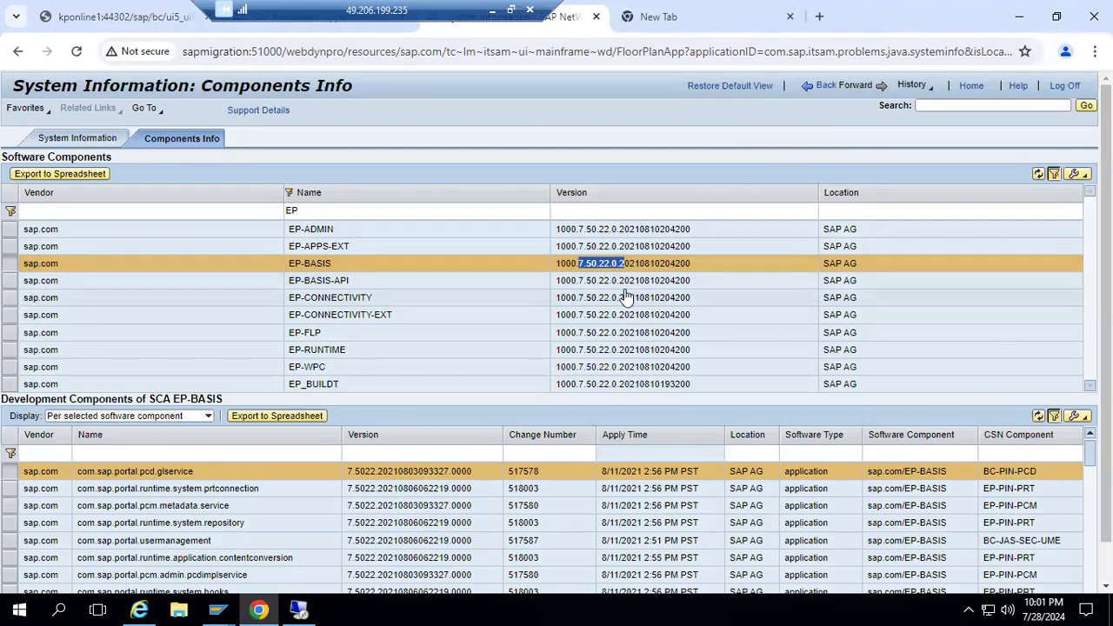
click(362, 215)
double_click(361, 210)
key(BackSpace)
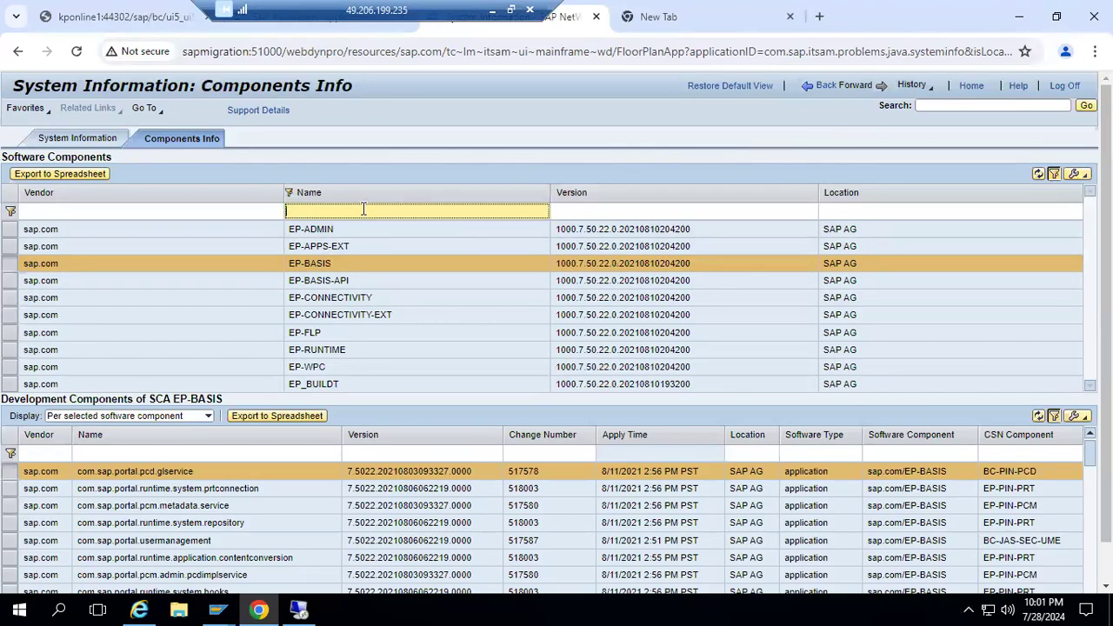
scroll(361, 233, down, 1)
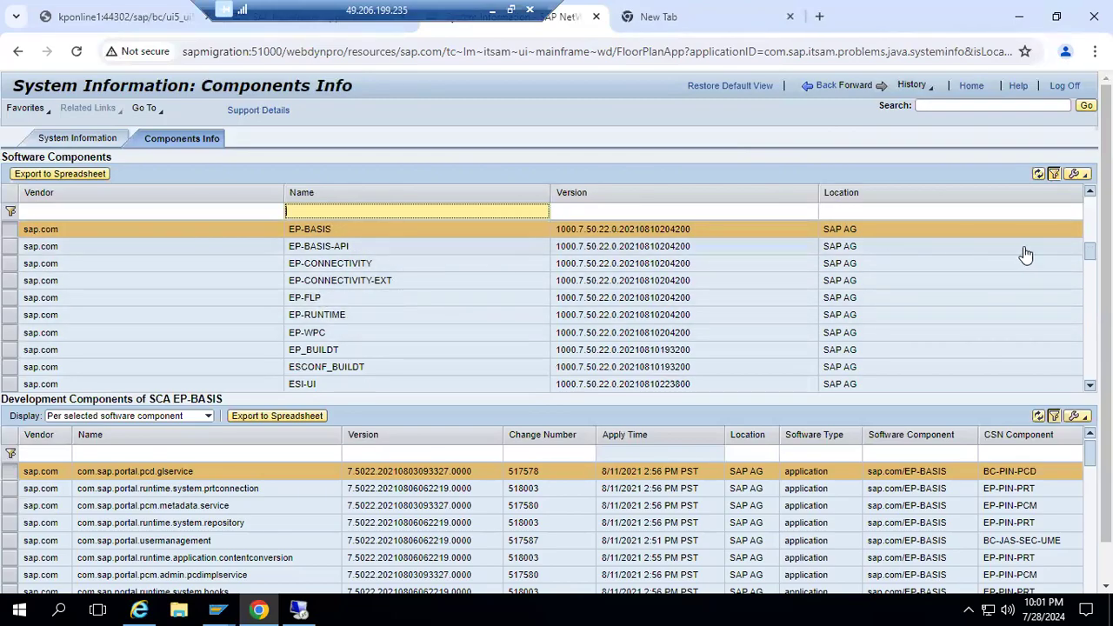
drag(1090, 252, 1090, 202)
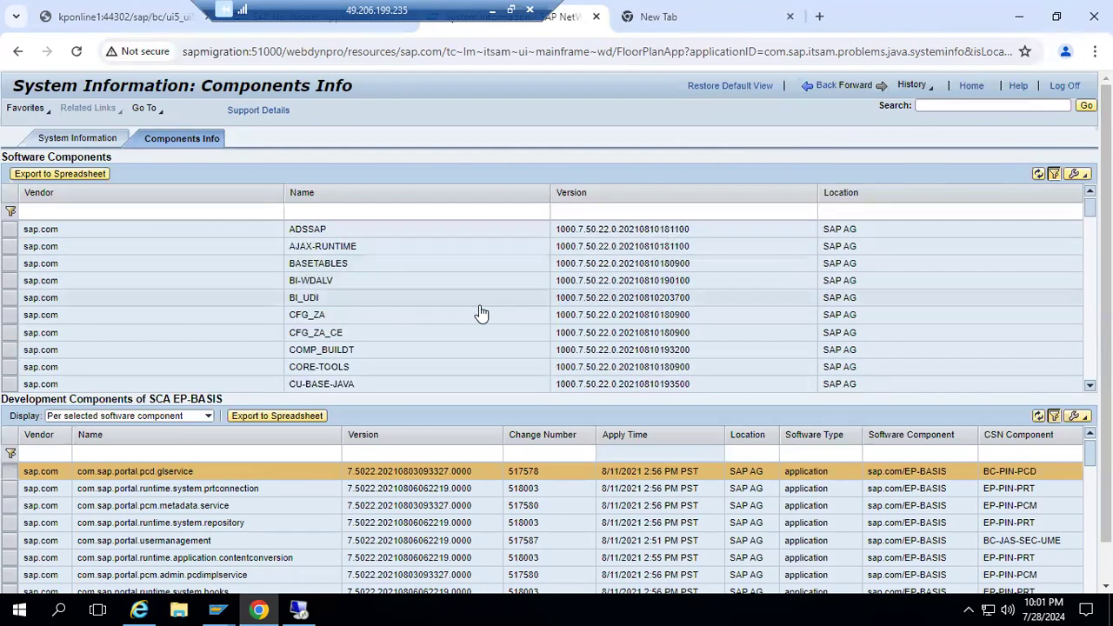
click(320, 249)
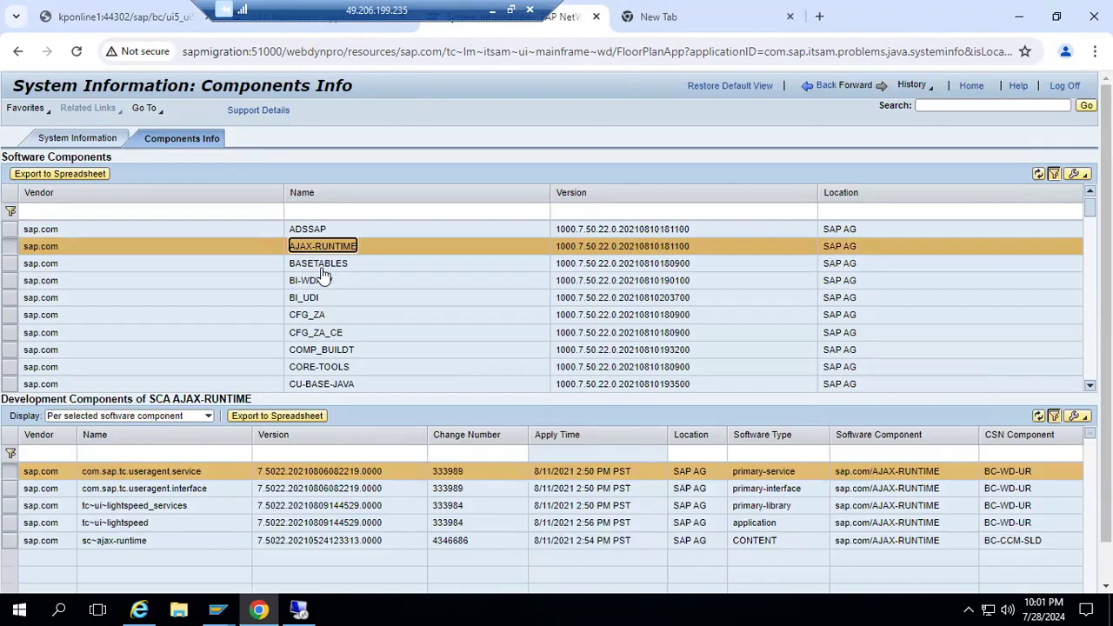
Export the software components list to a spreadsheet from Components Info and close the export dialog.
click(639, 17)
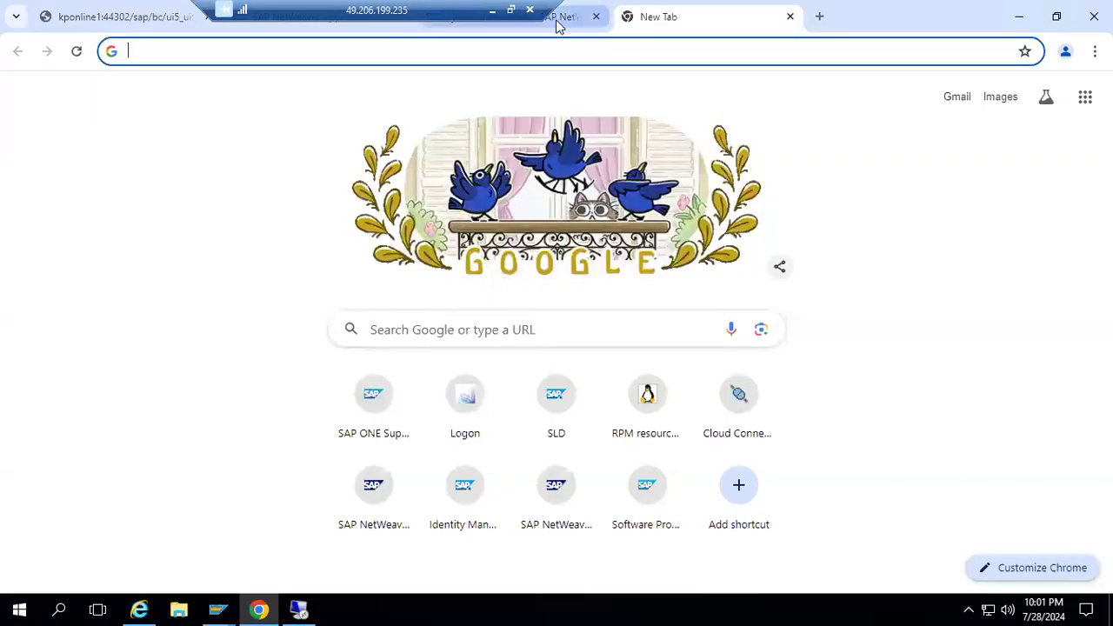
click(559, 21)
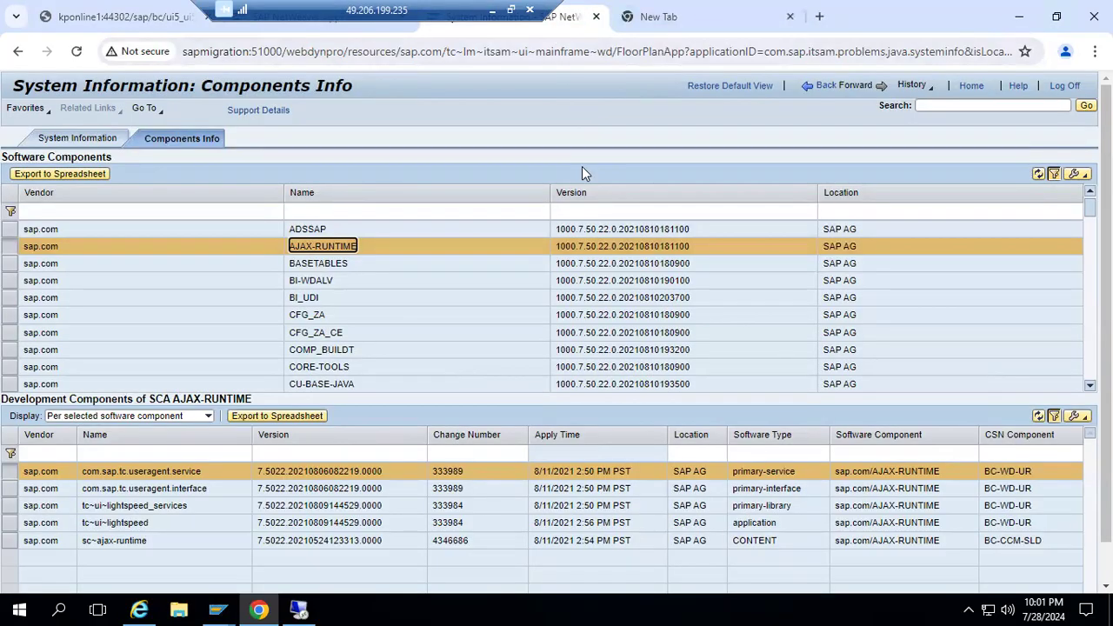
click(86, 136)
click(154, 143)
click(60, 174)
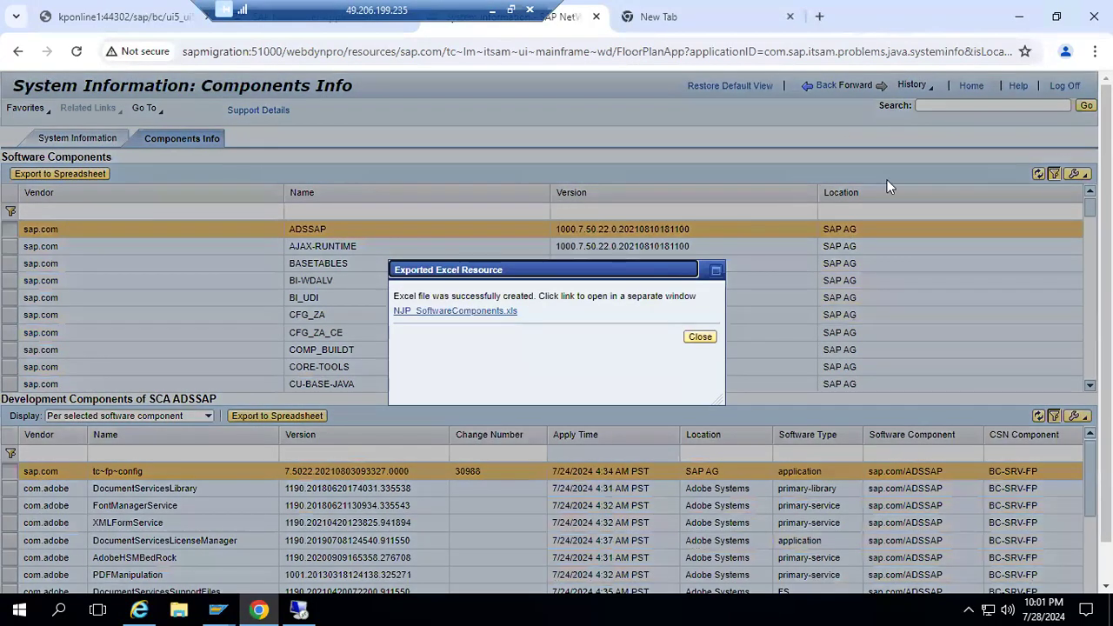
click(701, 337)
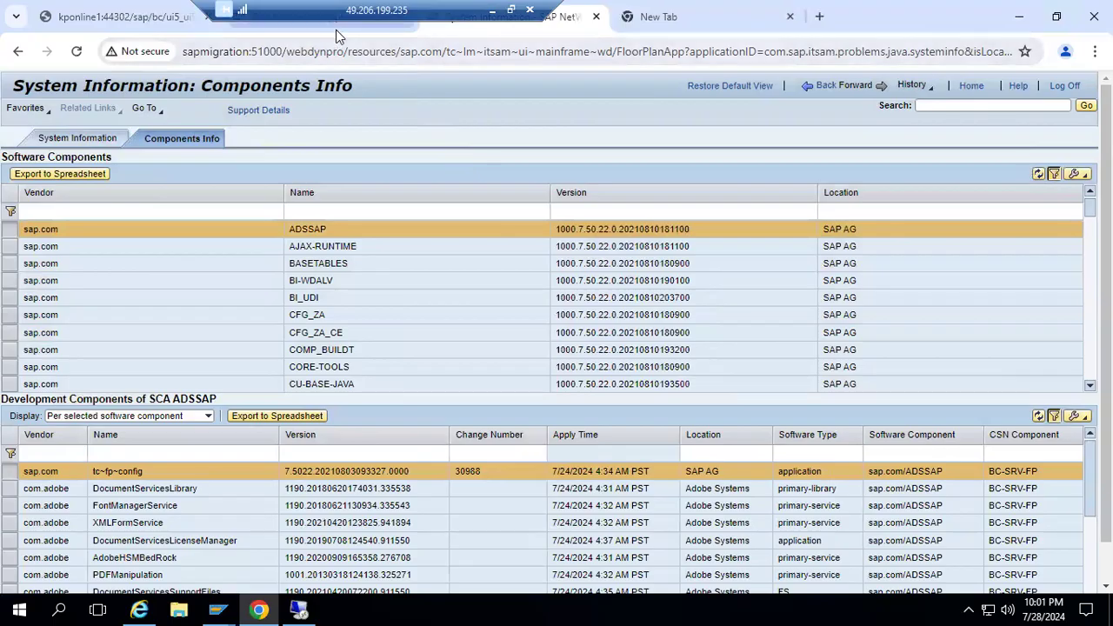
Look over the NetWeaver start page and Components Info, and close the Fiori launchpad designer browser tab for kponline1.
click(336, 29)
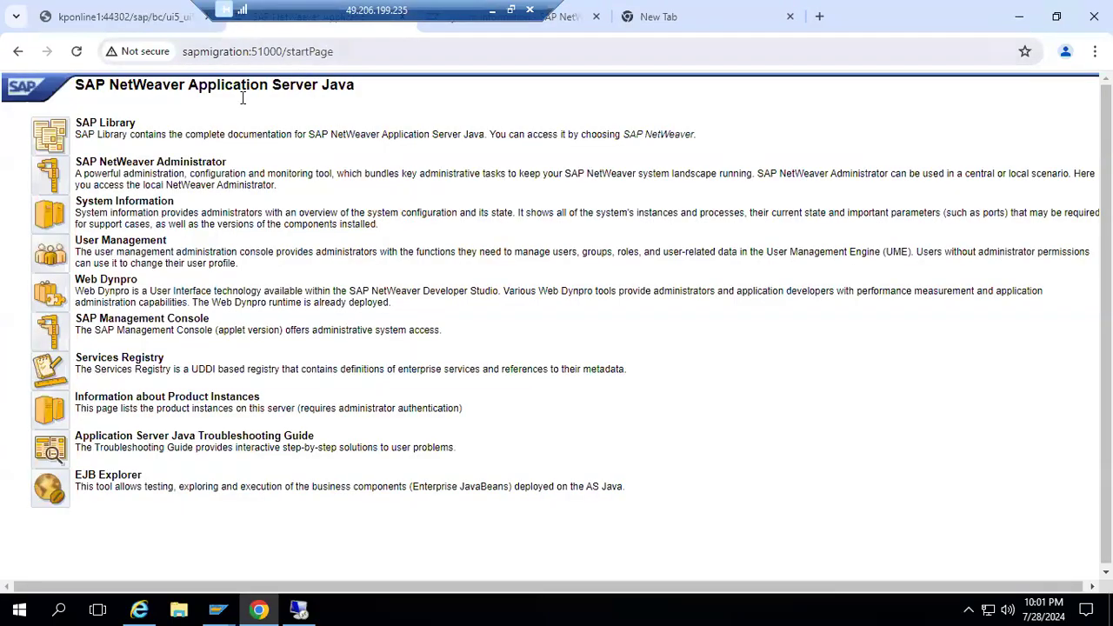
click(554, 26)
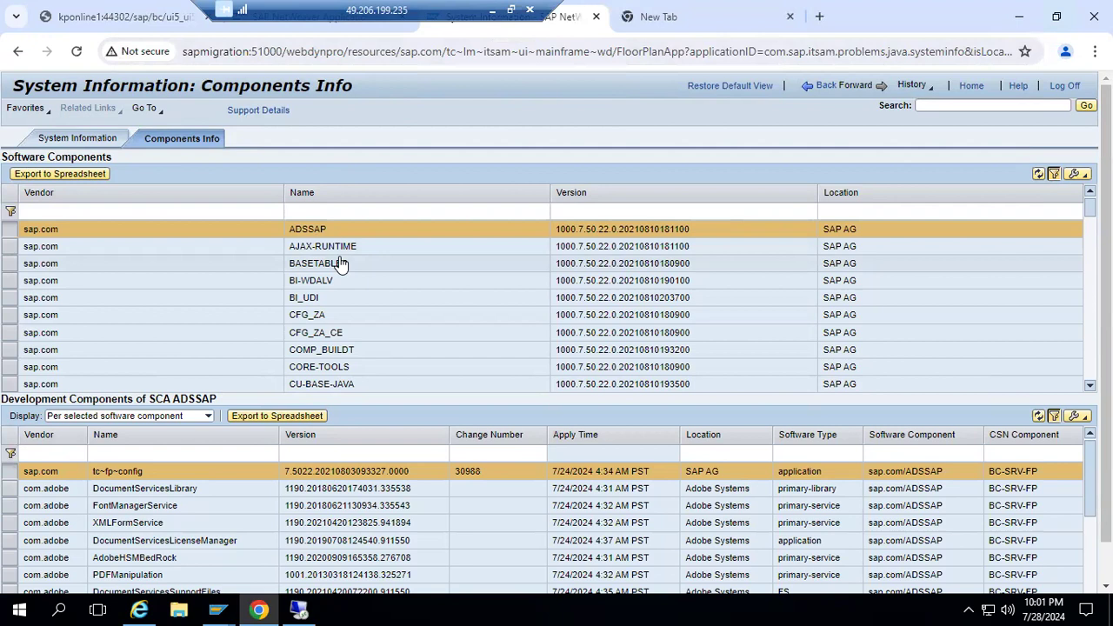
click(132, 22)
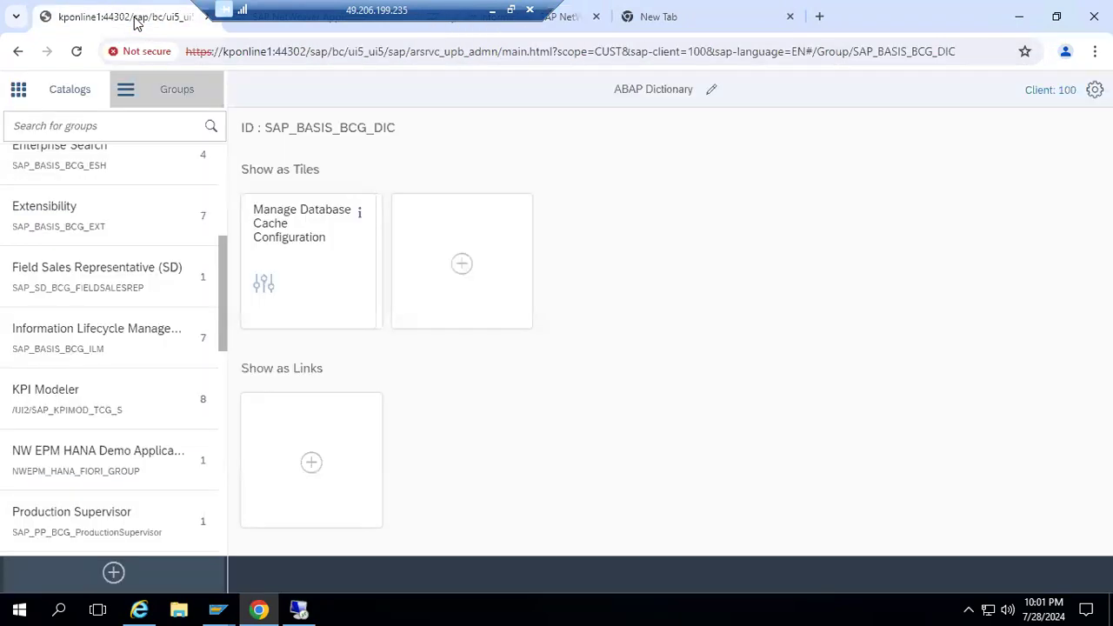
click(206, 17)
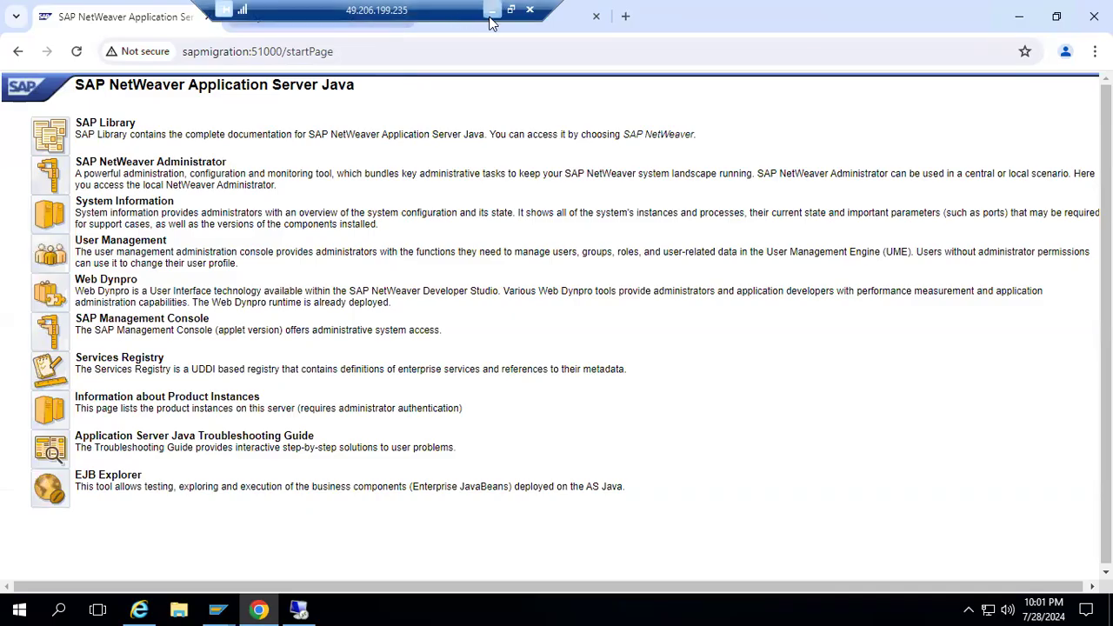
Switch to the sapmigration remote session to check the SAPCAR extraction, and minimize the remote connection to the local desktop.
click(307, 606)
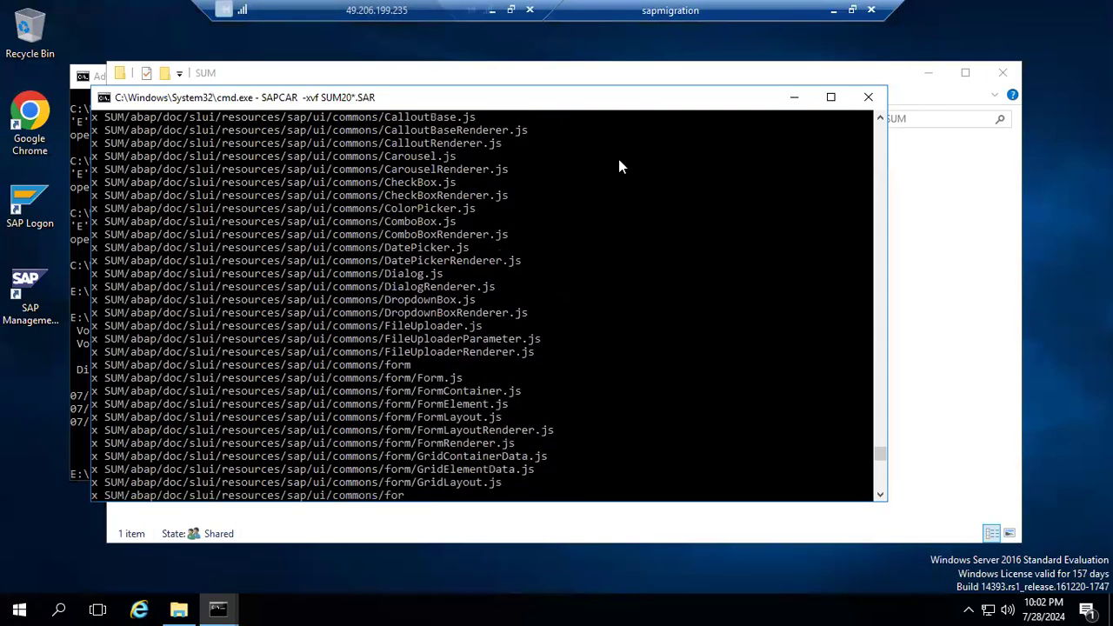
click(492, 10)
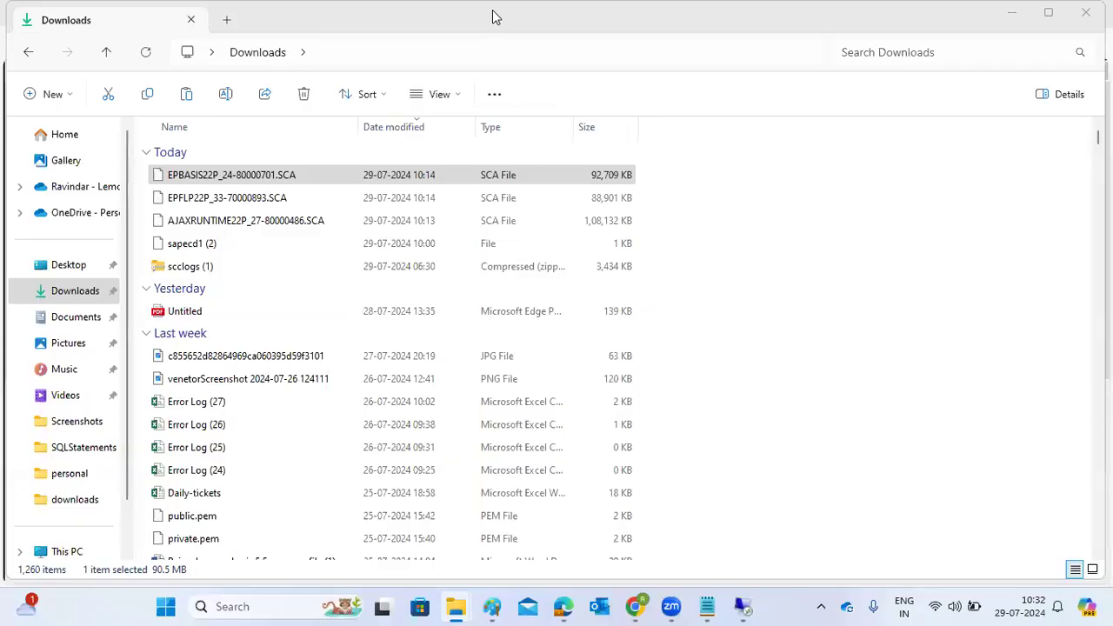
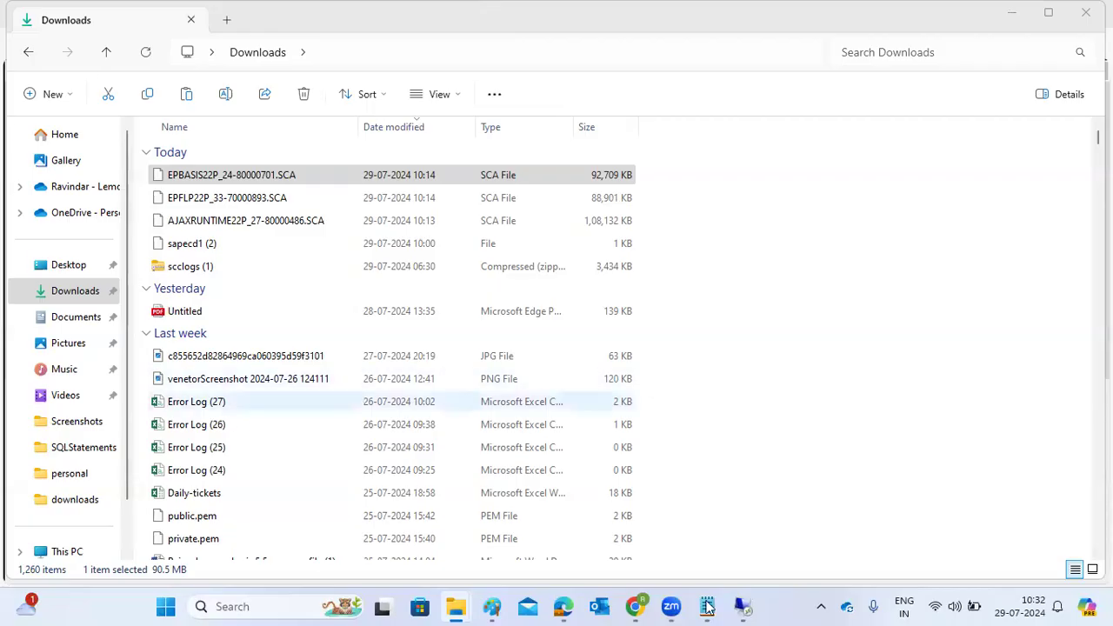
Return to the sapmigration remote session to check the progress of the SAPCAR extraction.
click(708, 607)
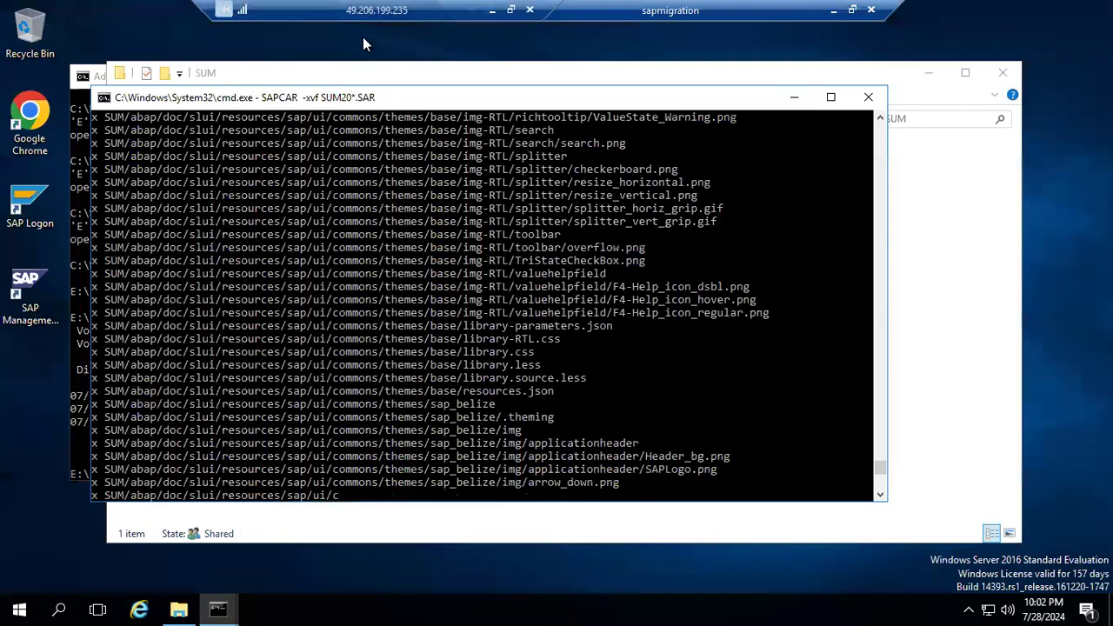
click(493, 10)
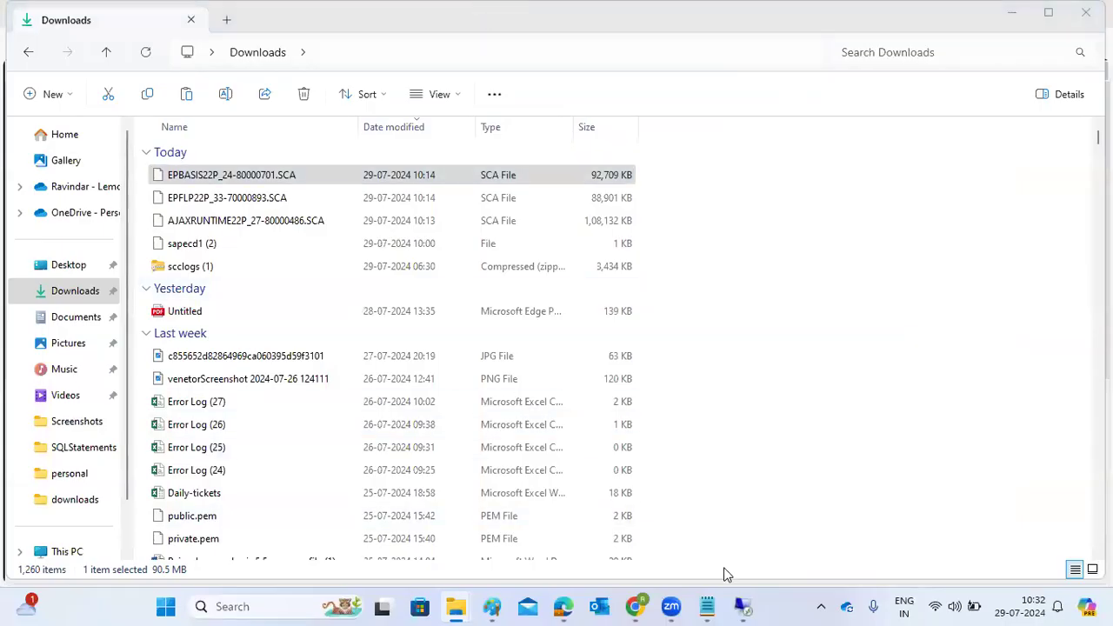
key(alt+Tab)
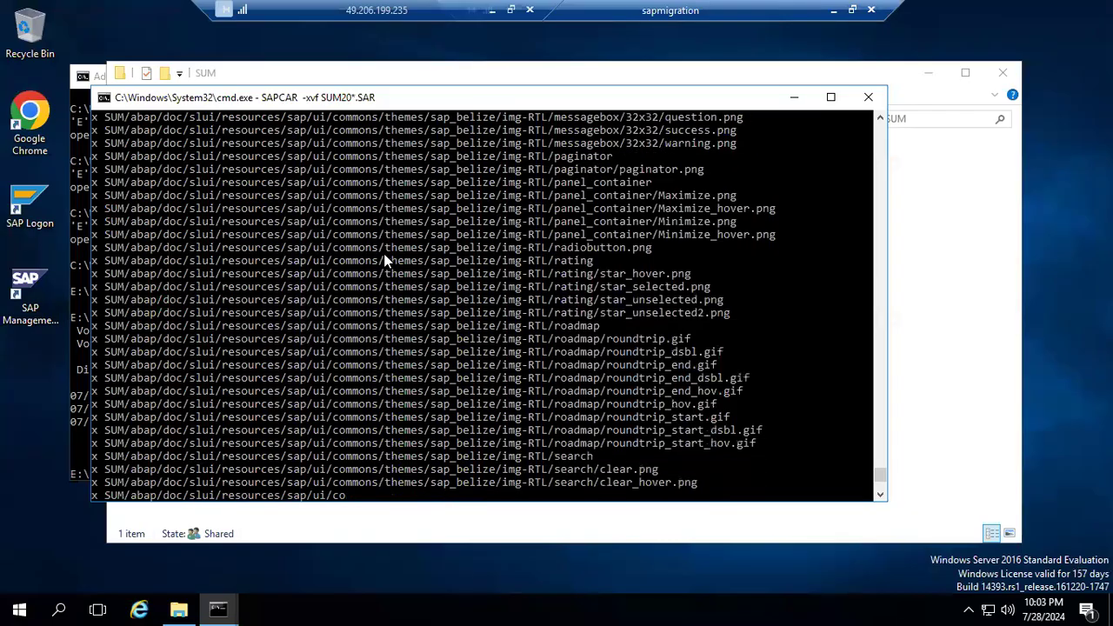
Minimize the SUM folder window, the SAPCAR extraction window and the Administrator Command Prompt, and refresh the remote desktop.
click(926, 78)
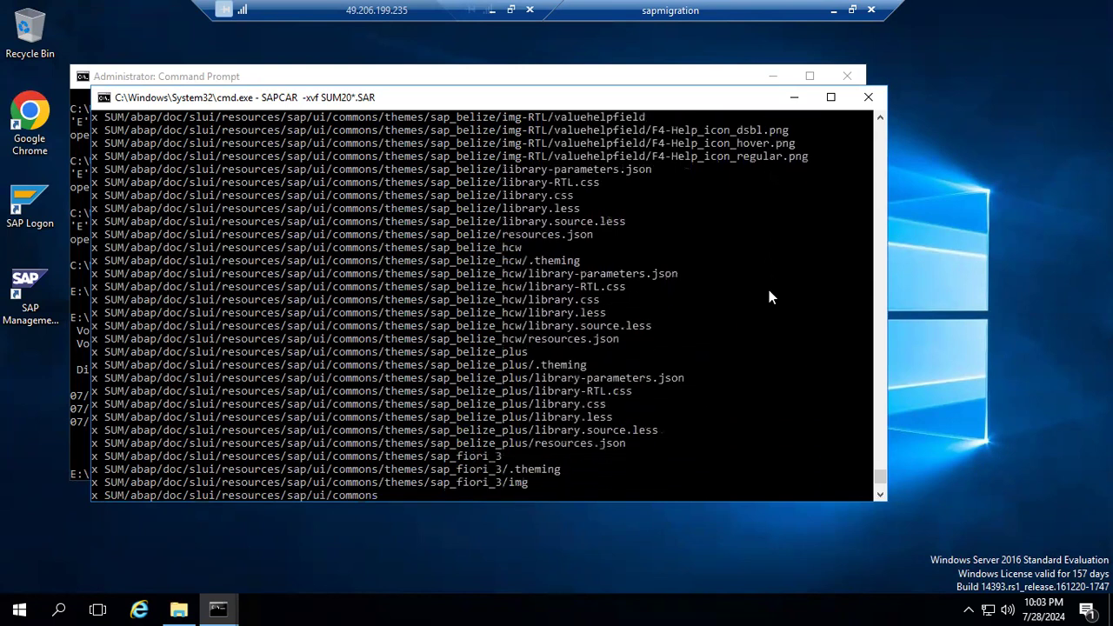
right_click(1037, 166)
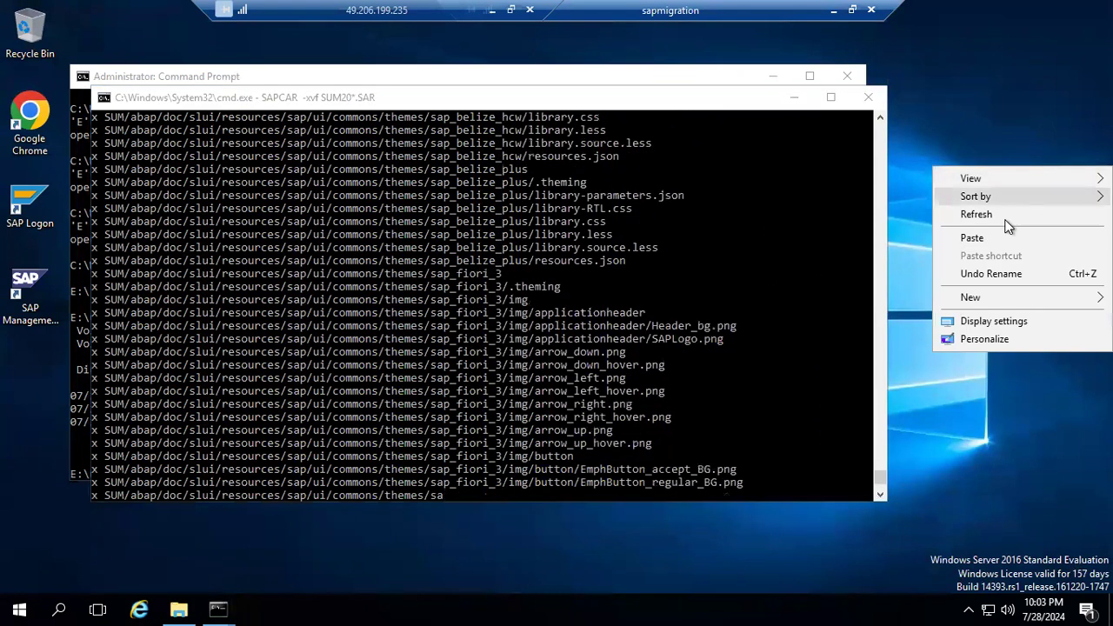
click(1006, 219)
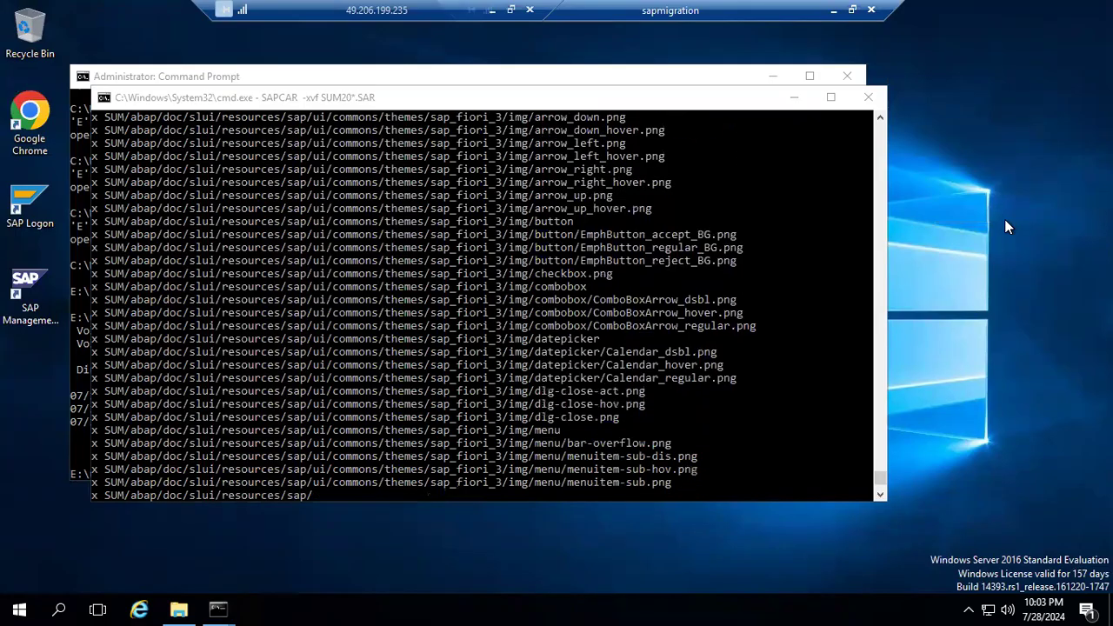
right_click(1004, 220)
click(992, 267)
right_click(991, 265)
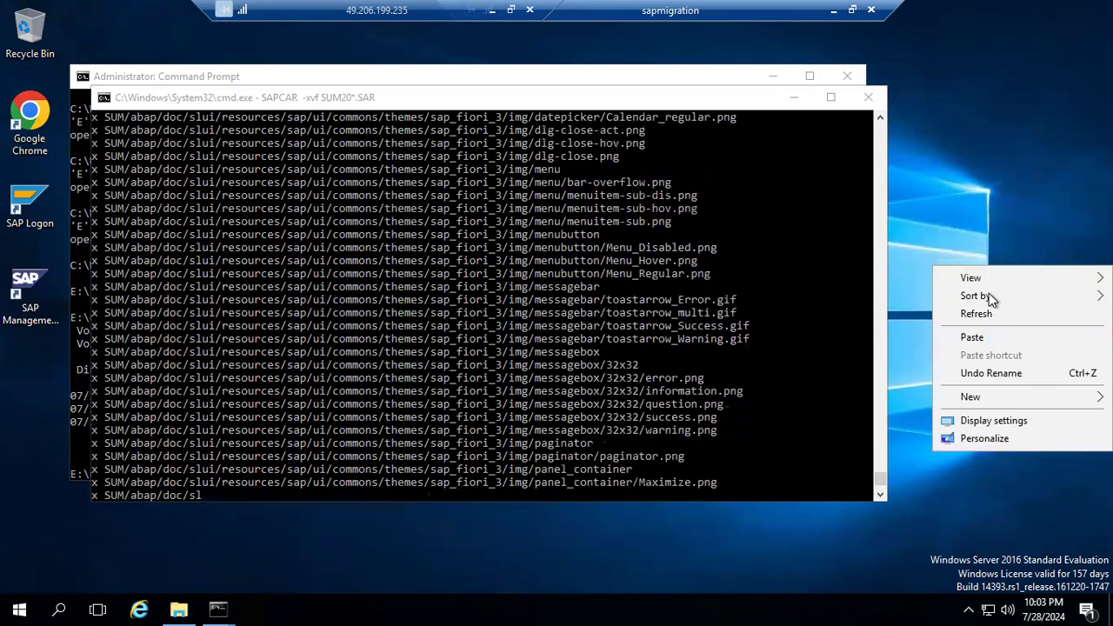
click(991, 315)
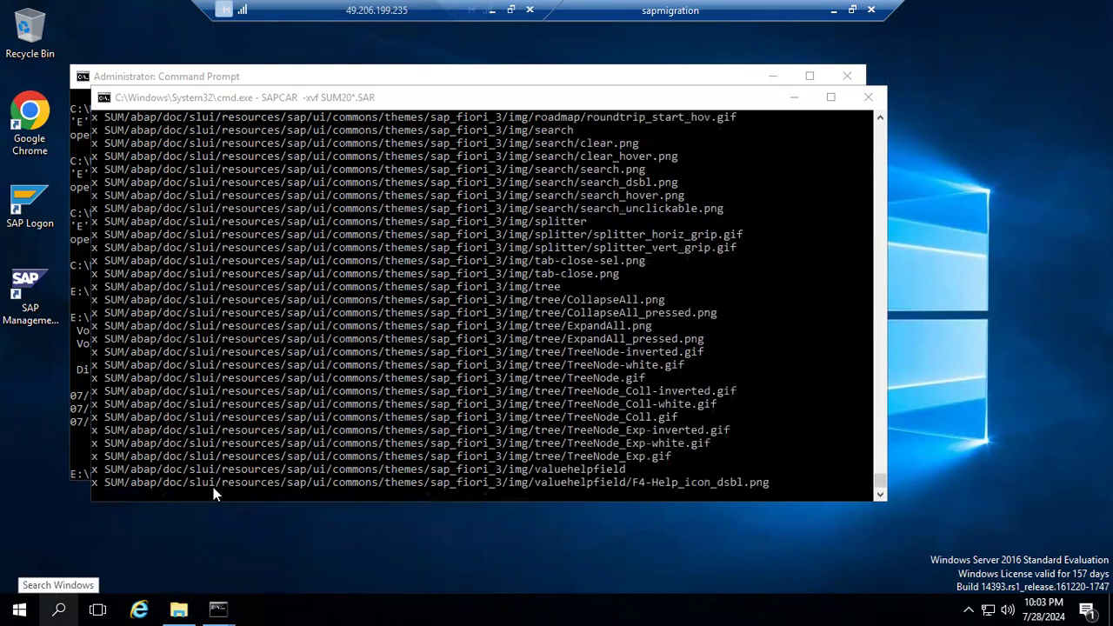
click(793, 99)
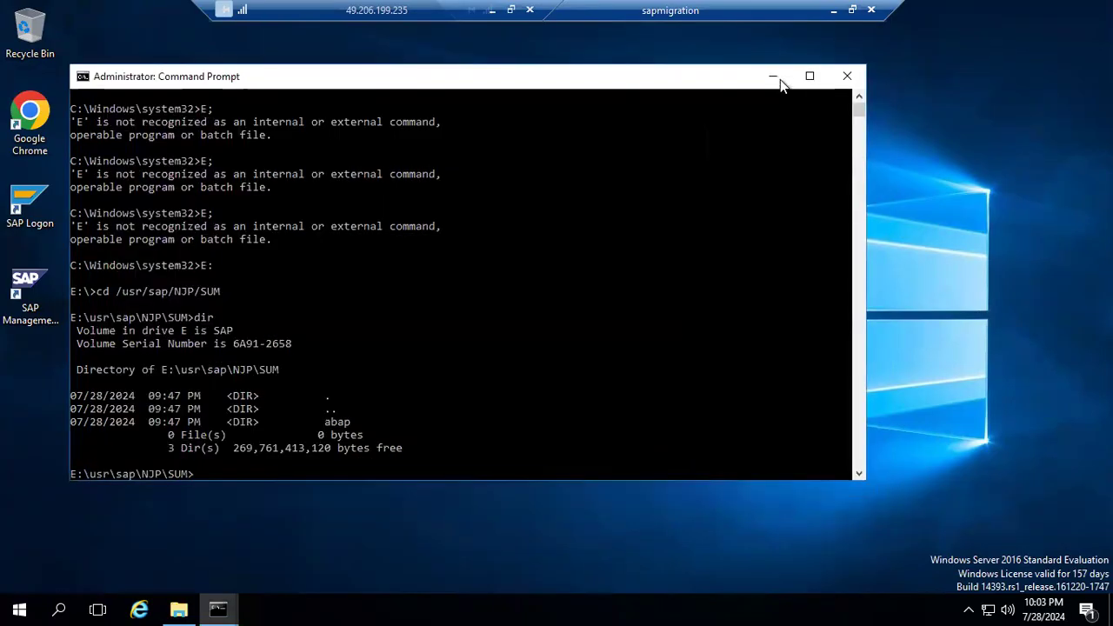
click(774, 76)
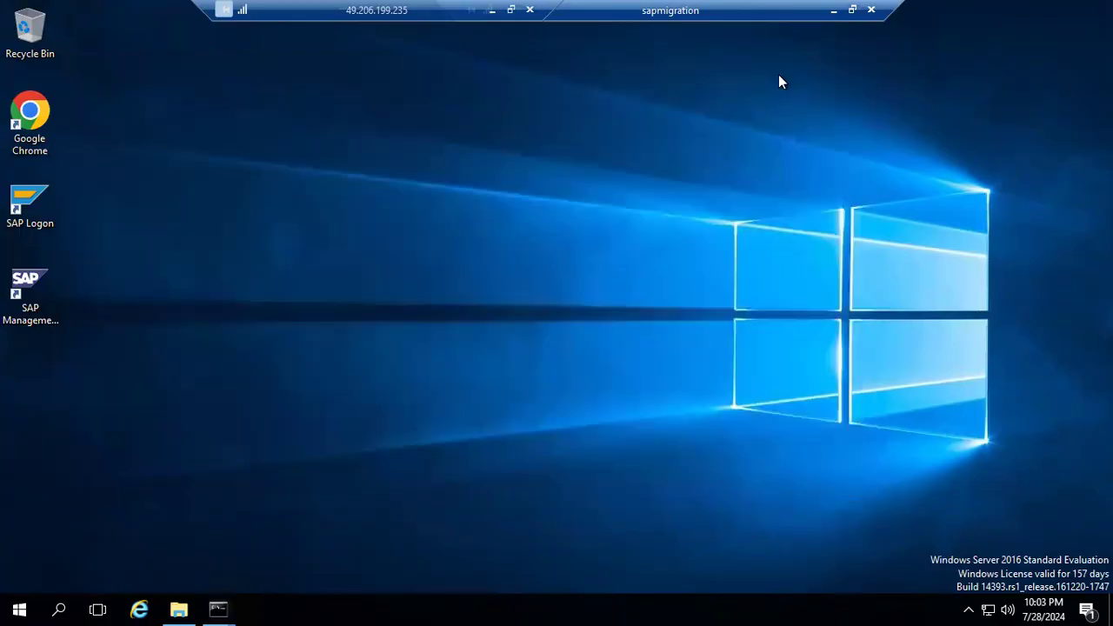
Bring the Administrator Command Prompt back up, ready for commands in E:\usr\sap\NJP\SUM.
click(61, 608)
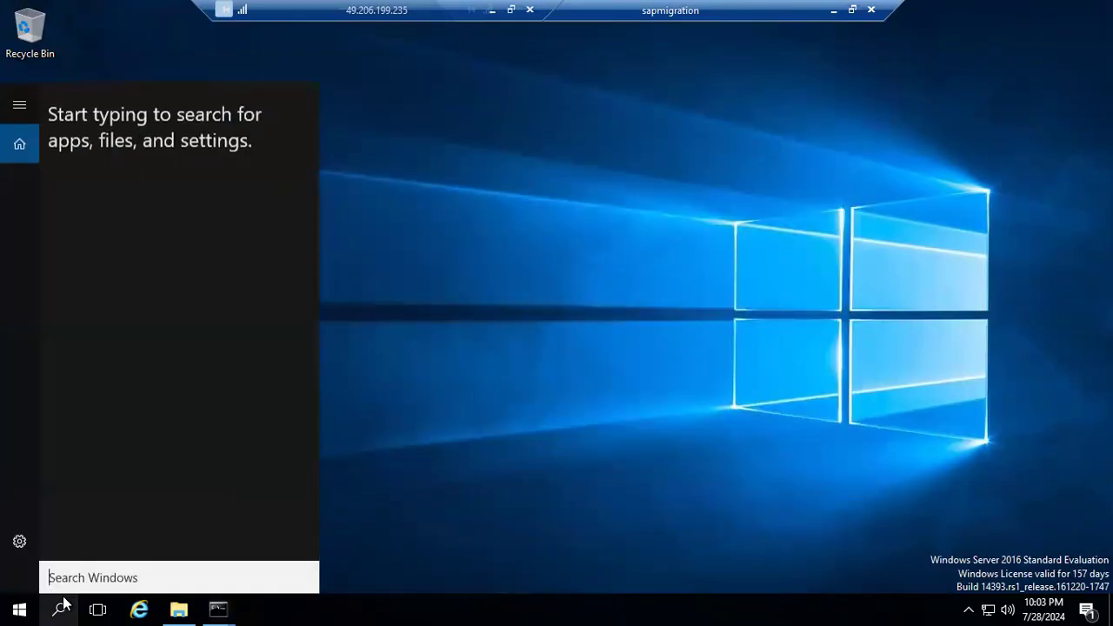
click(218, 601)
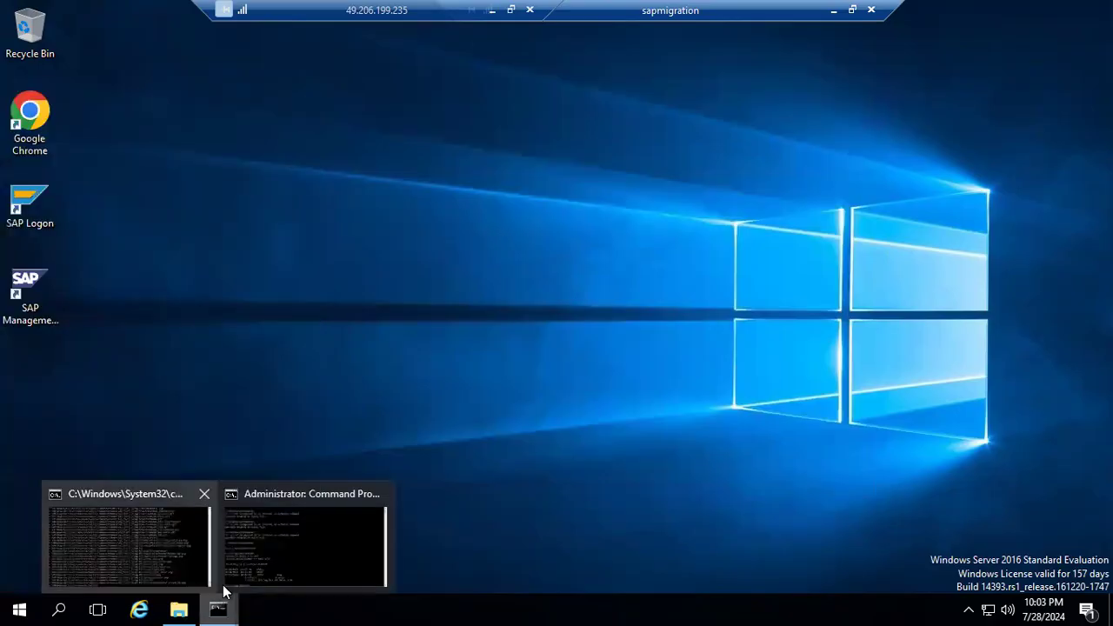
click(267, 549)
click(312, 381)
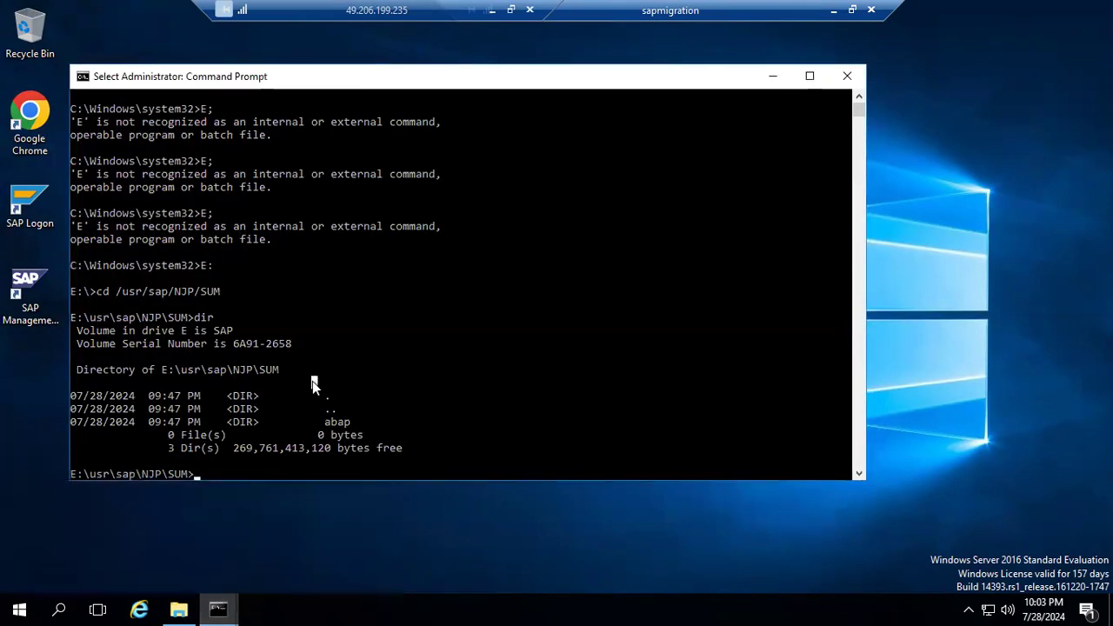
Start the telnet client without a host to test it, and quit back to the command prompt.
text(telnet)
key(Return)
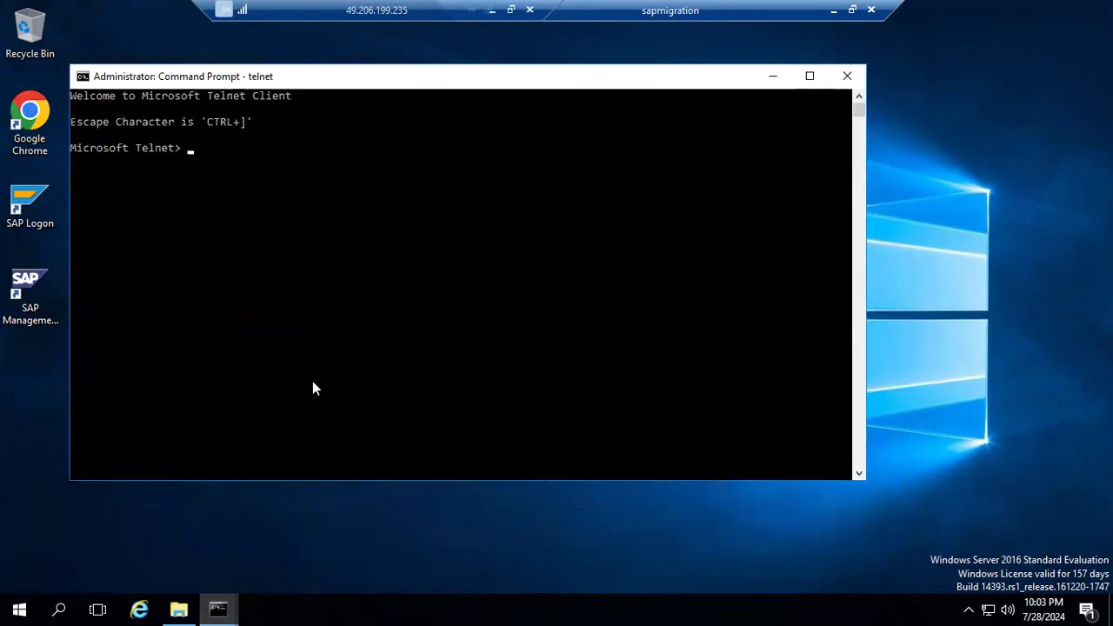
text(exit)
key(Return)
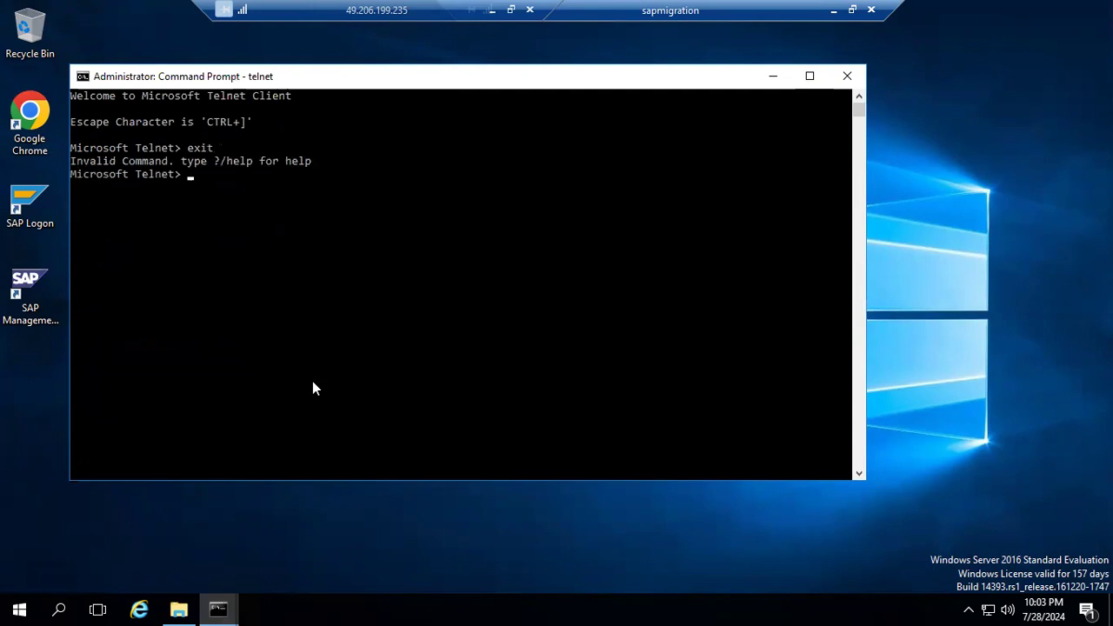
text(quit)
key(Return)
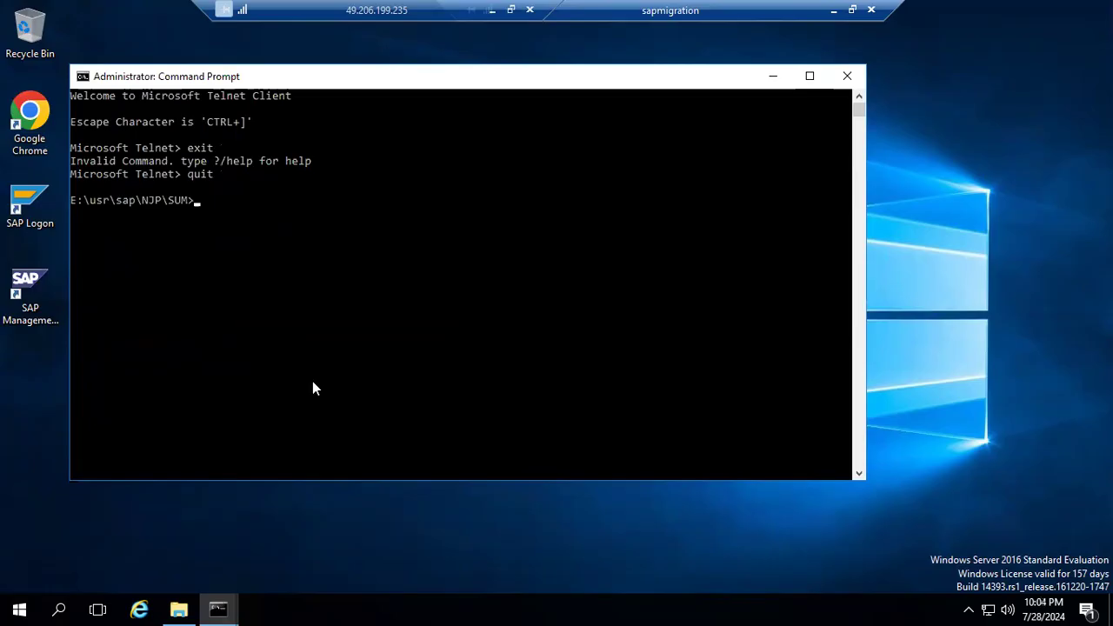
Connect to the SAP Java telnet administration with the command "telnet localhost 51008".
text(telnet local)
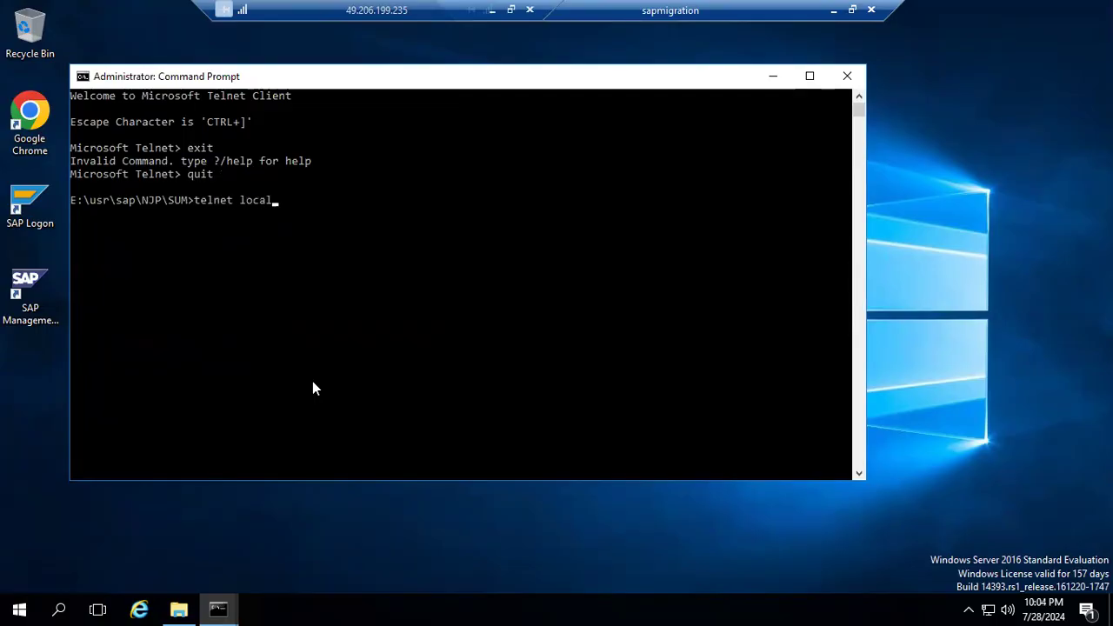
text(host 51008)
key(Return)
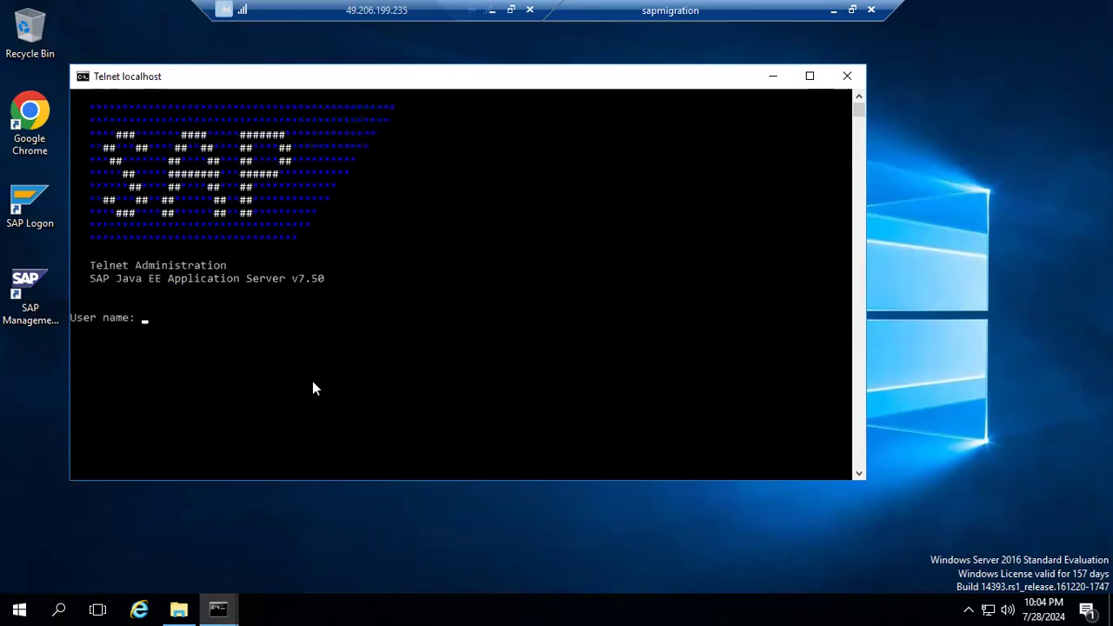
Log on to the SAP Java telnet administration as Administrator with the account password.
text(Administrator)
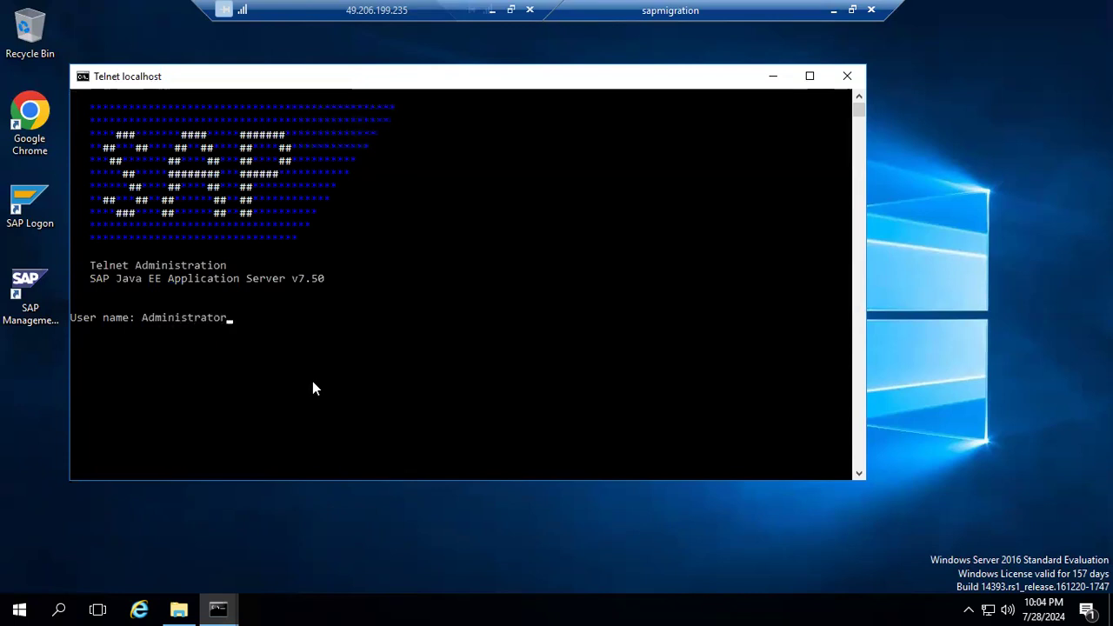
key(Return)
key(Return)
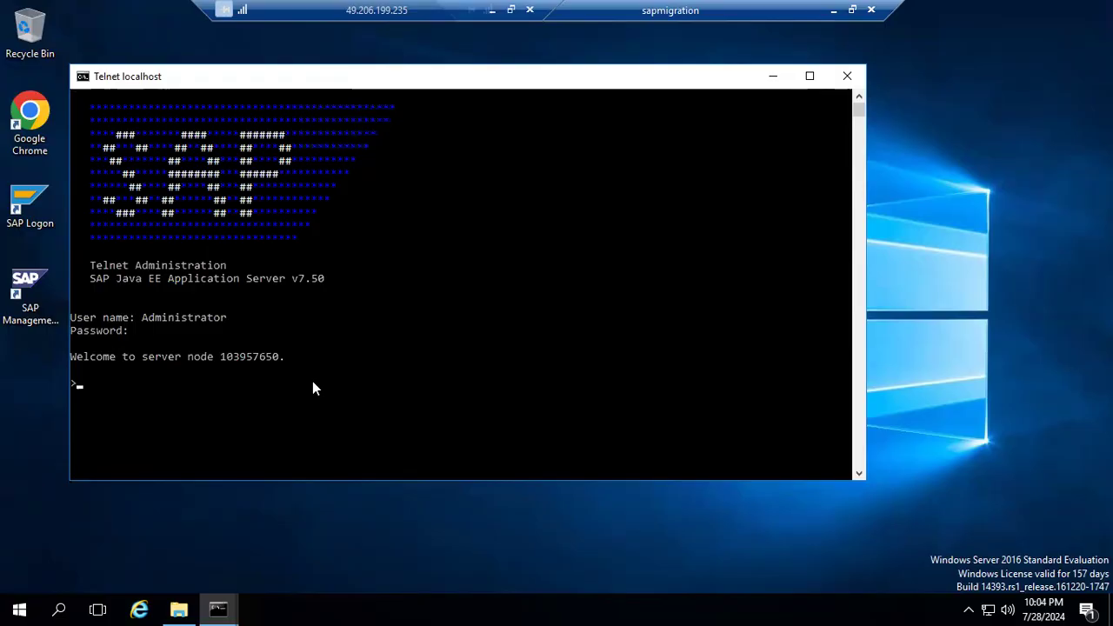
Run "add deploy" to load the deployment commands, and begin a new command line with "deploy".
text(add deploy)
key(Return)
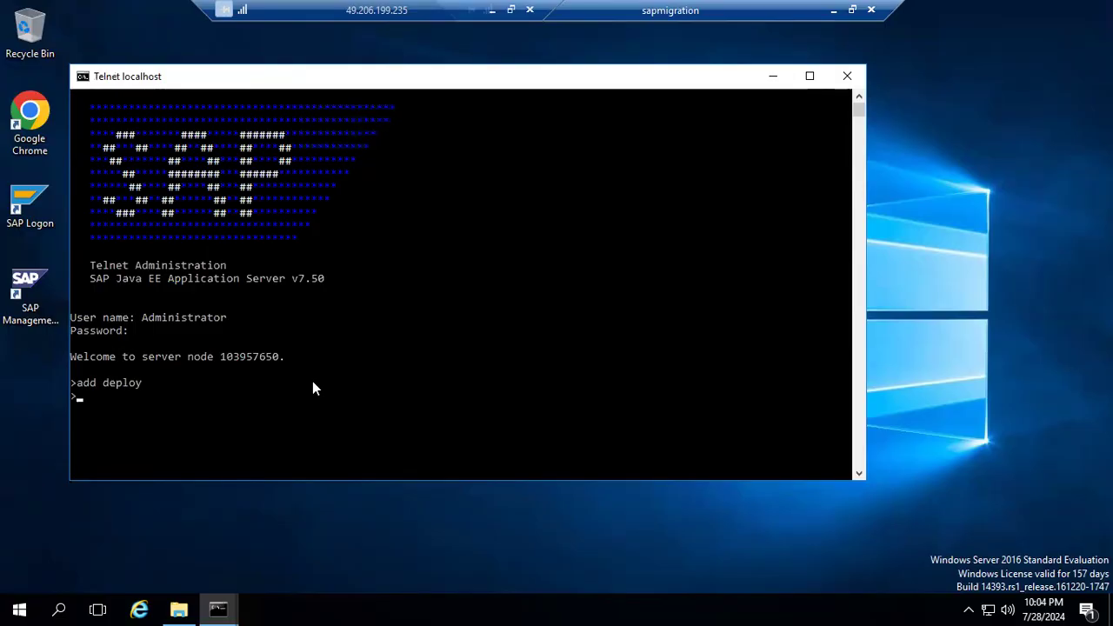
text(deploy)
Browse to E:\usr\sap\NJP\javapatches and select EPFLP22P_33-70000893.SCA among the staged patches.
click(189, 604)
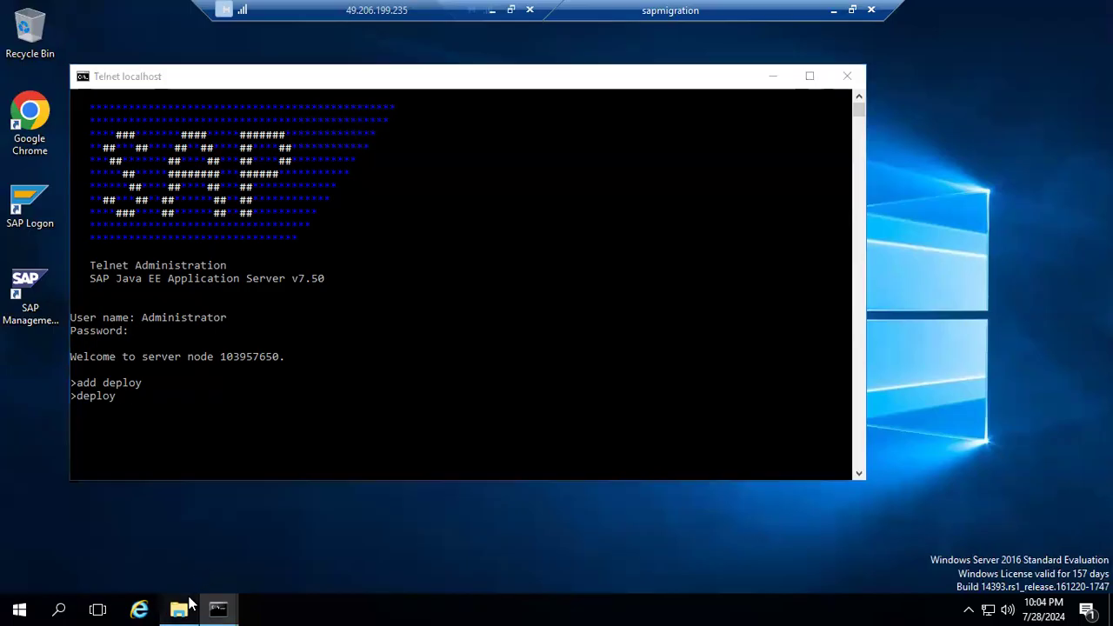
click(161, 263)
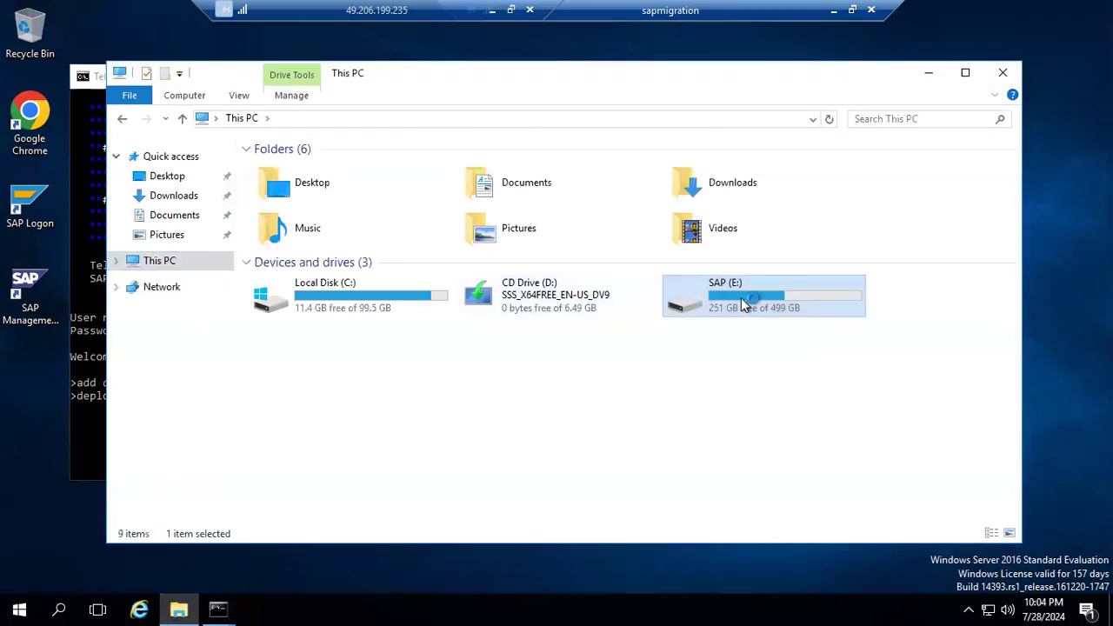
double_click(742, 298)
double_click(270, 461)
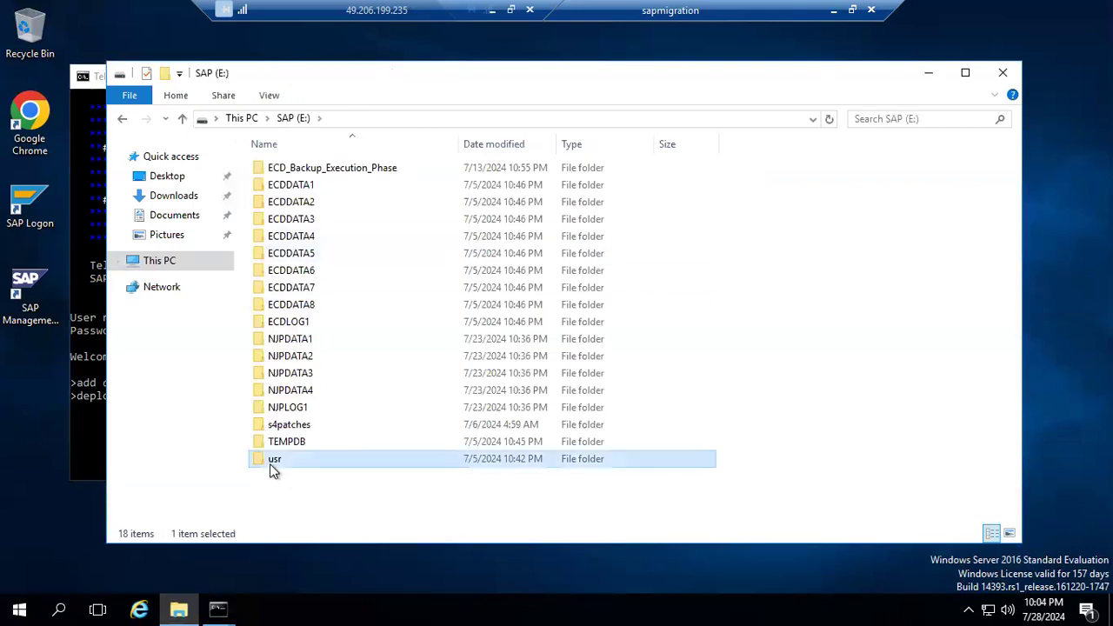
double_click(272, 174)
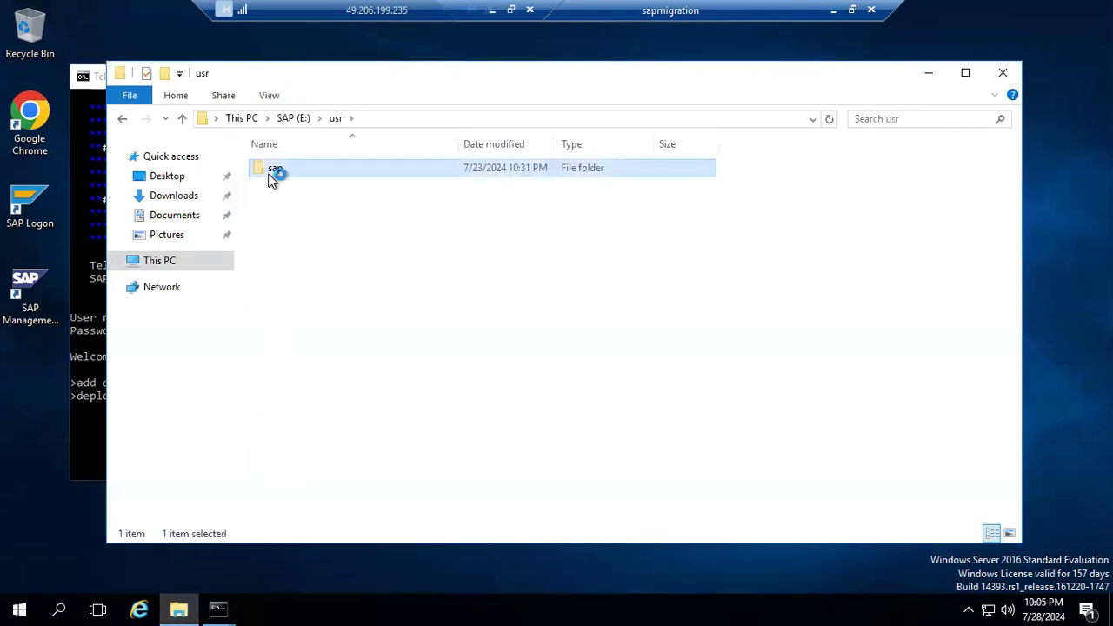
double_click(278, 201)
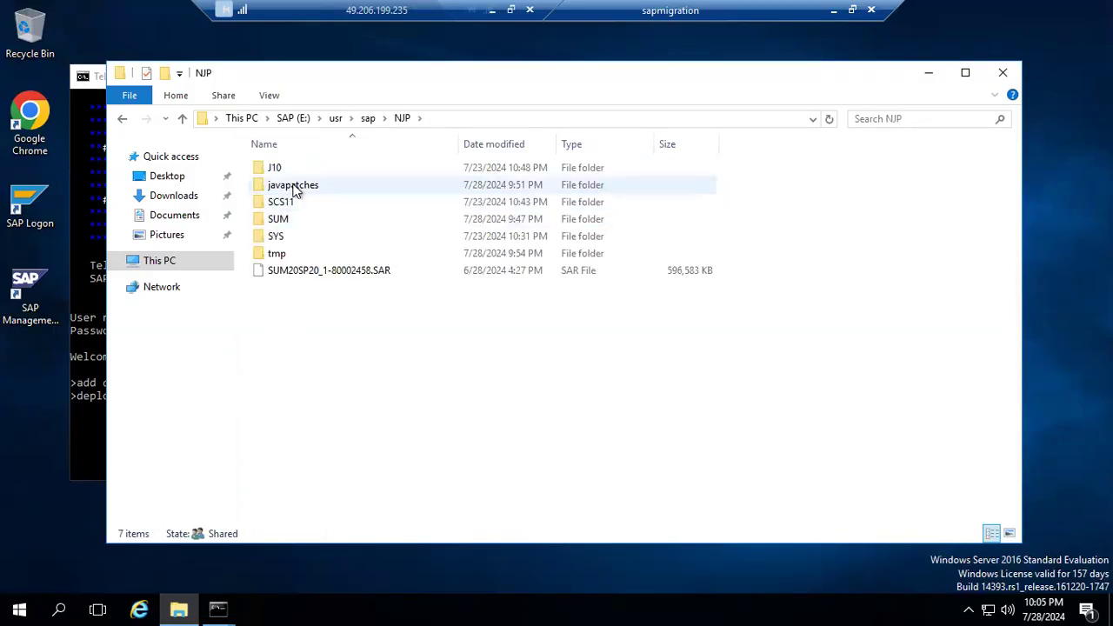
double_click(295, 187)
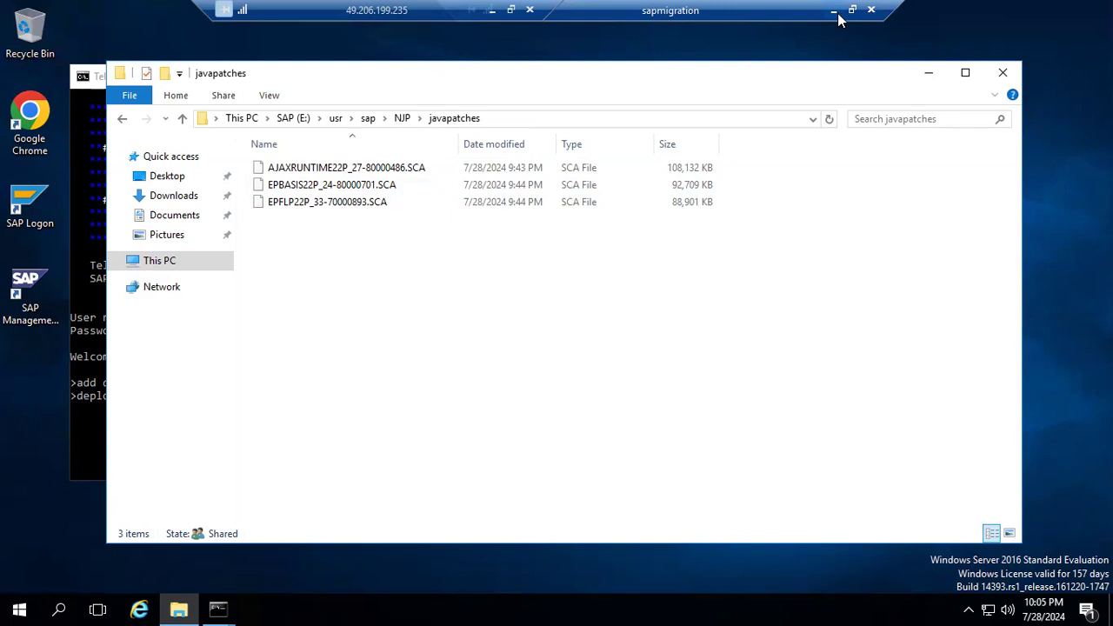
click(320, 209)
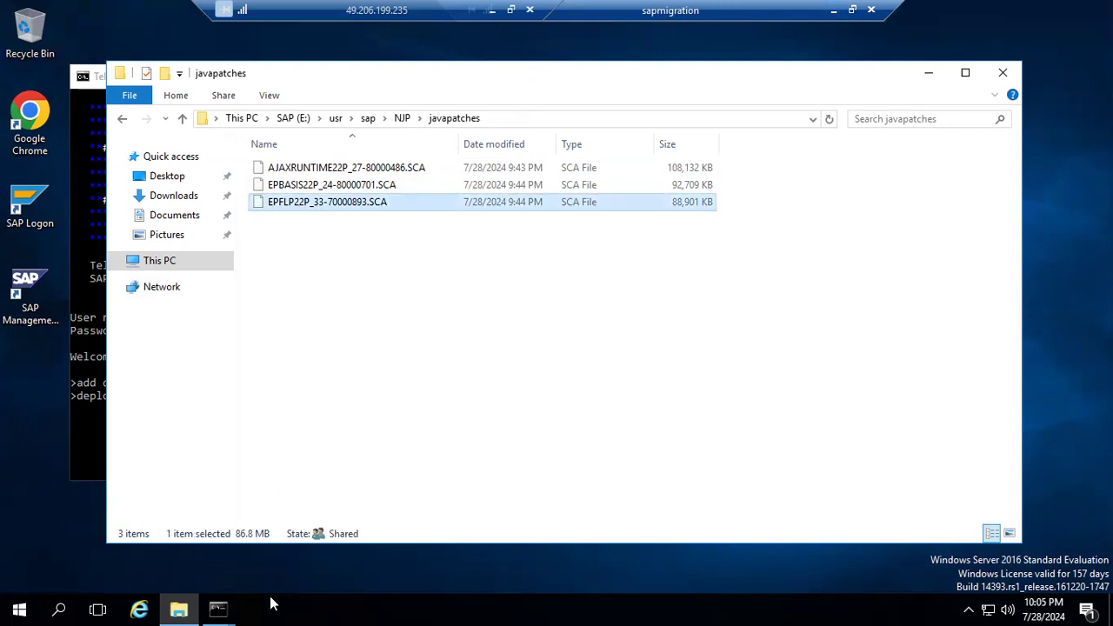
Check the SAPCAR extraction window, and switch to Edge for the SCA Dependency Analysis of AJAX RUNTIME 7.50.
click(217, 607)
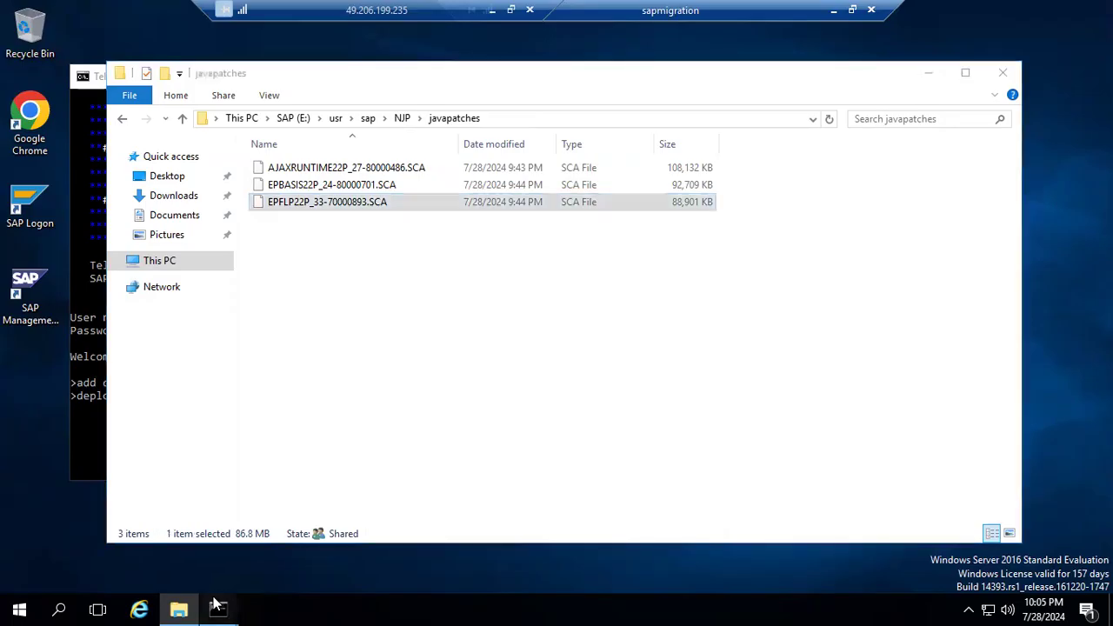
click(149, 557)
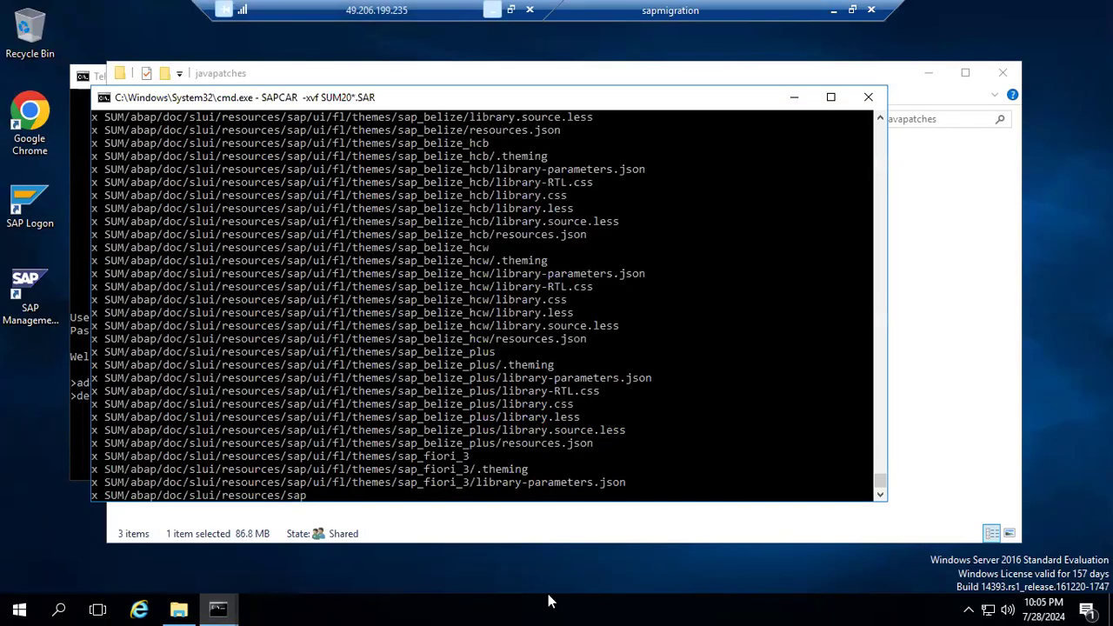
mouse_move(573, 602)
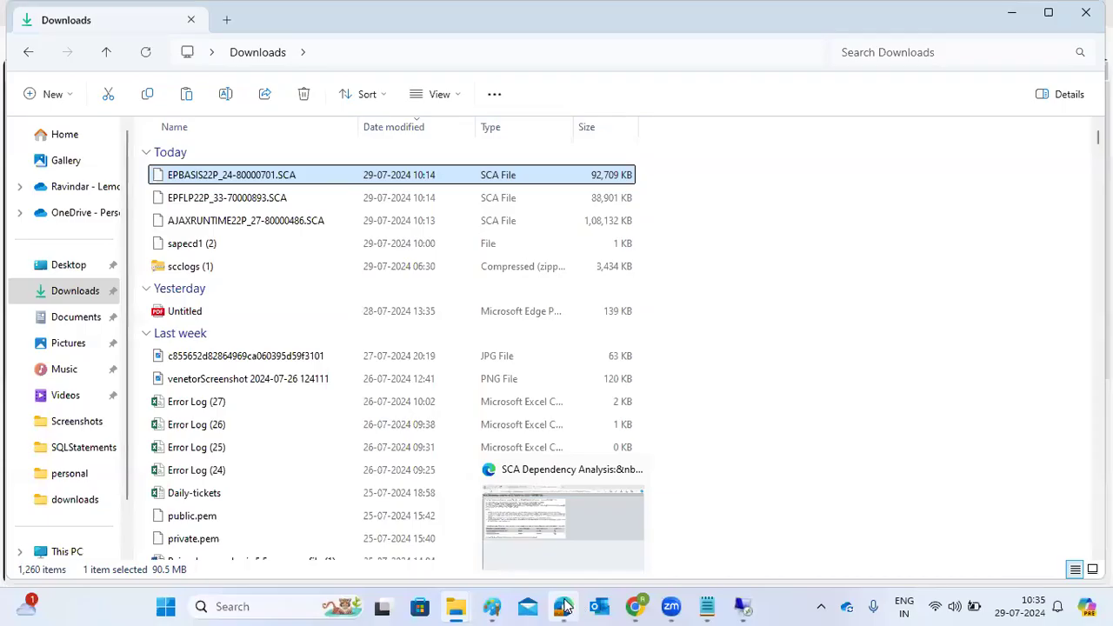
click(566, 606)
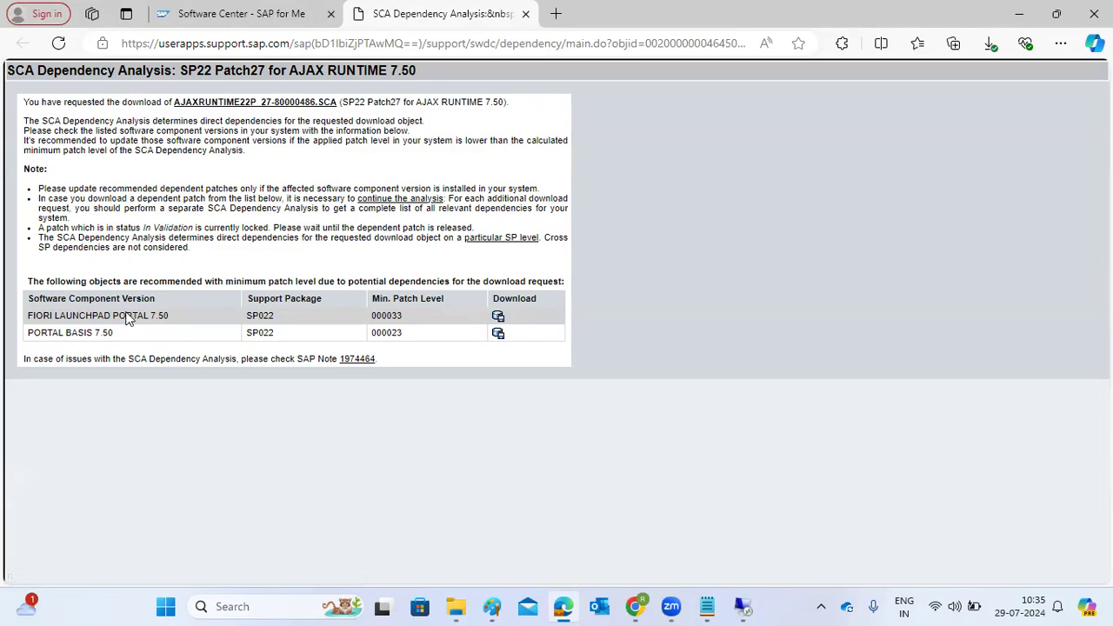
Open the FIORI LAUNCHPAD PORTAL 7.50 SP022 download page and examine the SCA dependencies of its SP22 Patch33.
click(499, 331)
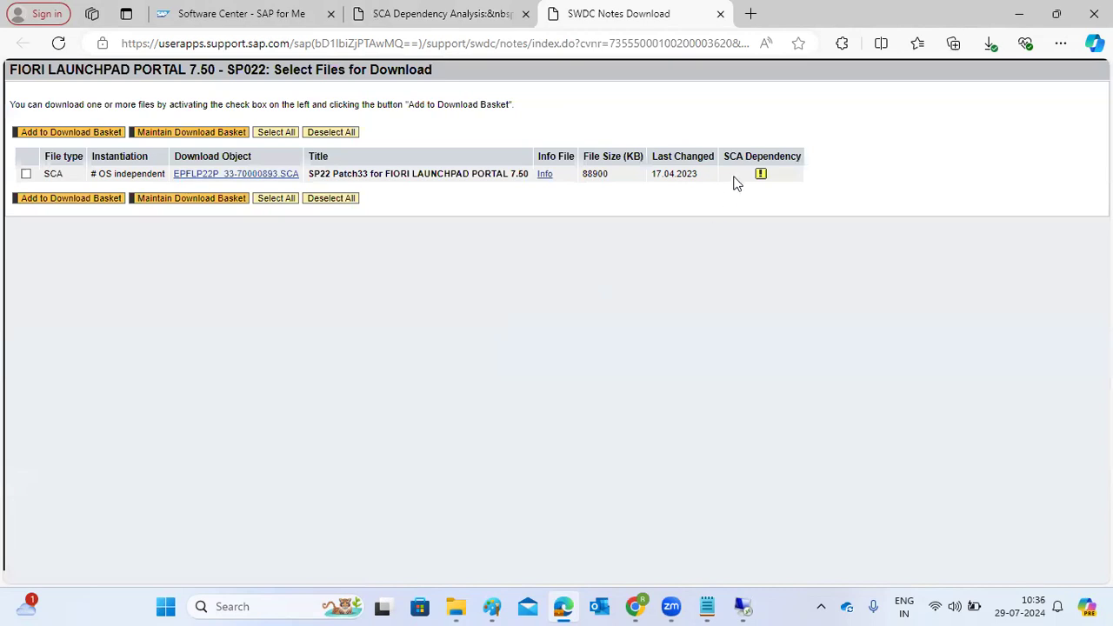
click(762, 176)
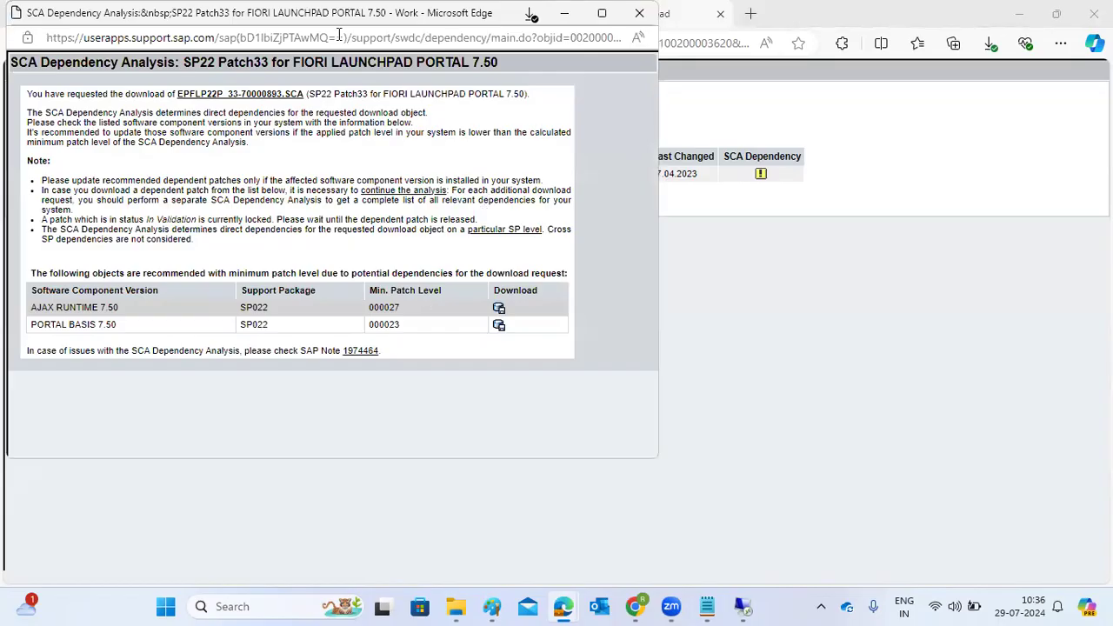
drag(338, 29, 388, 130)
click(690, 115)
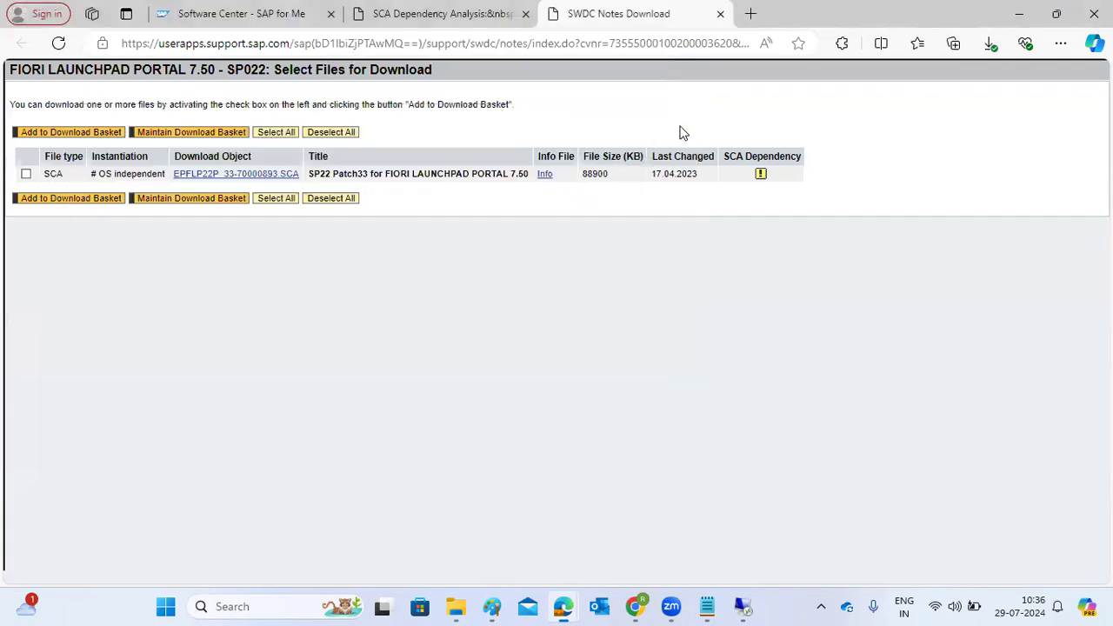
Copy the download object name EPFLP22P_33-70000893.SCA and switch to the Telnet session in Remote Desktop.
drag(173, 175, 298, 179)
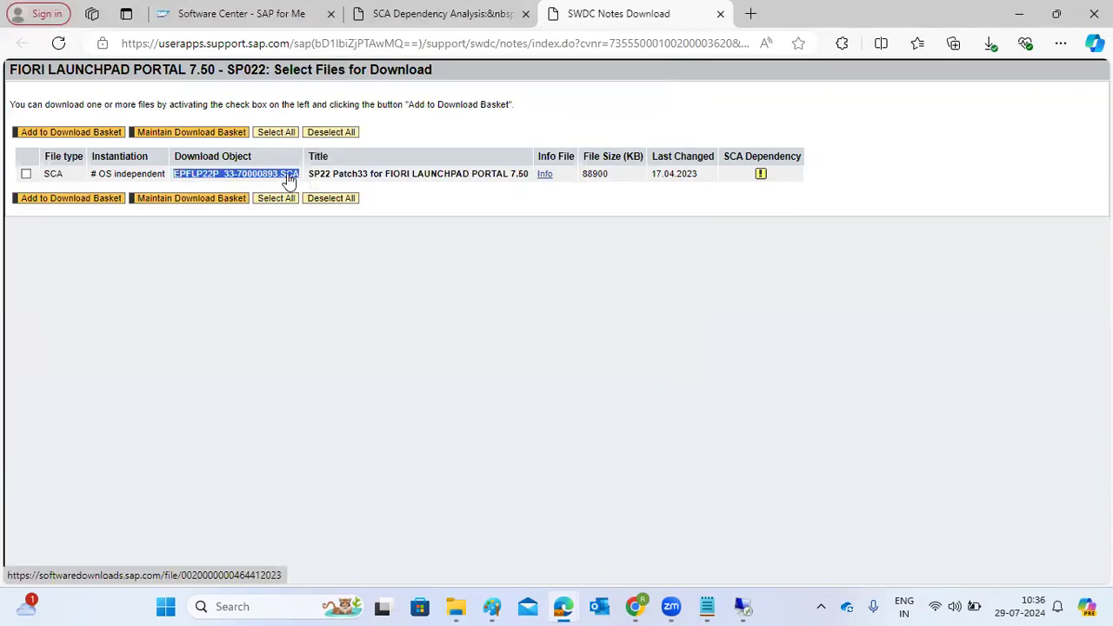
right_click(287, 181)
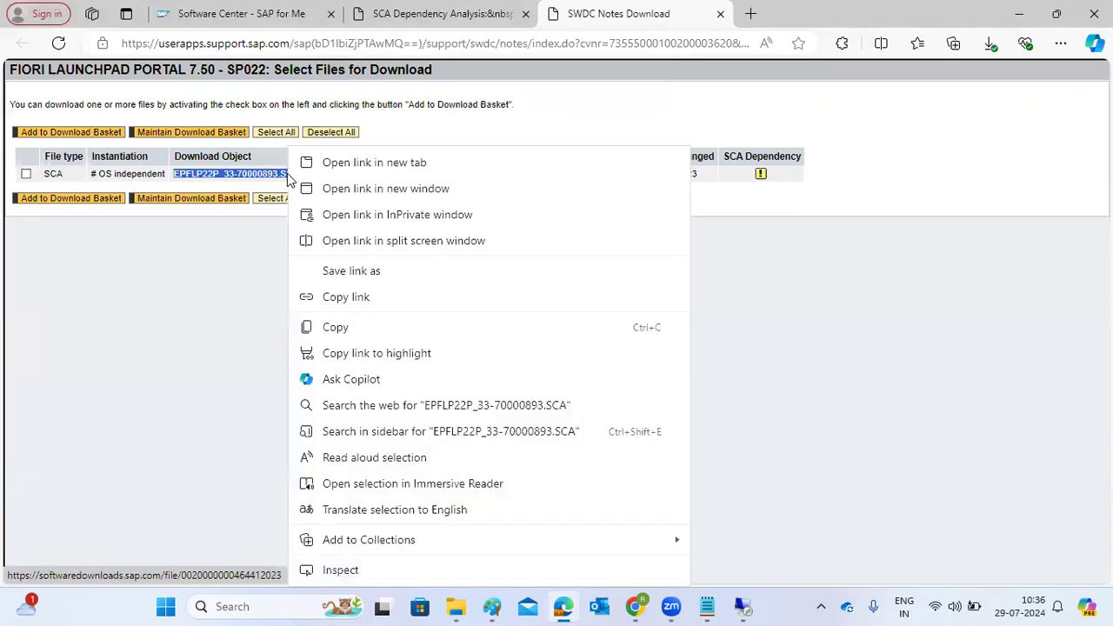
click(334, 325)
mouse_move(740, 606)
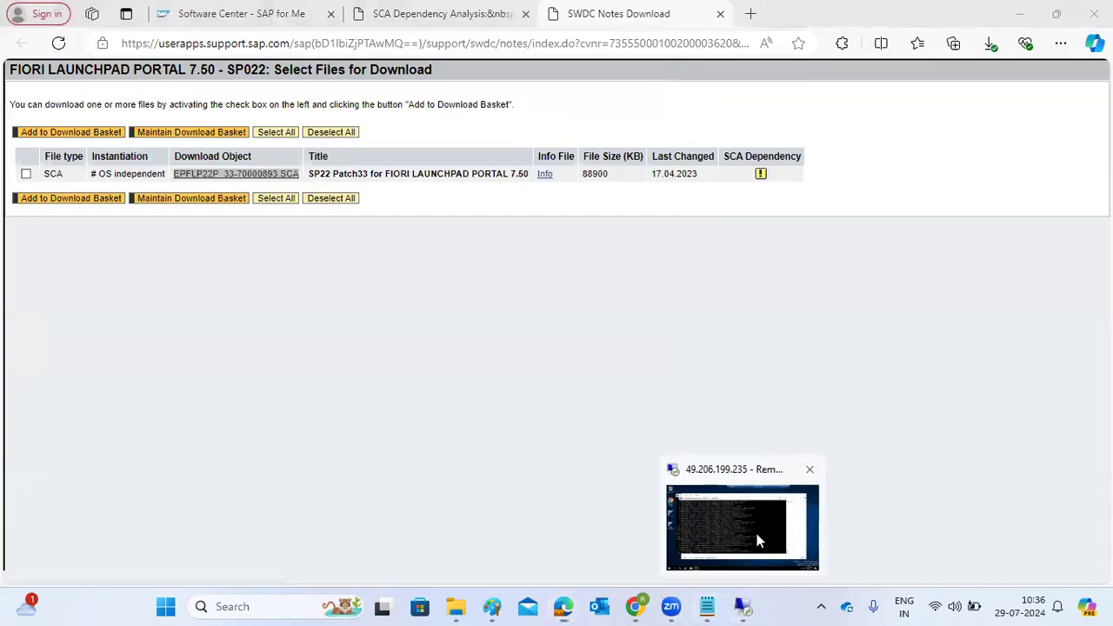
click(750, 565)
mouse_move(218, 607)
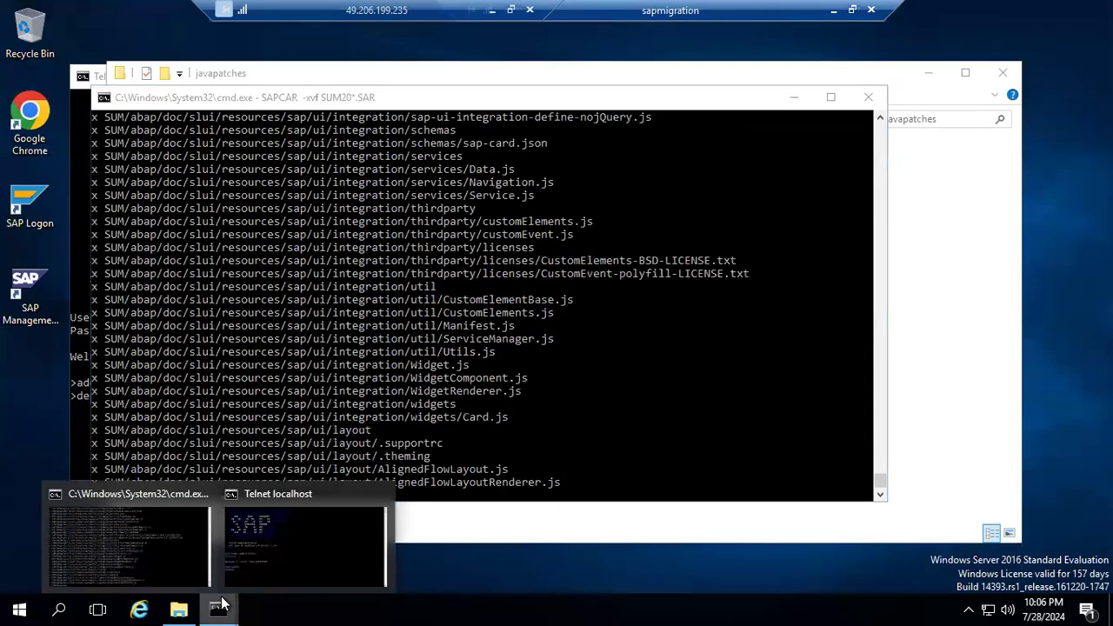
click(286, 548)
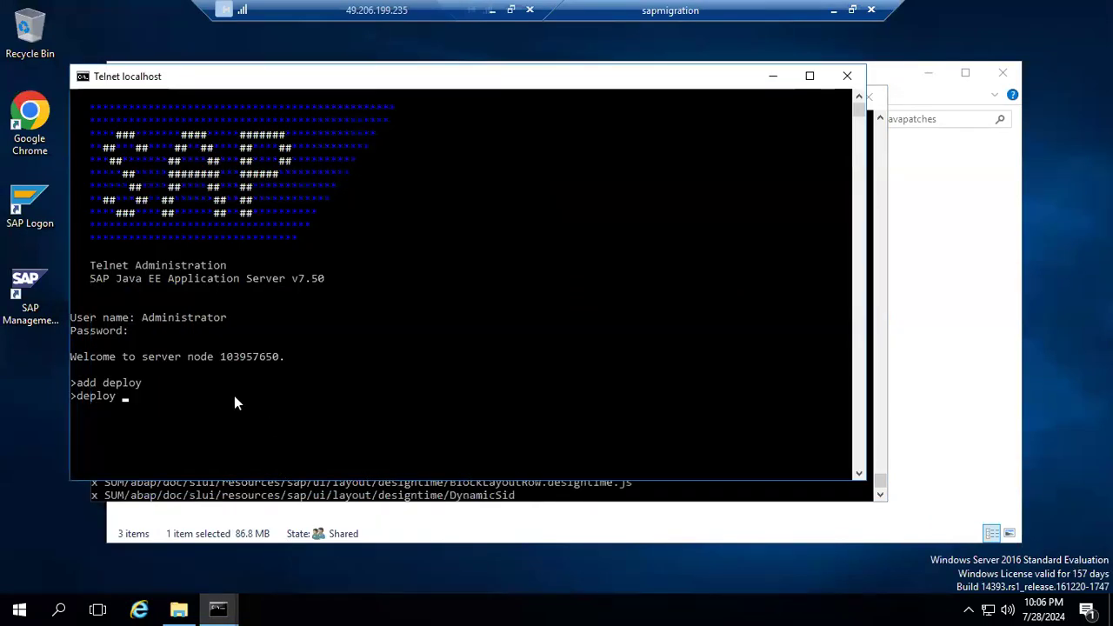
Copy the javapatches folder path and add E:\usr\sap\NJP\javapatches\ to the deploy command in Telnet.
click(179, 609)
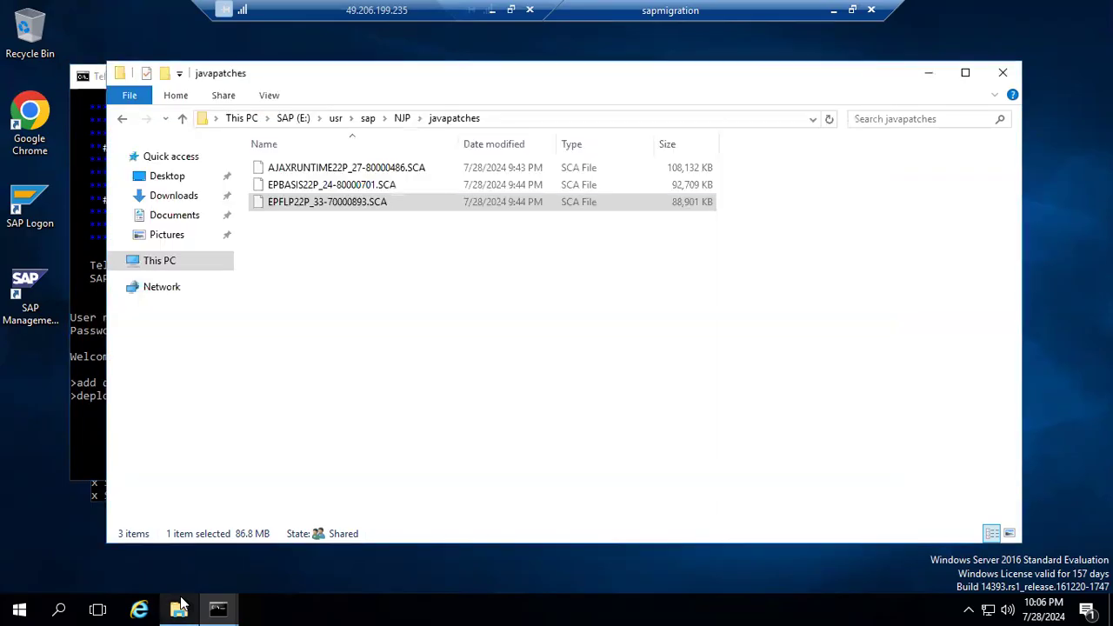
click(512, 119)
key(super+c)
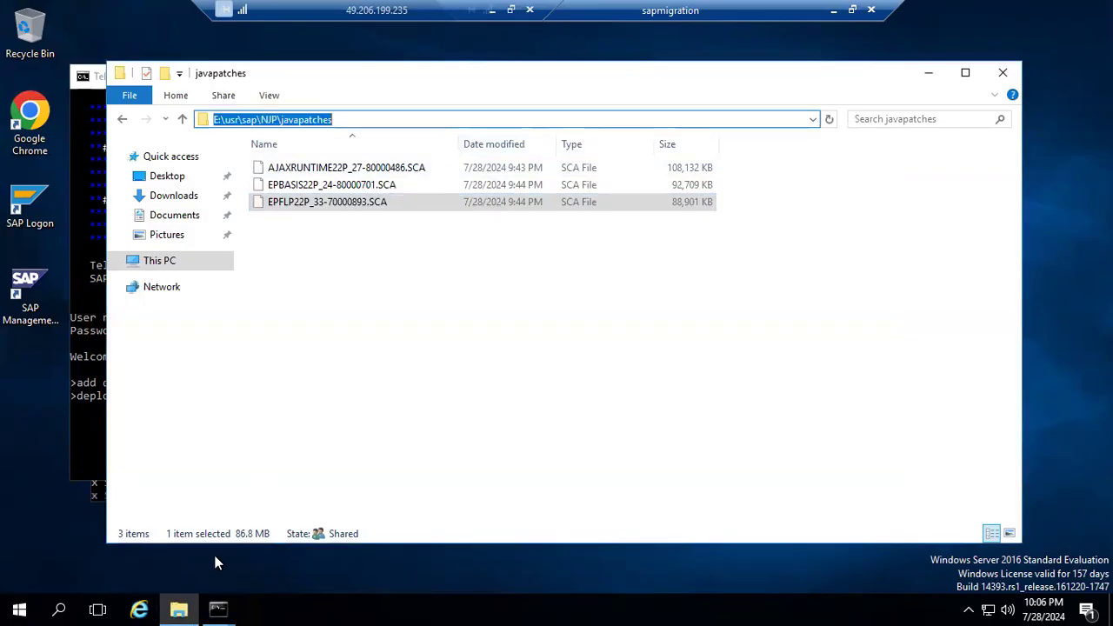
click(223, 606)
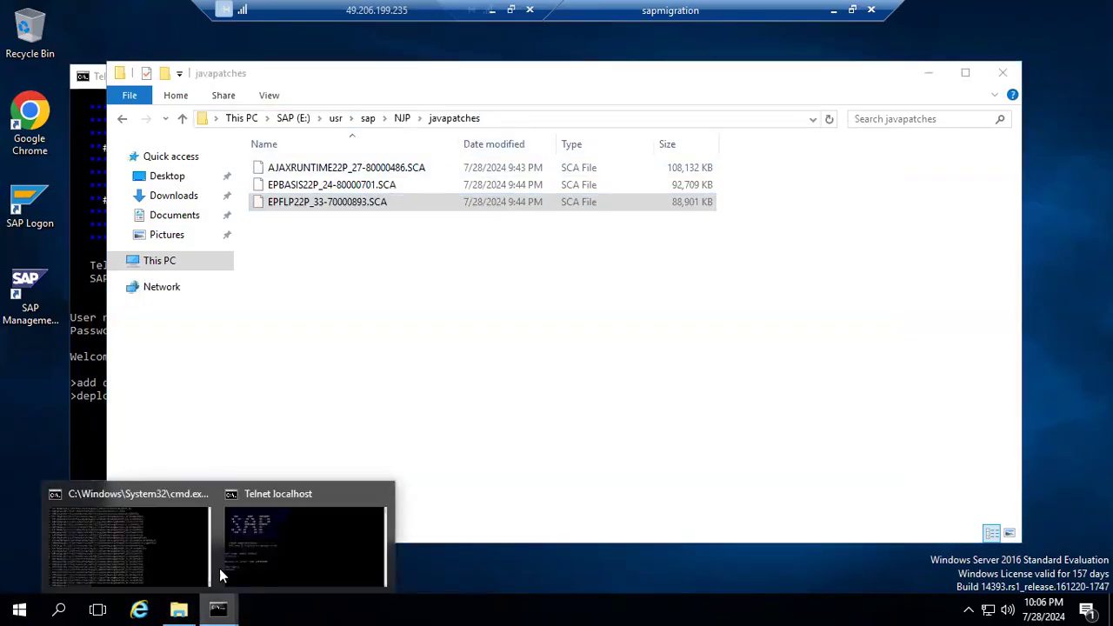
click(275, 534)
key(BackSpace)
key(BackSpace)
key(BackSpace)
key(BackSpace)
key(BackSpace)
key(BackSpace)
right_click(301, 412)
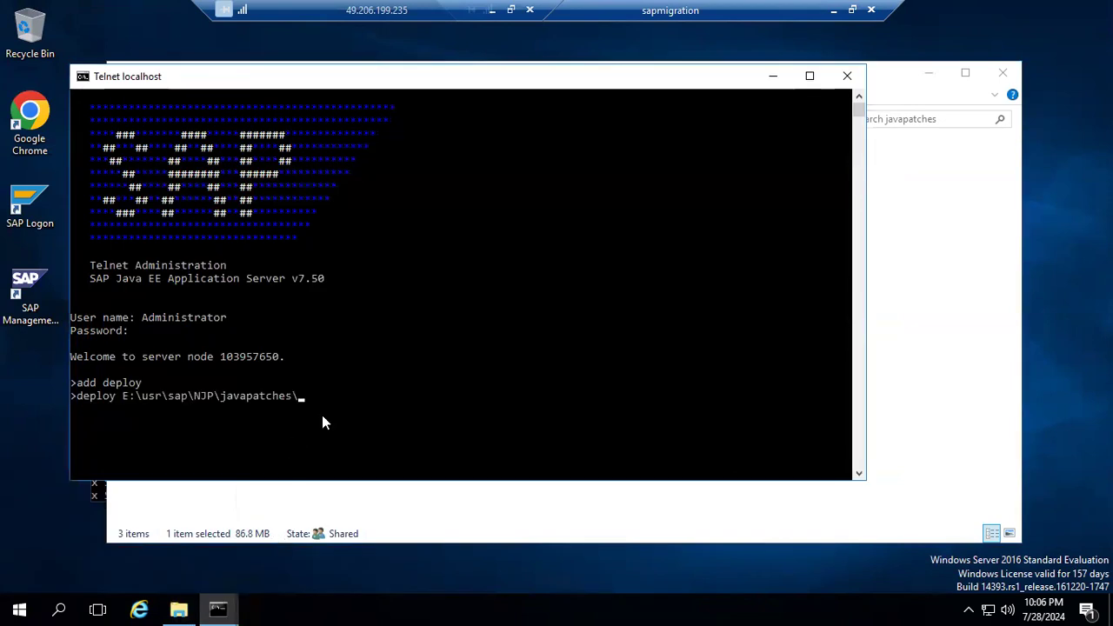
Copy the file name EPFLP22P_33-70000893.SCA from the folder to complete the deploy command, and run it.
click(179, 609)
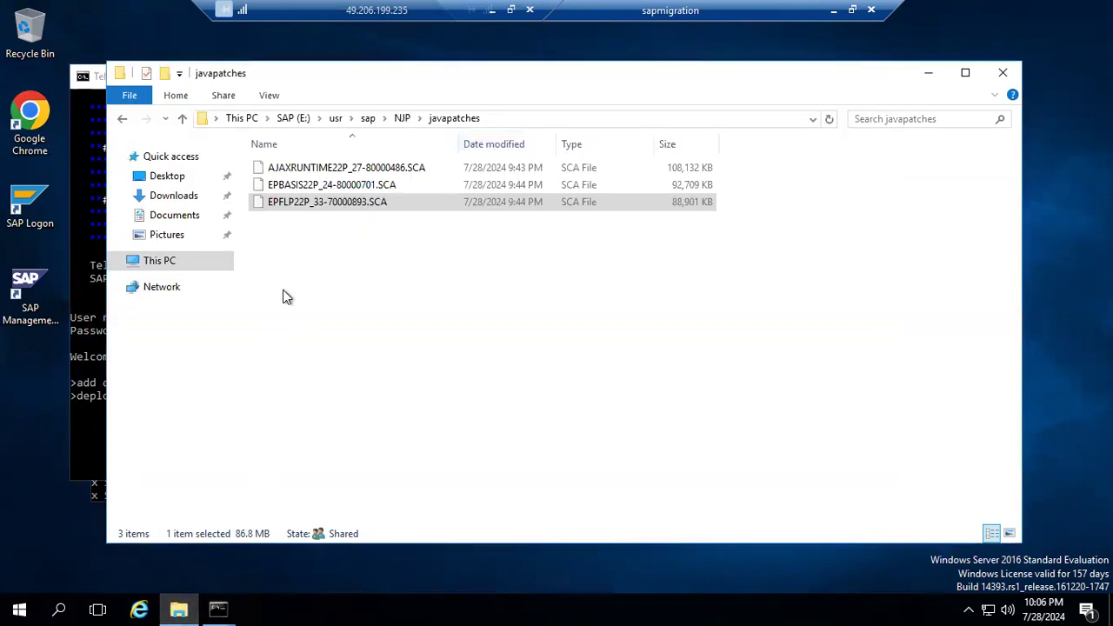
right_click(301, 208)
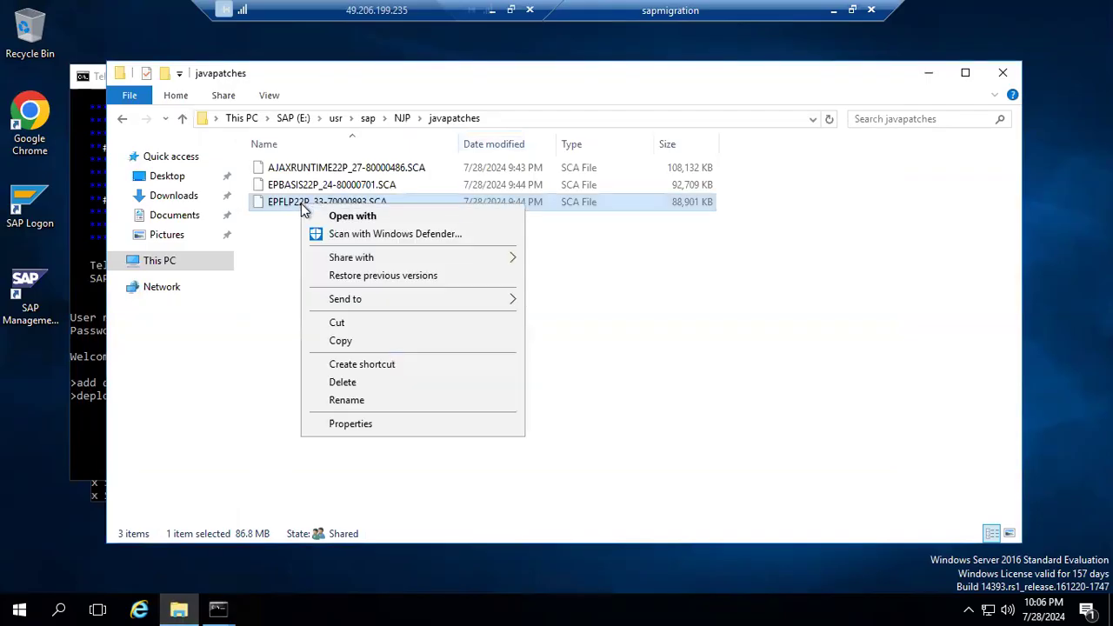
click(342, 400)
key(ctrl+a)
key(super+c)
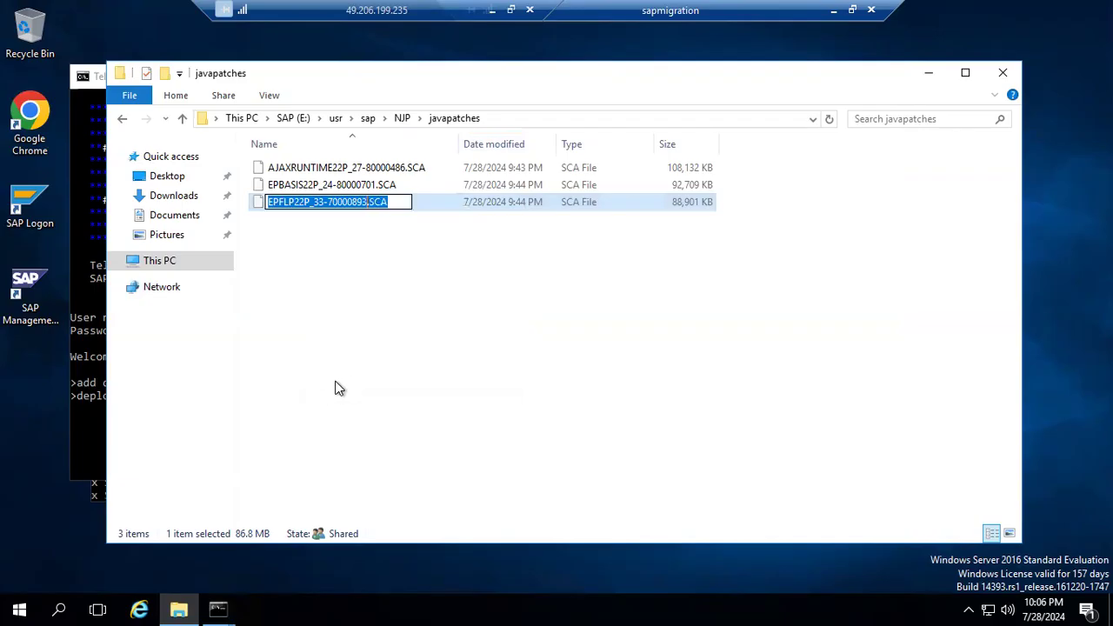
click(222, 602)
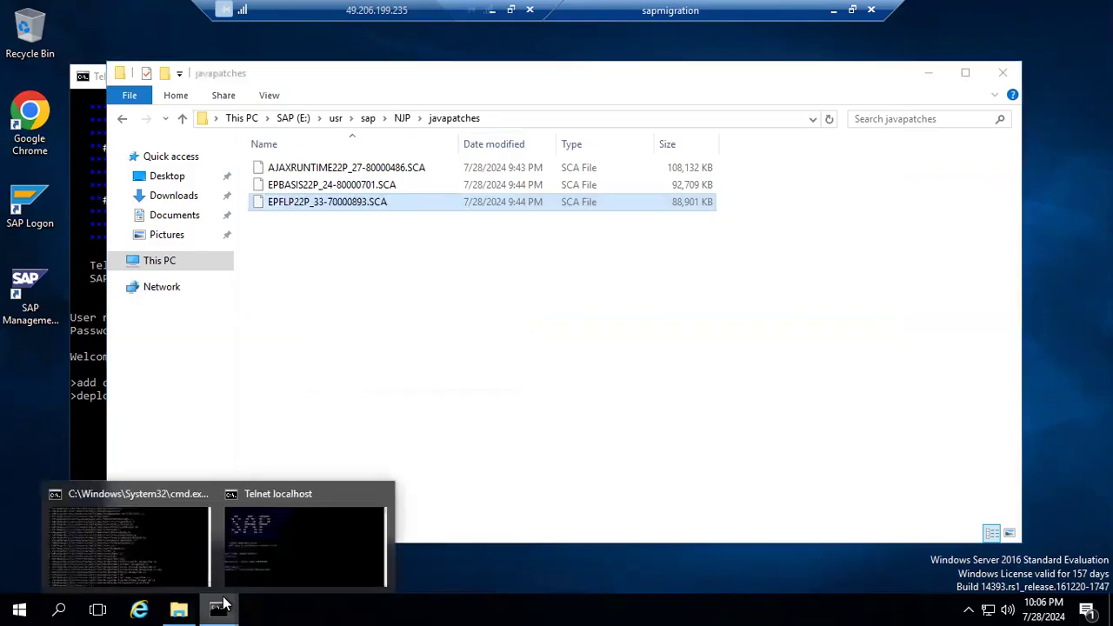
click(312, 547)
right_click(352, 407)
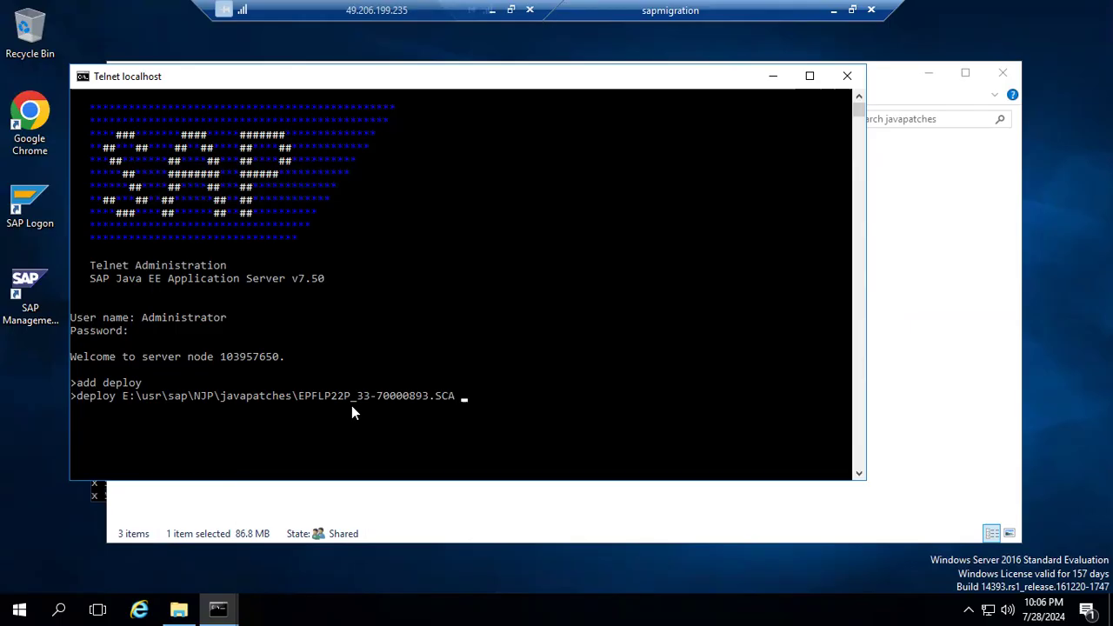
key(BackSpace)
key(Return)
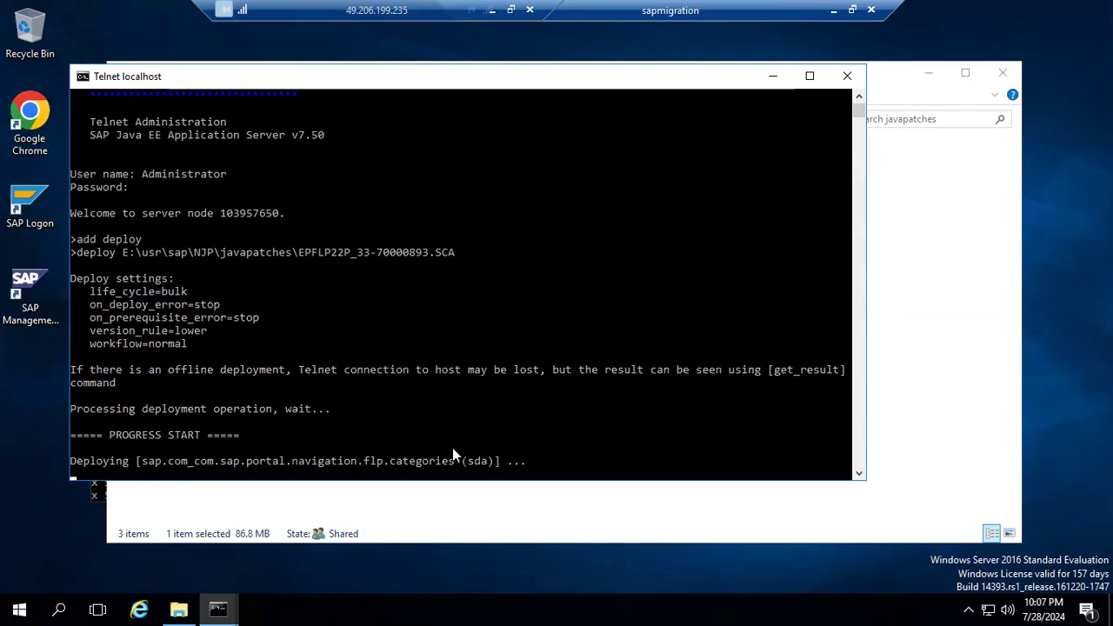
Filter the software components by name "FLP" in the Components Info page and check the EP-FLP version.
click(832, 17)
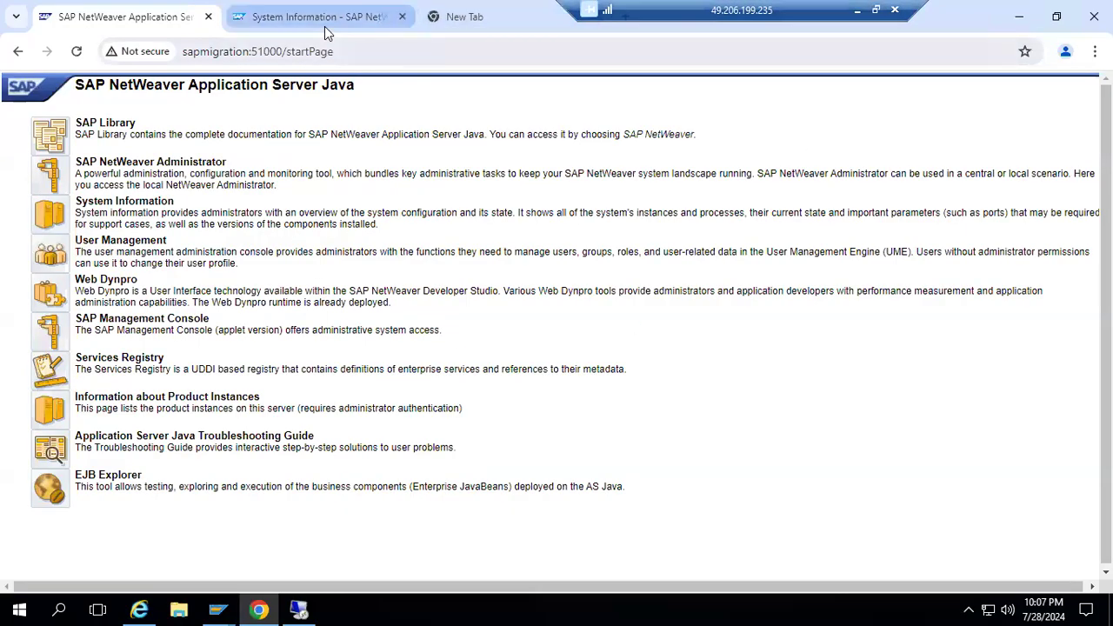
click(325, 25)
click(313, 212)
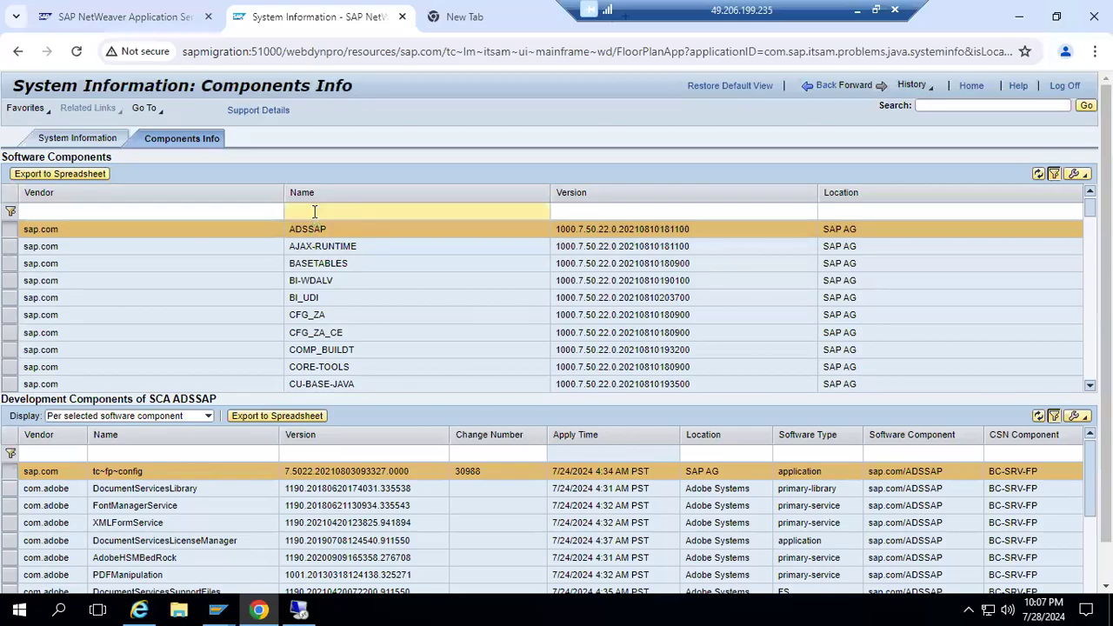
text(FLP)
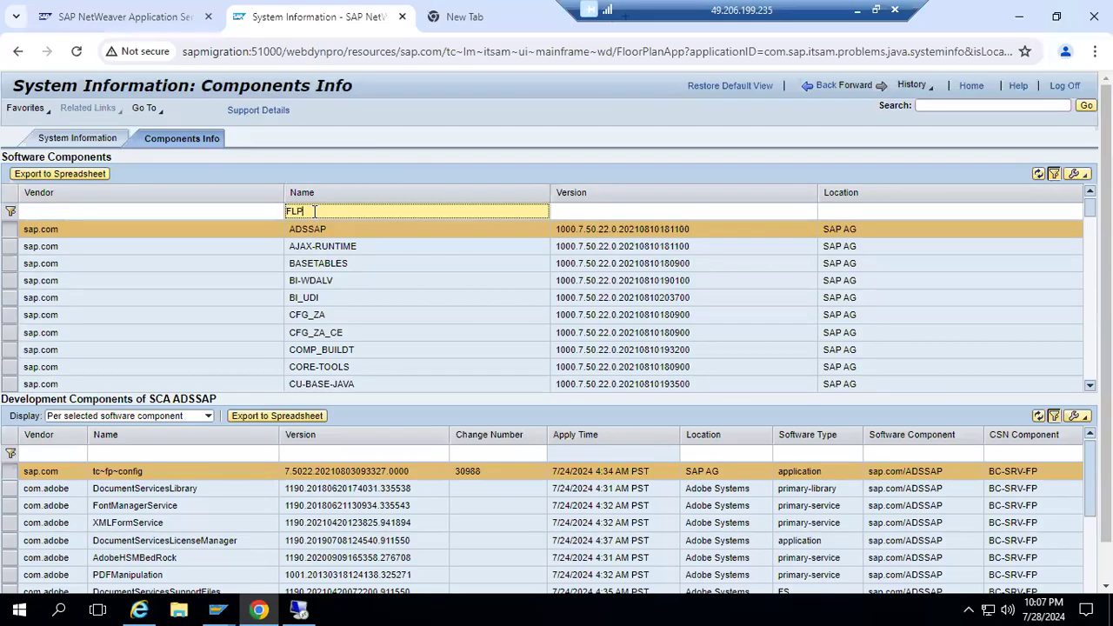
key(Return)
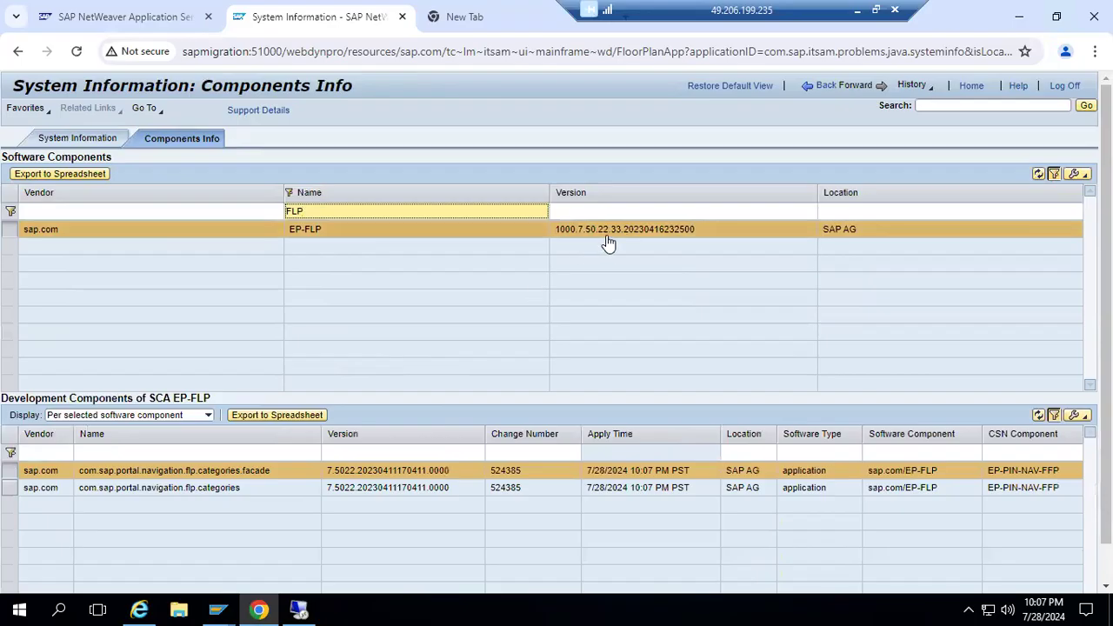
drag(598, 241, 622, 243)
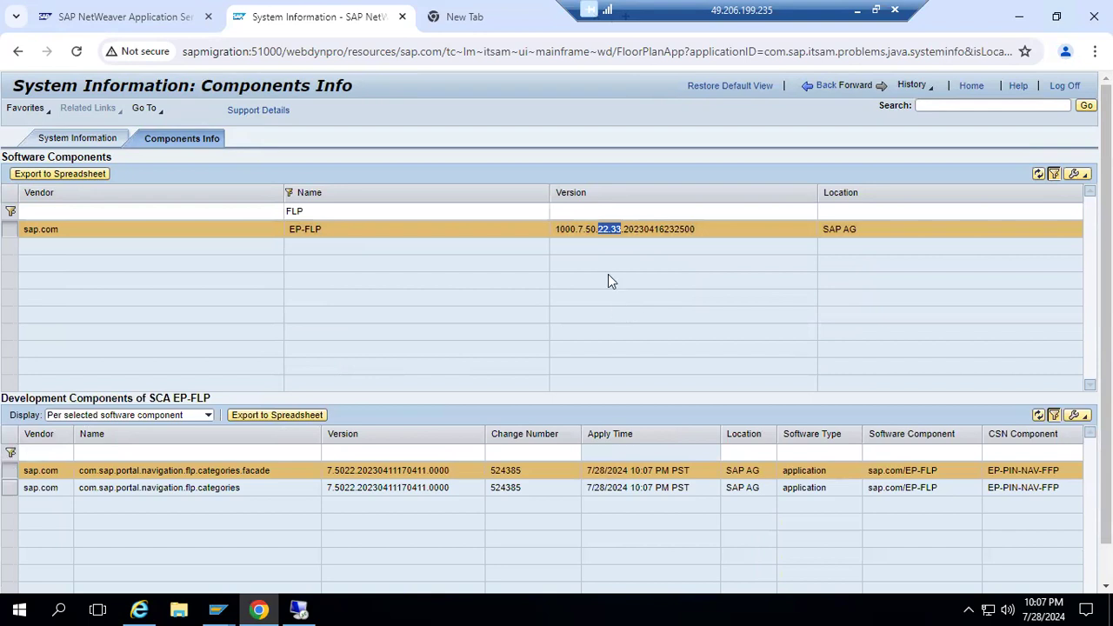
click(600, 241)
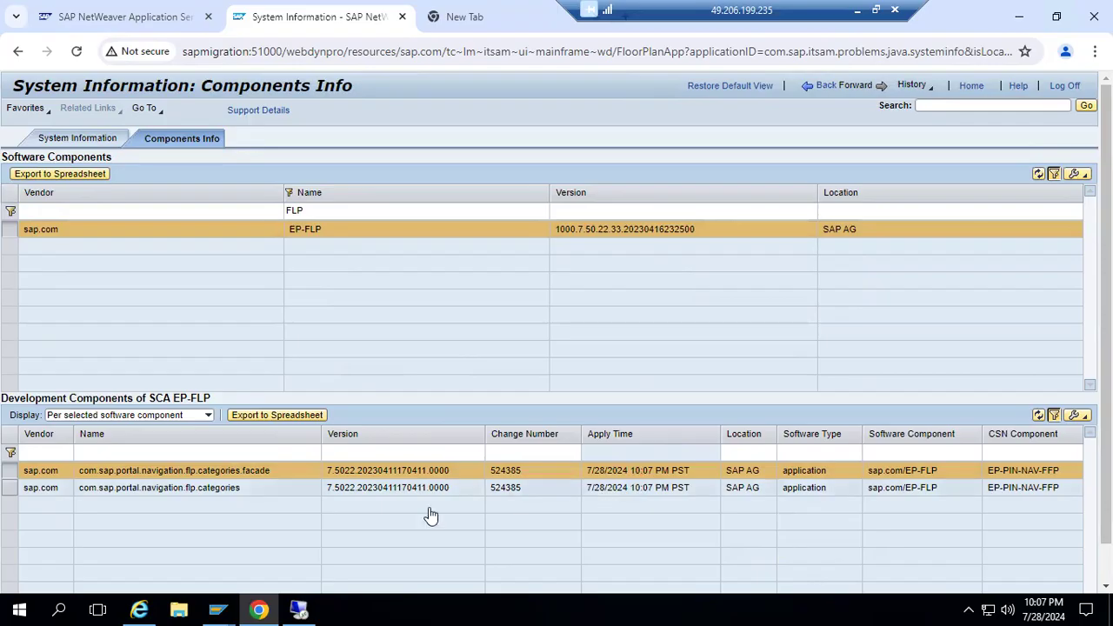
Return to the Telnet session to review the FLP deployment progress lines, and check the SAPCAR extraction window.
click(303, 609)
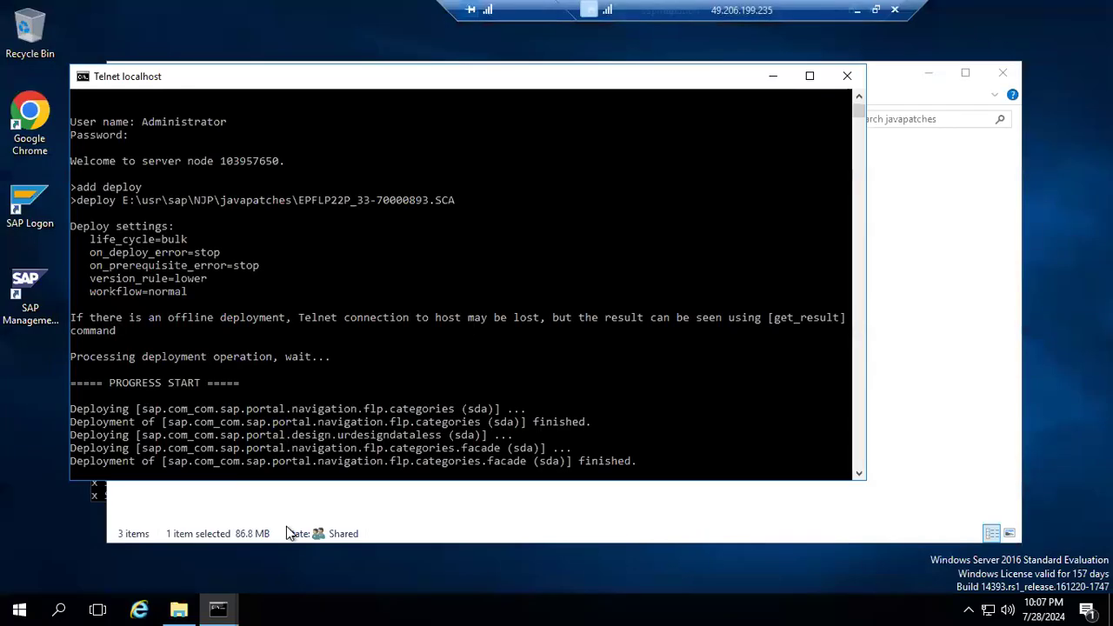
drag(133, 411, 663, 463)
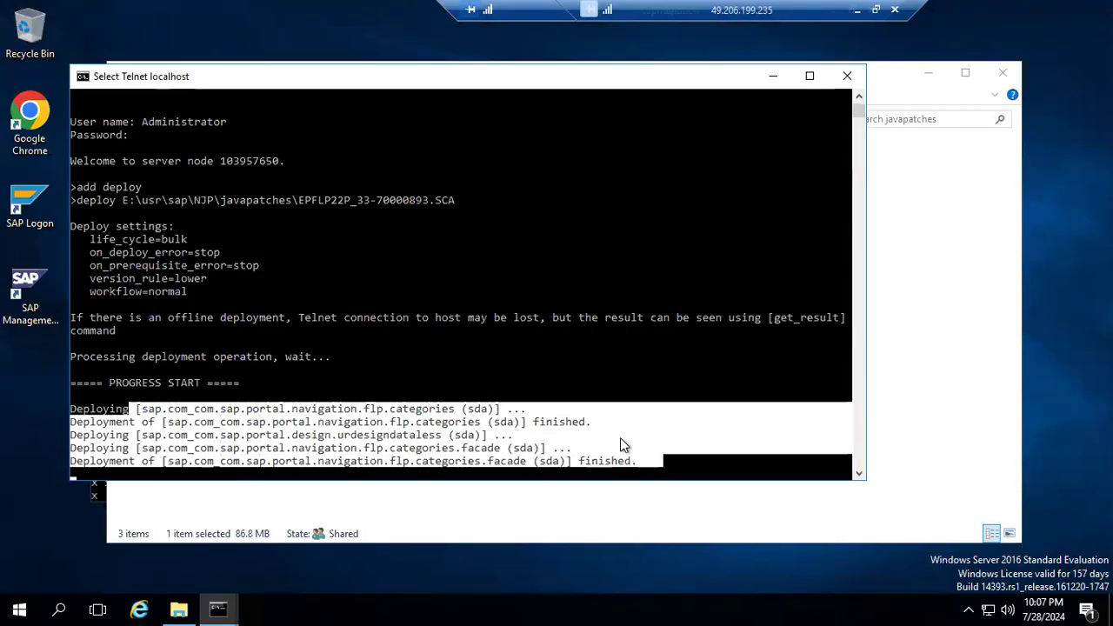
click(498, 408)
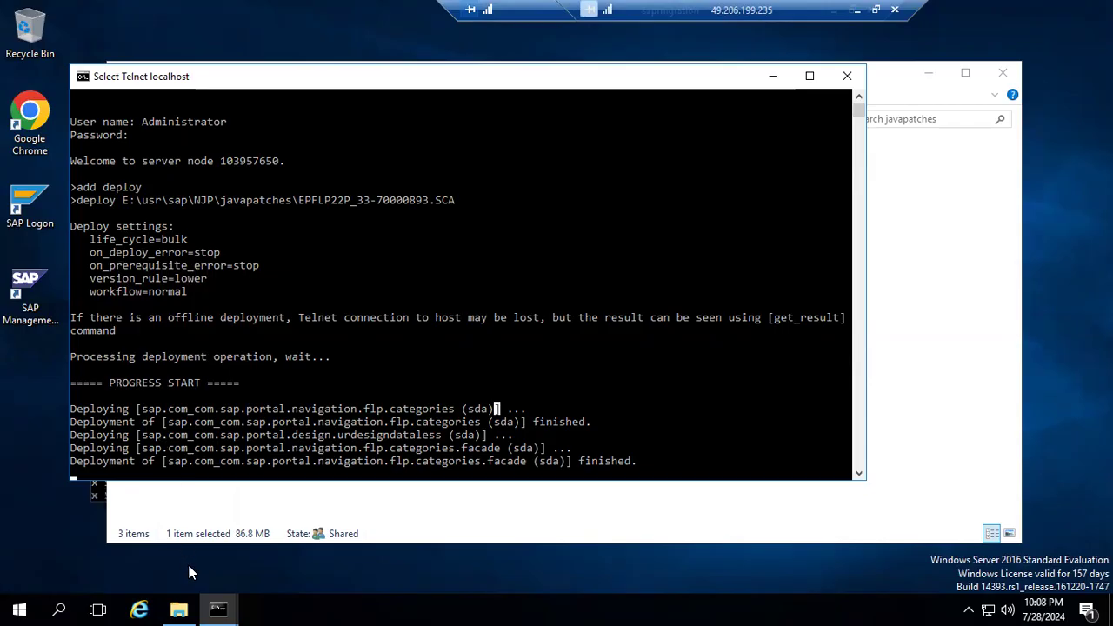
click(219, 604)
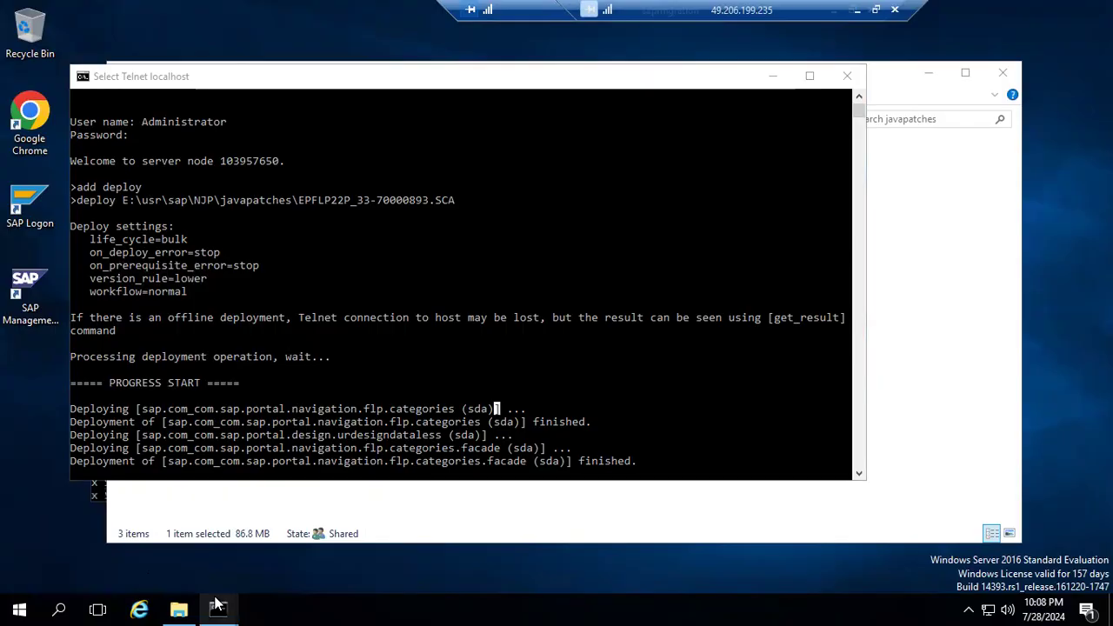
mouse_move(218, 605)
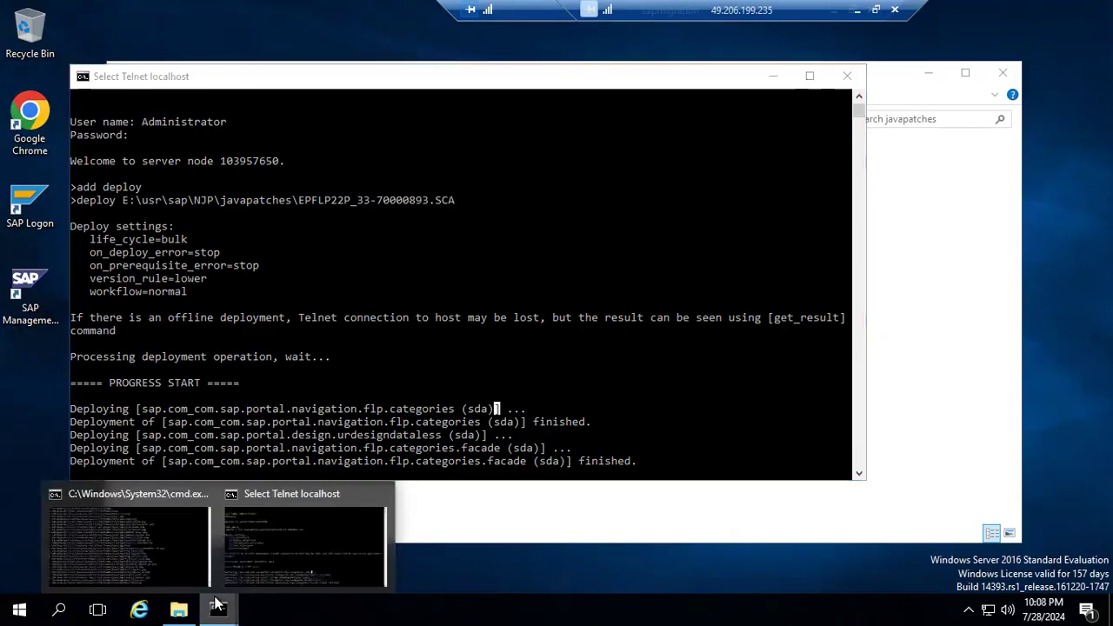
click(124, 555)
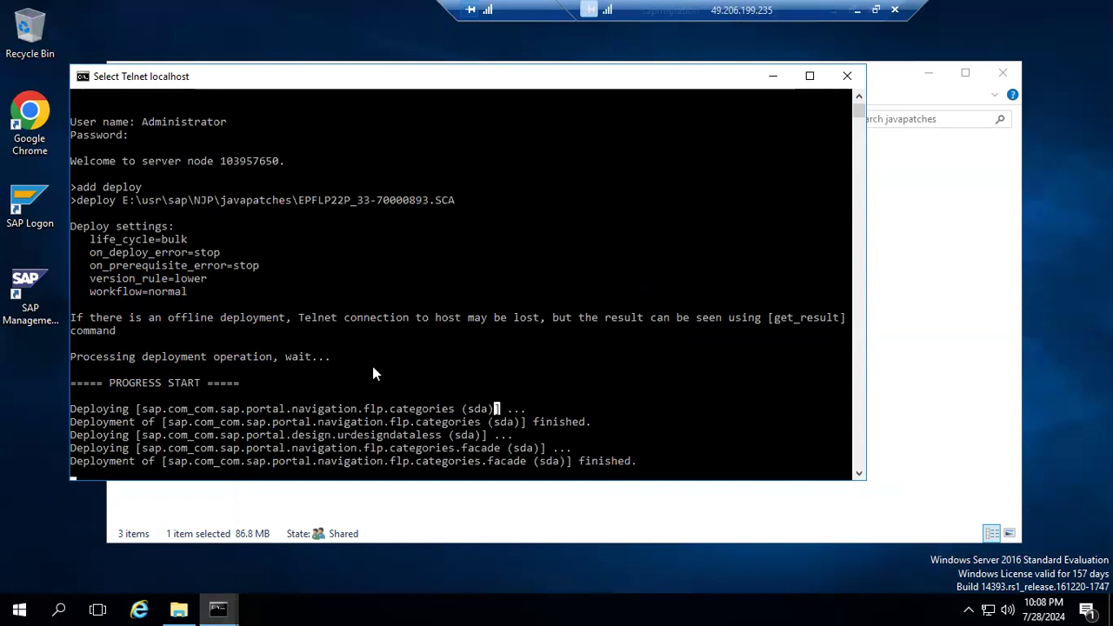
Restore the Remote Desktop session to a smaller window and recheck the EP-FLP component version in System Information.
click(876, 10)
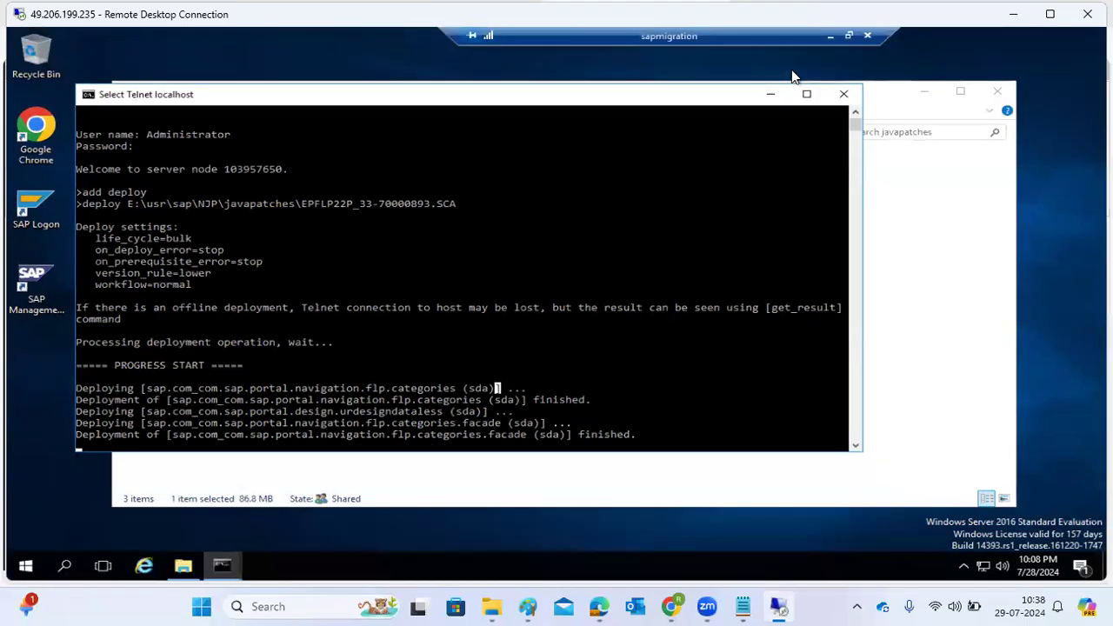
click(831, 37)
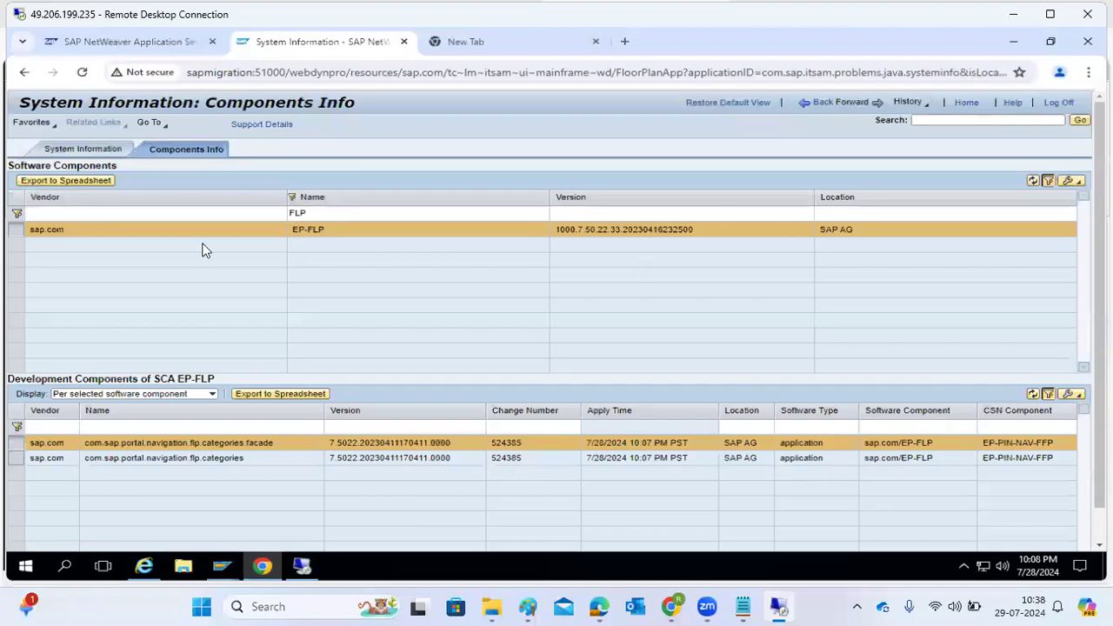
triple_click(322, 229)
drag(588, 229, 640, 229)
click(616, 235)
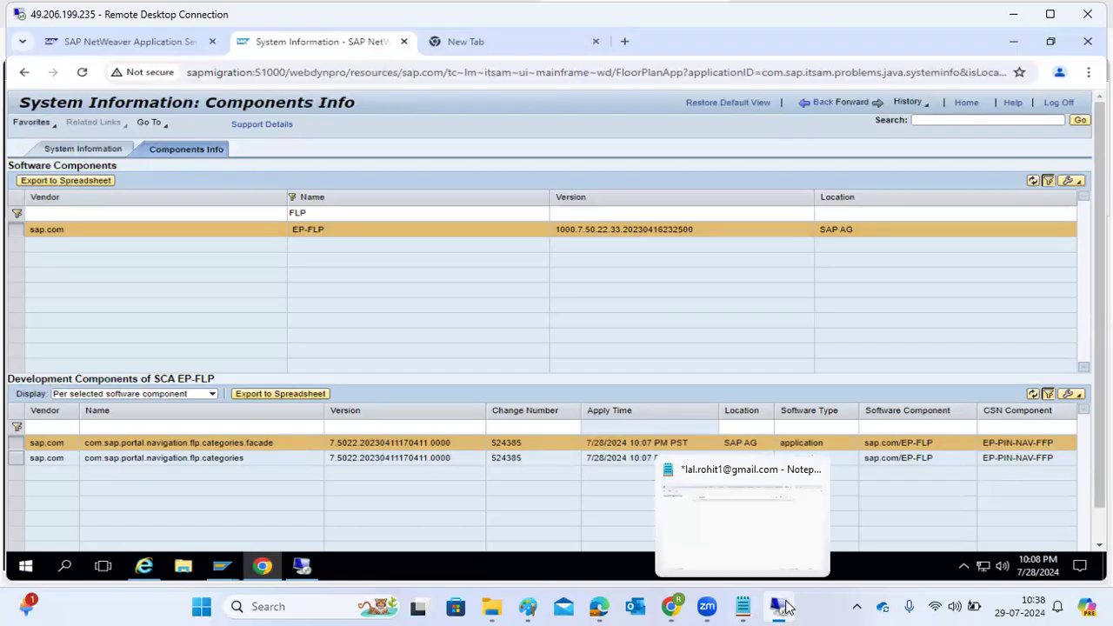
Go back to the Telnet deployment output to look for completion, and check how far the SUM extraction has progressed.
click(302, 571)
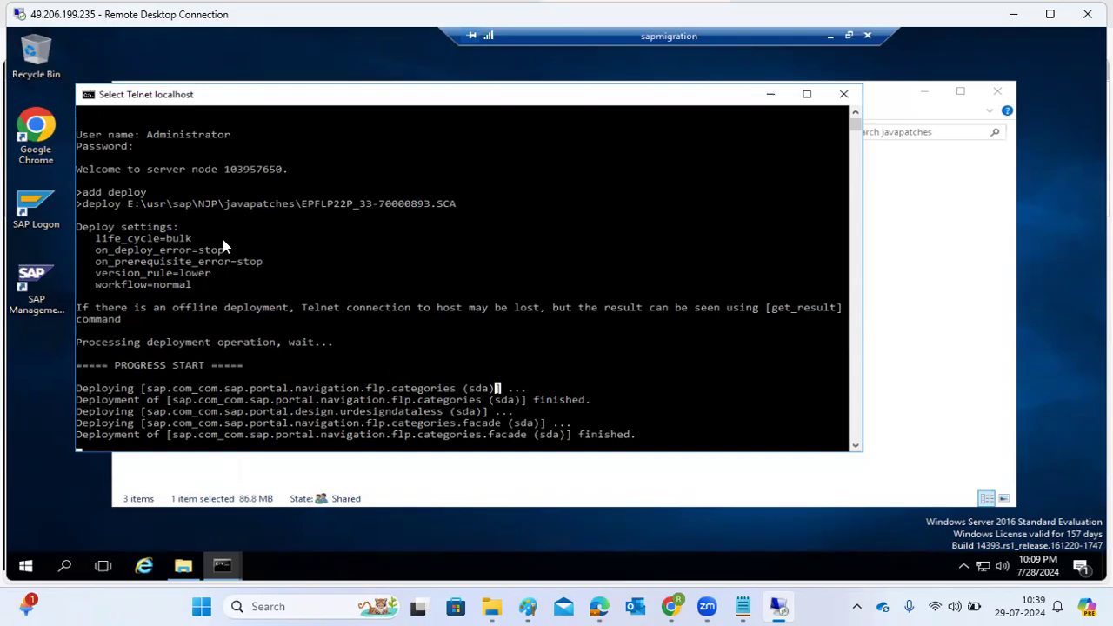
scroll(104, 209, up, 2)
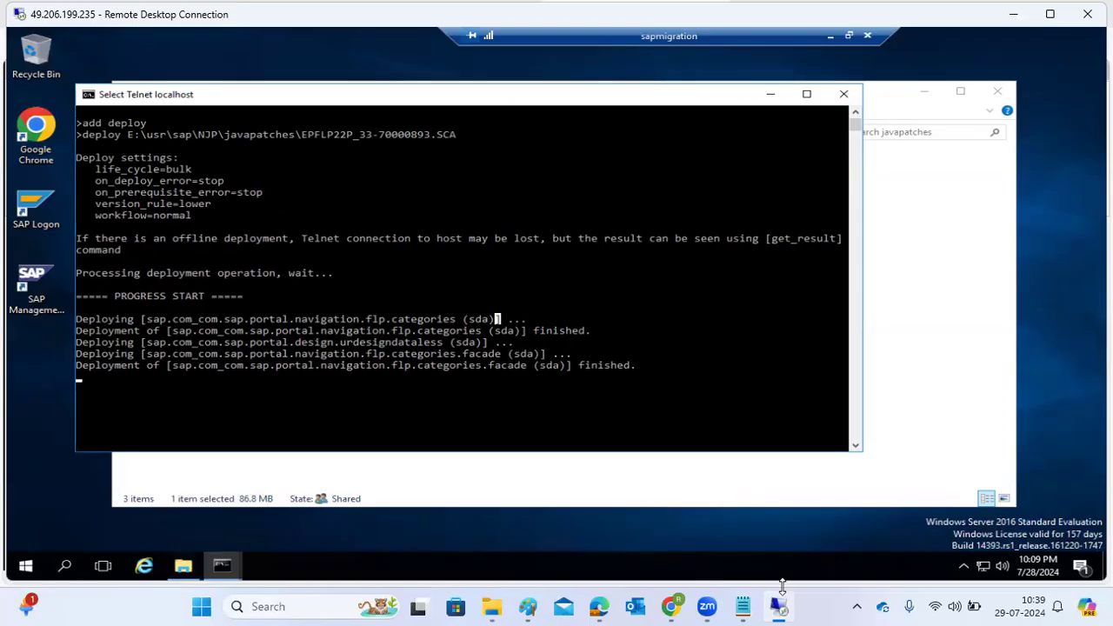
mouse_move(780, 600)
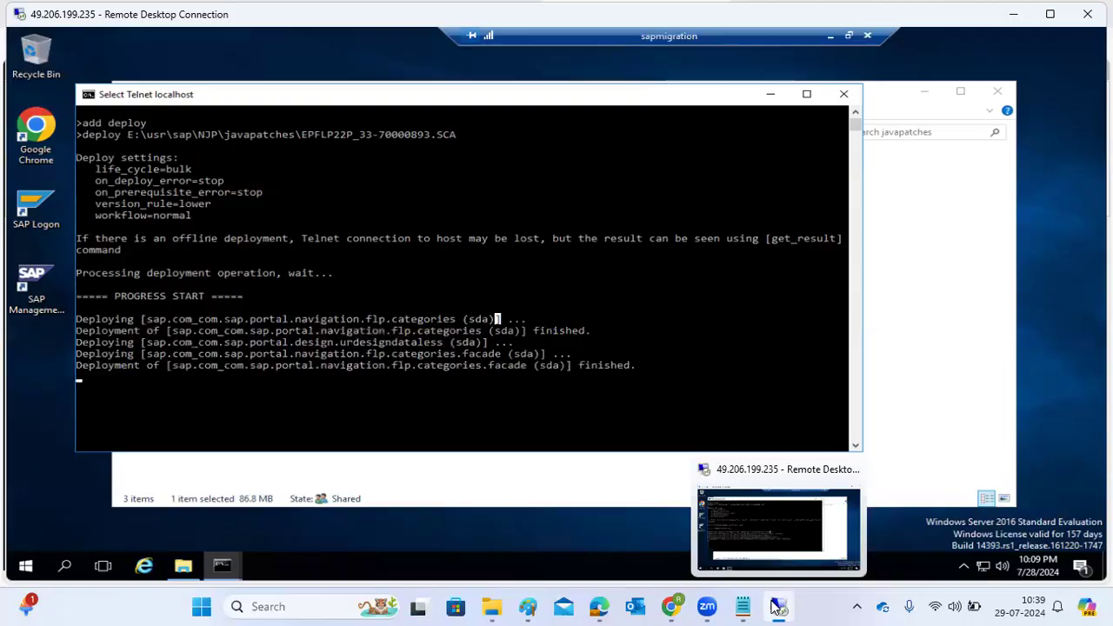
click(744, 526)
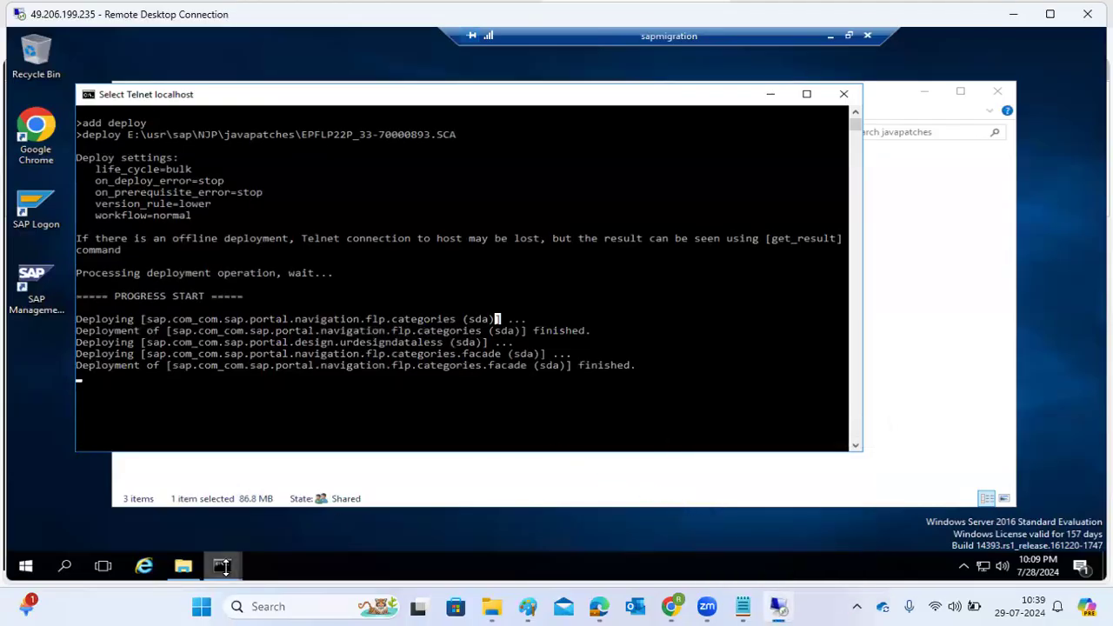
mouse_move(224, 570)
click(148, 513)
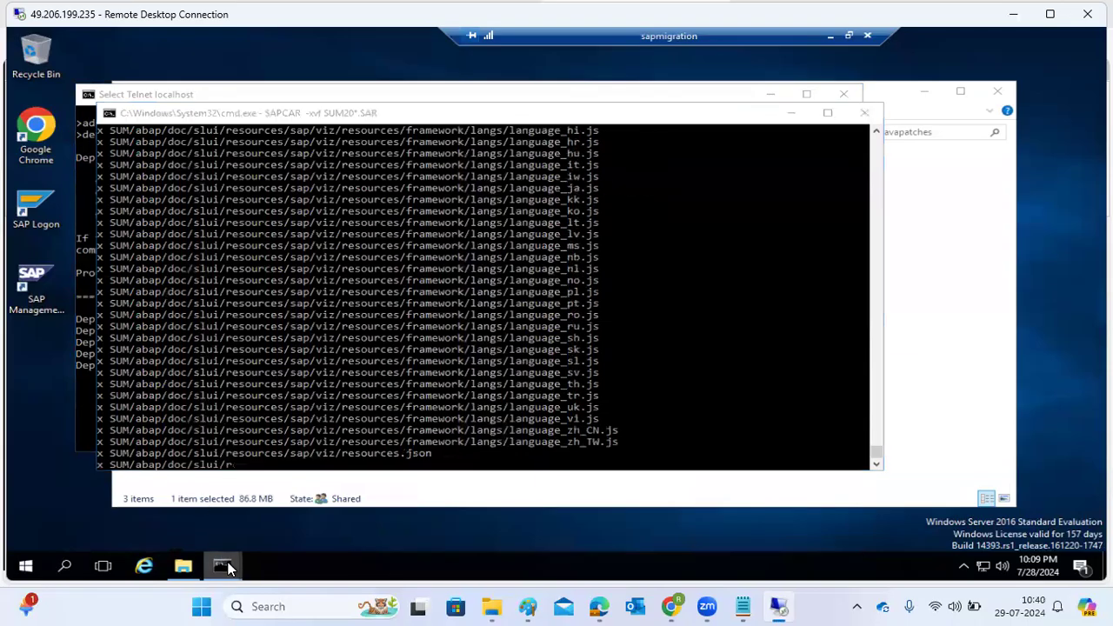
Bring the Telnet session forward in the remote desktop and check the EPFLP22P_33-70000893.SCA deployment progress.
mouse_move(224, 563)
click(288, 522)
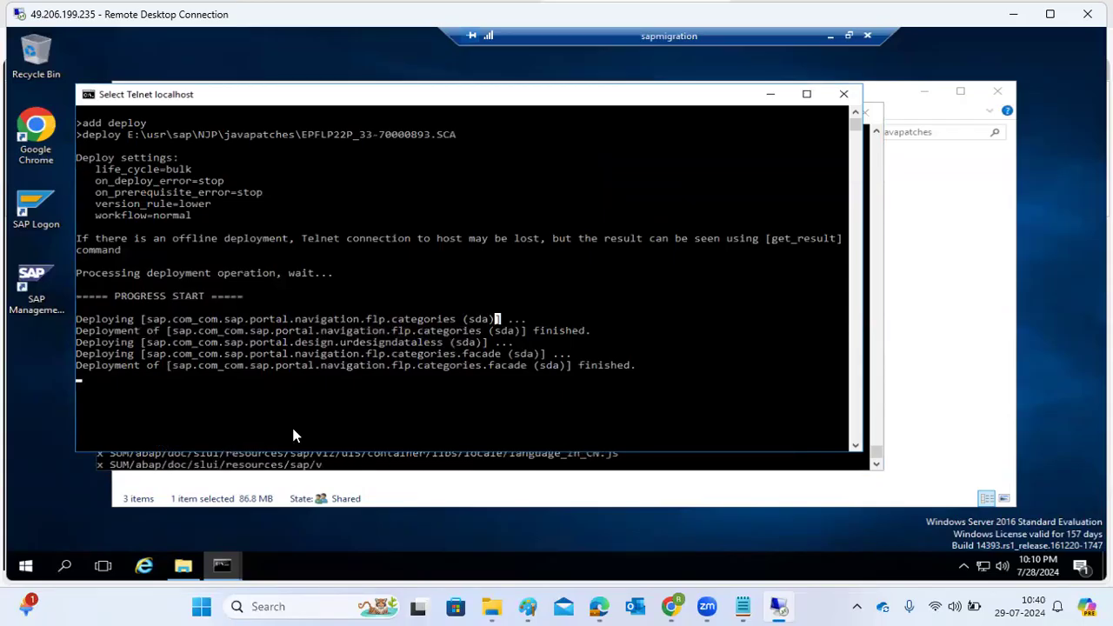
click(670, 487)
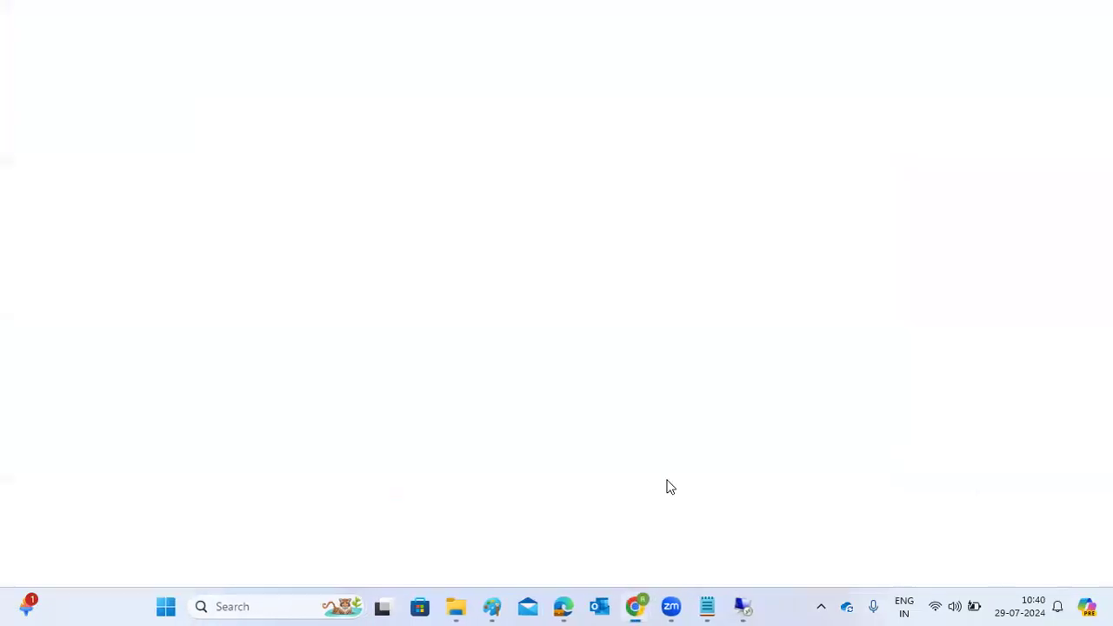
mouse_move(742, 606)
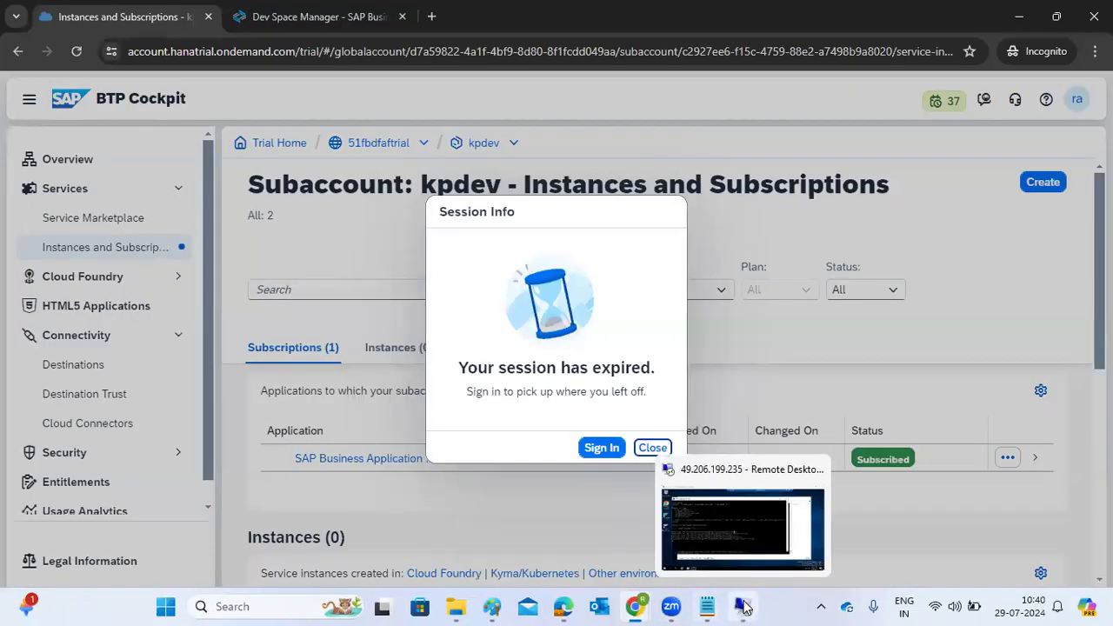
click(713, 519)
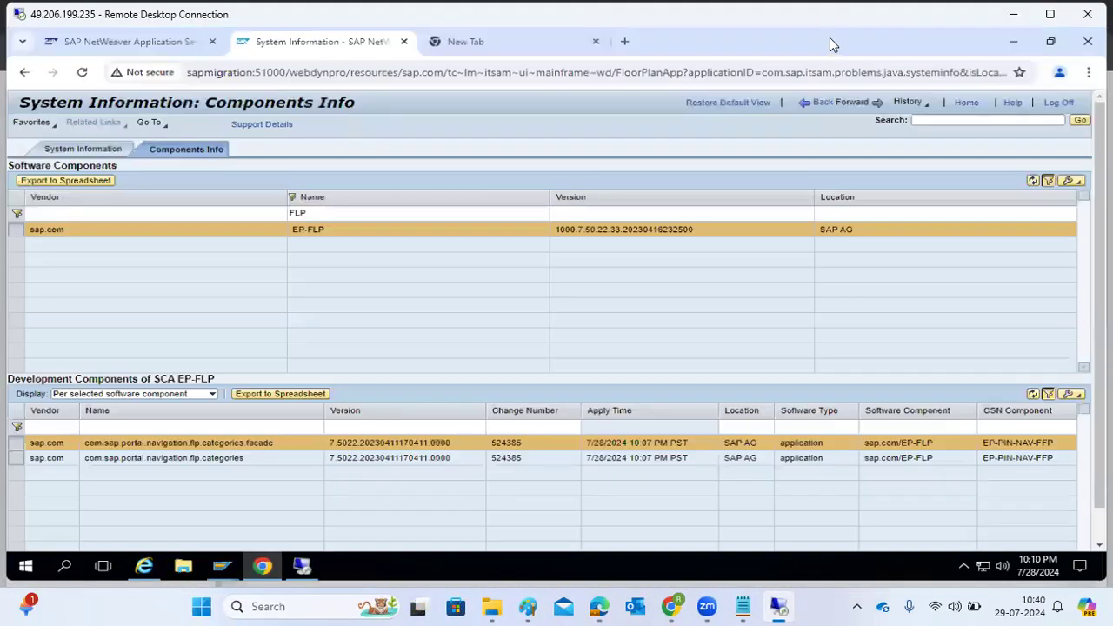
Go back to System Information, filter the software components by name "FLP" again and check the patch level in the EP-FLP version.
click(828, 37)
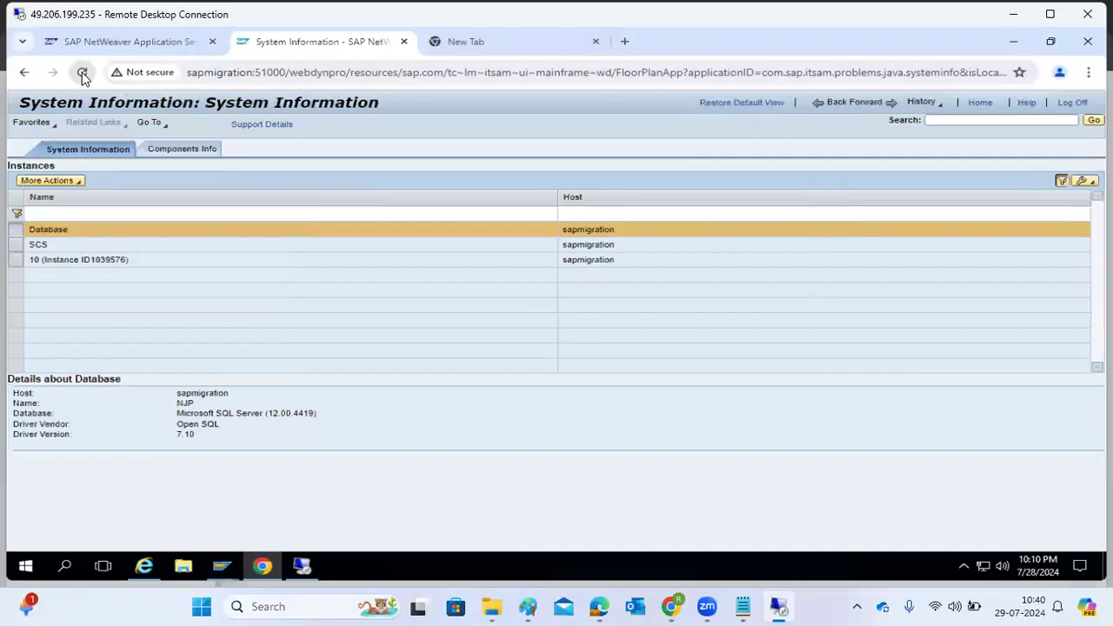
click(192, 151)
click(321, 212)
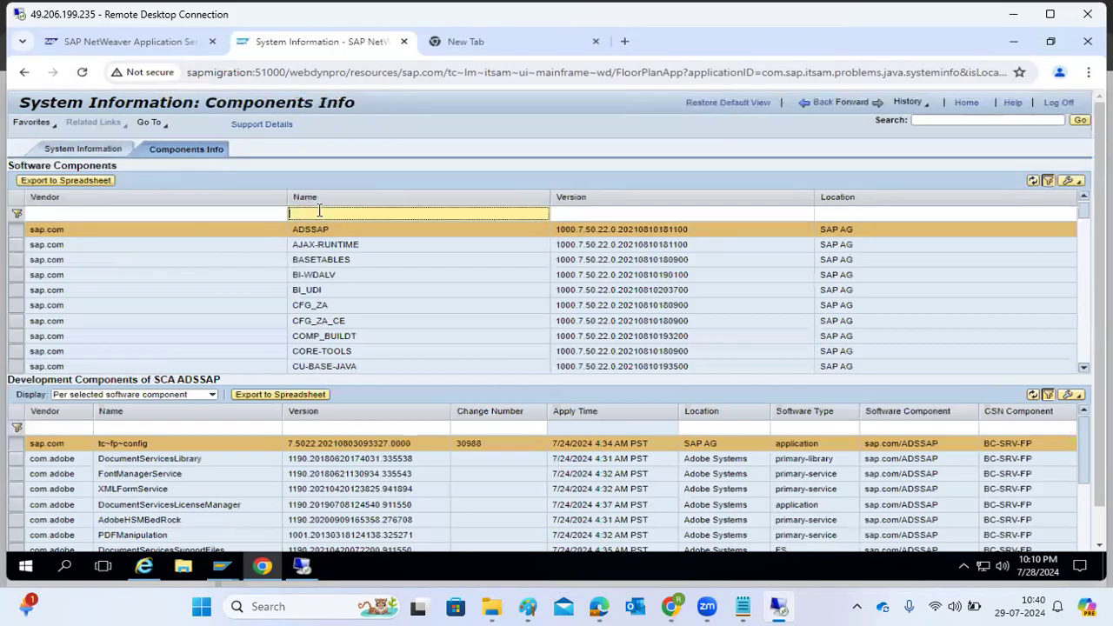
key(Return)
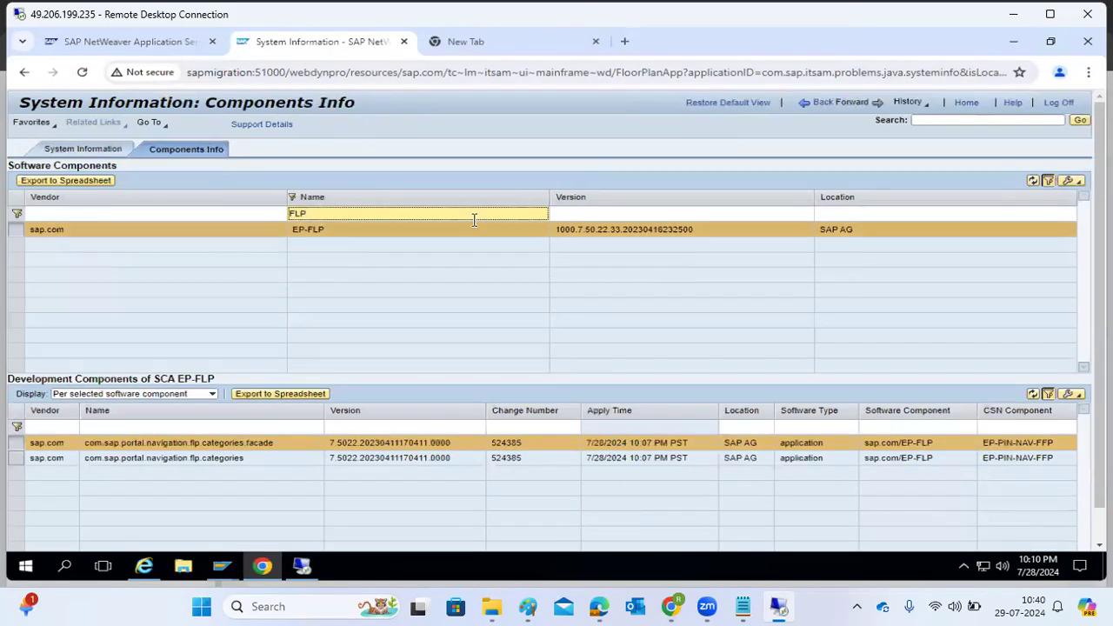
drag(582, 243, 621, 238)
click(614, 238)
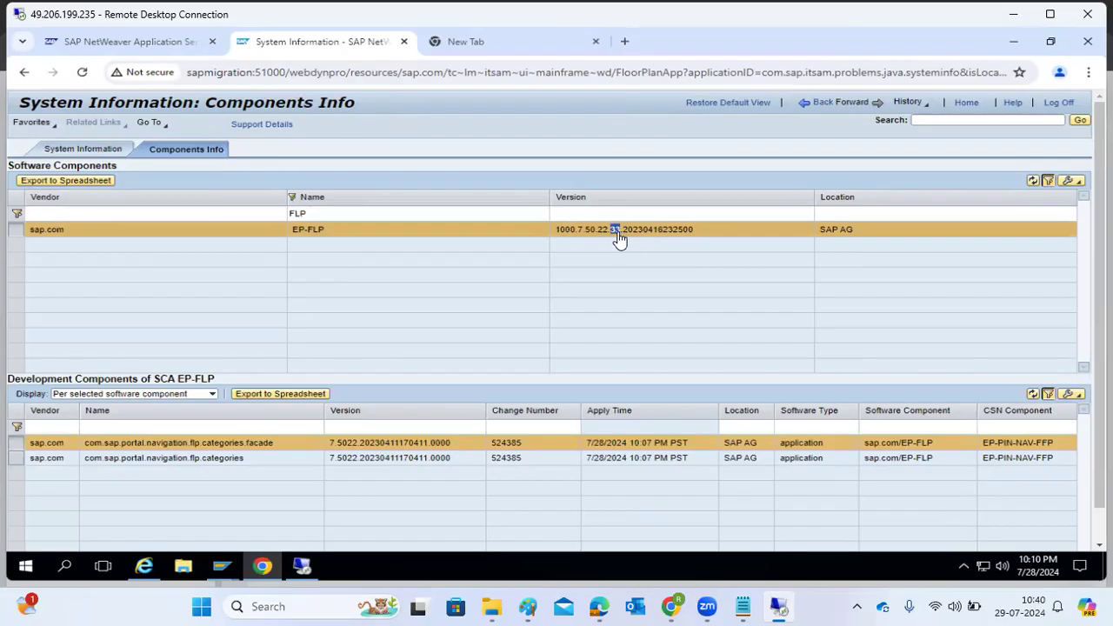
click(598, 451)
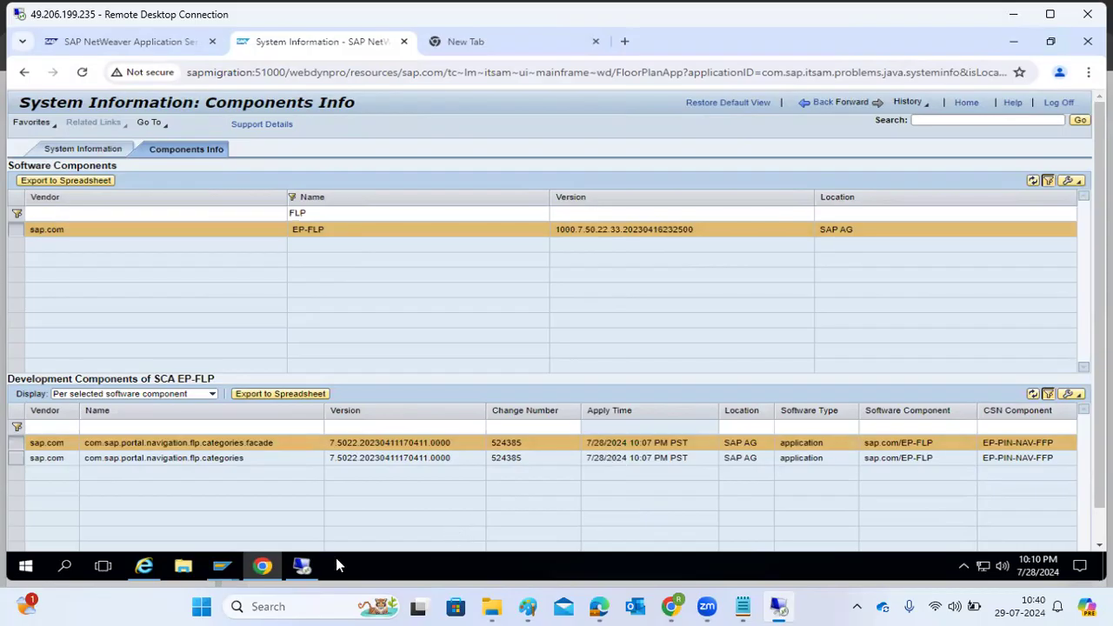
Return to the sapmigration server, check the Telnet and SAPCAR output, and close the SUM extraction command window.
mouse_move(302, 566)
click(310, 525)
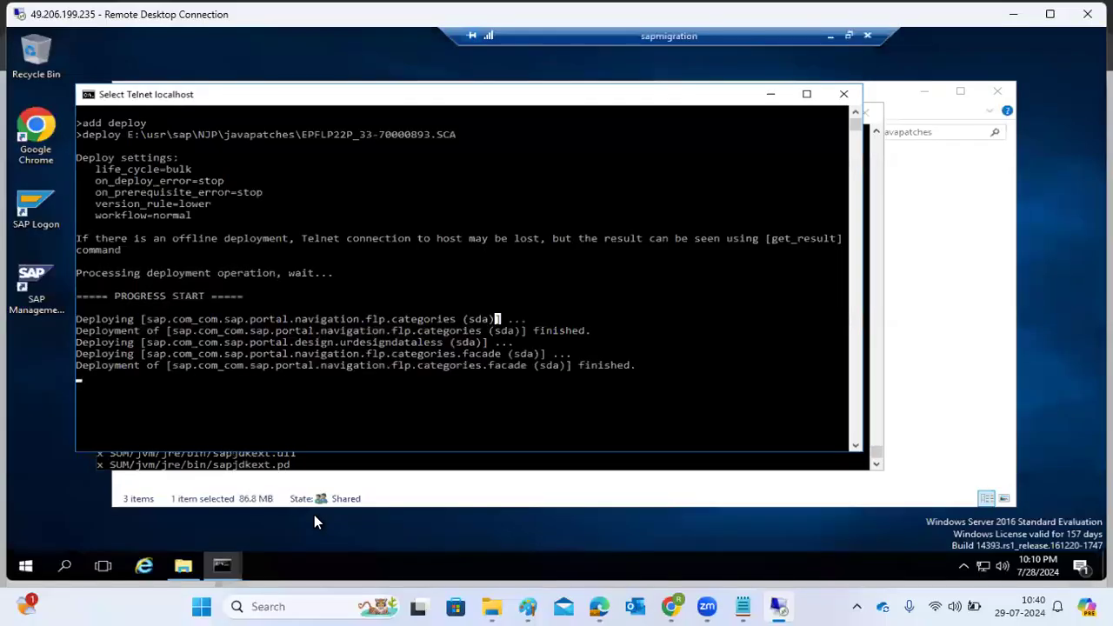
click(765, 96)
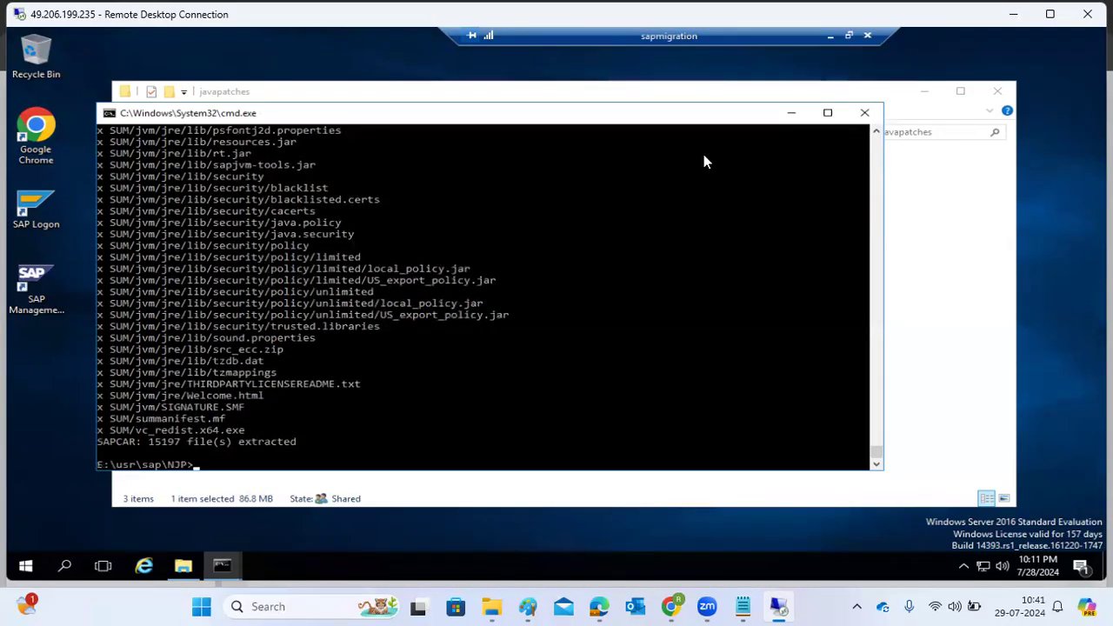
click(864, 115)
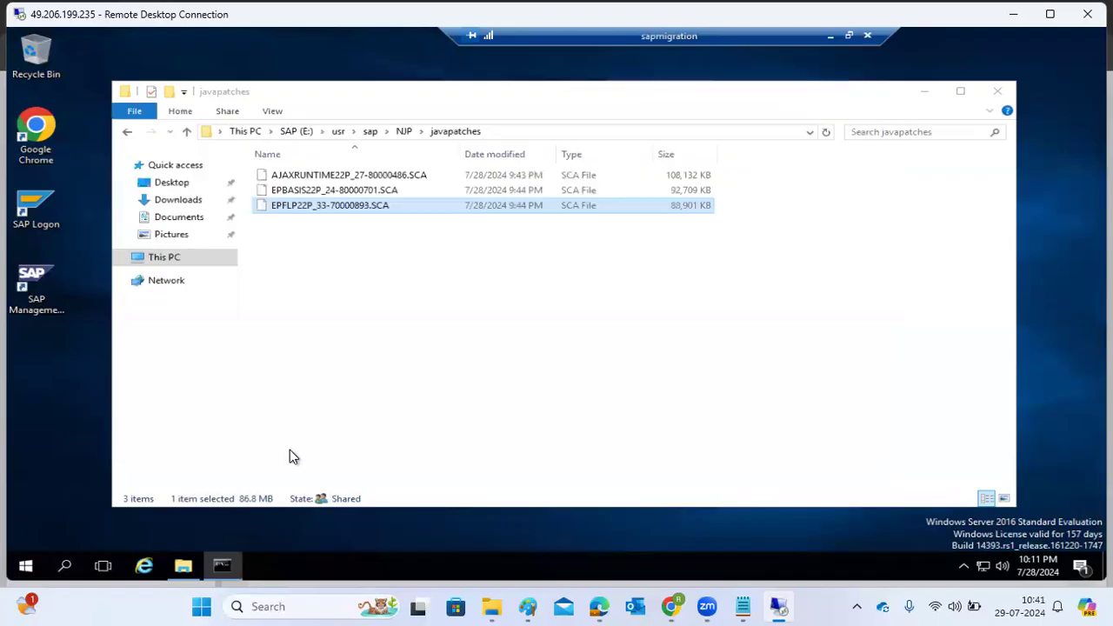
Open a Command Prompt with administrator rights on the server.
click(64, 566)
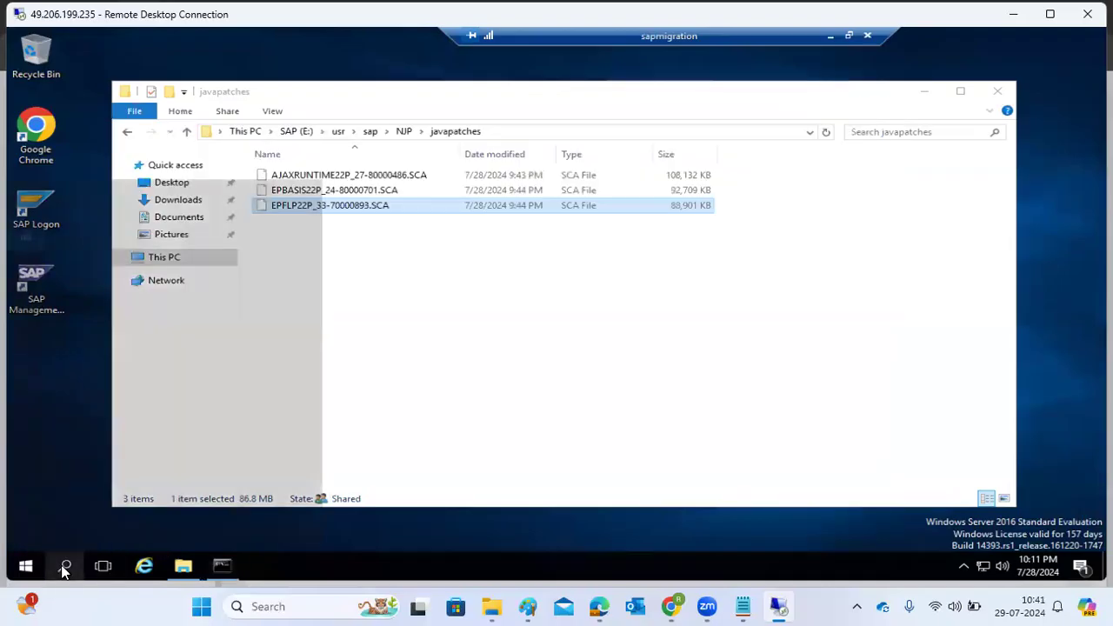
text(cmd)
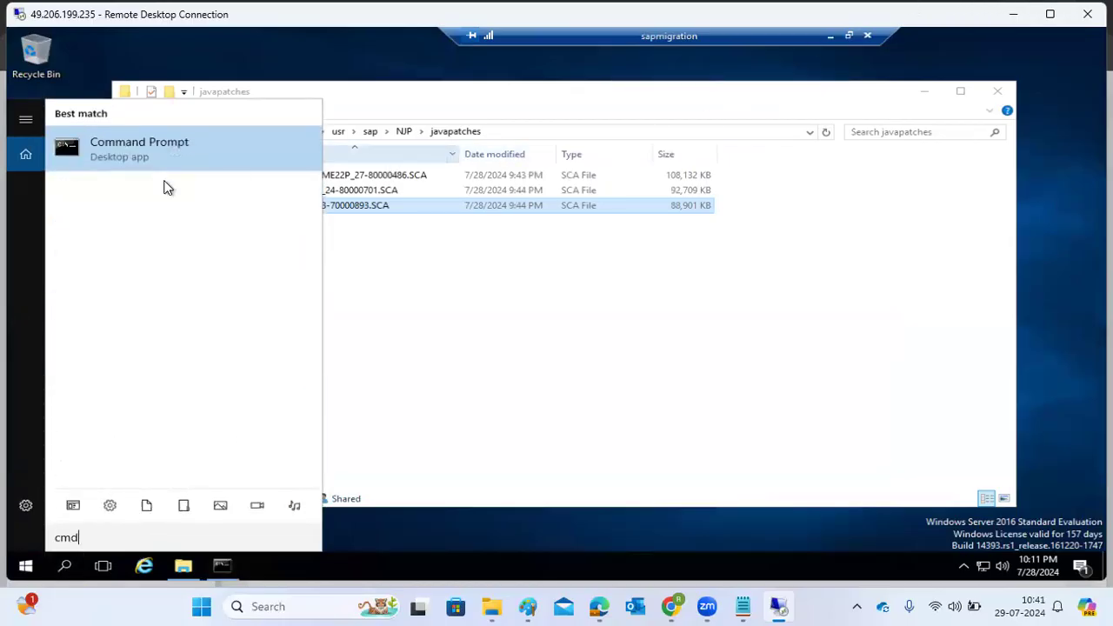
right_click(152, 153)
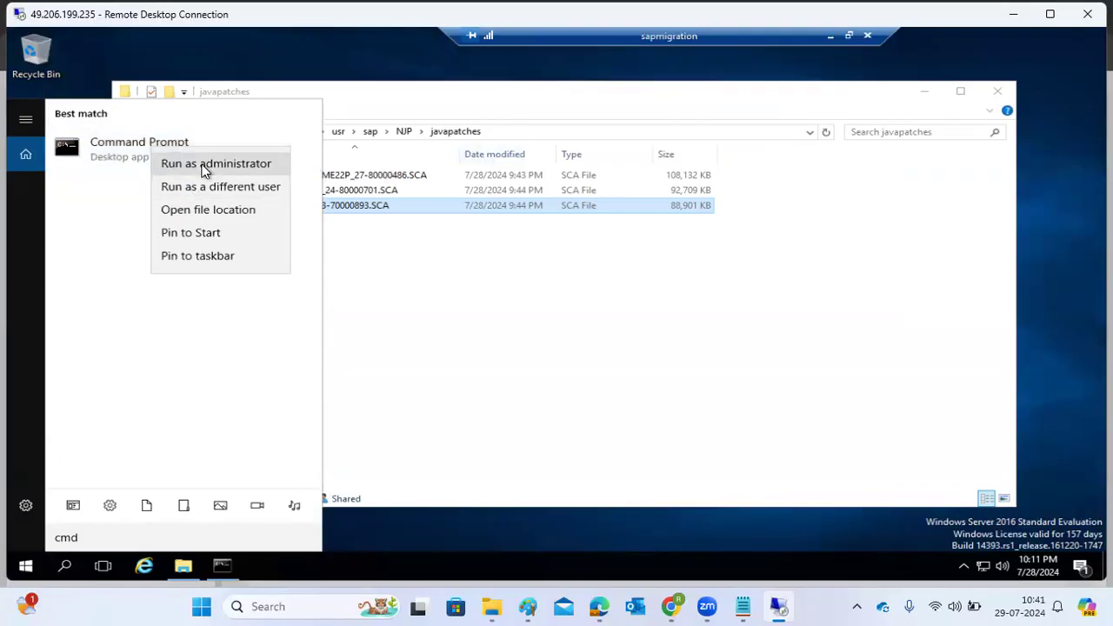
click(203, 165)
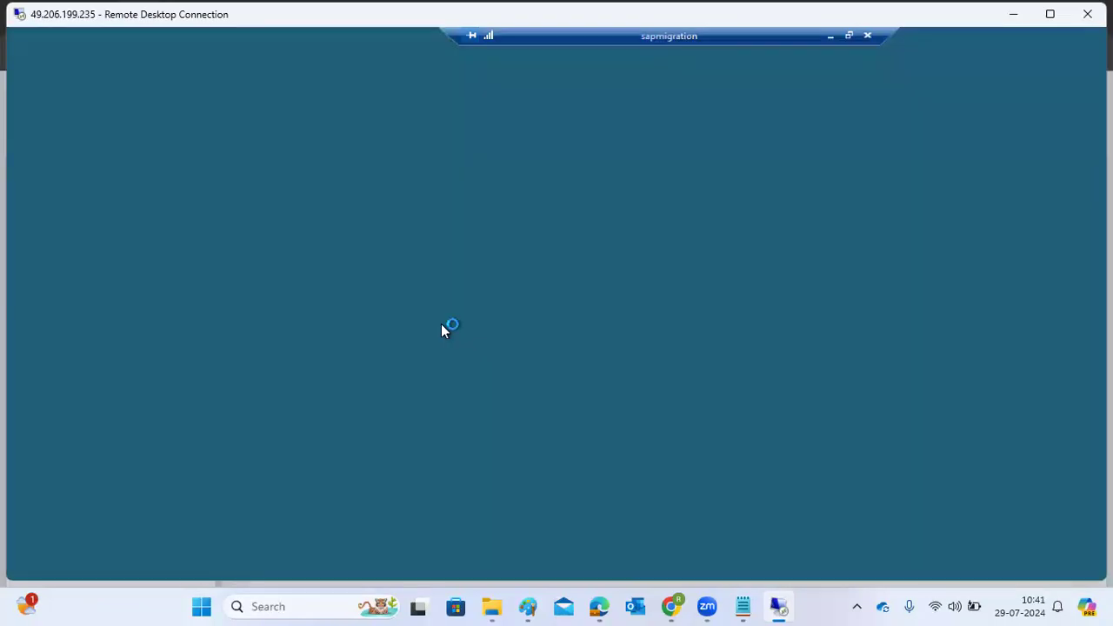
click(464, 383)
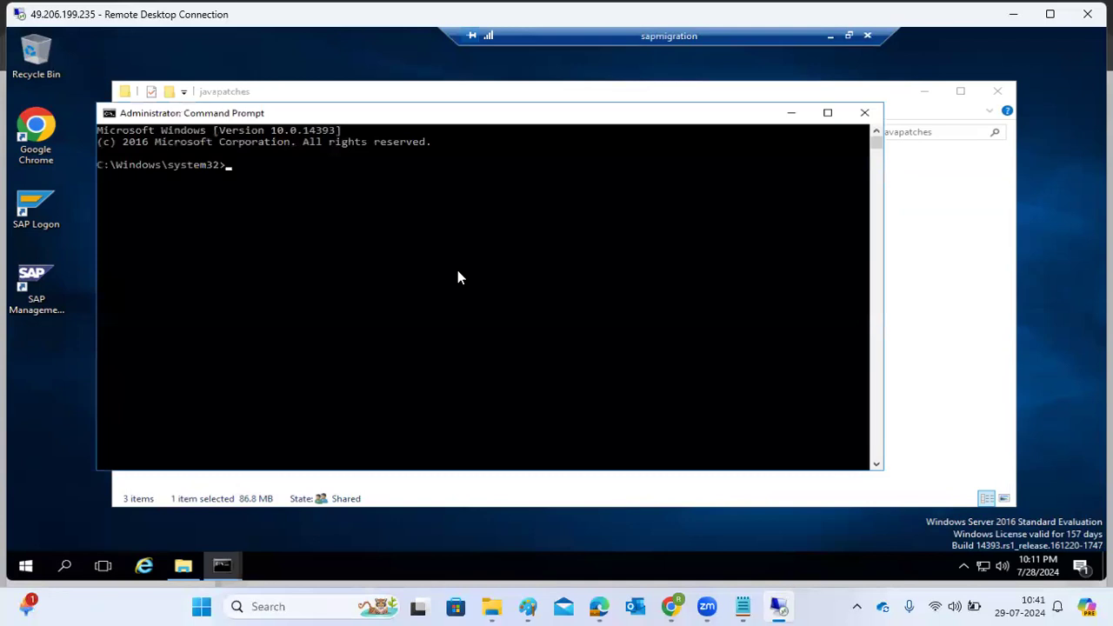
Switch to drive E: and change to the /usr/sap/NJP/SUM directory.
text(E:)
key(Return)
text(cd /usr/sap/NJP/SUM)
key(Return)
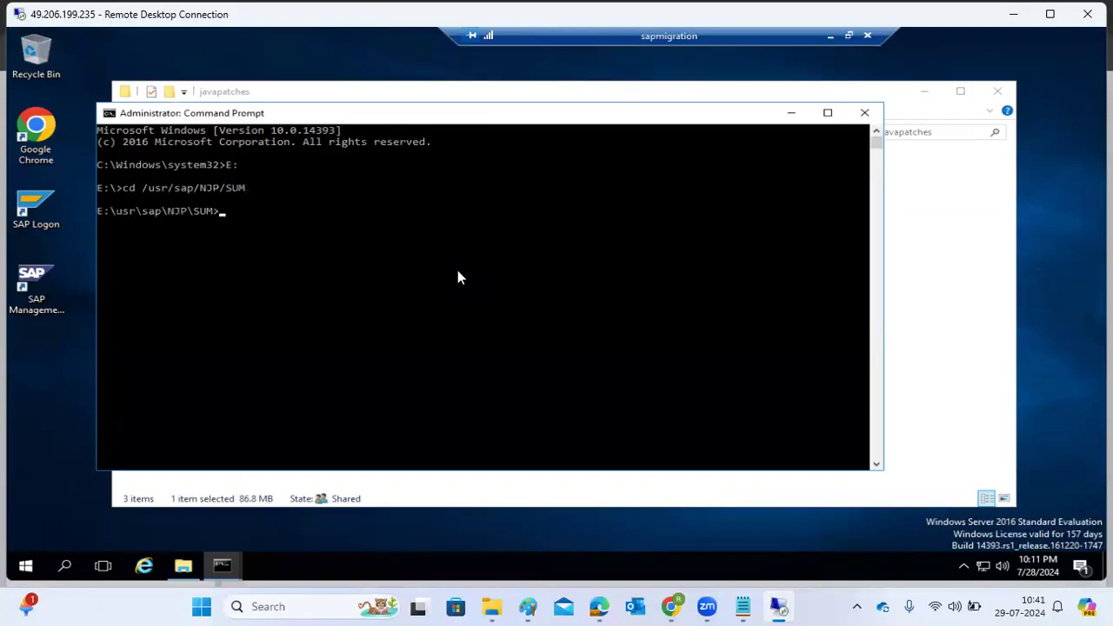
Inspect the contents of the extracted SUM folder in File Explorer and go back to the NJP folder.
click(791, 106)
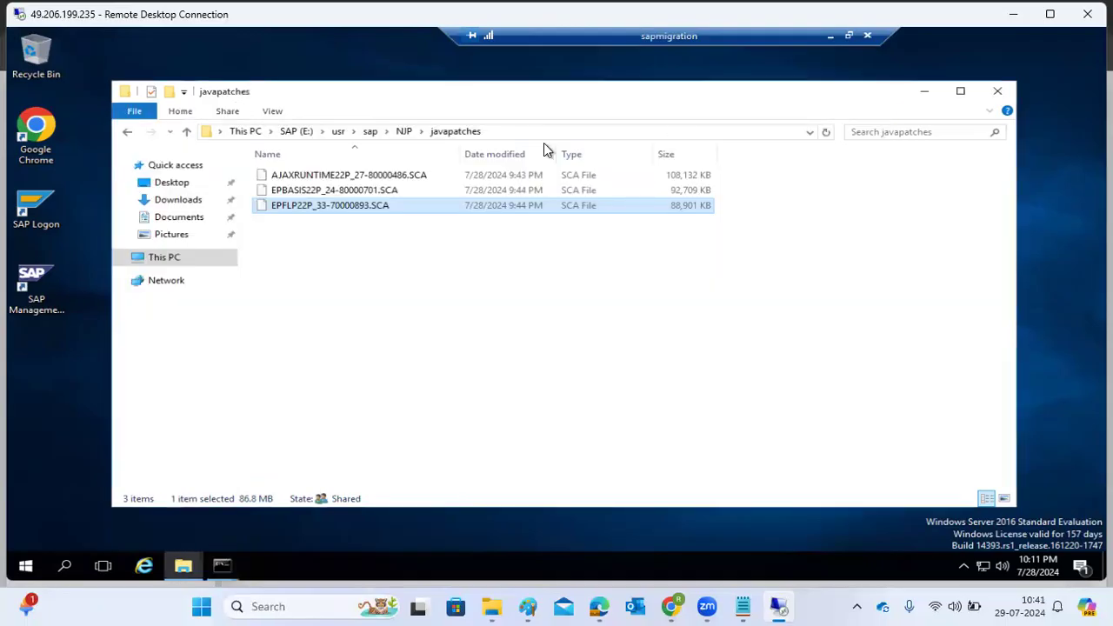
click(406, 131)
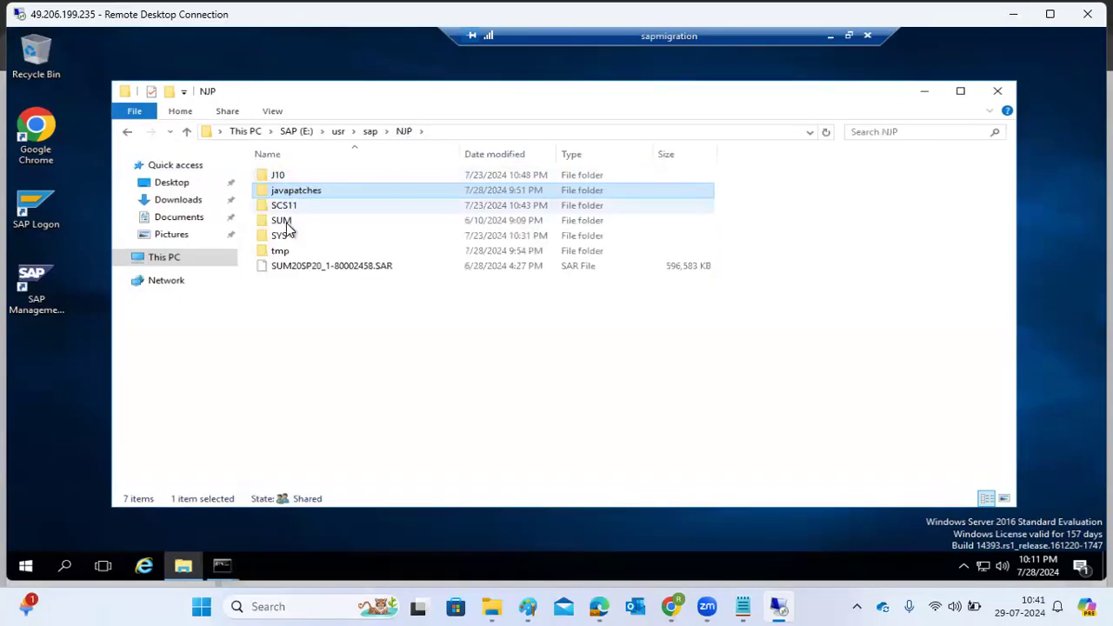
double_click(285, 223)
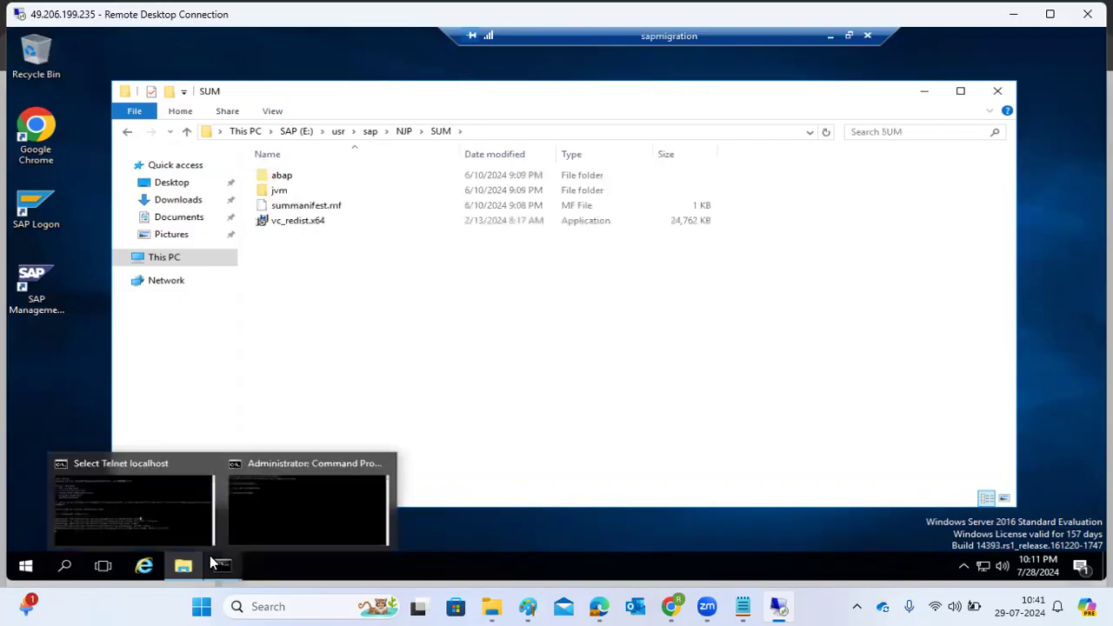
click(403, 137)
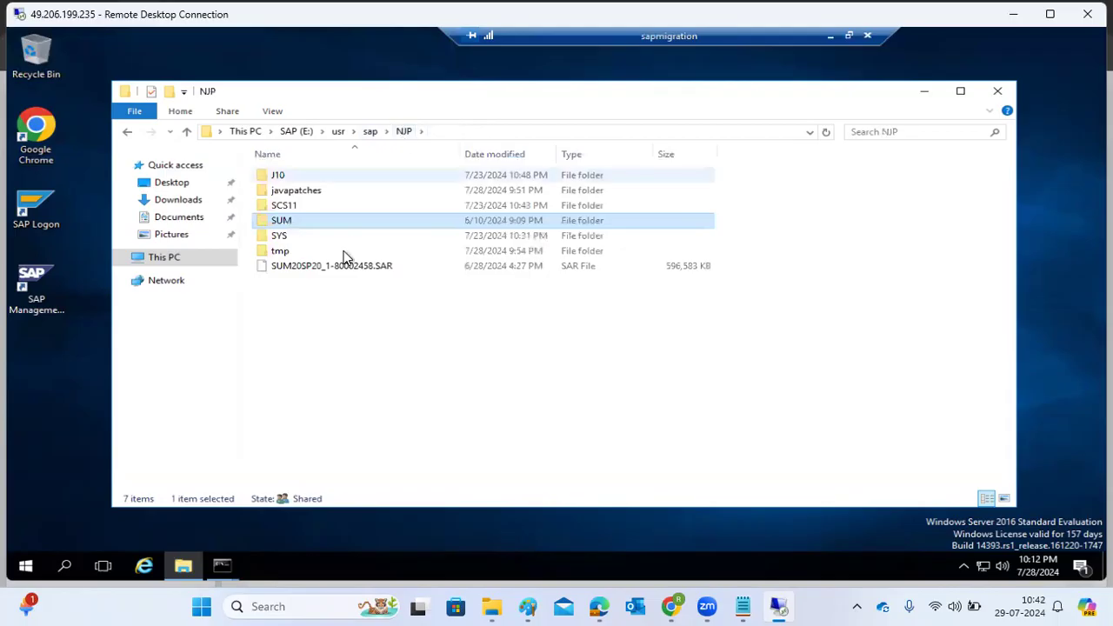
Permanently delete the archive SUM20SP20_1-80002458.SAR from the NJP folder.
click(334, 270)
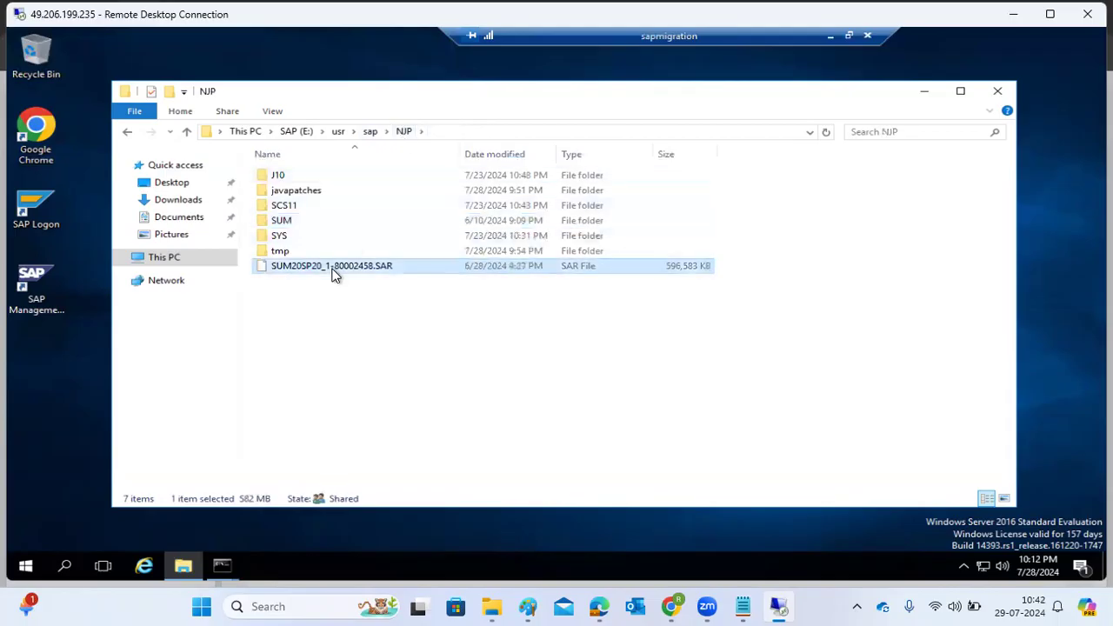
key(shift+Delete)
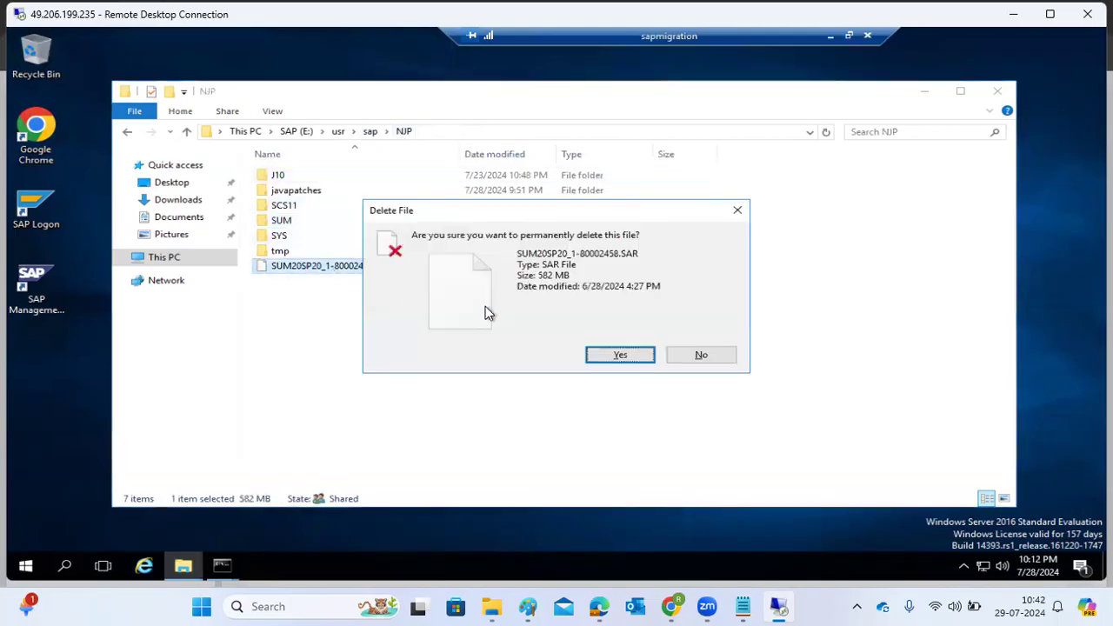
click(609, 358)
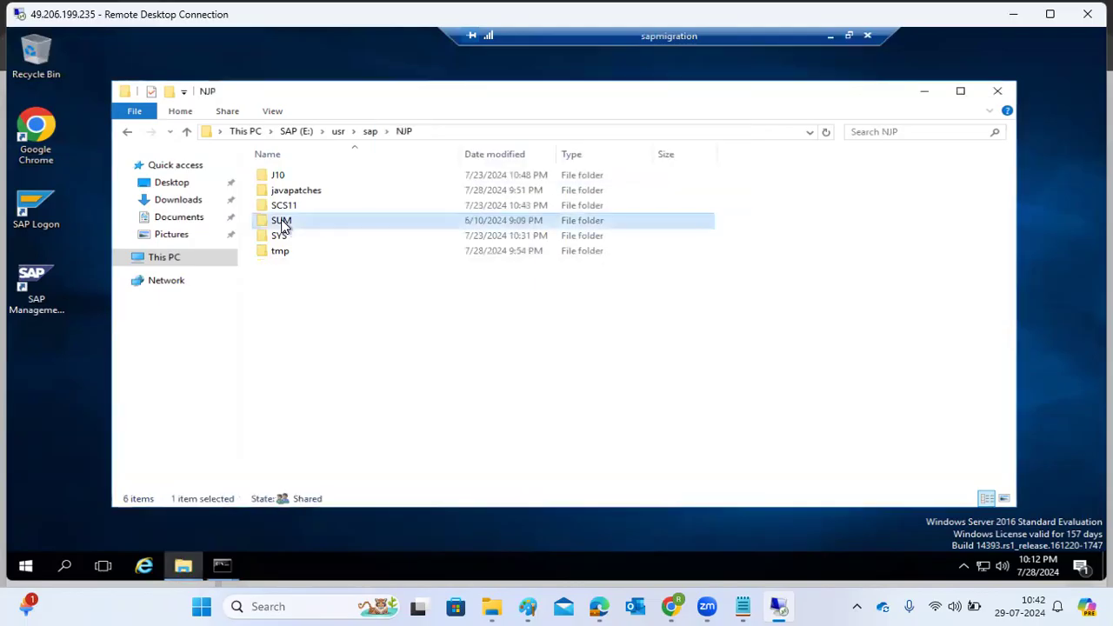
Try to permanently delete the SUM folder, closing the administrator Command Prompt that uses it and retrying the deletion.
key(Delete)
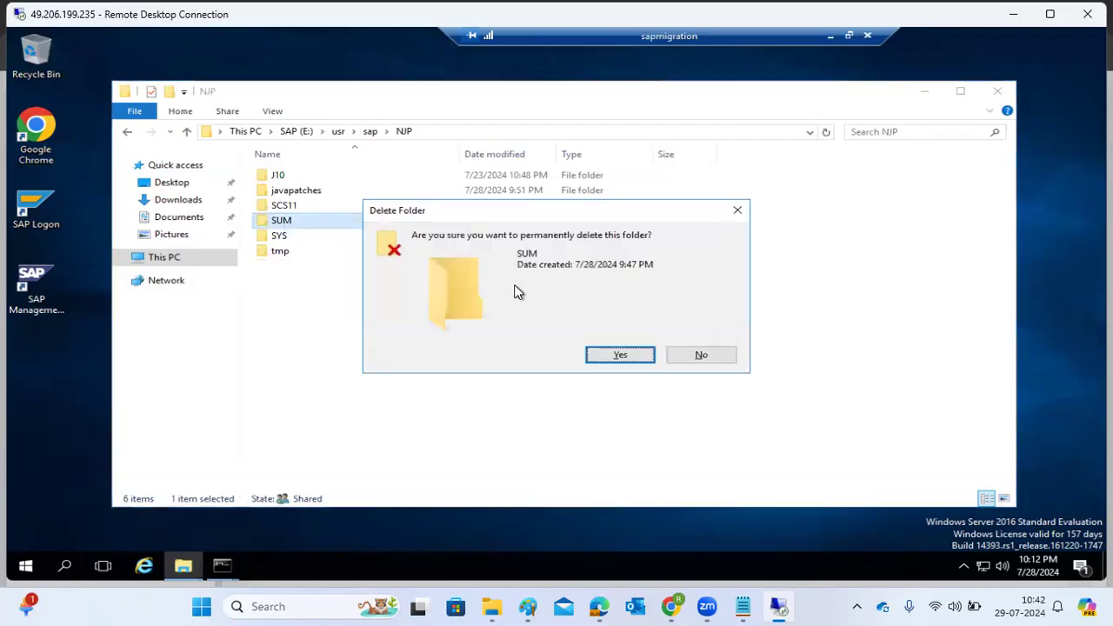
click(618, 355)
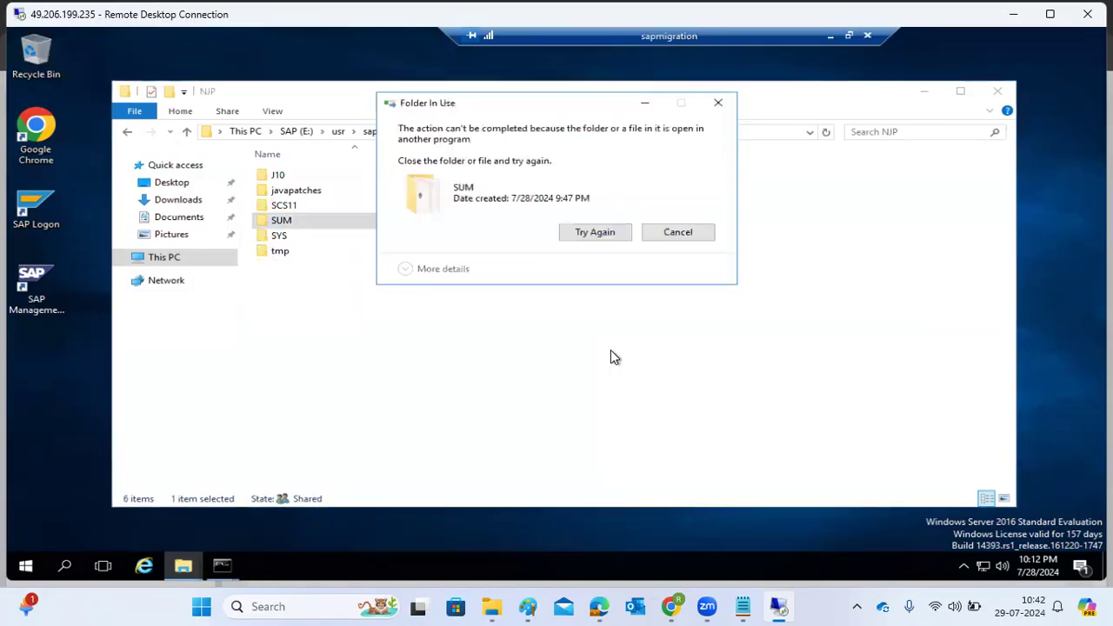
click(231, 564)
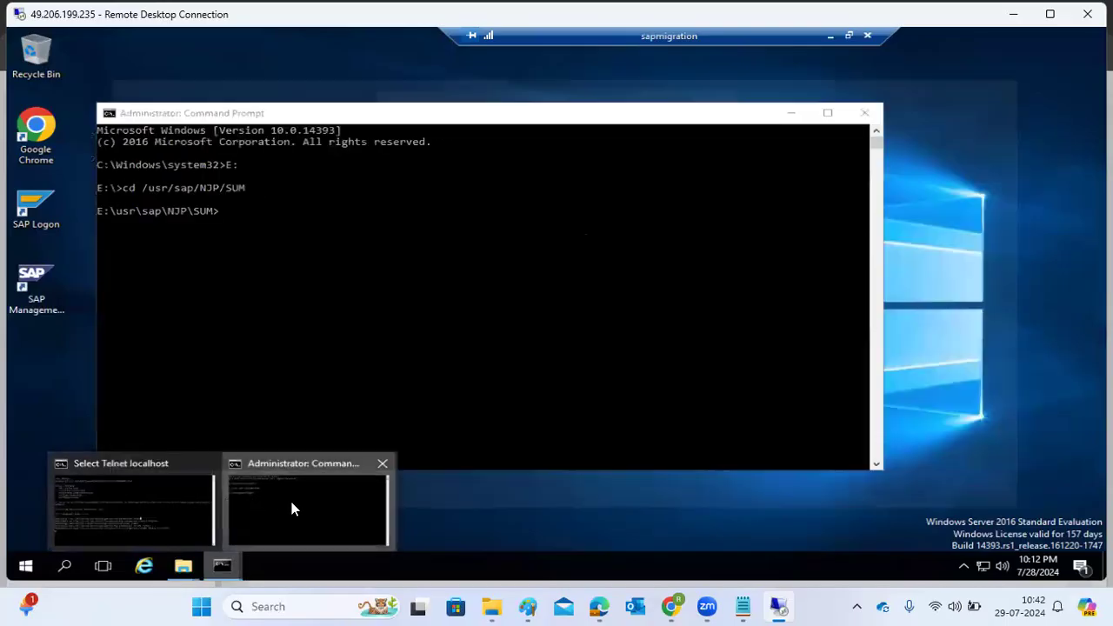
click(291, 502)
click(864, 113)
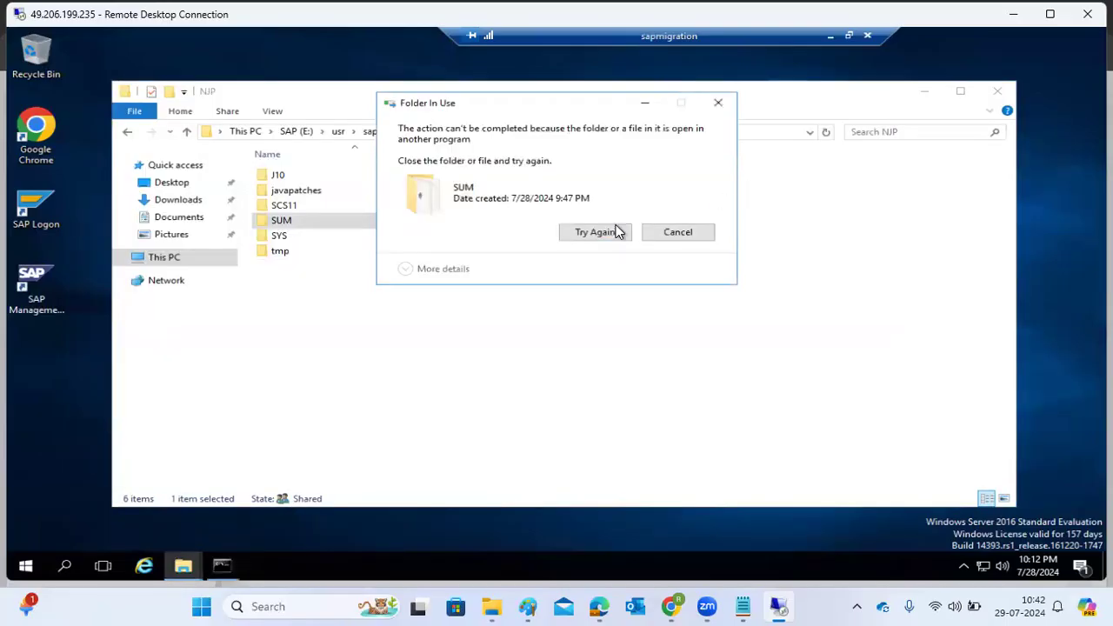
click(595, 233)
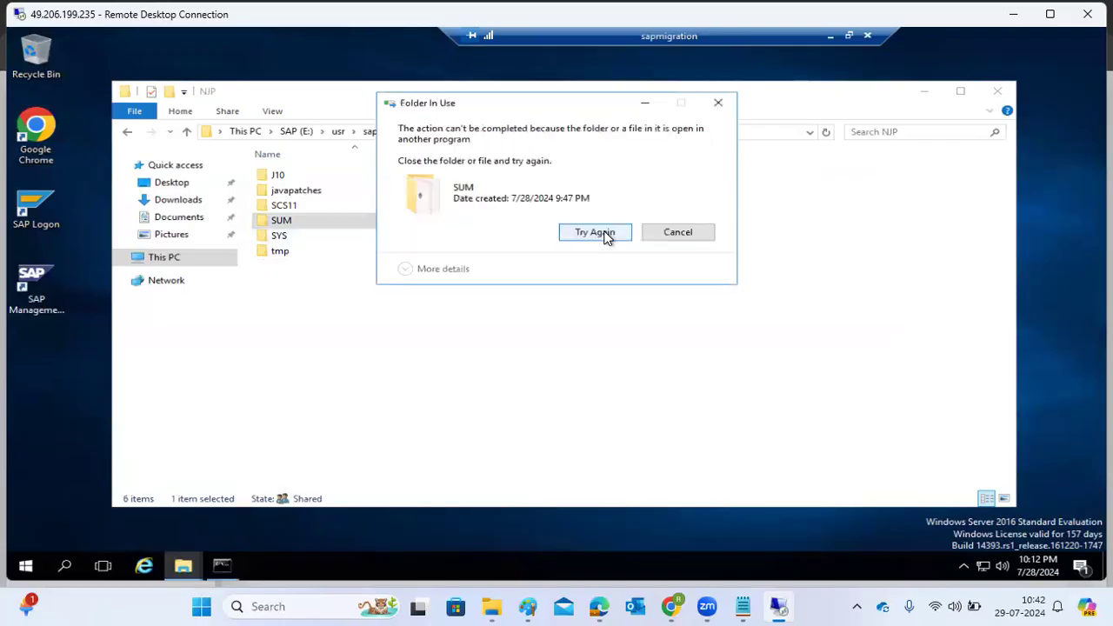
click(606, 235)
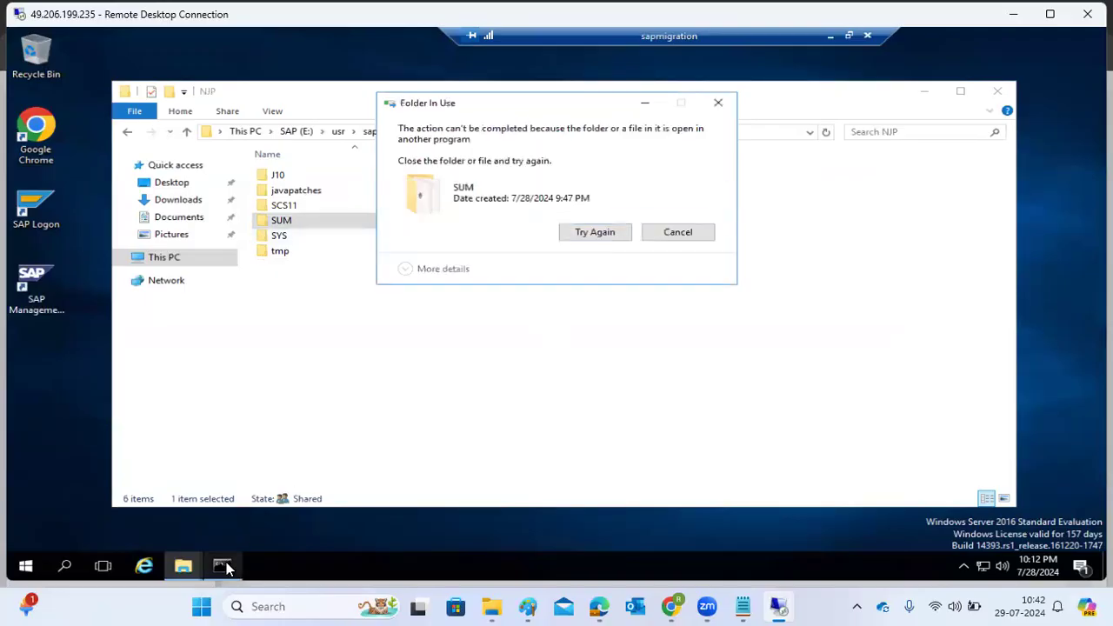
click(223, 566)
click(224, 566)
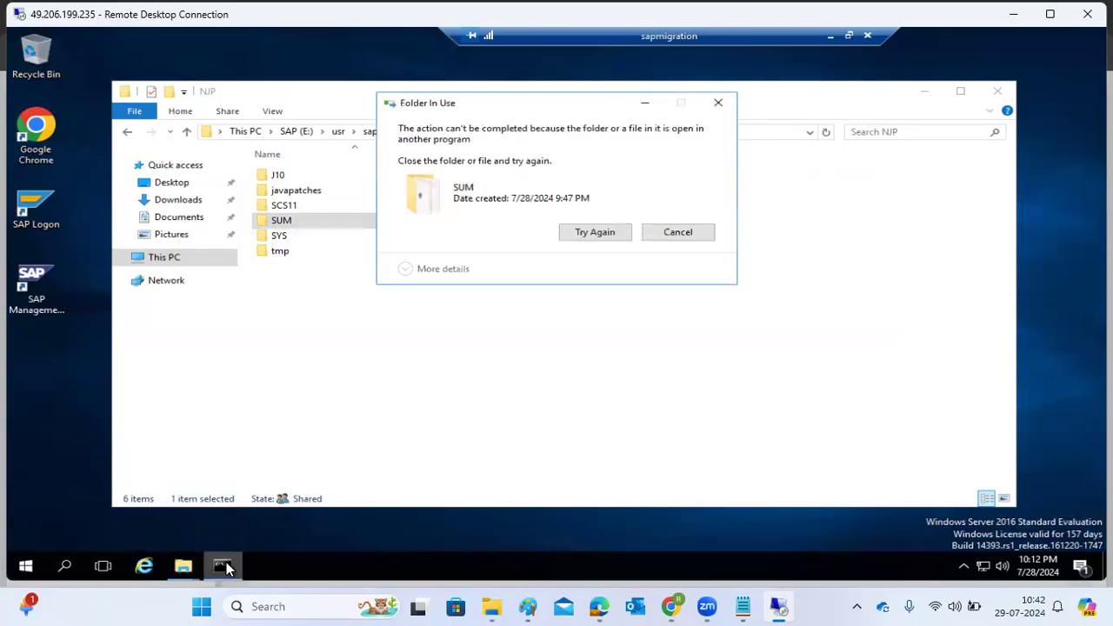
Switch to the Paint notes and add a second text box beside the existing notes, headed "ABAP :".
click(1013, 14)
click(660, 449)
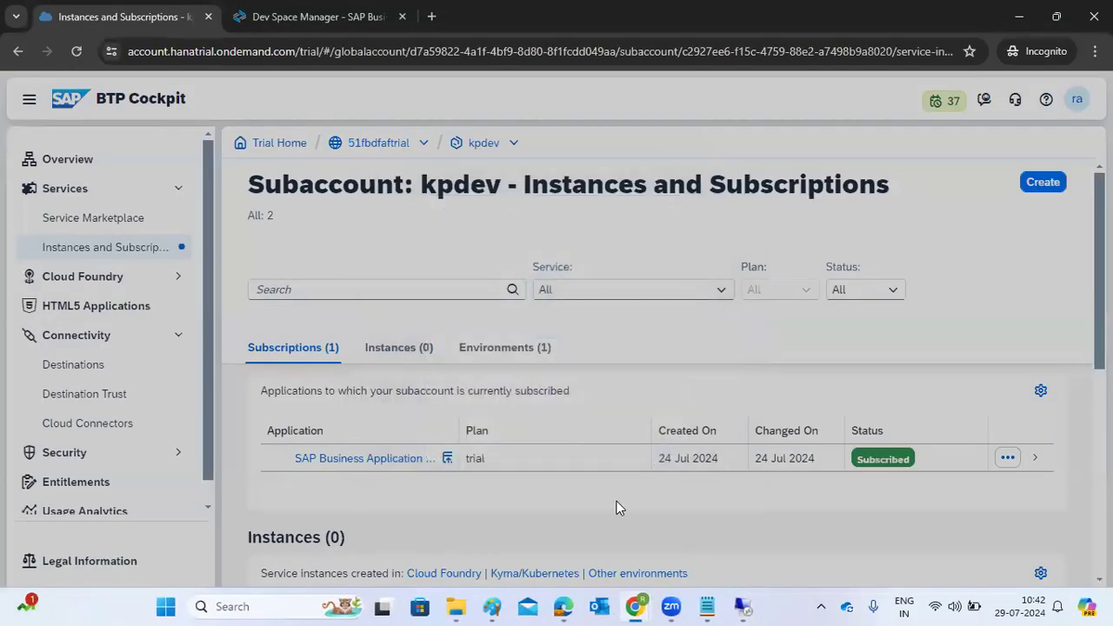
click(493, 606)
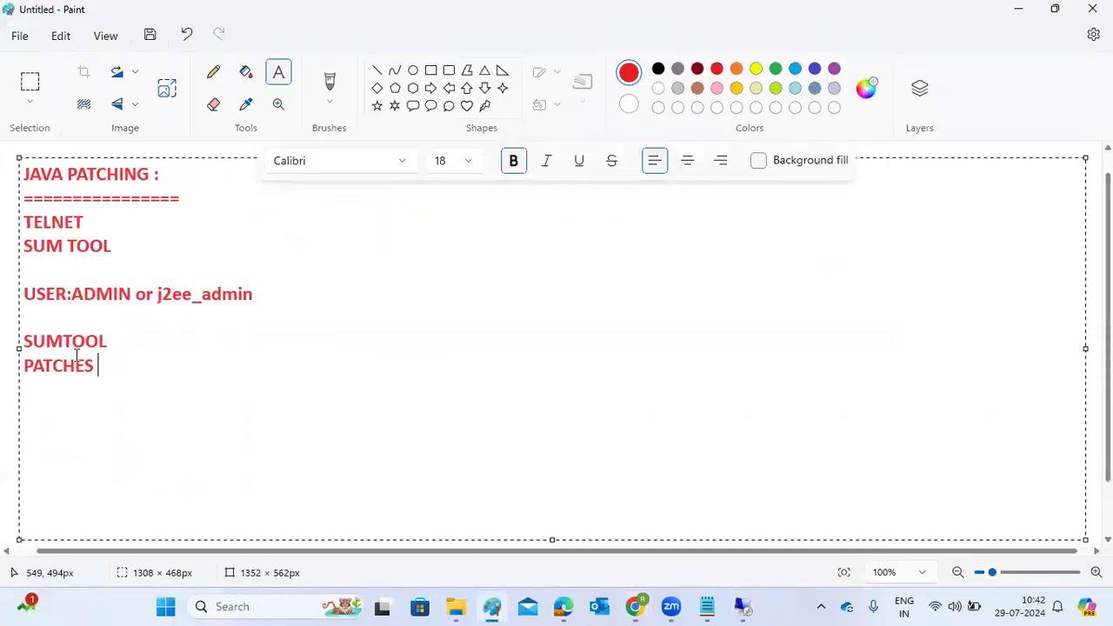
click(11, 287)
drag(315, 216, 1069, 514)
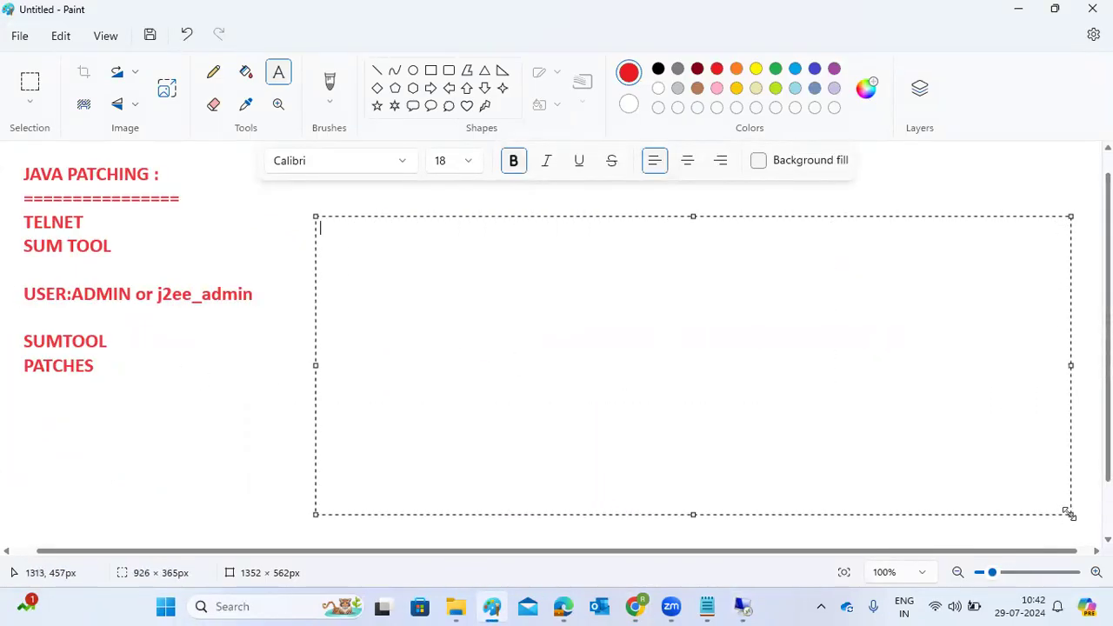
text(ABAP :)
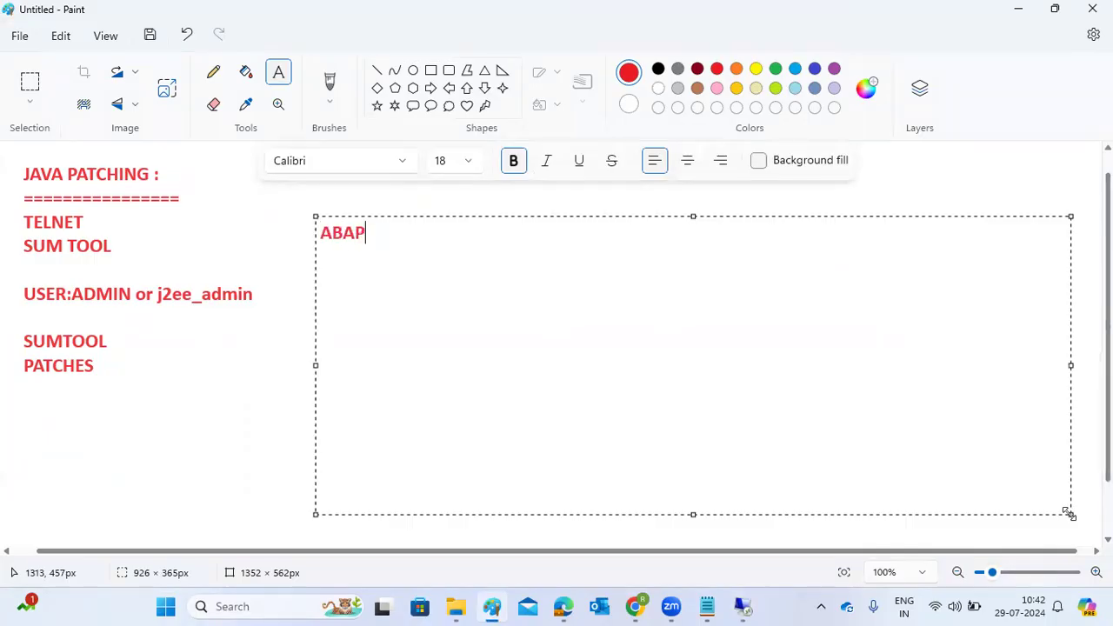
key(Return)
Under the ABAP heading, write the line "if NW 7.5 below --- SUM 1.0/SUM 1.1".
text(if NW 7.5 below --- SA)
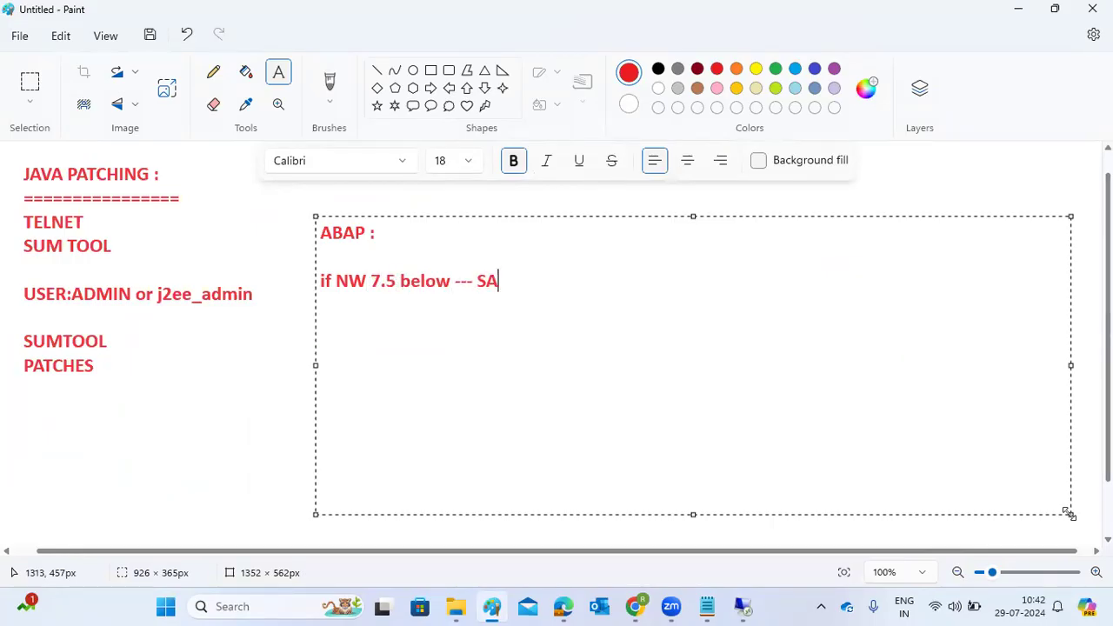
key(BackSpace)
text(UM 1.0/SUM 1.1)
Add the second ABAP line "If NW 7.5 or above -- SUM 2.0".
key(Return)
text(If NW 7.5 or above -- SUM 2.0)
Below the ABAP notes, add a "JAVA" heading with the line "If NW 7.5 or below -SUM 1.0 /SUM 1.1".
key(Return)
key(Return)
key(Return)
text(JAVA)
key(Return)
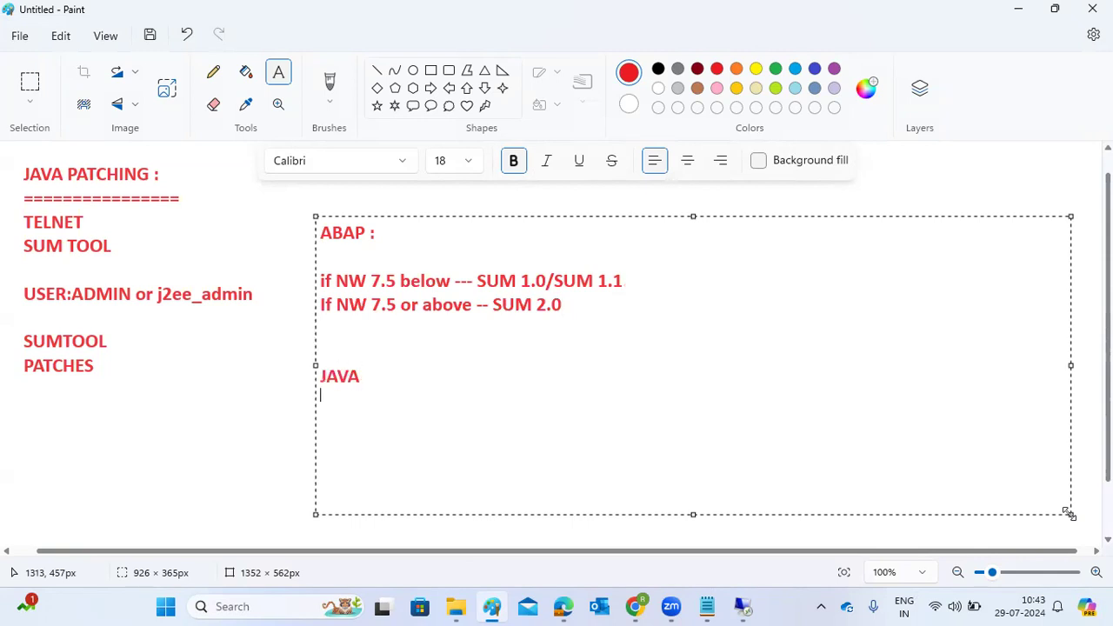
text(If NW 7.5 or)
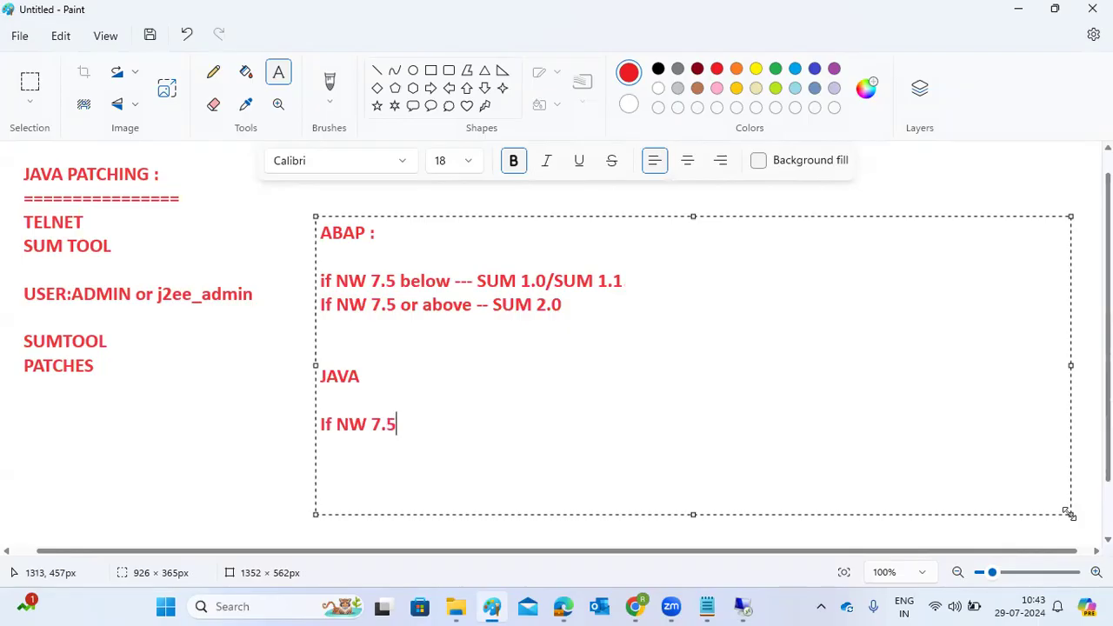
key(BackSpace)
text(r below )
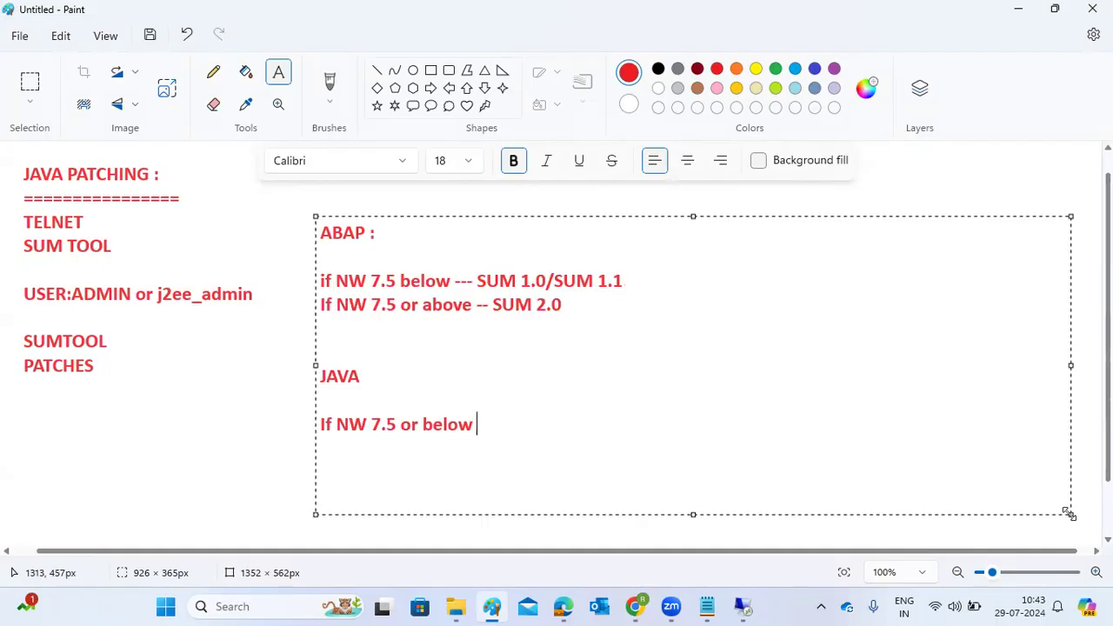
text(-SUM 1.0 /S)
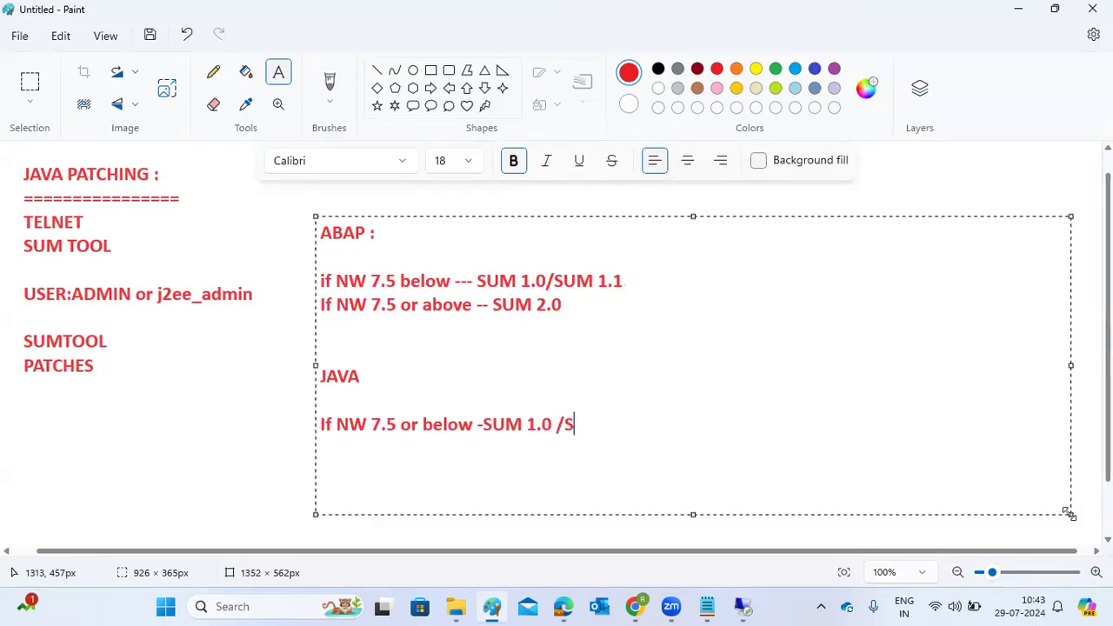
text(UM 1.1)
Add the second JAVA line "If NW 7.5 above - SUM 2.0" and highlight the SUM versions in the JAVA notes.
key(Return)
text(If NW 7.5 above - SUM 2.0)
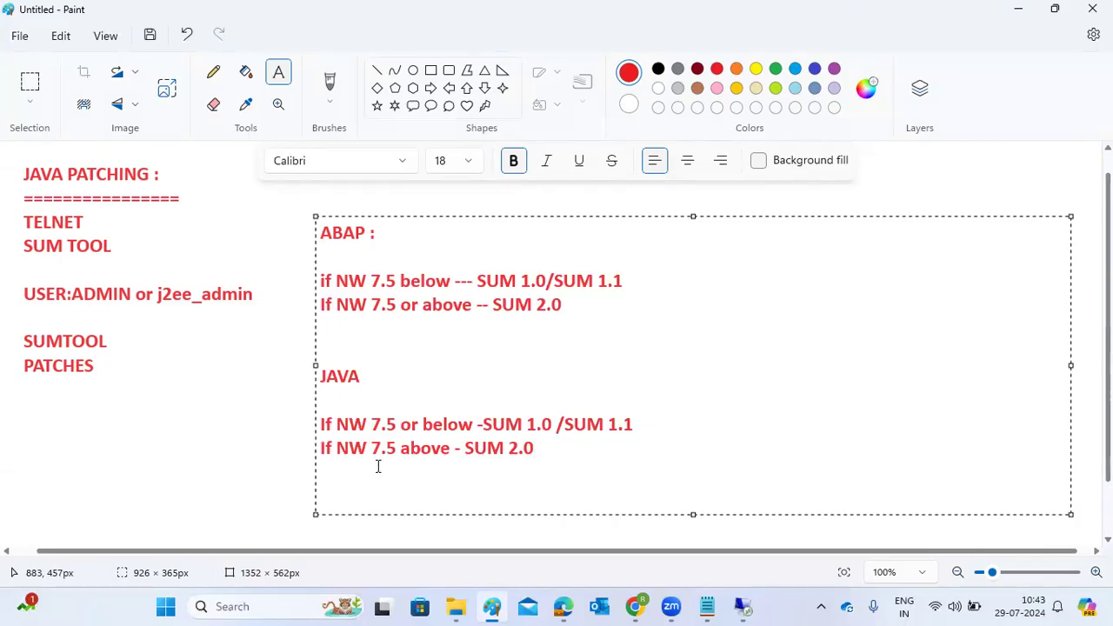
drag(338, 424, 492, 425)
drag(564, 426, 651, 424)
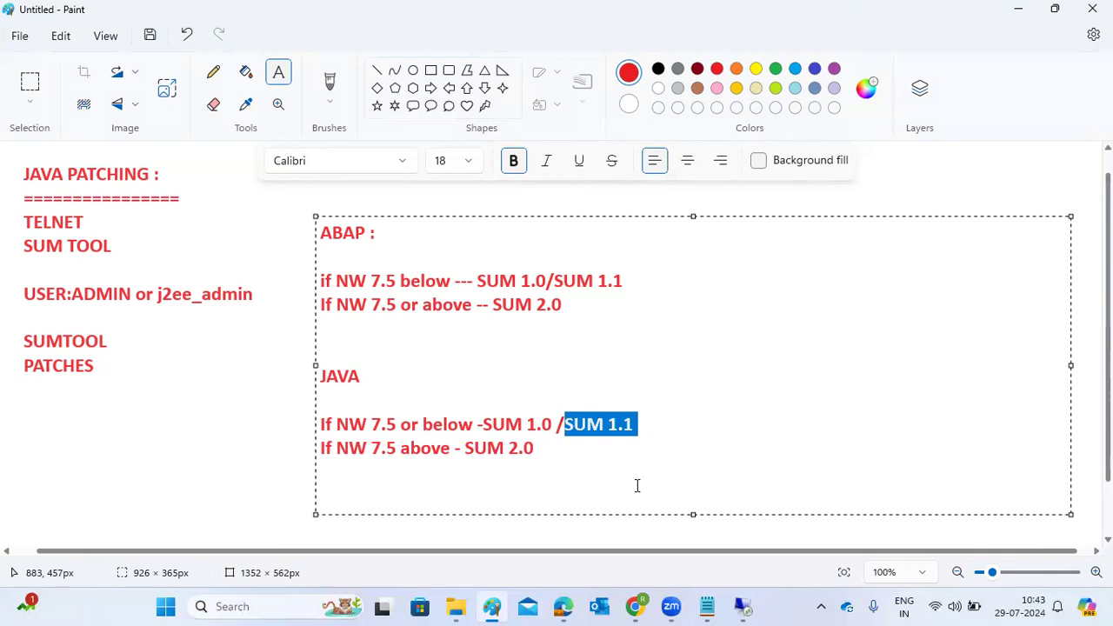
drag(485, 448, 534, 449)
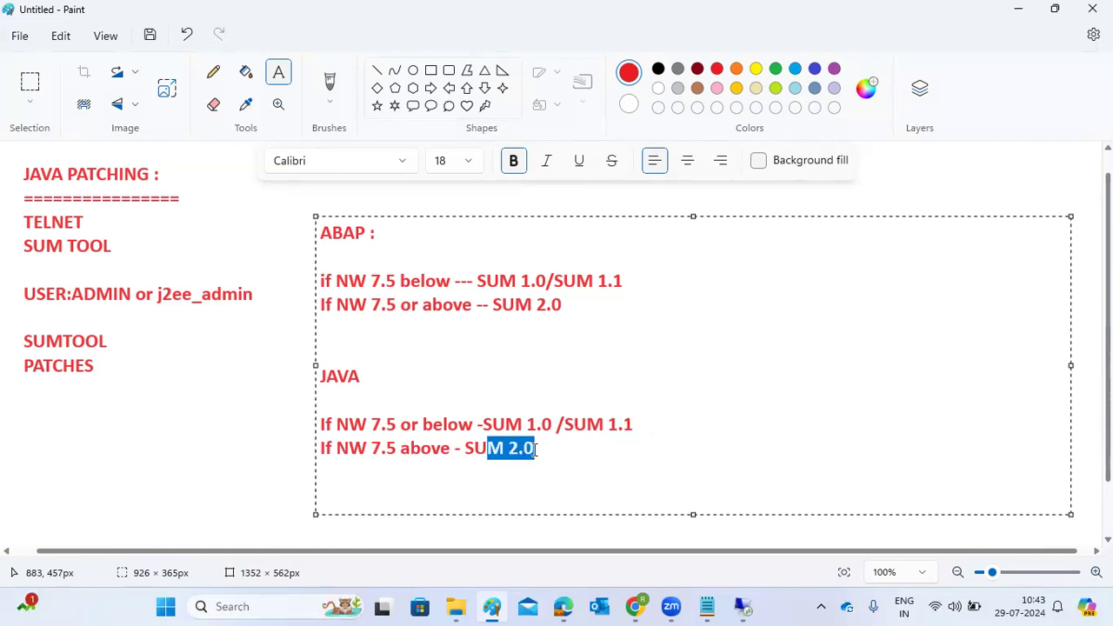
Switch to the remote desktop, retry deleting the SUM folder and cancel the deletion.
mouse_move(742, 606)
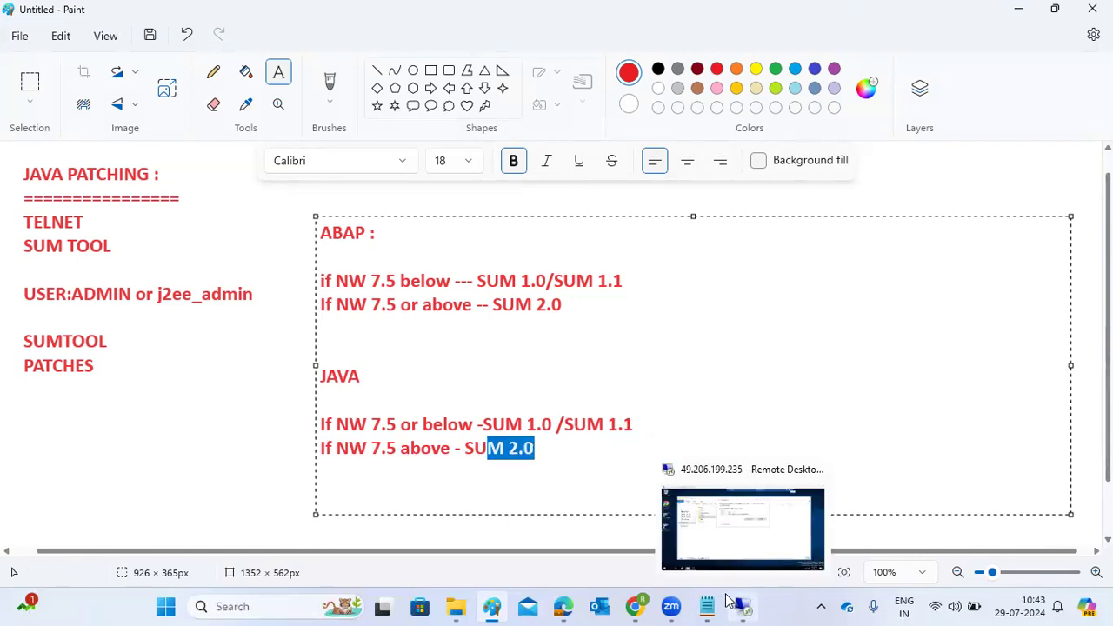
click(716, 531)
click(595, 232)
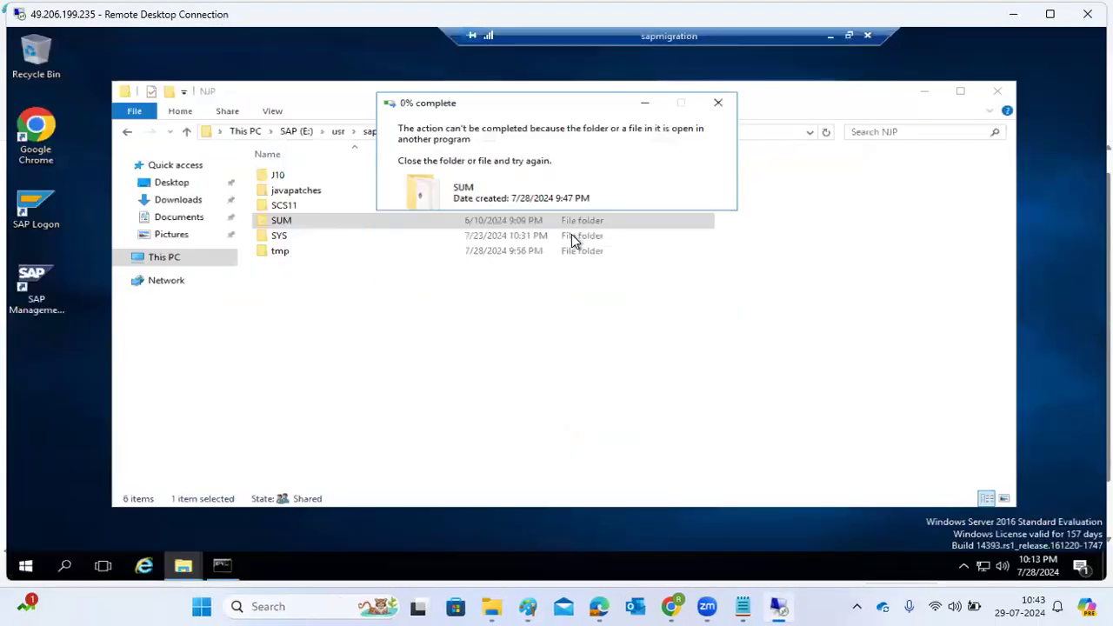
click(677, 232)
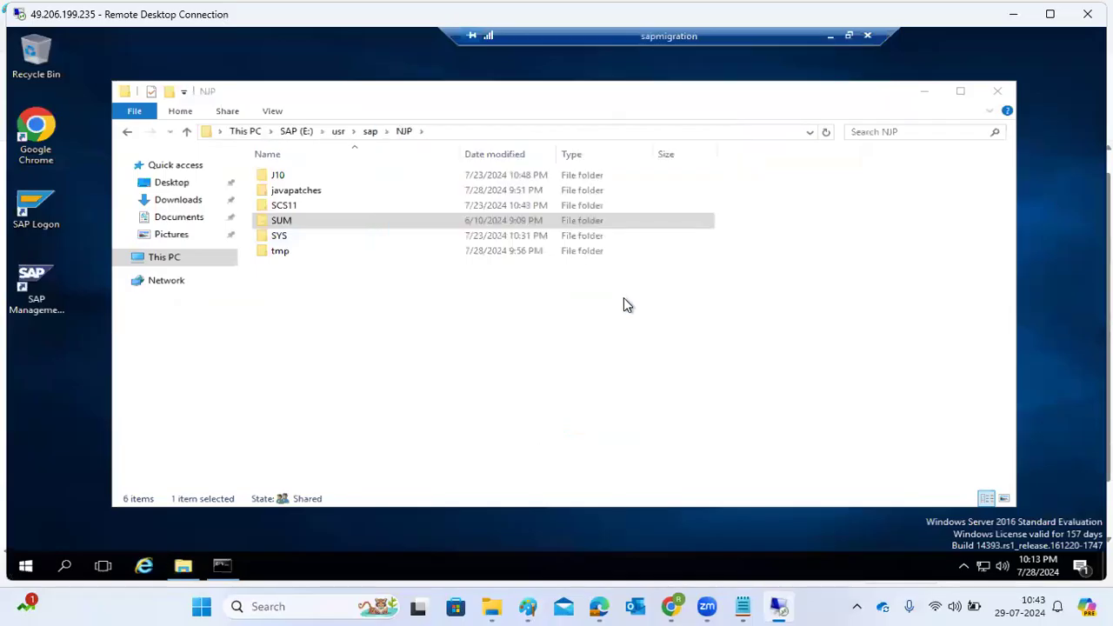
Examine the deployment status of the SCA and SDA components in the telnet deploy result.
click(222, 566)
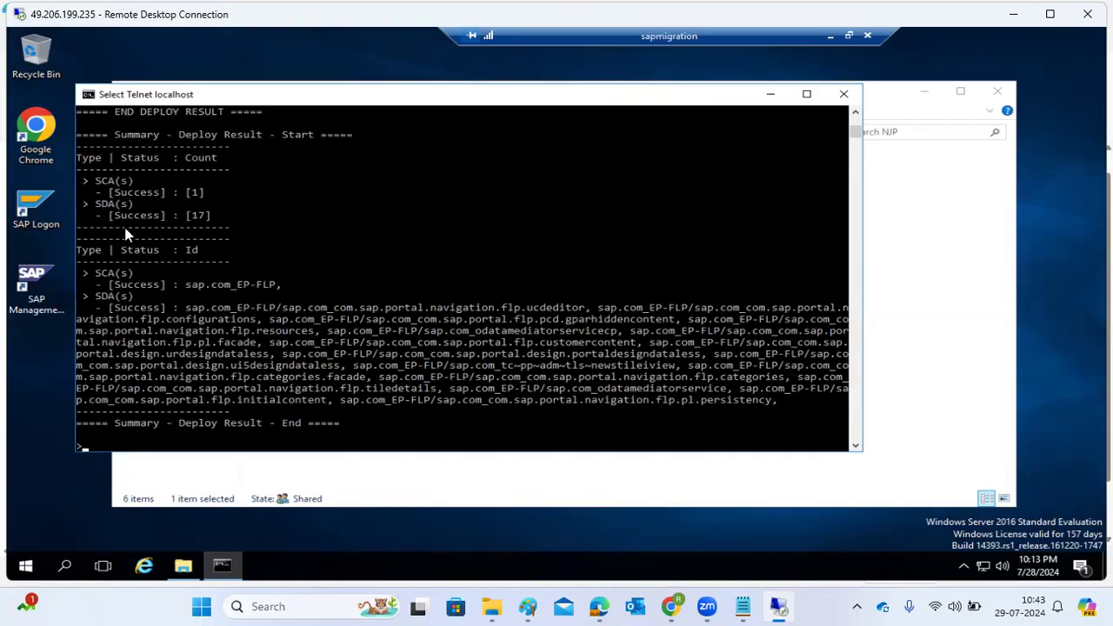
drag(115, 189, 148, 216)
drag(145, 276, 158, 288)
click(148, 310)
scroll(280, 329, up, 5)
scroll(280, 326, up, 6)
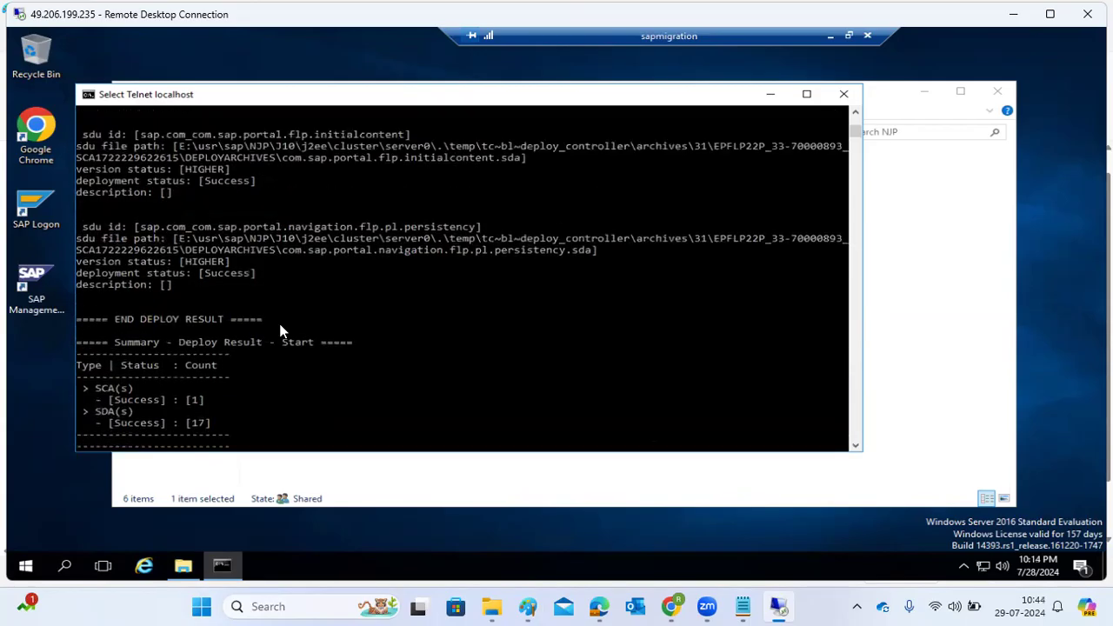
scroll(284, 320, up, 10)
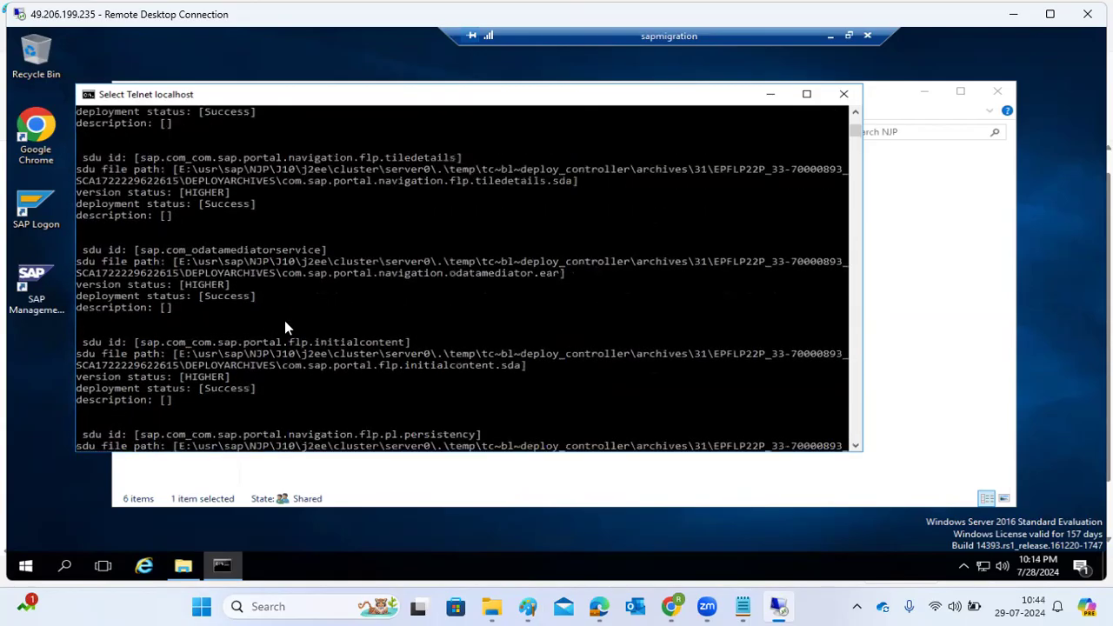
scroll(285, 320, up, 6)
scroll(285, 320, down, 20)
scroll(286, 320, down, 10)
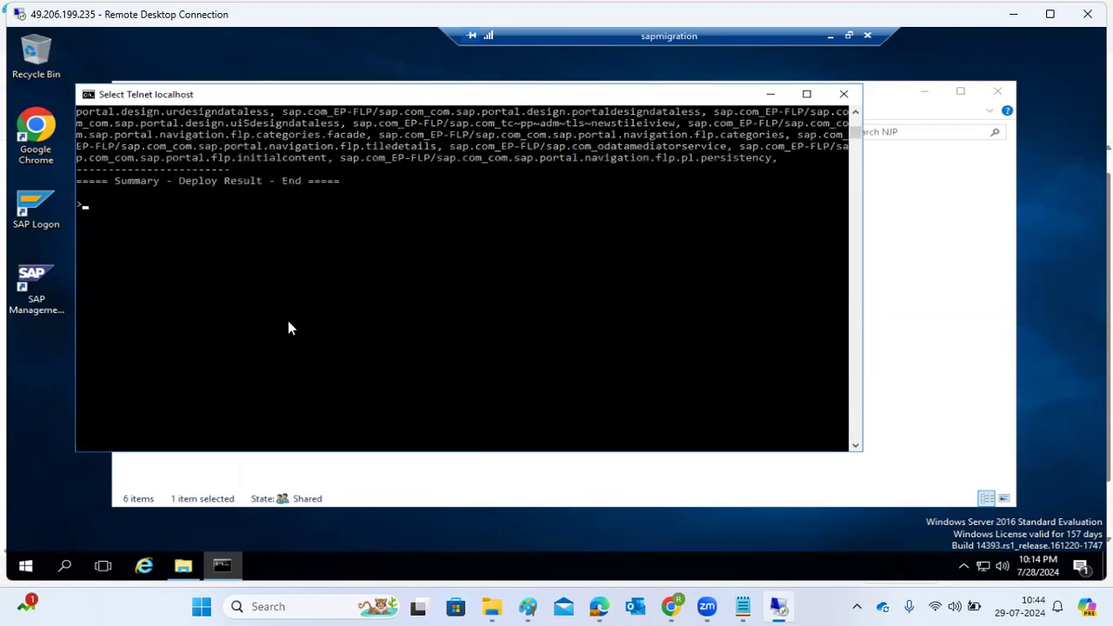
Quit the telnet session.
scroll(288, 321, up, 4)
text(quit)
key(Return)
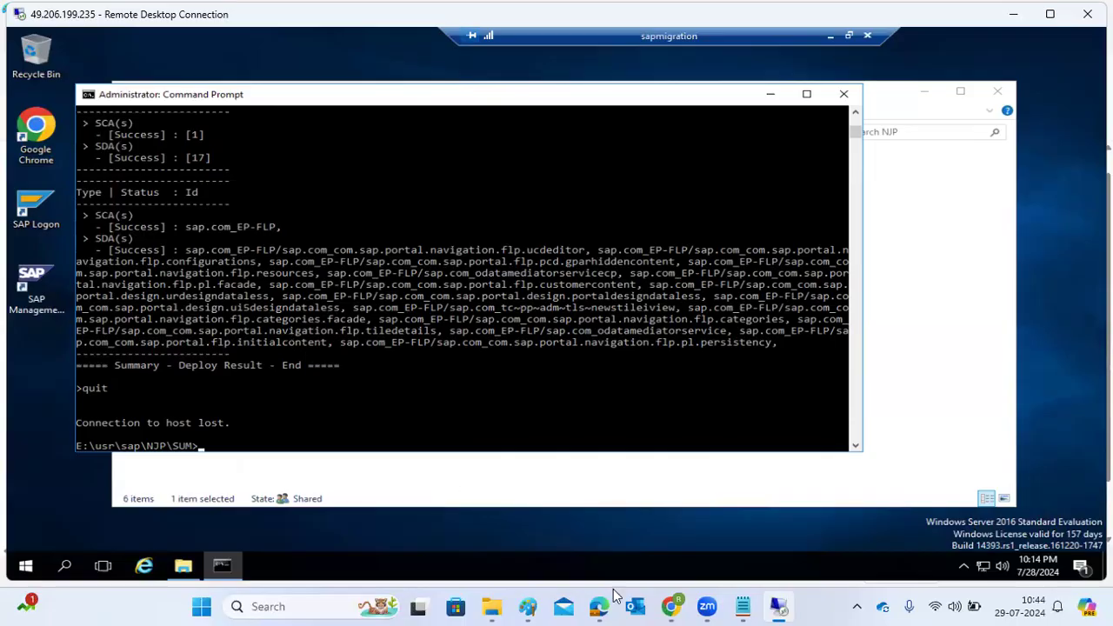
Reload the SAP System Information page, filter the software components by the name FLP and check the EP-FLP version and its development components.
mouse_move(672, 606)
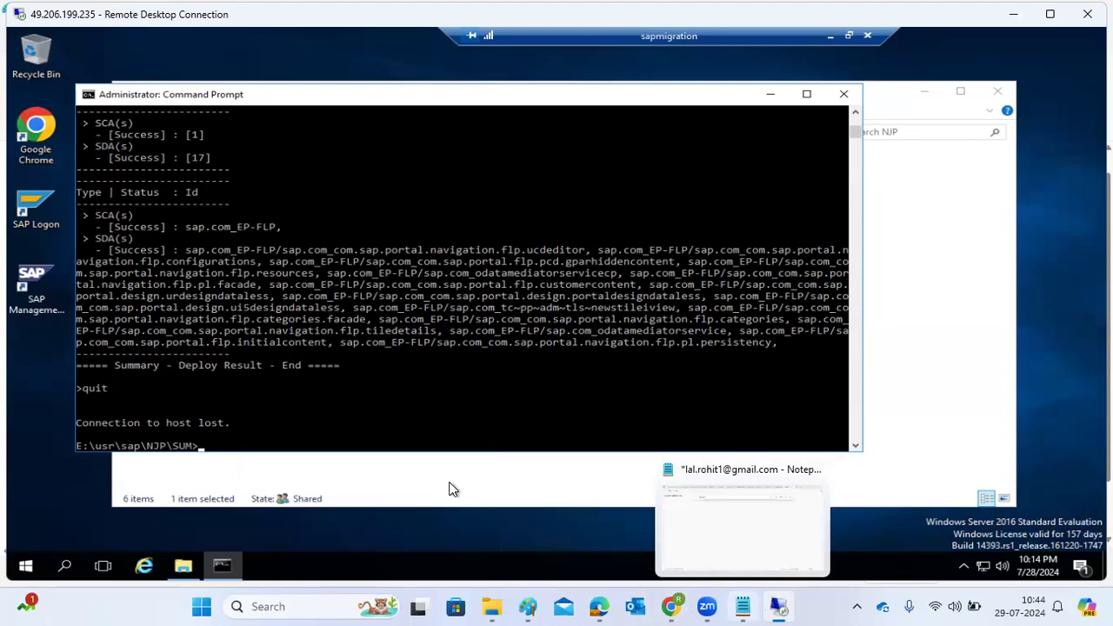
click(829, 37)
click(81, 72)
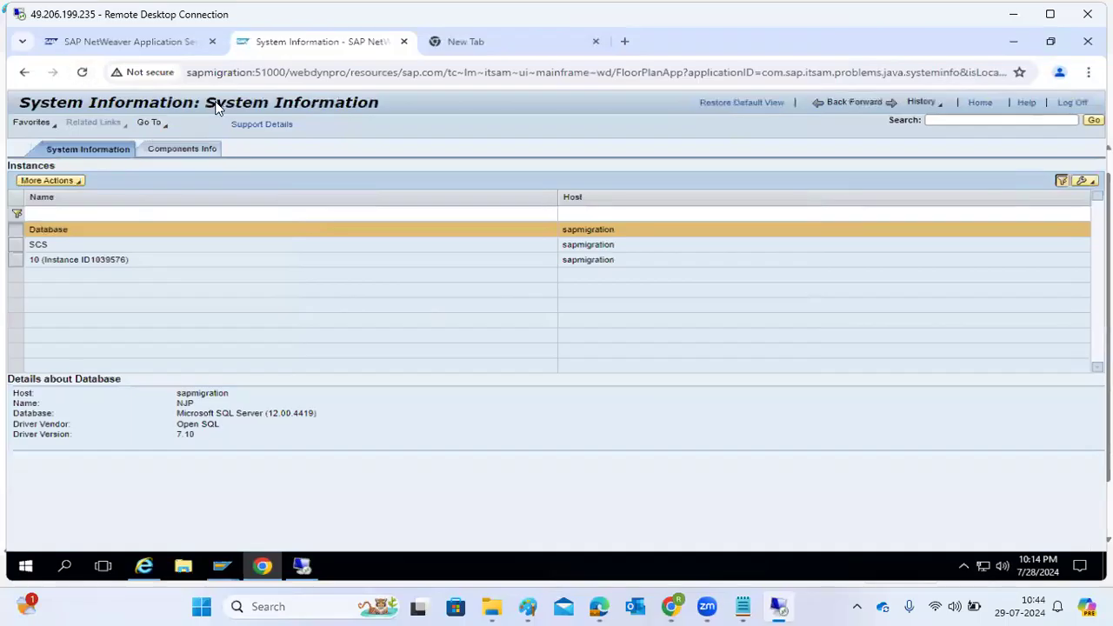
click(178, 148)
click(315, 213)
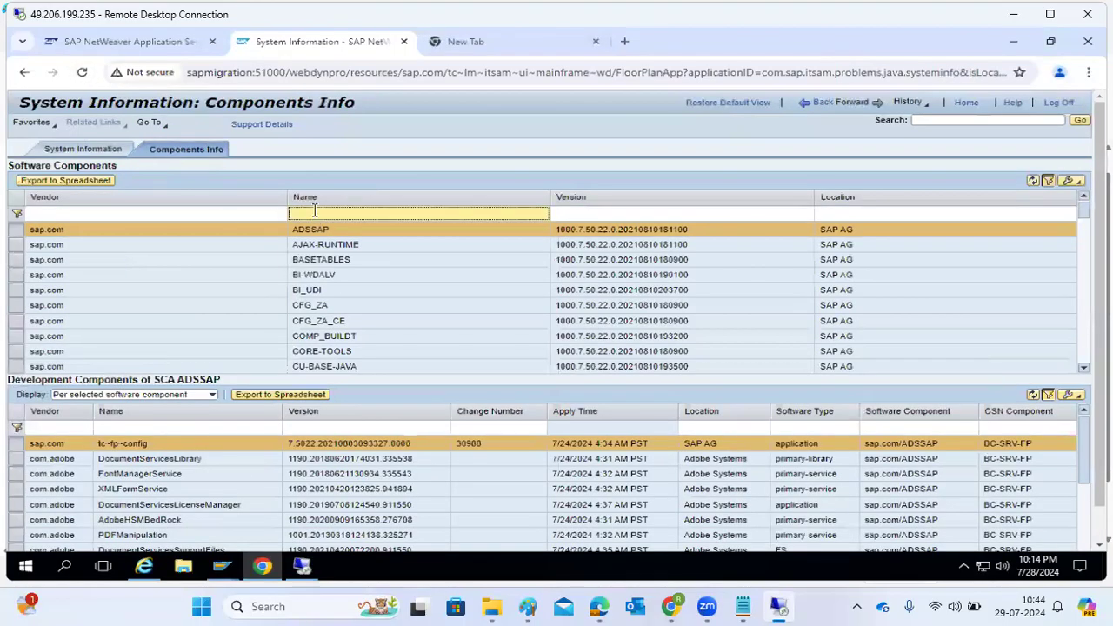
text(FLP)
key(Return)
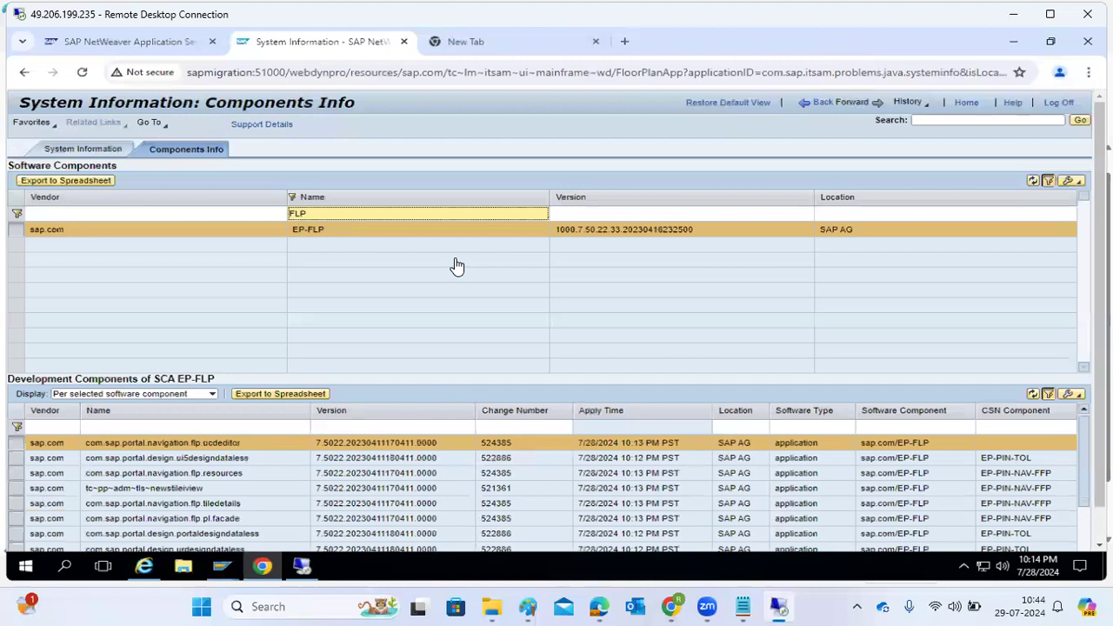
drag(597, 231, 649, 233)
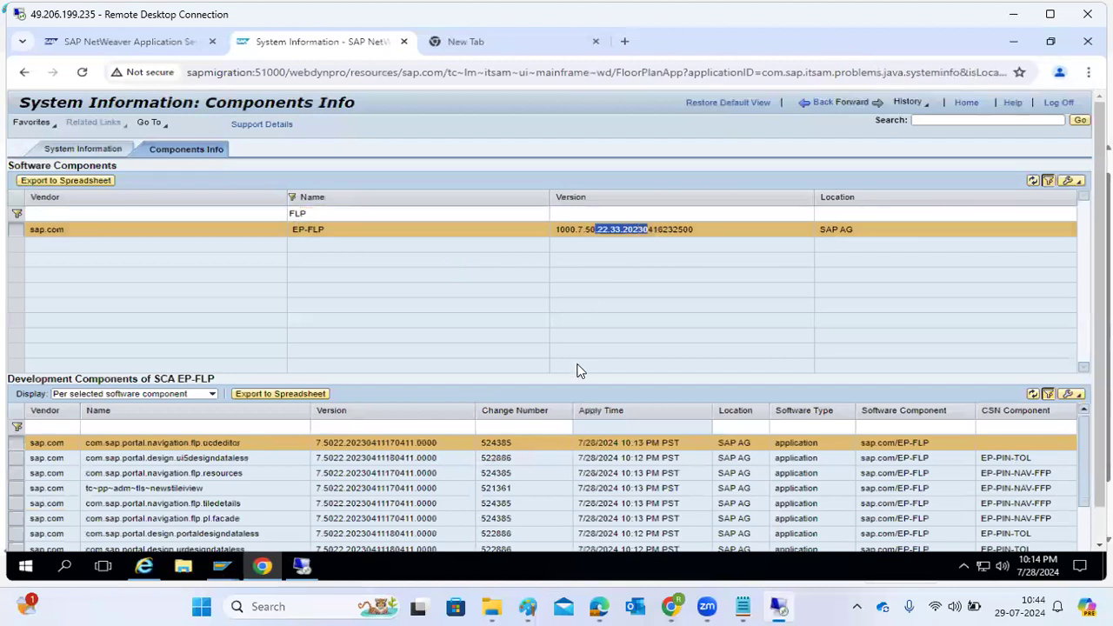
scroll(609, 479, down, 3)
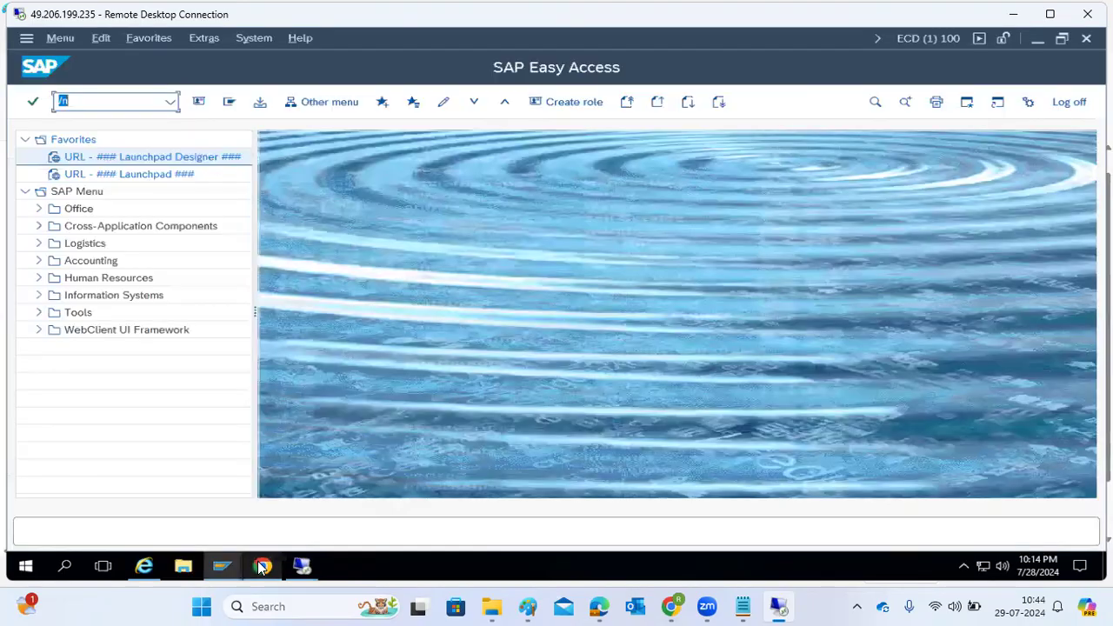
Switch to the empty new tab in the remote Chrome browser.
click(261, 567)
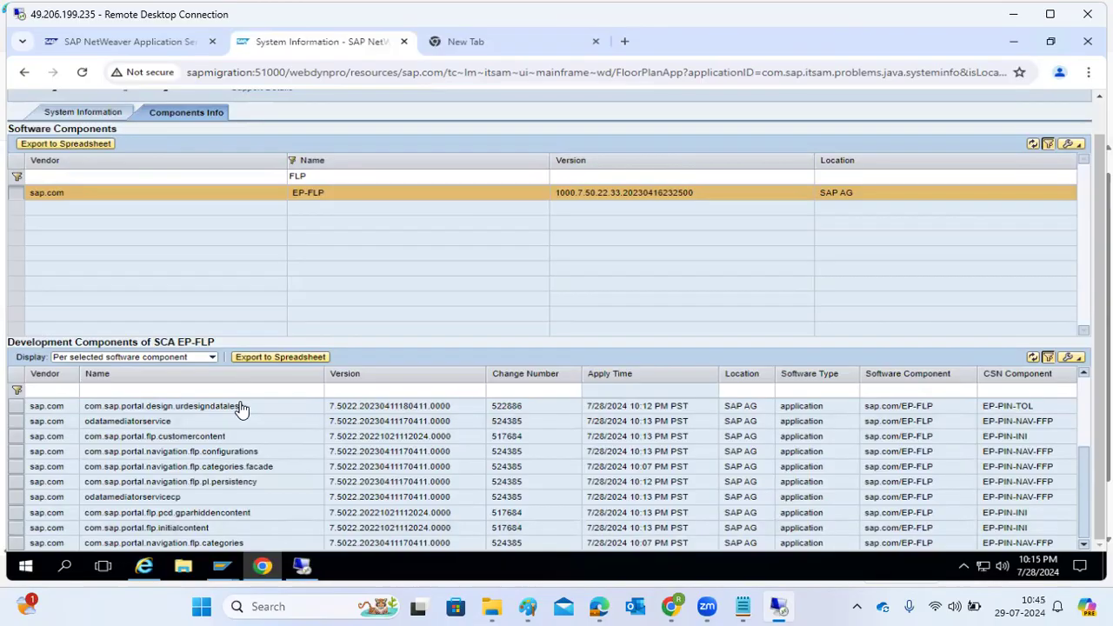
click(470, 40)
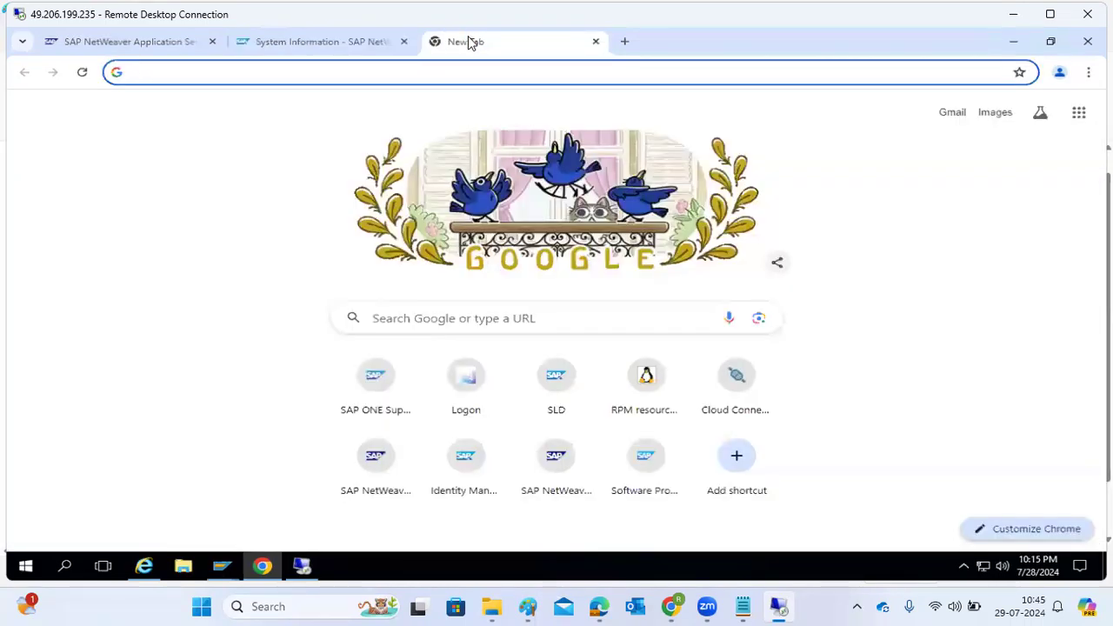